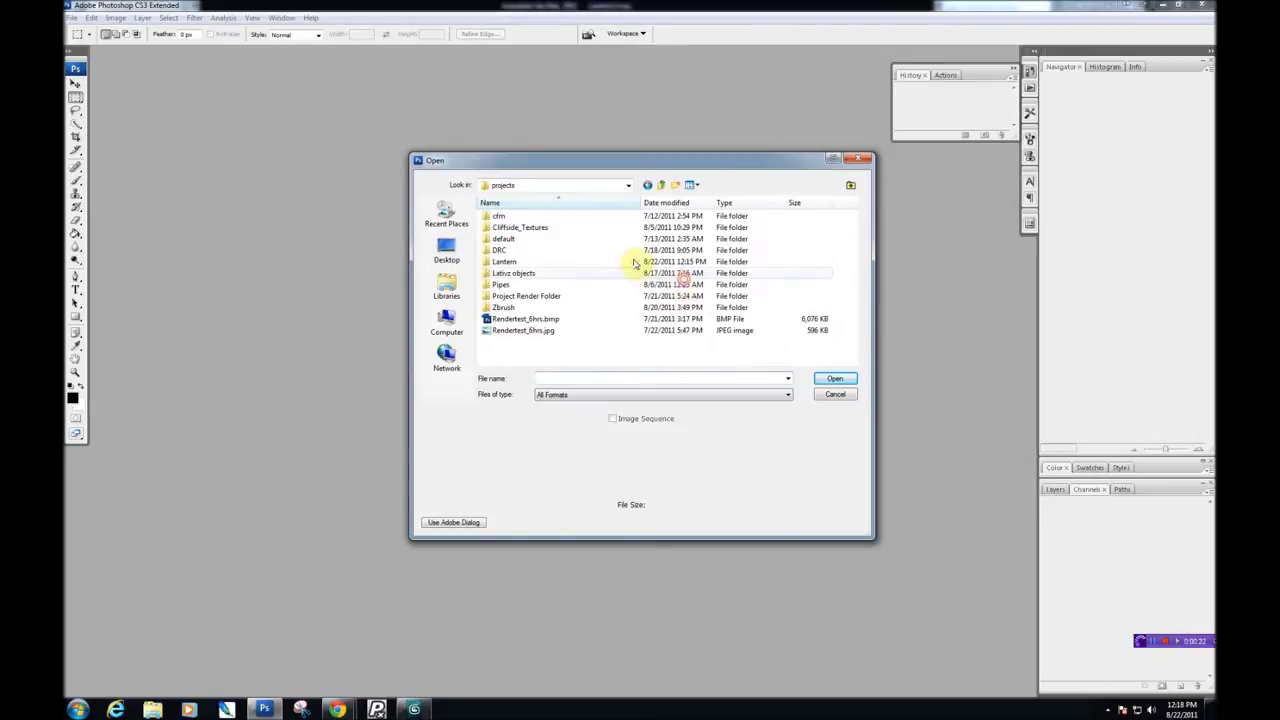
Browse to the image files in the Lantern project folder.
{"action": "double_click", "coordinate": [522, 263]}
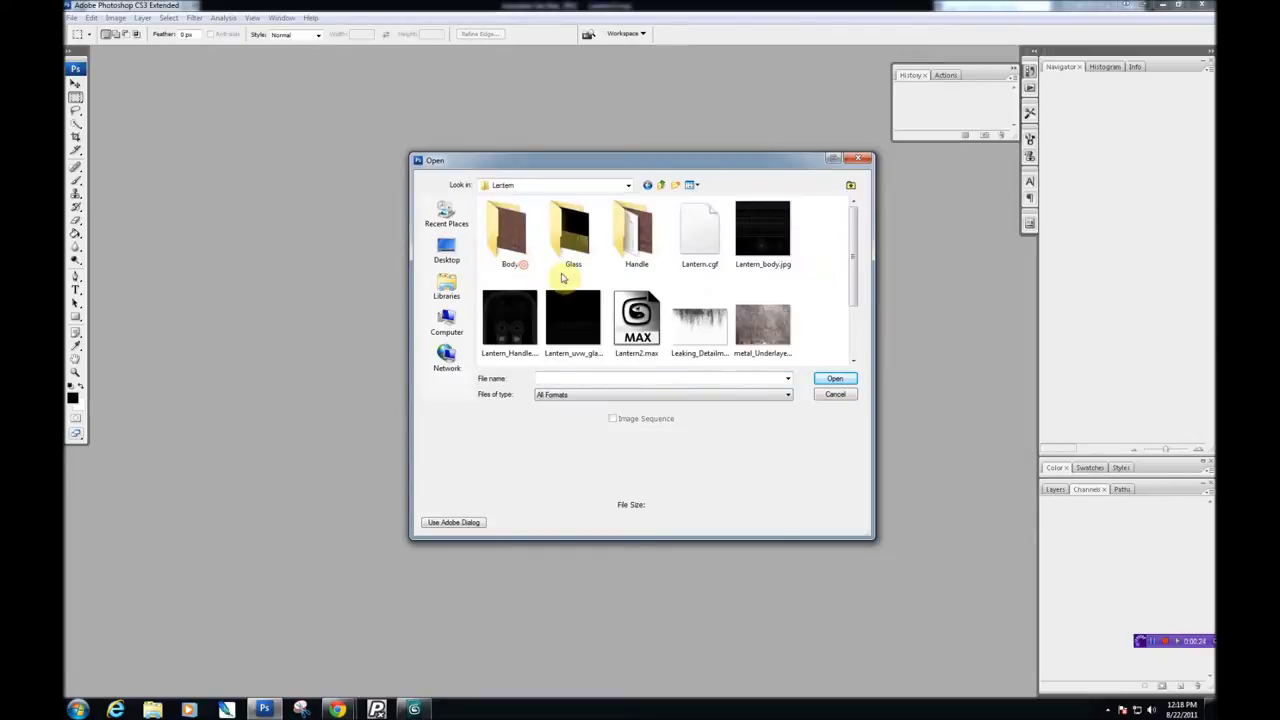
{"action": "left_click_drag", "start_coordinate": [851, 251], "coordinate": [843, 313]}
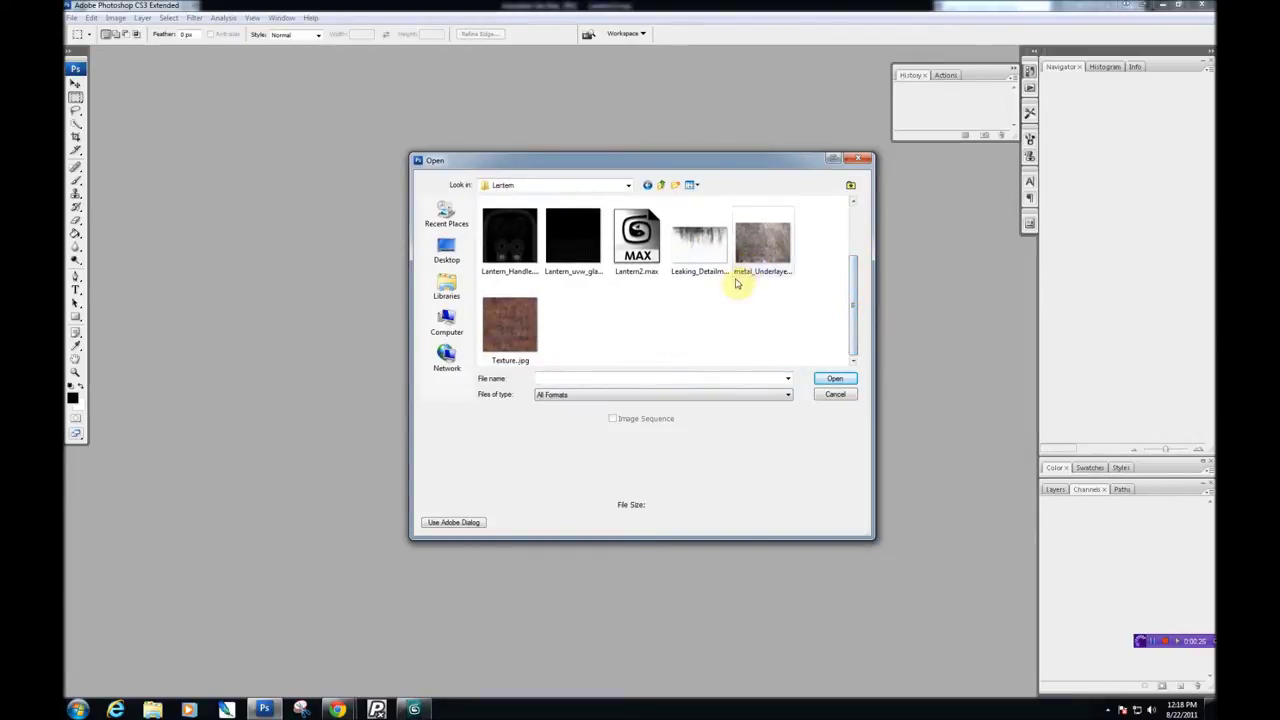
{"action": "left_click", "coordinate": [510, 325]}
{"action": "left_click", "coordinate": [755, 248], "text": "ctrl"}
{"action": "scroll", "coordinate": [663, 309], "scroll_direction": "up", "scroll_amount": 1}
{"action": "scroll", "coordinate": [680, 315], "scroll_direction": "down", "scroll_amount": 1}
{"action": "left_click", "coordinate": [700, 243], "text": "ctrl"}
{"action": "scroll", "coordinate": [578, 318], "scroll_direction": "up", "scroll_amount": 1}
{"action": "scroll", "coordinate": [580, 320], "scroll_direction": "down", "scroll_amount": 1}
{"action": "left_click", "coordinate": [512, 325]}
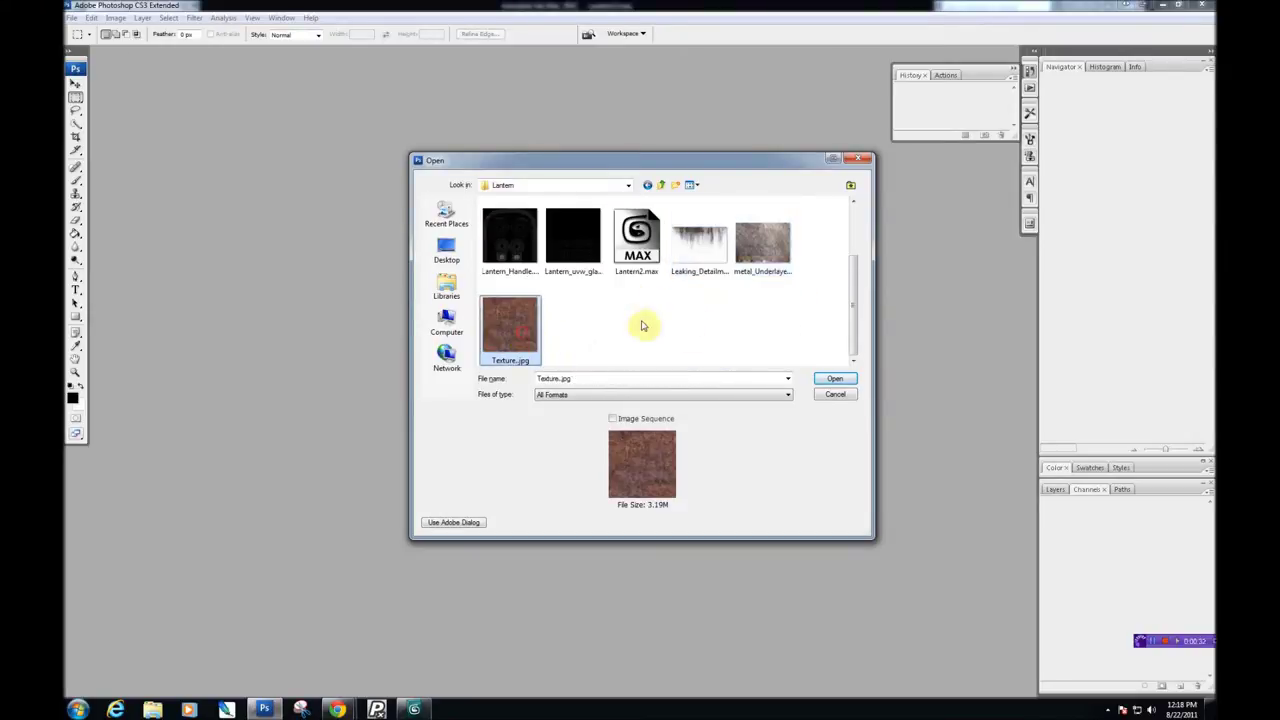
Open metal_Underlayer.jpg and Leaking_Detailmap.png together from the Lantern folder.
{"action": "left_click", "coordinate": [700, 243]}
{"action": "left_click", "coordinate": [762, 243], "text": "ctrl"}
{"action": "scroll", "coordinate": [518, 254], "scroll_direction": "up", "scroll_amount": 1}
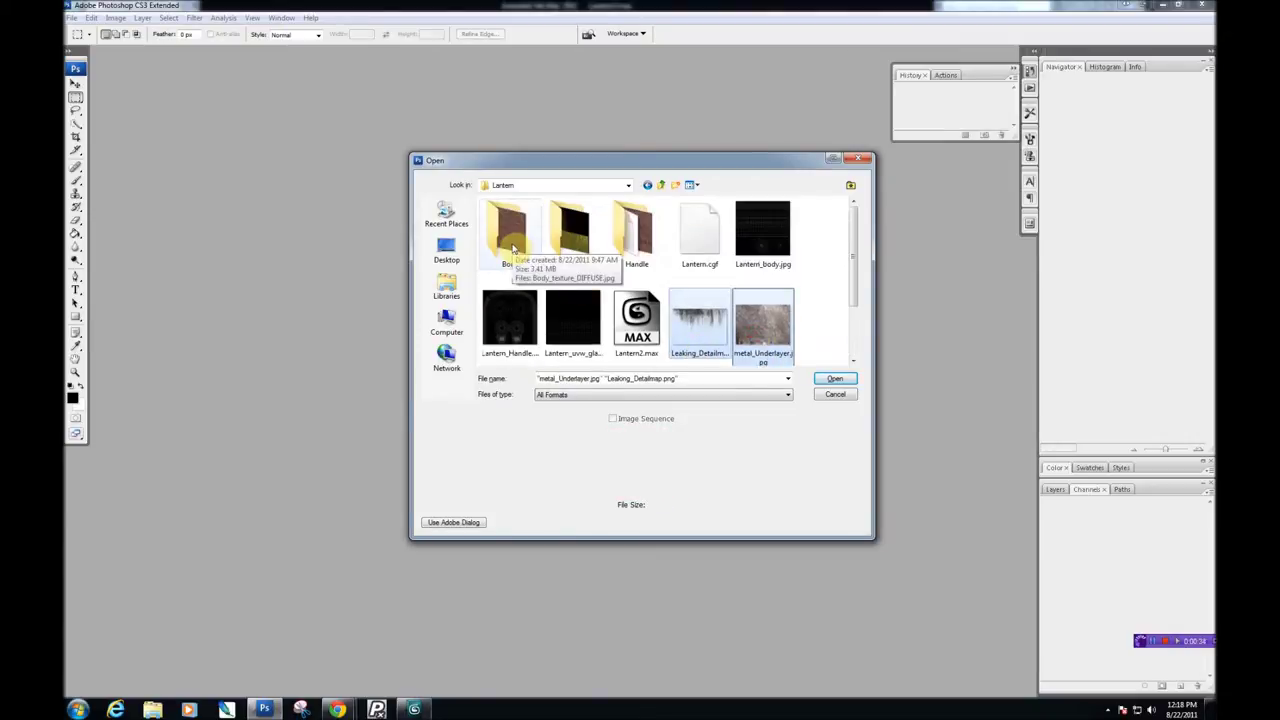
{"action": "left_click", "coordinate": [835, 378]}
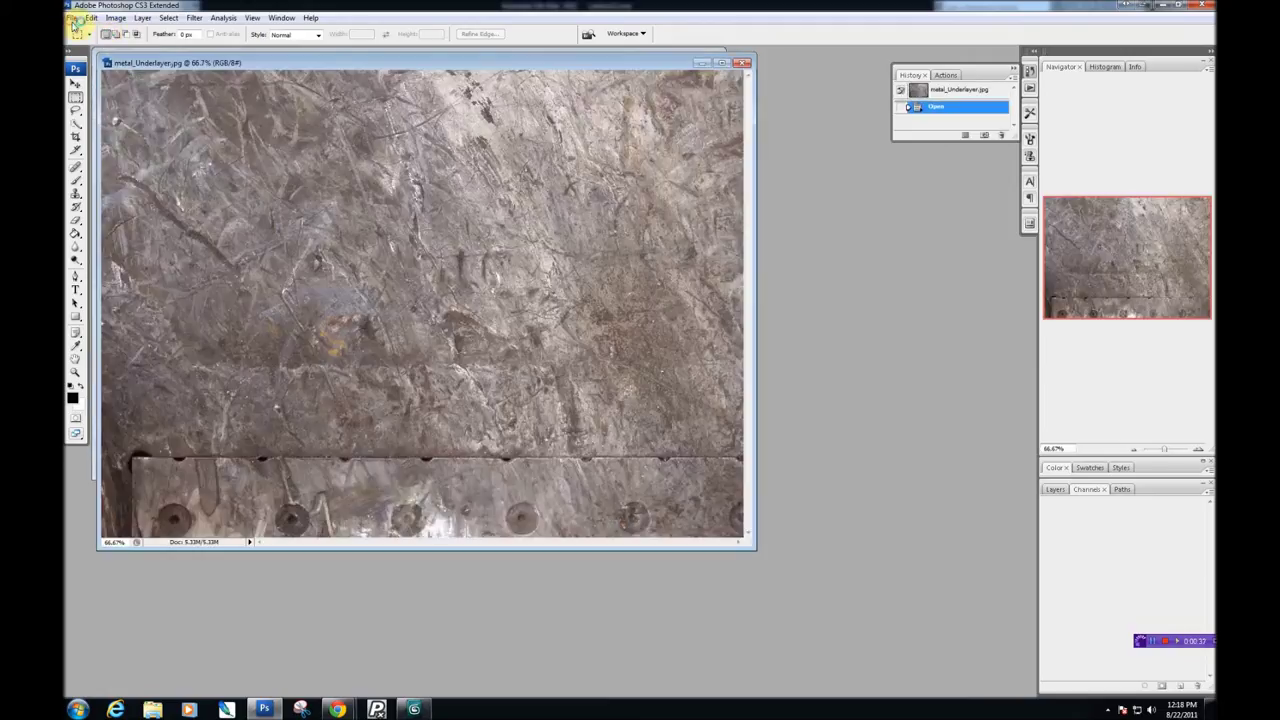
Open Body_texture_DIFFUSE.jpg from the Body subfolder of the Lantern folder.
{"action": "left_click", "coordinate": [71, 17]}
{"action": "left_click", "coordinate": [90, 37]}
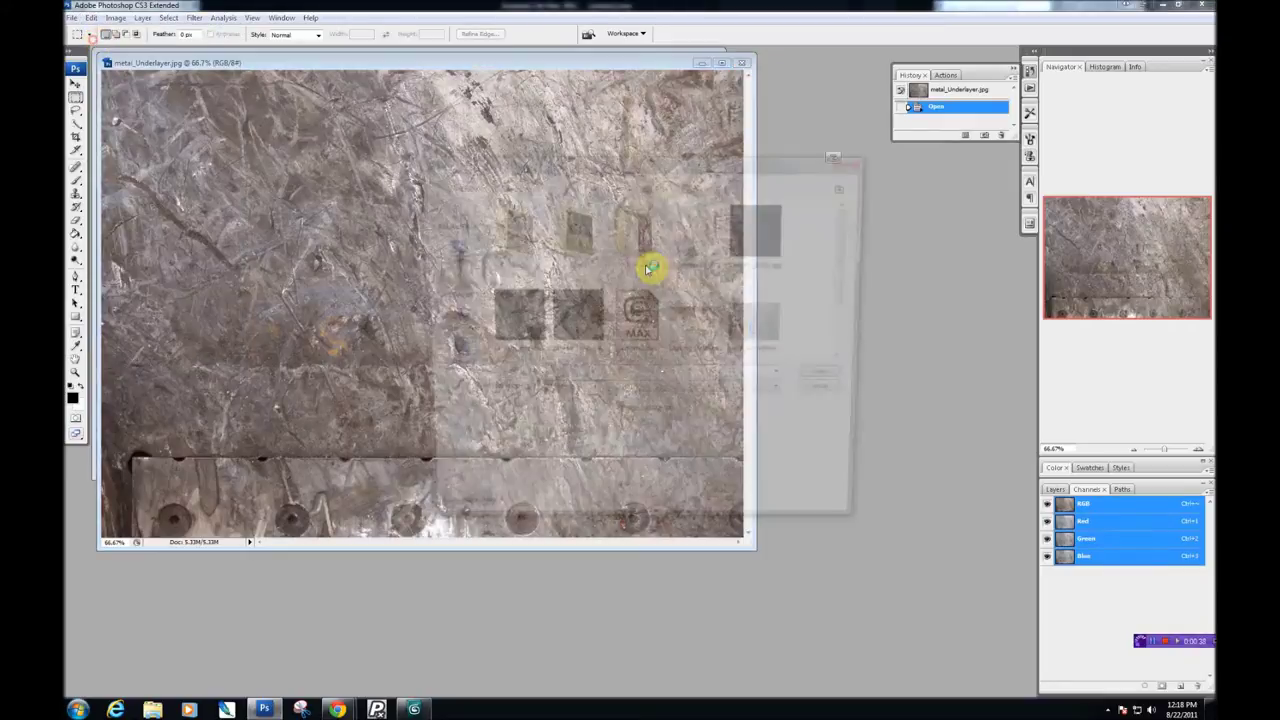
{"action": "double_click", "coordinate": [512, 228]}
{"action": "double_click", "coordinate": [514, 226]}
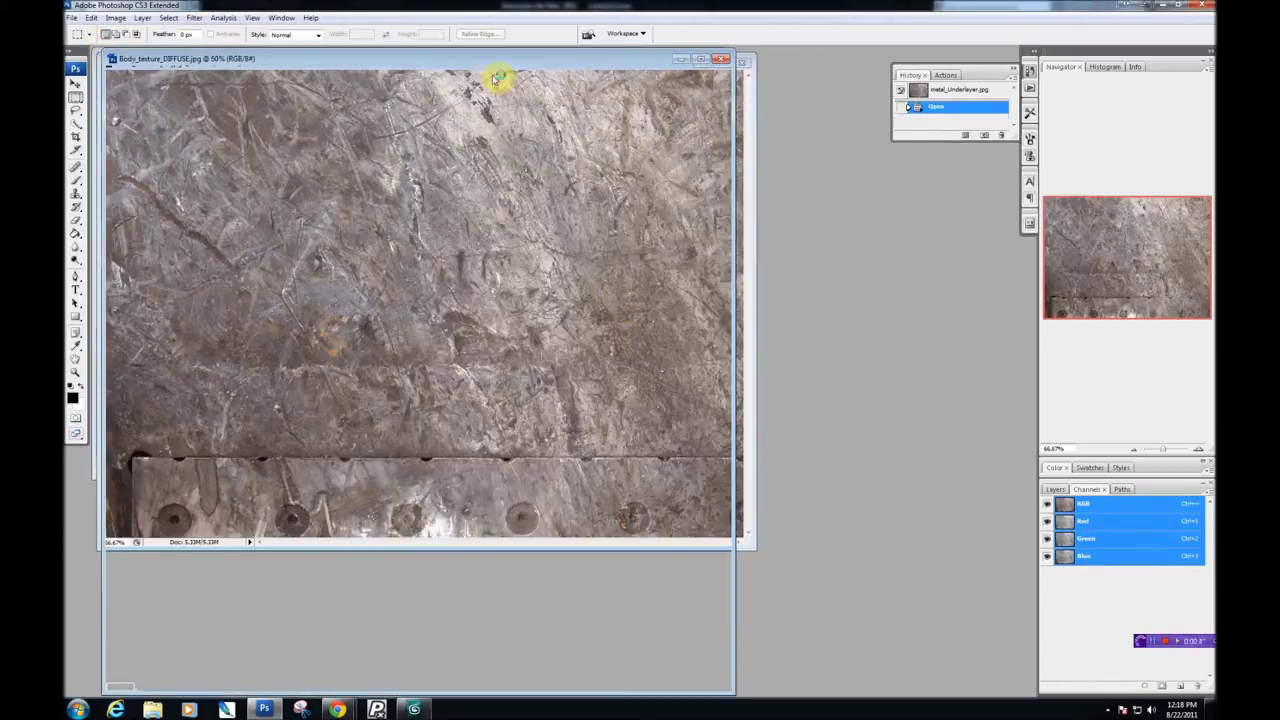
Rearrange the document windows so Body_texture_DIFFUSE.jpg lies in front of metal_Underlayer.jpg and Leaking_Detailmap.png.
{"action": "mouse_move", "coordinate": [491, 57]}
{"action": "left_mouse_down"}
{"action": "mouse_move", "coordinate": [529, 80]}
{"action": "mouse_move", "coordinate": [586, 87]}
{"action": "left_mouse_up"}
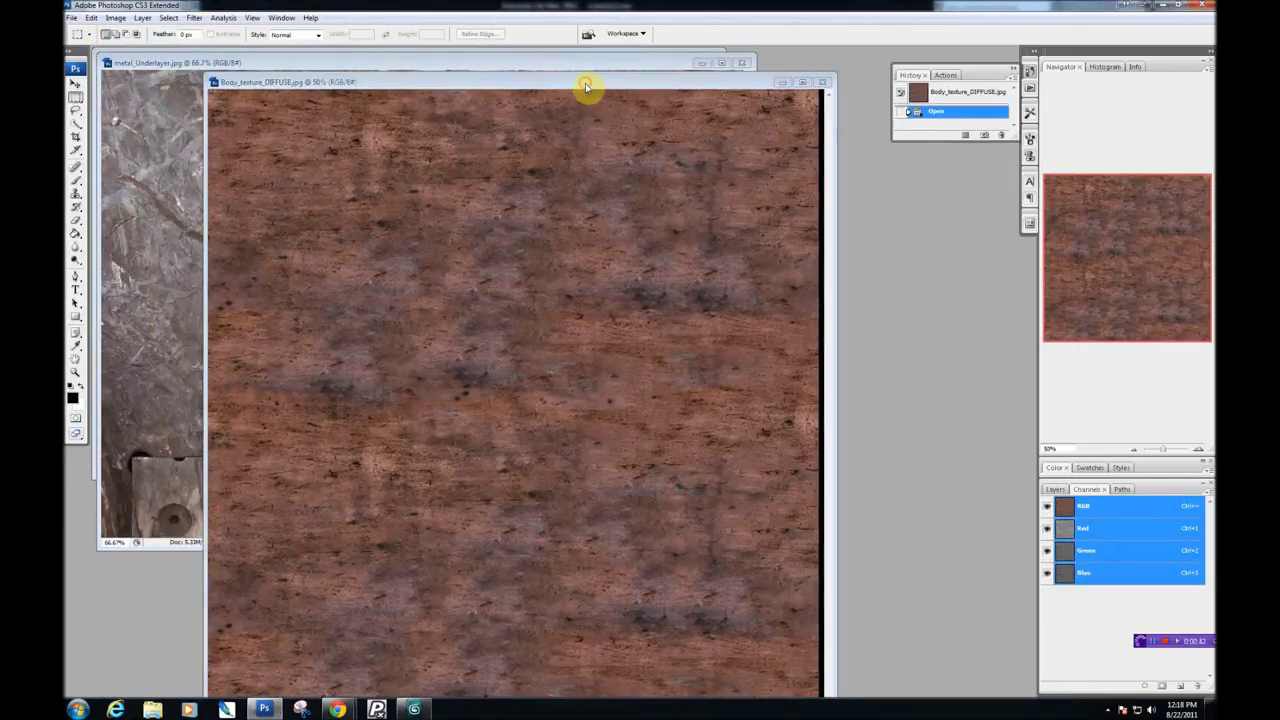
{"action": "left_click", "coordinate": [427, 62]}
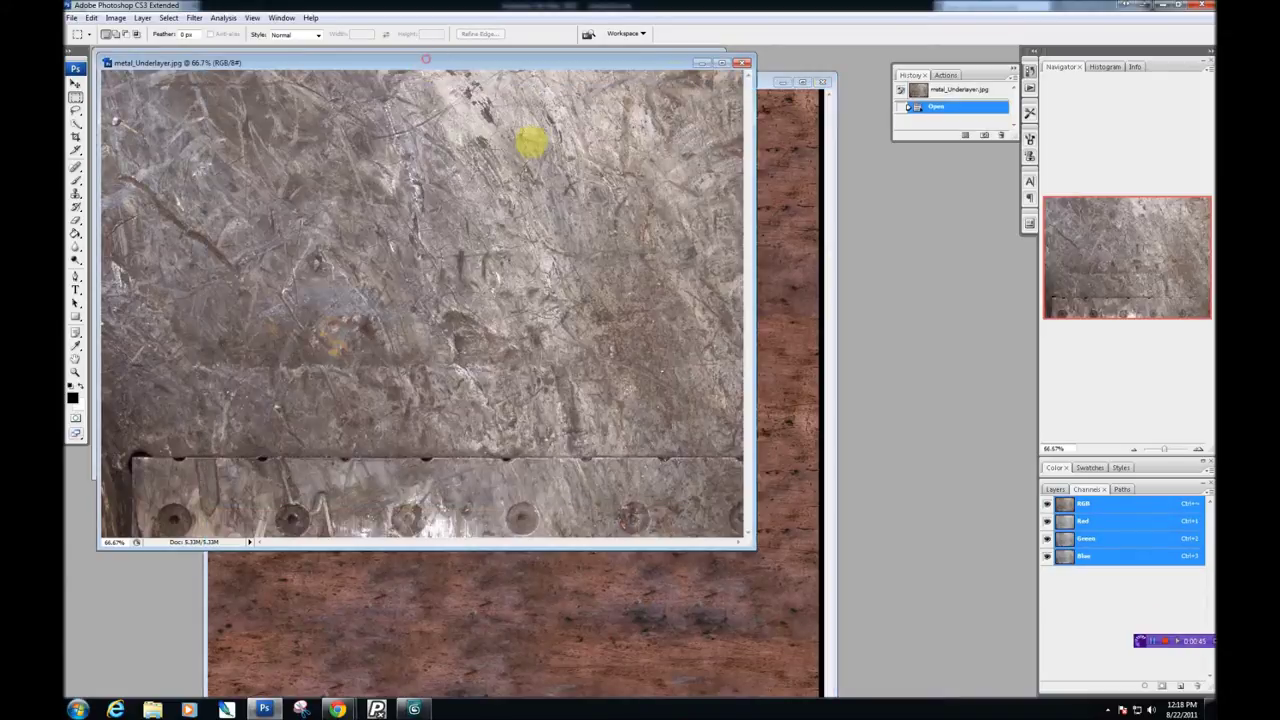
{"action": "left_click_drag", "start_coordinate": [600, 62], "coordinate": [714, 145]}
{"action": "left_click", "coordinate": [565, 92]}
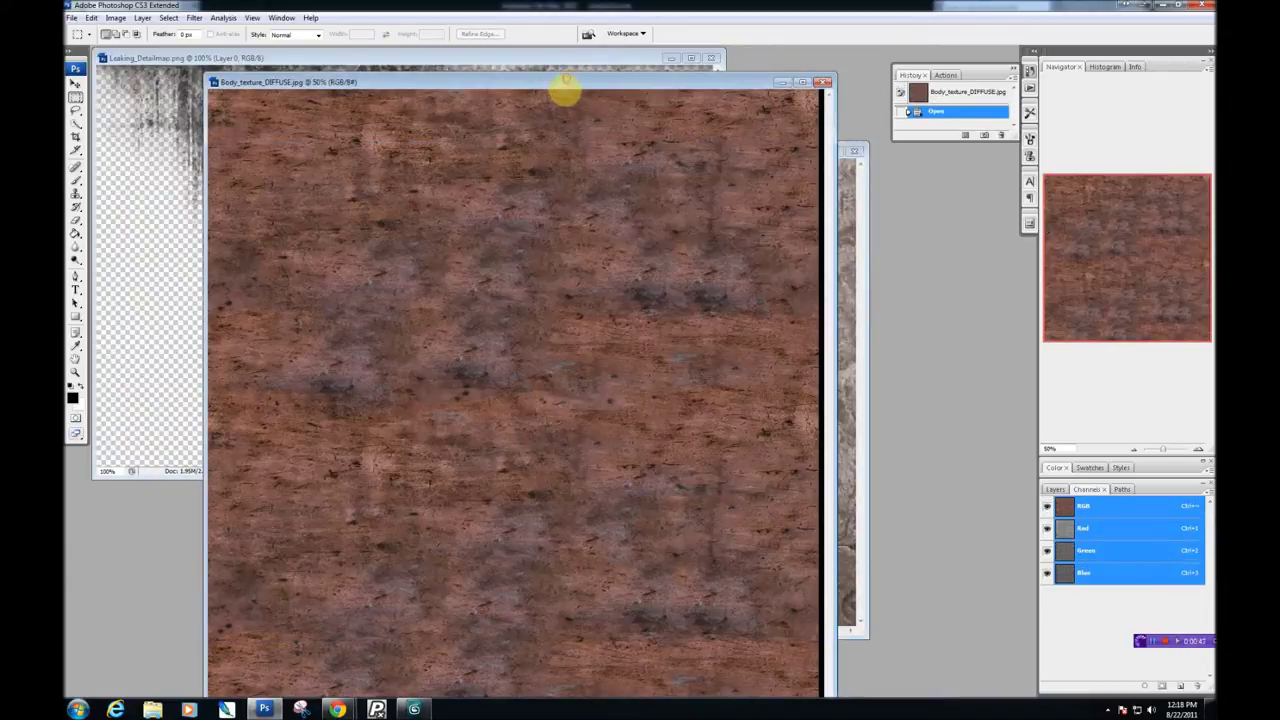
{"action": "left_click_drag", "start_coordinate": [591, 91], "coordinate": [580, 71]}
Create a new white 256 x 256 pixel RGB document and place its window over the middle of the body texture.
{"action": "left_click", "coordinate": [73, 19]}
{"action": "left_click", "coordinate": [88, 33]}
{"action": "double_click", "coordinate": [612, 219]}
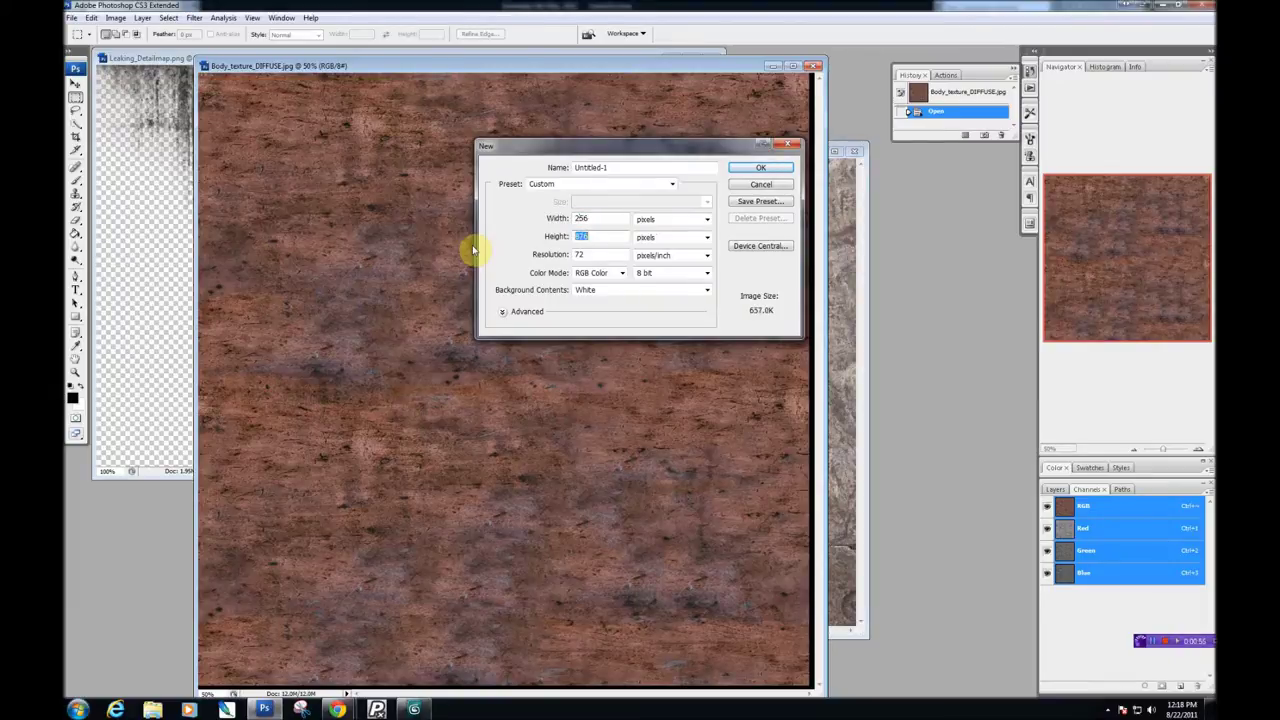
{"action": "left_click", "coordinate": [766, 172]}
{"action": "left_click_drag", "start_coordinate": [172, 79], "coordinate": [504, 350]}
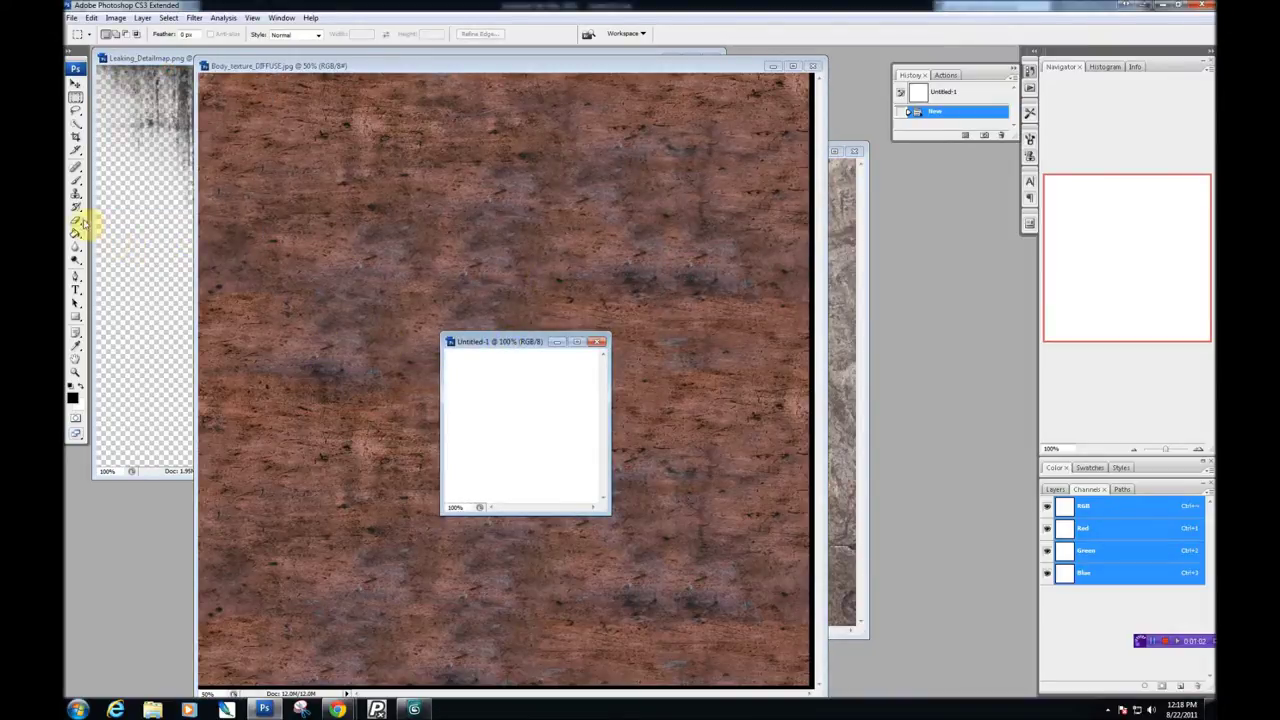
Activate the Brush tool with a soft 8 px tip, and paint and undo a short test stroke on the blank canvas.
{"action": "left_click", "coordinate": [76, 183]}
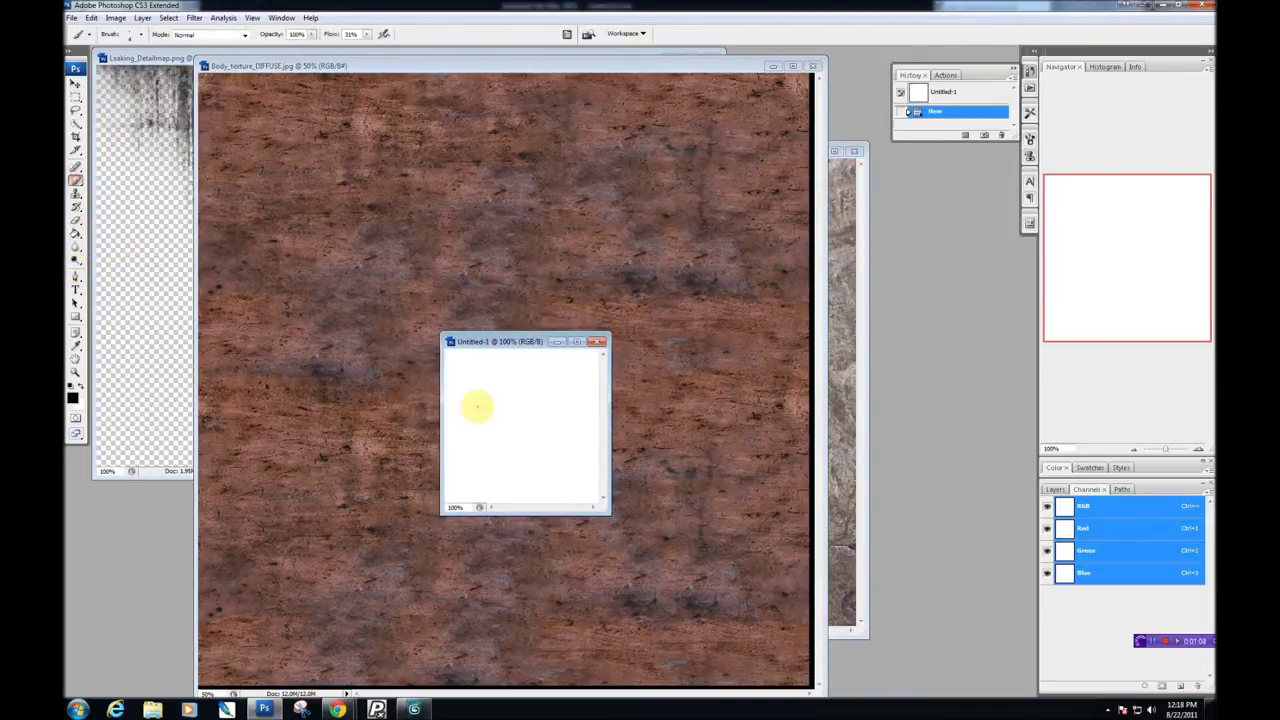
{"action": "right_click", "coordinate": [480, 405]}
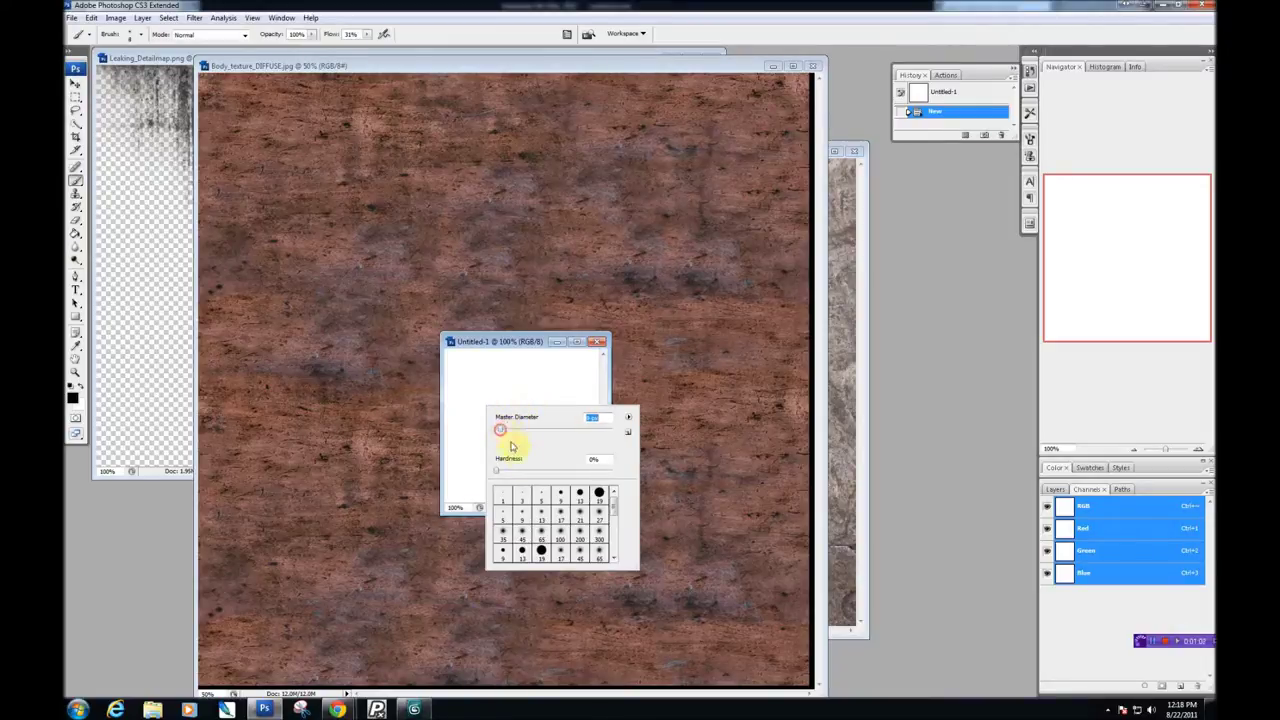
{"action": "left_click_drag", "start_coordinate": [474, 398], "coordinate": [488, 393]}
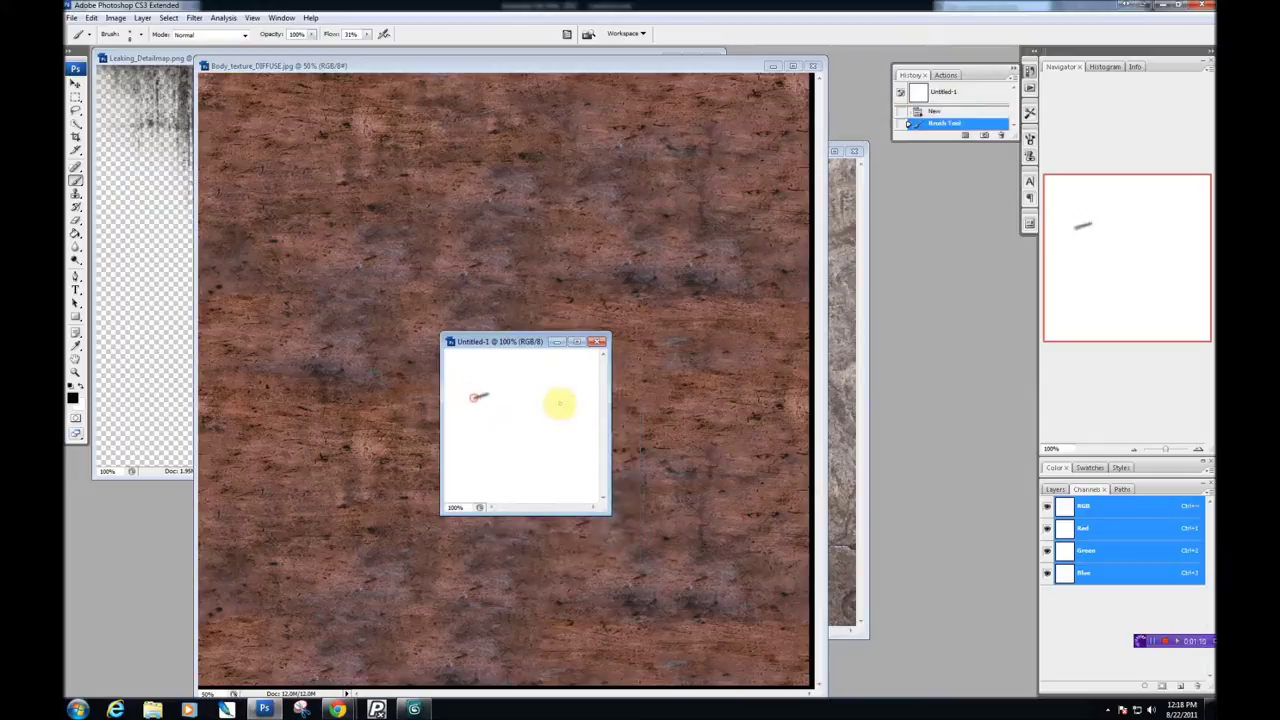
{"action": "key", "text": "ctrl+z"}
Paint many thin diagonal hatching strokes across the blank canvas with the hard 3 px brush.
{"action": "right_click", "coordinate": [535, 399]}
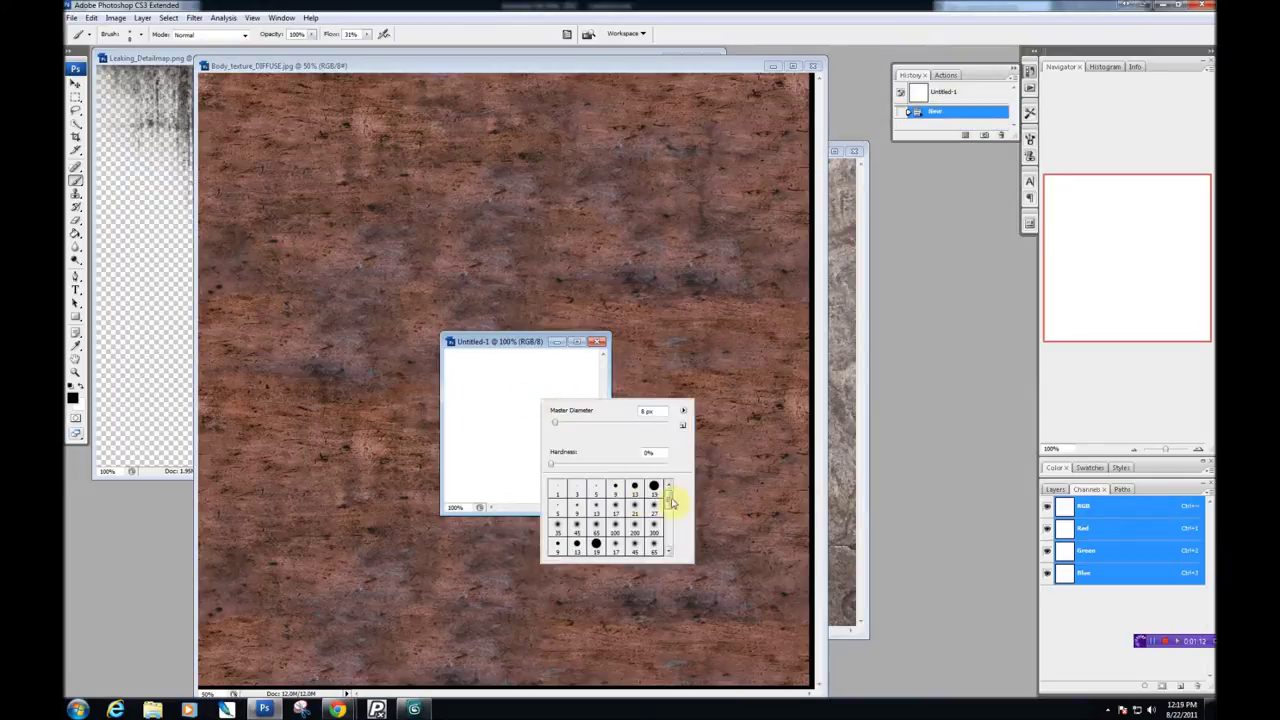
{"action": "left_click_drag", "start_coordinate": [480, 406], "coordinate": [598, 380]}
{"action": "left_click_drag", "start_coordinate": [492, 417], "coordinate": [546, 367]}
{"action": "mouse_move", "coordinate": [449, 417]}
{"action": "left_mouse_down"}
{"action": "mouse_move", "coordinate": [483, 362]}
{"action": "mouse_move", "coordinate": [578, 372]}
{"action": "left_mouse_up"}
{"action": "mouse_move", "coordinate": [518, 430]}
{"action": "left_mouse_down"}
{"action": "mouse_move", "coordinate": [610, 403]}
{"action": "mouse_move", "coordinate": [560, 392]}
{"action": "mouse_move", "coordinate": [576, 380]}
{"action": "left_mouse_up"}
{"action": "left_click_drag", "start_coordinate": [455, 424], "coordinate": [515, 384]}
{"action": "left_click_drag", "start_coordinate": [480, 428], "coordinate": [538, 402]}
{"action": "left_click_drag", "start_coordinate": [464, 449], "coordinate": [541, 417]}
{"action": "left_click_drag", "start_coordinate": [480, 457], "coordinate": [577, 419]}
{"action": "mouse_move", "coordinate": [537, 440]}
{"action": "left_mouse_down"}
{"action": "mouse_move", "coordinate": [625, 414]}
{"action": "mouse_move", "coordinate": [585, 426]}
{"action": "left_mouse_up"}
{"action": "mouse_move", "coordinate": [522, 448]}
{"action": "left_mouse_down"}
{"action": "mouse_move", "coordinate": [554, 425]}
{"action": "mouse_move", "coordinate": [455, 441]}
{"action": "left_mouse_up"}
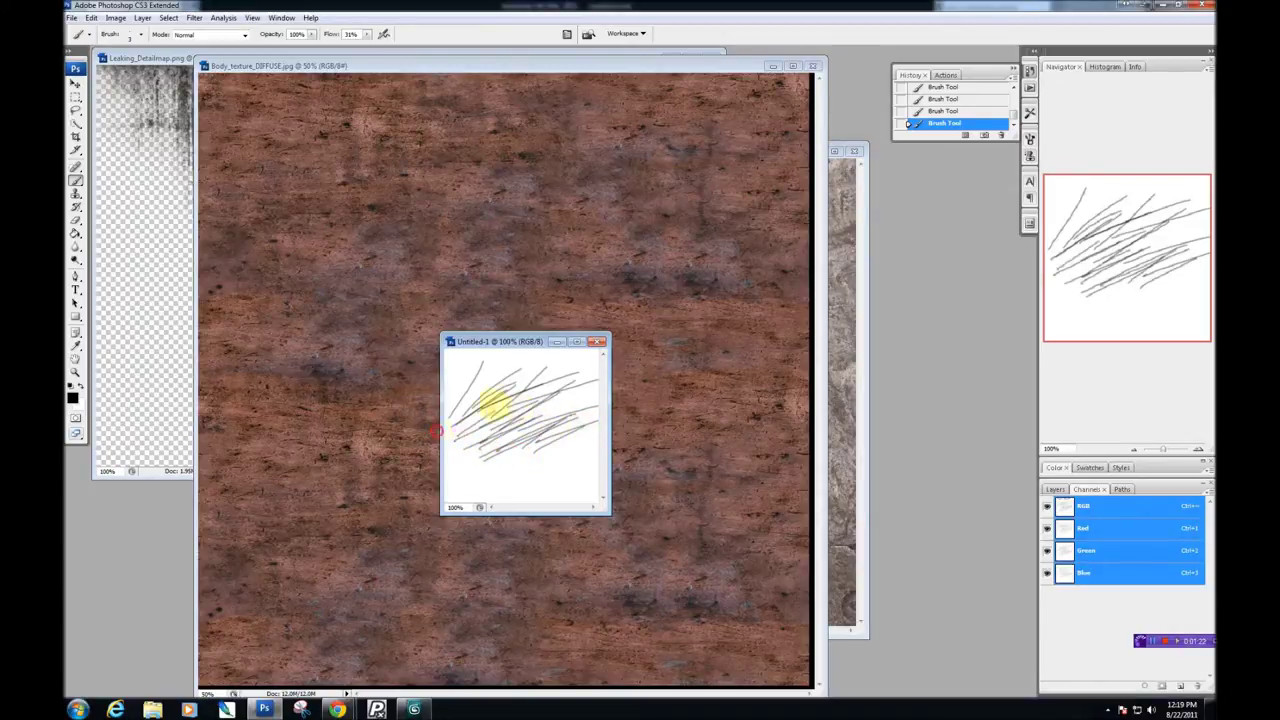
Minimize the Body_texture_DIFFUSE.jpg window and maximize the Untitled-1 document.
{"action": "left_click", "coordinate": [437, 431]}
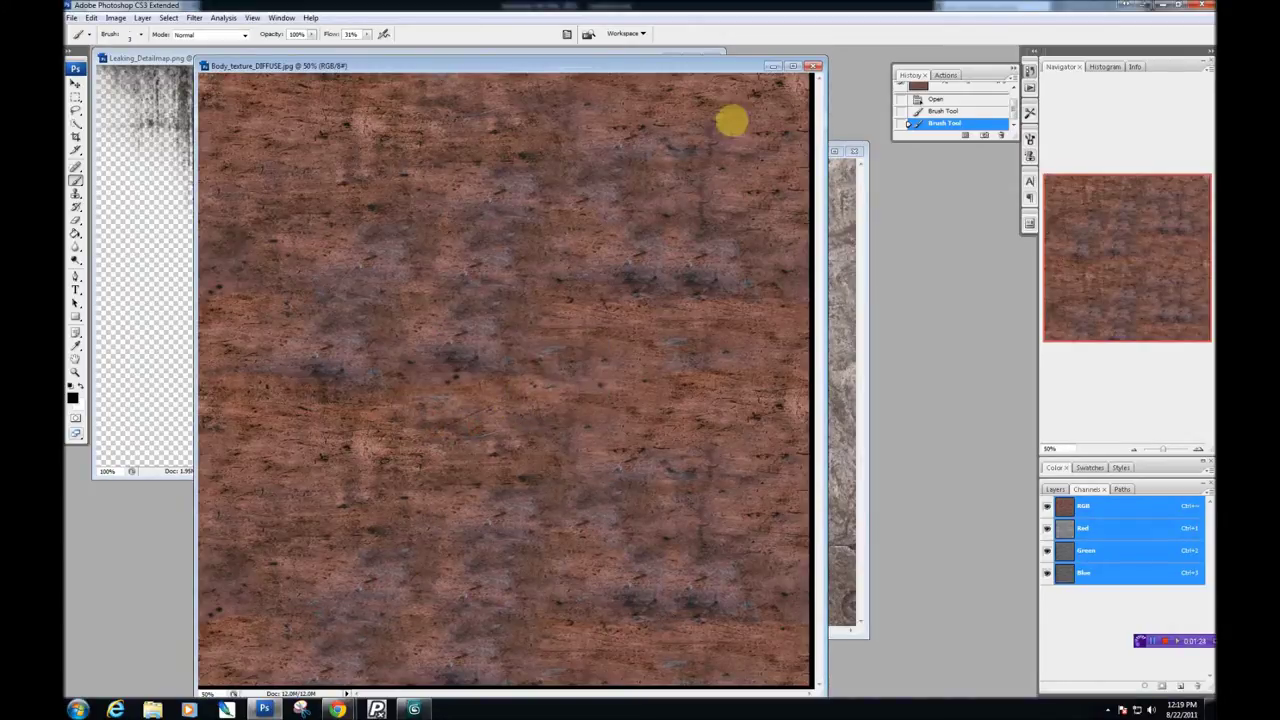
{"action": "left_click", "coordinate": [772, 67]}
{"action": "left_click_drag", "start_coordinate": [512, 348], "coordinate": [765, 380]}
{"action": "left_click_drag", "start_coordinate": [791, 150], "coordinate": [718, 153]}
{"action": "left_click", "coordinate": [802, 387]}
{"action": "left_click", "coordinate": [826, 375]}
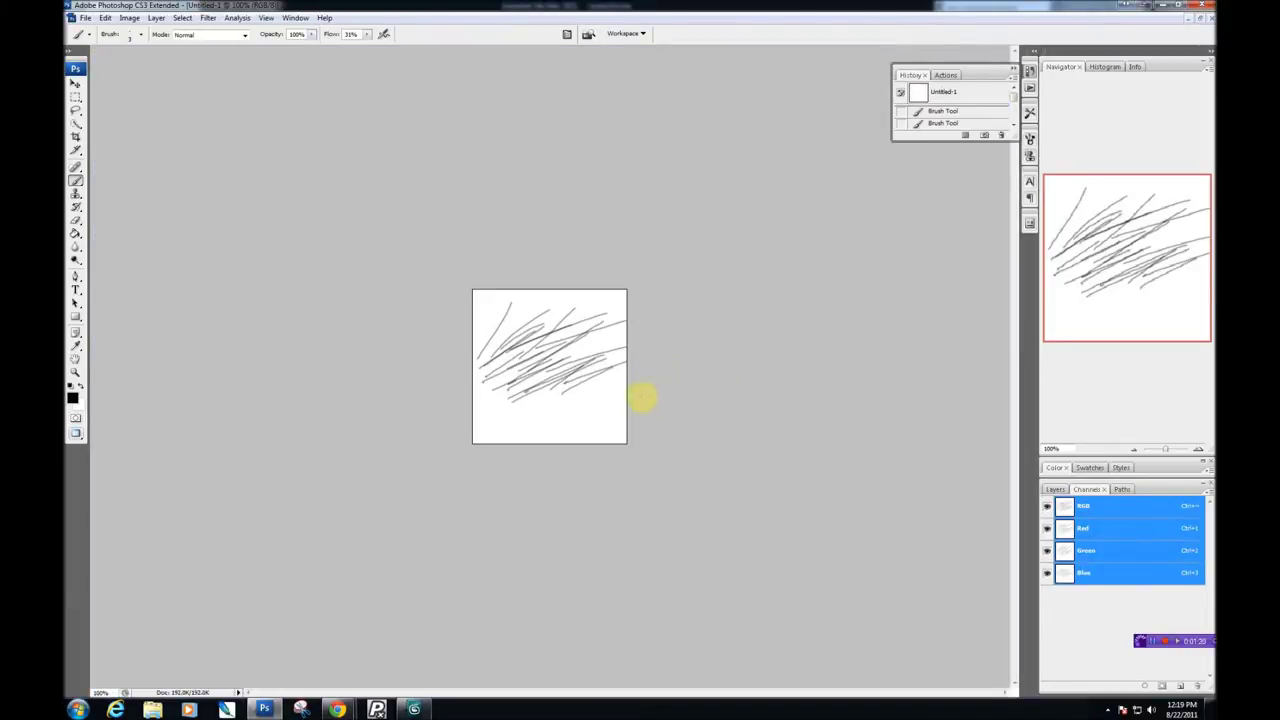
Cycle Untitled-1 through the full-screen display modes and back to the maximized window.
{"action": "key", "text": "f"}
{"action": "key", "text": "f"}
{"action": "key", "text": "f"}
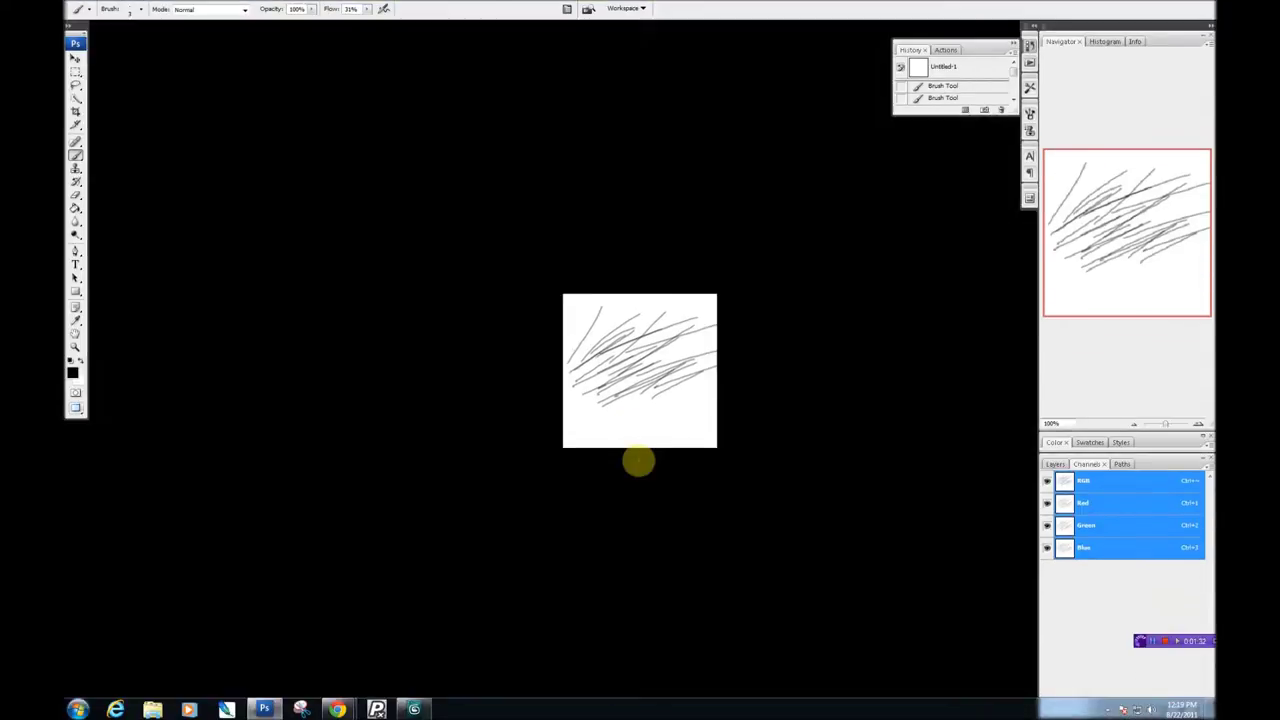
{"action": "key", "text": "f"}
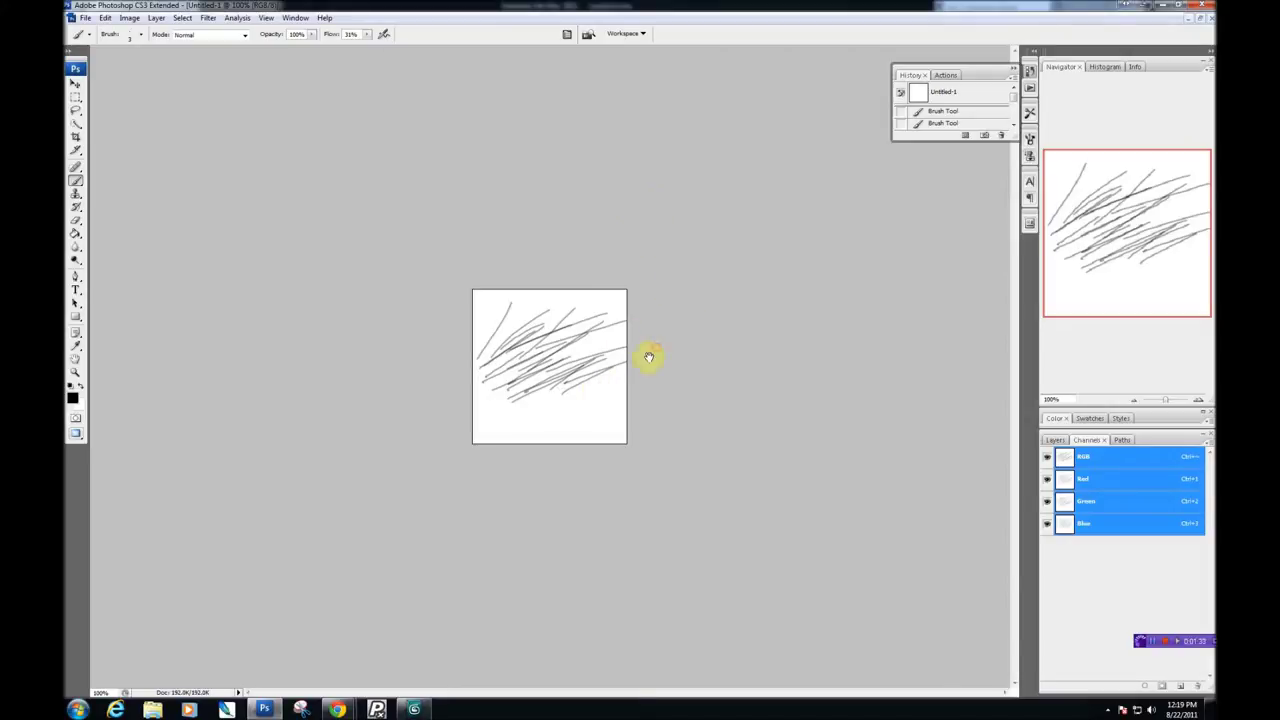
Darken the centre of the hatching with more overlapping 3 px diagonal strokes.
{"action": "left_click_drag", "start_coordinate": [1168, 400], "coordinate": [1186, 400]}
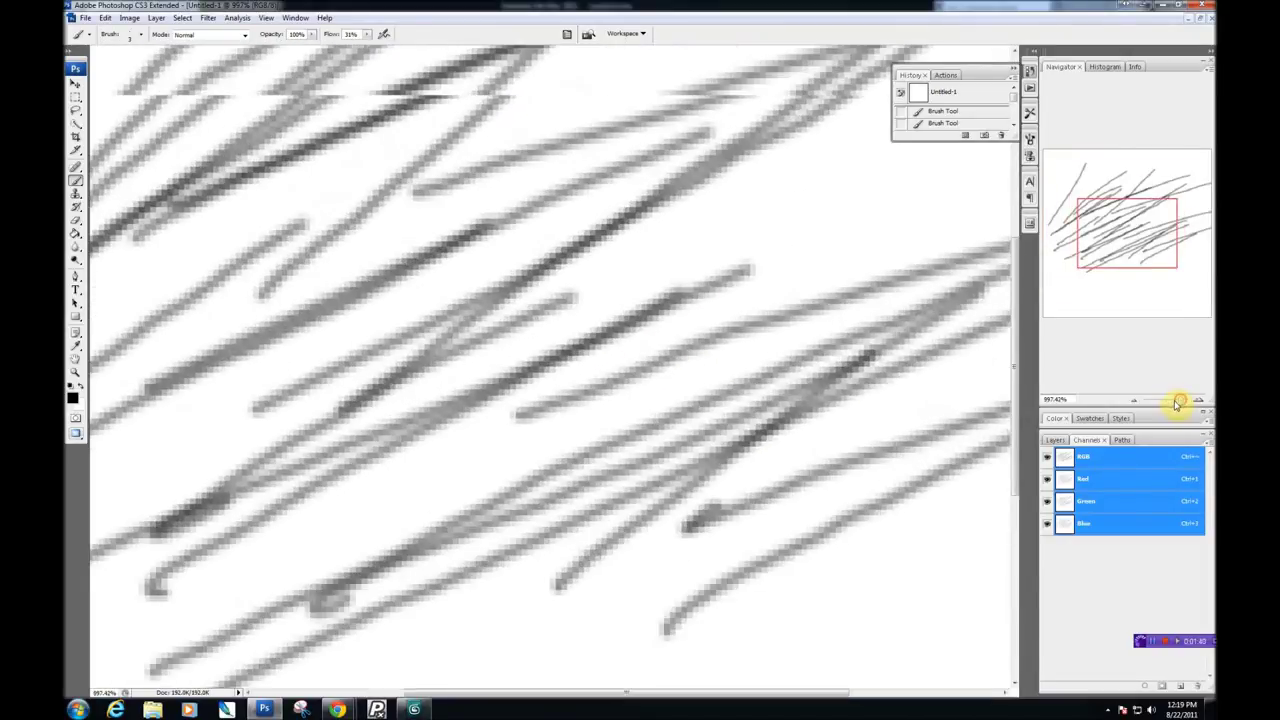
{"action": "left_click_drag", "start_coordinate": [657, 406], "coordinate": [638, 292]}
{"action": "left_click_drag", "start_coordinate": [1178, 400], "coordinate": [1172, 400]}
{"action": "mouse_move", "coordinate": [600, 387]}
{"action": "left_mouse_down"}
{"action": "mouse_move", "coordinate": [563, 441]}
{"action": "mouse_move", "coordinate": [529, 423]}
{"action": "mouse_move", "coordinate": [451, 423]}
{"action": "mouse_move", "coordinate": [416, 340]}
{"action": "left_mouse_up"}
{"action": "mouse_move", "coordinate": [510, 333]}
{"action": "left_mouse_down"}
{"action": "mouse_move", "coordinate": [543, 334]}
{"action": "mouse_move", "coordinate": [500, 371]}
{"action": "mouse_move", "coordinate": [580, 351]}
{"action": "mouse_move", "coordinate": [458, 405]}
{"action": "mouse_move", "coordinate": [523, 366]}
{"action": "mouse_move", "coordinate": [517, 334]}
{"action": "mouse_move", "coordinate": [531, 329]}
{"action": "mouse_move", "coordinate": [474, 320]}
{"action": "mouse_move", "coordinate": [503, 329]}
{"action": "mouse_move", "coordinate": [486, 294]}
{"action": "mouse_move", "coordinate": [530, 355]}
{"action": "mouse_move", "coordinate": [457, 409]}
{"action": "mouse_move", "coordinate": [609, 380]}
{"action": "mouse_move", "coordinate": [583, 395]}
{"action": "mouse_move", "coordinate": [663, 406]}
{"action": "mouse_move", "coordinate": [657, 417]}
{"action": "mouse_move", "coordinate": [456, 414]}
{"action": "left_mouse_up"}
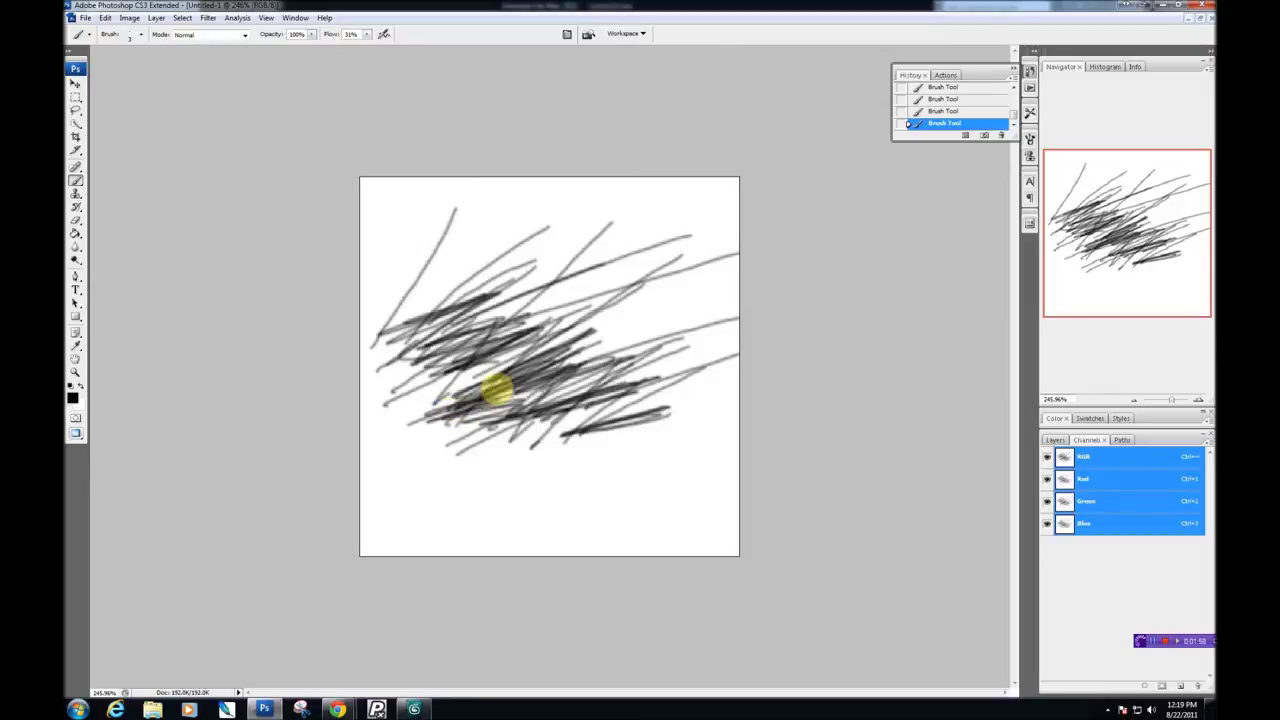
Choose the sampled 394 px brush preset, reduce its diameter to 43 px, and paint speckled texture over the hatching.
{"action": "right_click", "coordinate": [481, 336]}
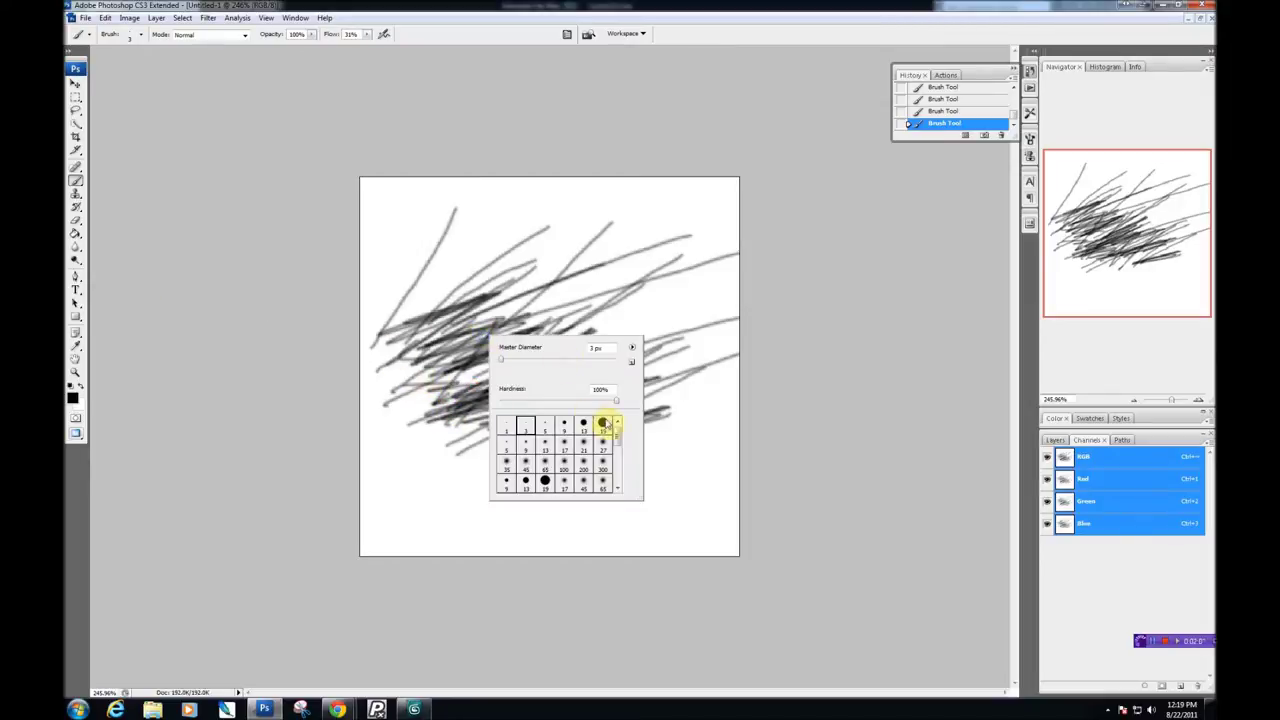
{"action": "left_click_drag", "start_coordinate": [620, 437], "coordinate": [608, 482]}
{"action": "left_click", "coordinate": [602, 483]}
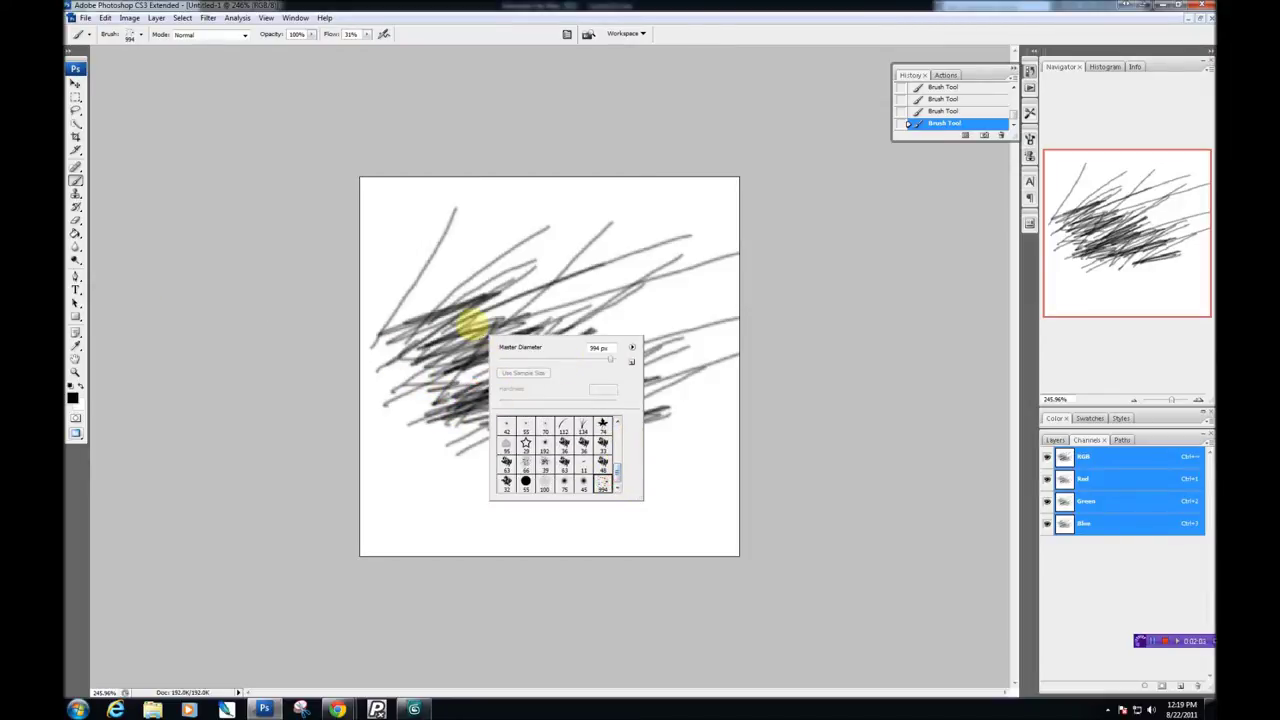
{"action": "left_click_drag", "start_coordinate": [533, 362], "coordinate": [528, 362]}
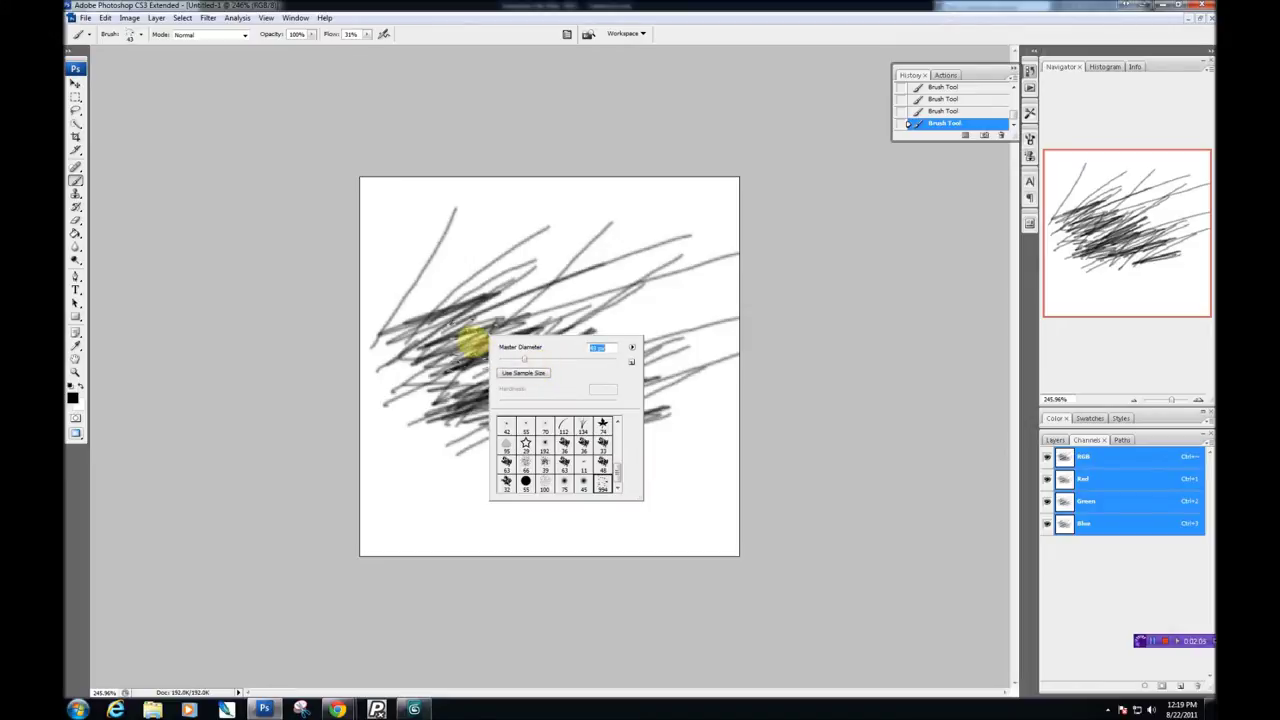
{"action": "left_click", "coordinate": [471, 335]}
{"action": "mouse_move", "coordinate": [481, 320]}
{"action": "left_mouse_down"}
{"action": "mouse_move", "coordinate": [476, 350]}
{"action": "mouse_move", "coordinate": [498, 377]}
{"action": "mouse_move", "coordinate": [472, 365]}
{"action": "mouse_move", "coordinate": [534, 370]}
{"action": "mouse_move", "coordinate": [478, 344]}
{"action": "mouse_move", "coordinate": [526, 382]}
{"action": "mouse_move", "coordinate": [448, 352]}
{"action": "mouse_move", "coordinate": [563, 403]}
{"action": "mouse_move", "coordinate": [469, 322]}
{"action": "mouse_move", "coordinate": [452, 326]}
{"action": "mouse_move", "coordinate": [541, 353]}
{"action": "mouse_move", "coordinate": [456, 314]}
{"action": "mouse_move", "coordinate": [411, 320]}
{"action": "mouse_move", "coordinate": [406, 342]}
{"action": "mouse_move", "coordinate": [473, 363]}
{"action": "mouse_move", "coordinate": [483, 395]}
{"action": "mouse_move", "coordinate": [485, 352]}
{"action": "mouse_move", "coordinate": [637, 391]}
{"action": "mouse_move", "coordinate": [615, 395]}
{"action": "mouse_move", "coordinate": [469, 307]}
{"action": "mouse_move", "coordinate": [599, 381]}
{"action": "mouse_move", "coordinate": [531, 338]}
{"action": "mouse_move", "coordinate": [532, 366]}
{"action": "mouse_move", "coordinate": [638, 338]}
{"action": "mouse_move", "coordinate": [458, 378]}
{"action": "mouse_move", "coordinate": [547, 313]}
{"action": "left_mouse_up"}
Enable Scattering and Shape Dynamics for the brush, setting Scatter to 139% and Count to 5.
{"action": "right_click", "coordinate": [547, 313]}
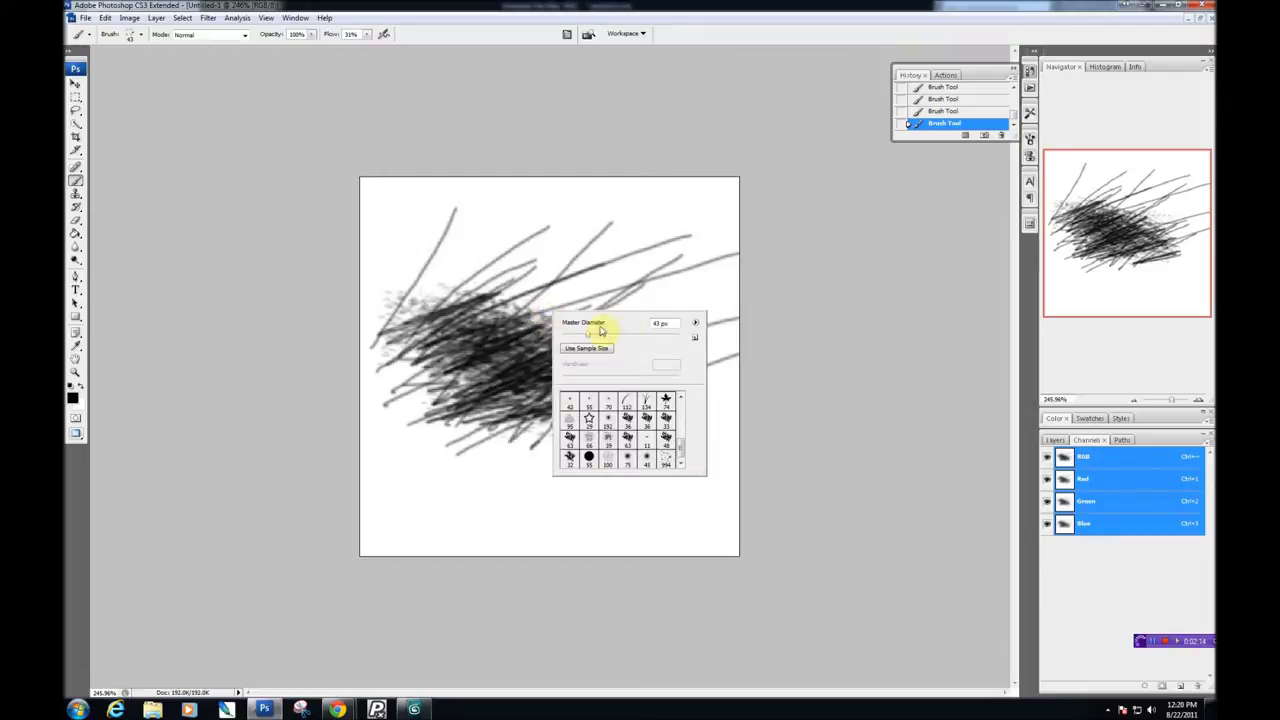
{"action": "left_click", "coordinate": [1030, 114]}
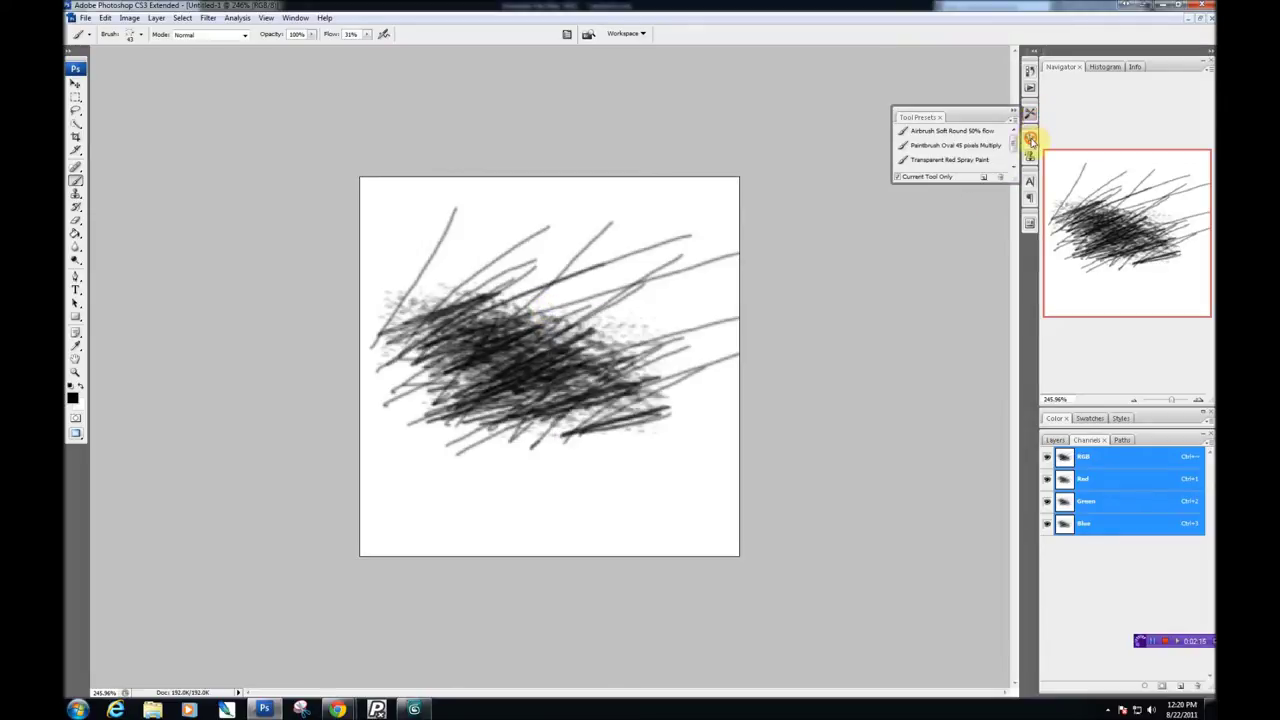
{"action": "left_click", "coordinate": [1031, 140]}
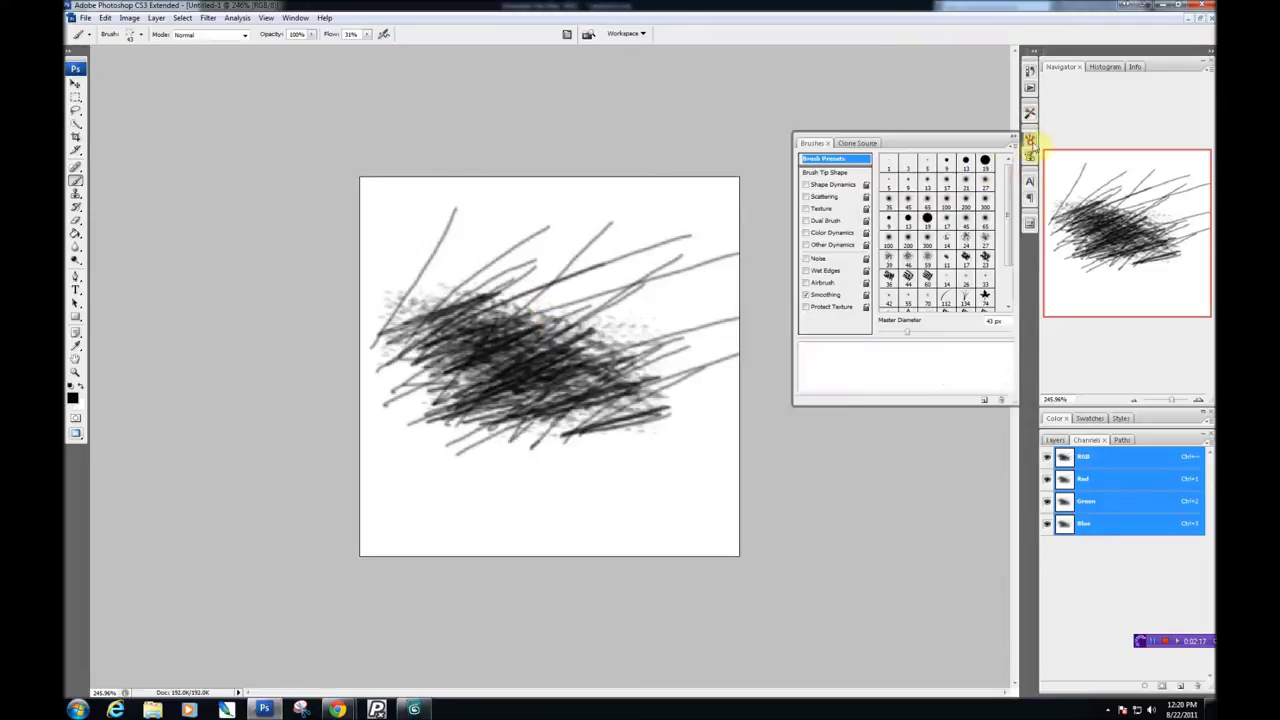
{"action": "left_click", "coordinate": [806, 209]}
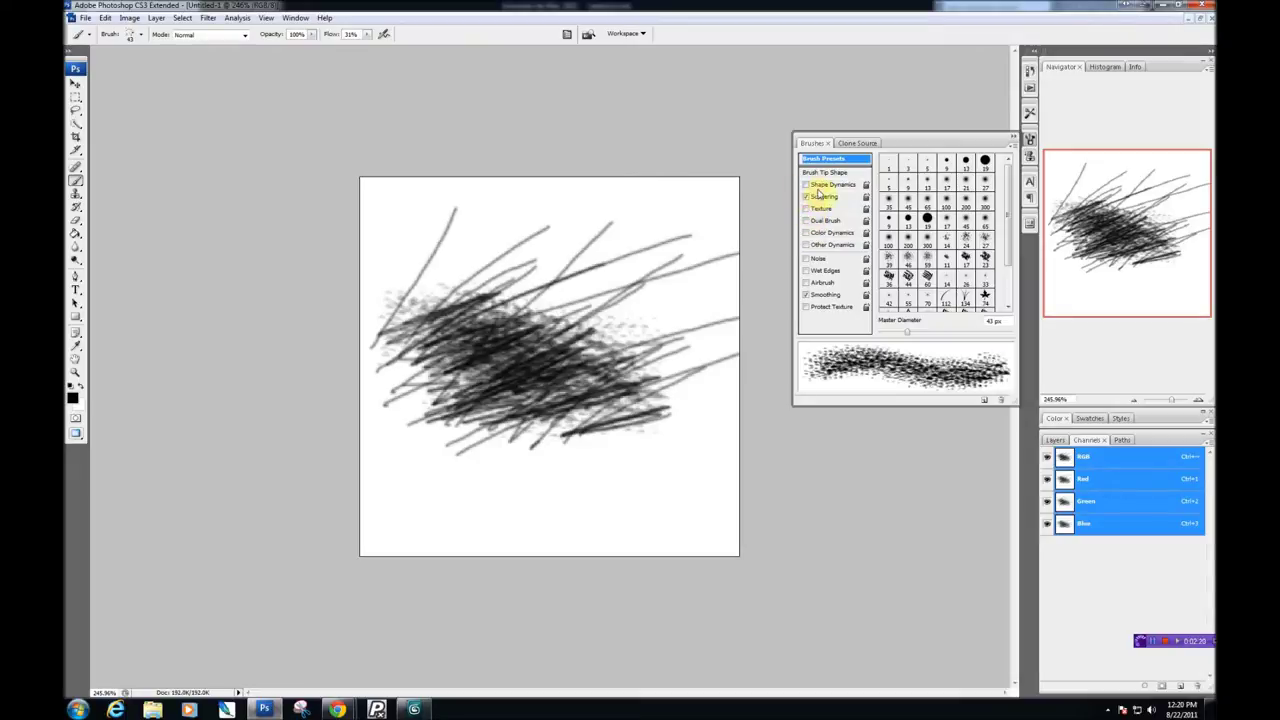
{"action": "left_click", "coordinate": [828, 196]}
{"action": "left_click", "coordinate": [806, 185]}
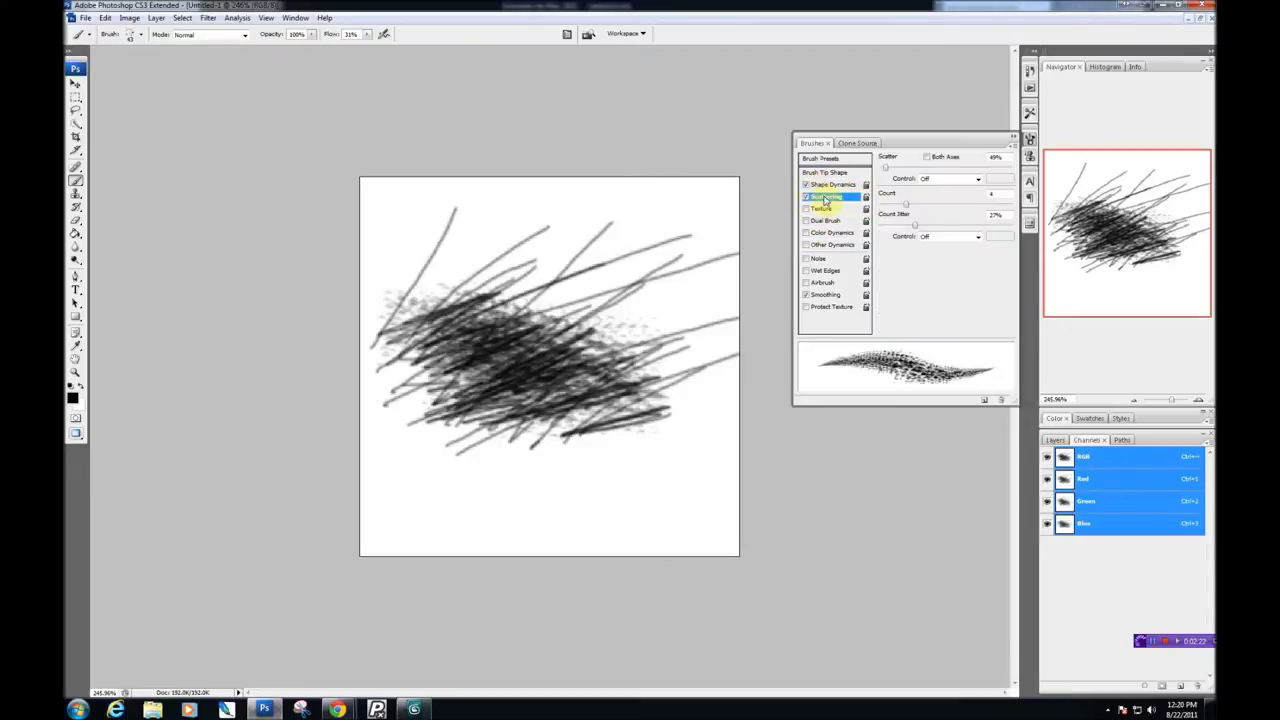
{"action": "left_click_drag", "start_coordinate": [889, 173], "coordinate": [900, 177]}
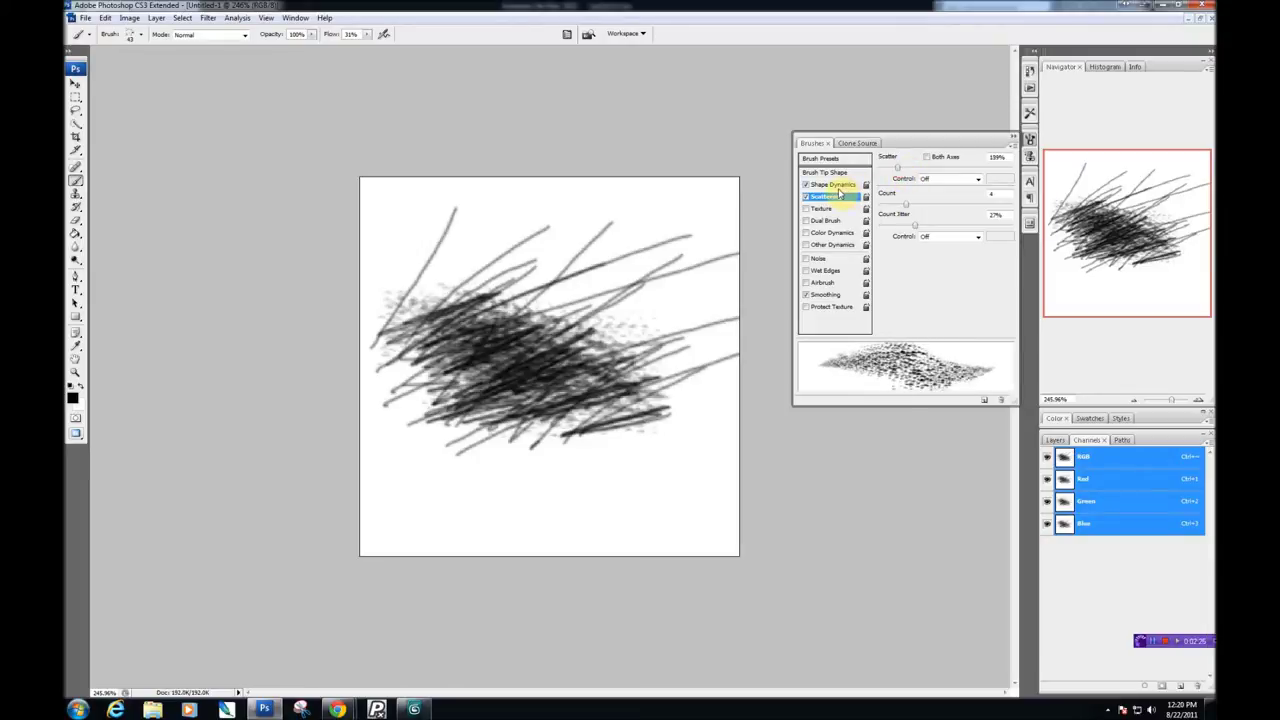
{"action": "left_click_drag", "start_coordinate": [906, 205], "coordinate": [916, 211]}
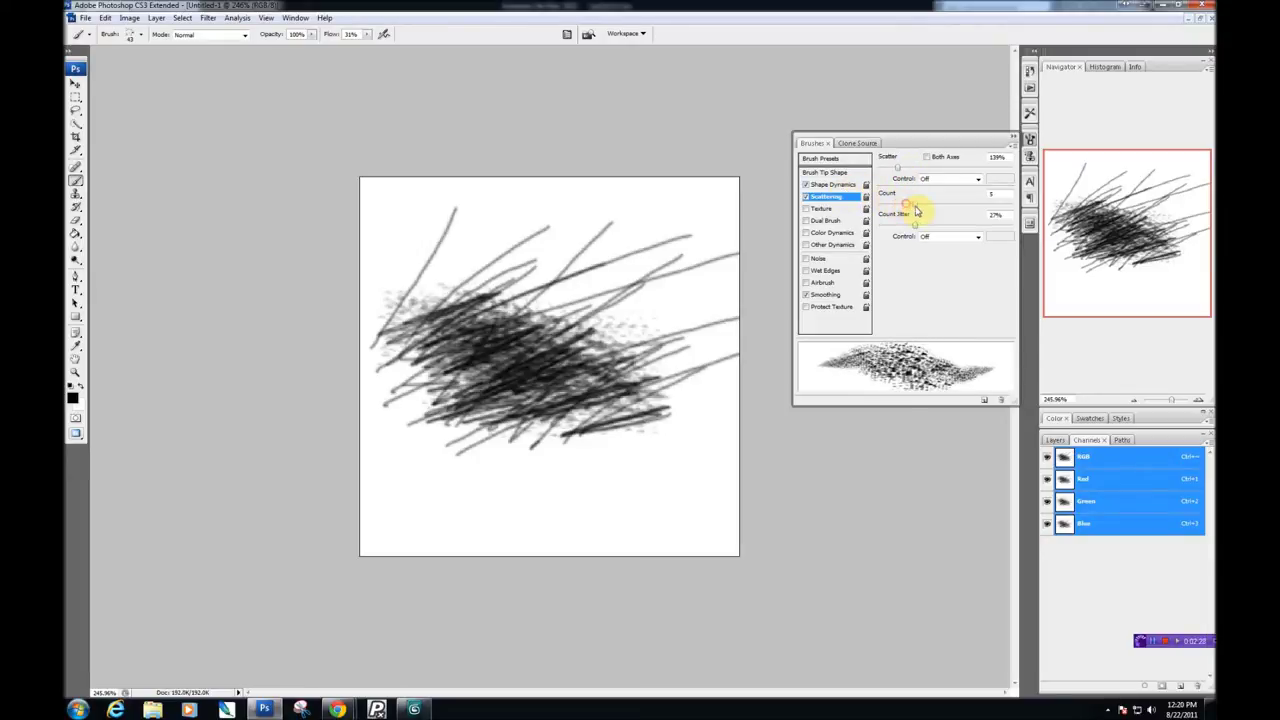
Set the brush's Shape Dynamics to Size Jitter 39%, Minimum Diameter 13%, Angle Jitter 17%, Roundness Jitter 16% and Minimum Roundness 25%.
{"action": "left_click", "coordinate": [842, 187]}
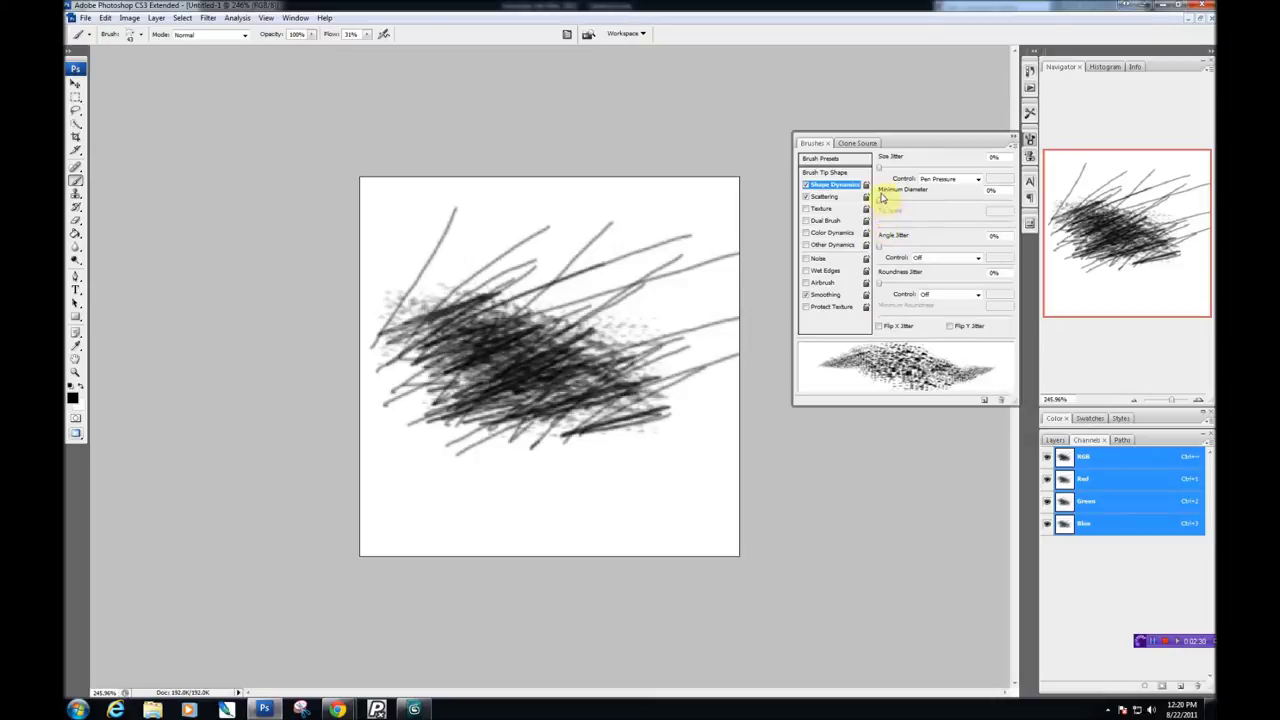
{"action": "mouse_move", "coordinate": [880, 175]}
{"action": "left_mouse_down"}
{"action": "mouse_move", "coordinate": [933, 171]}
{"action": "mouse_move", "coordinate": [898, 207]}
{"action": "left_mouse_up"}
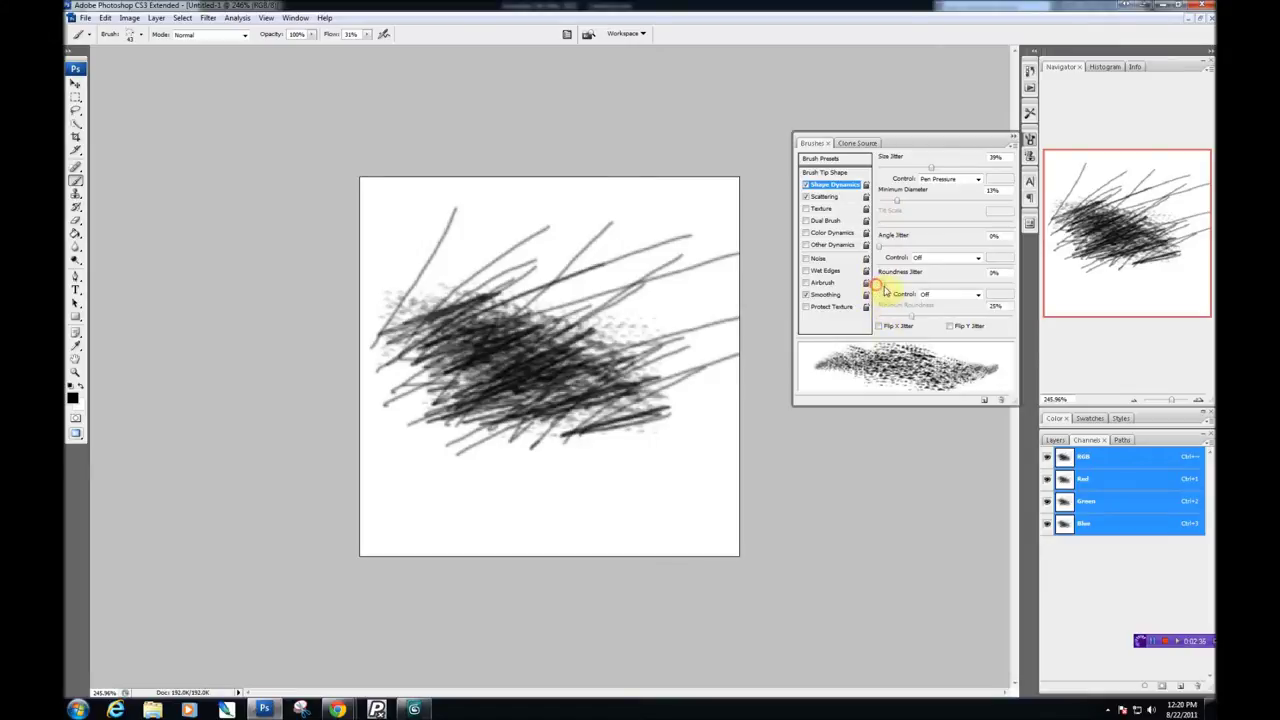
{"action": "left_click_drag", "start_coordinate": [885, 247], "coordinate": [899, 247]}
Paint speckled texture around the hatching and into the empty area below and right of it with the 43 px brush.
{"action": "mouse_move", "coordinate": [535, 338]}
{"action": "left_mouse_down"}
{"action": "mouse_move", "coordinate": [513, 304]}
{"action": "mouse_move", "coordinate": [505, 338]}
{"action": "mouse_move", "coordinate": [612, 369]}
{"action": "mouse_move", "coordinate": [564, 383]}
{"action": "mouse_move", "coordinate": [670, 451]}
{"action": "mouse_move", "coordinate": [507, 413]}
{"action": "mouse_move", "coordinate": [443, 337]}
{"action": "mouse_move", "coordinate": [412, 322]}
{"action": "mouse_move", "coordinate": [499, 381]}
{"action": "mouse_move", "coordinate": [447, 362]}
{"action": "left_mouse_up"}
{"action": "right_click", "coordinate": [452, 343]}
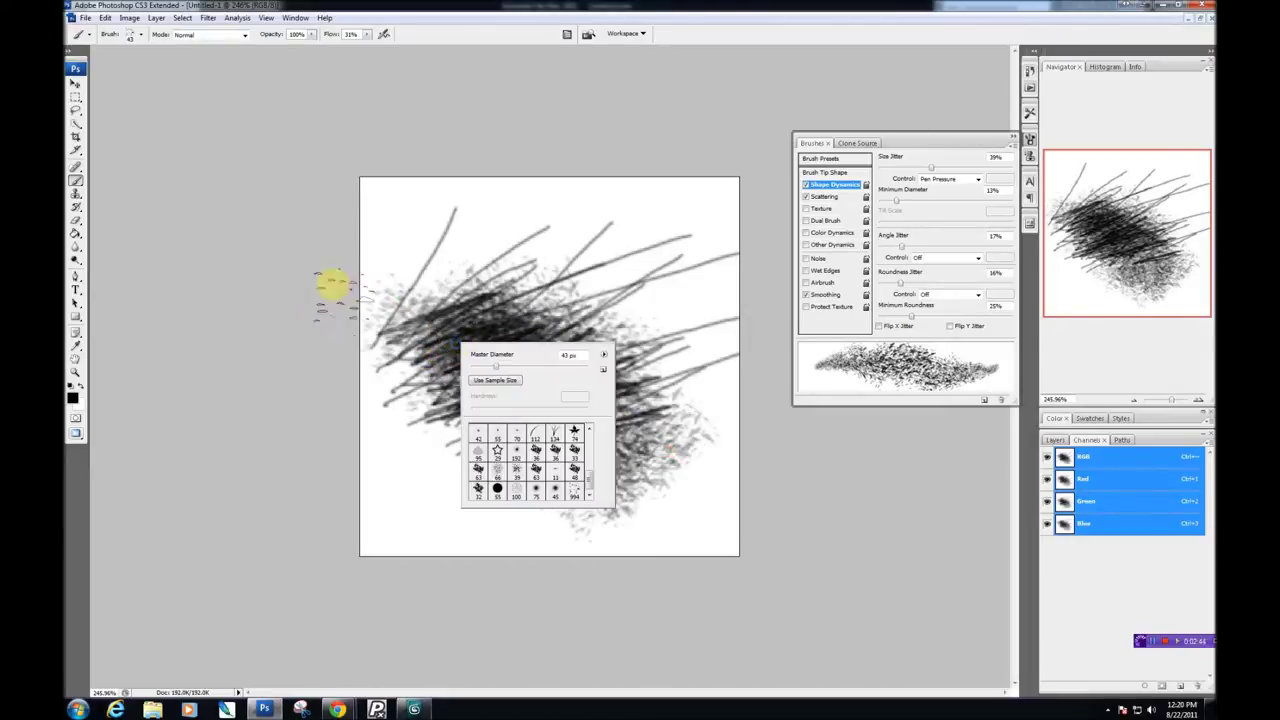
{"action": "left_click", "coordinate": [432, 239]}
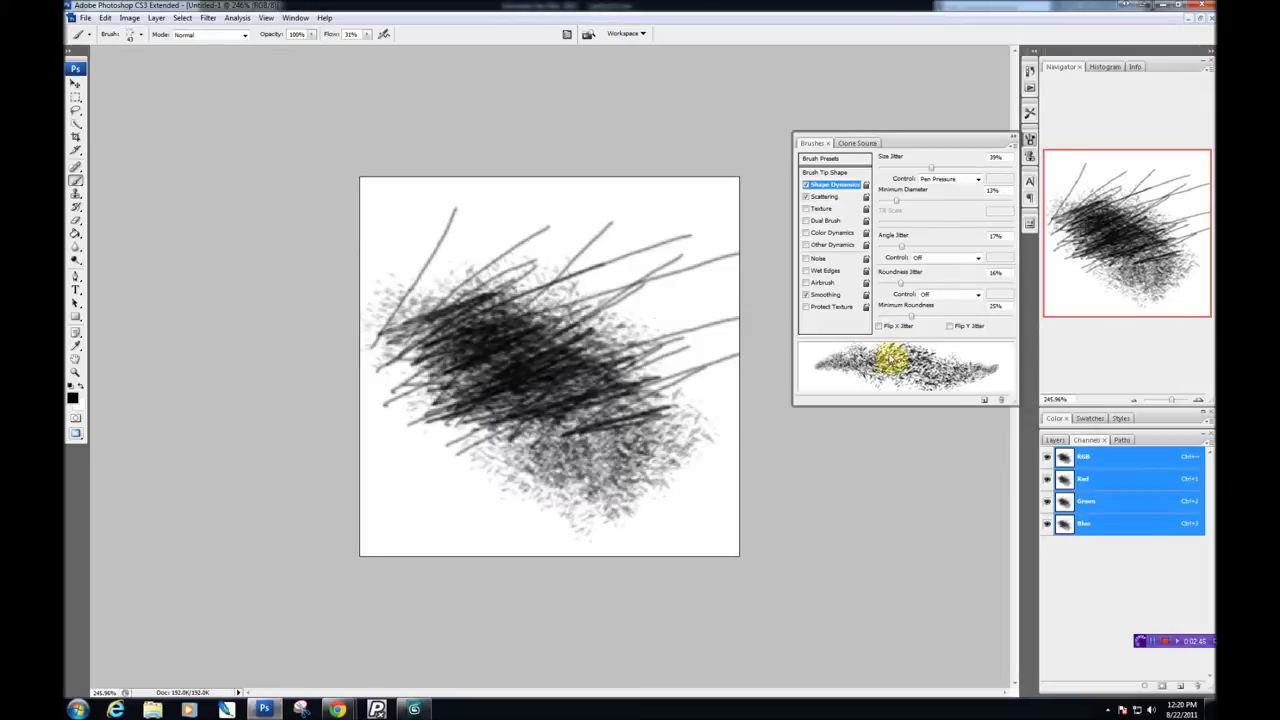
Define the painted scratch artwork as a new brush preset named Scratches_Detail.
{"action": "left_click", "coordinate": [86, 18]}
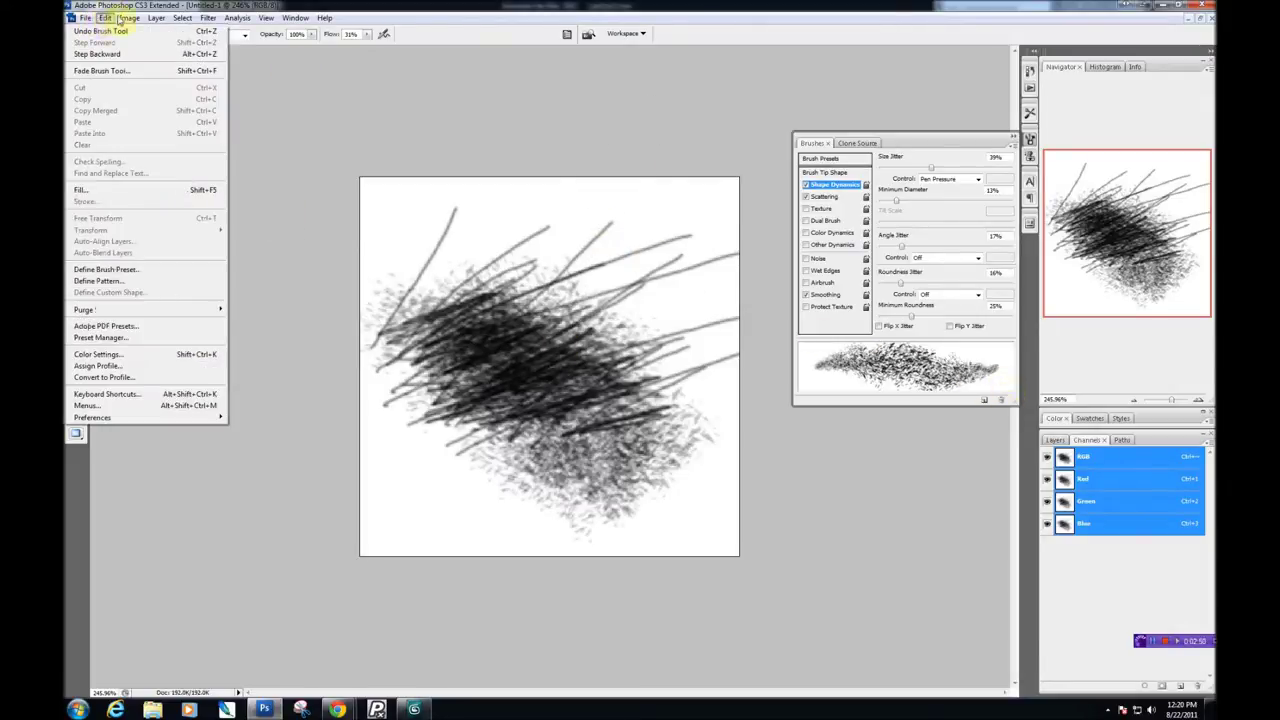
{"action": "mouse_move", "coordinate": [130, 18]}
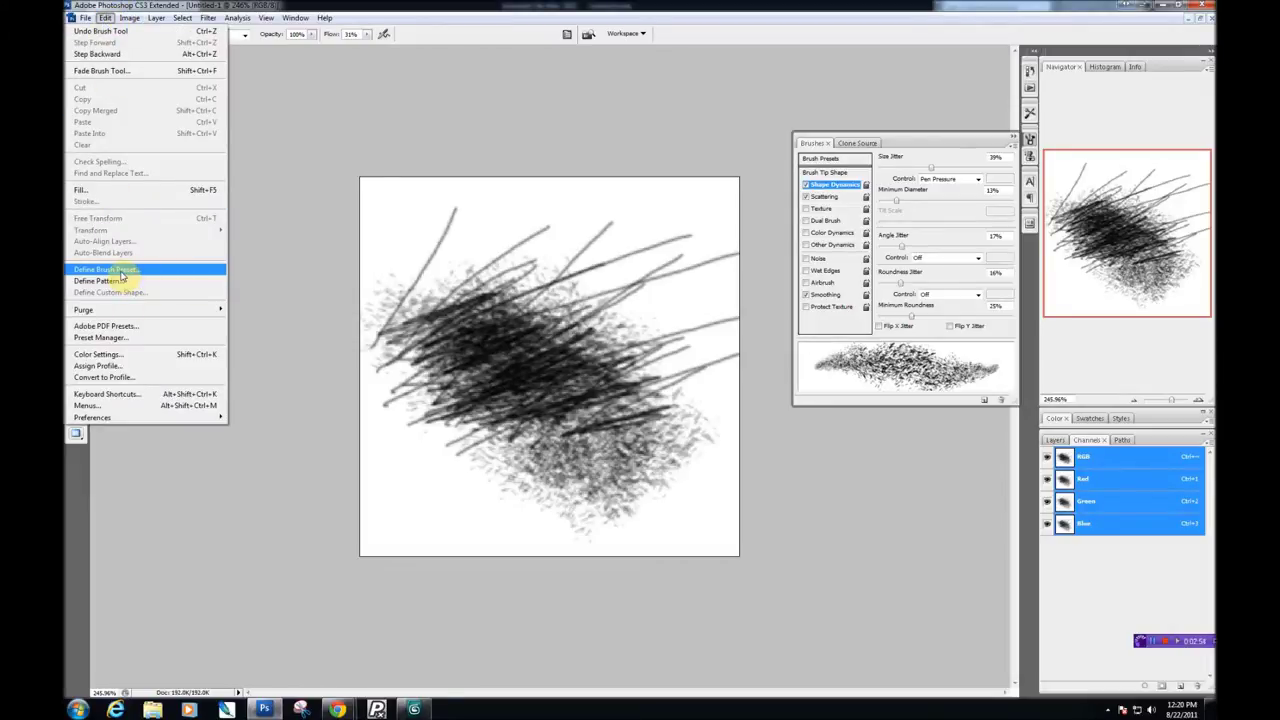
{"action": "left_click", "coordinate": [121, 270]}
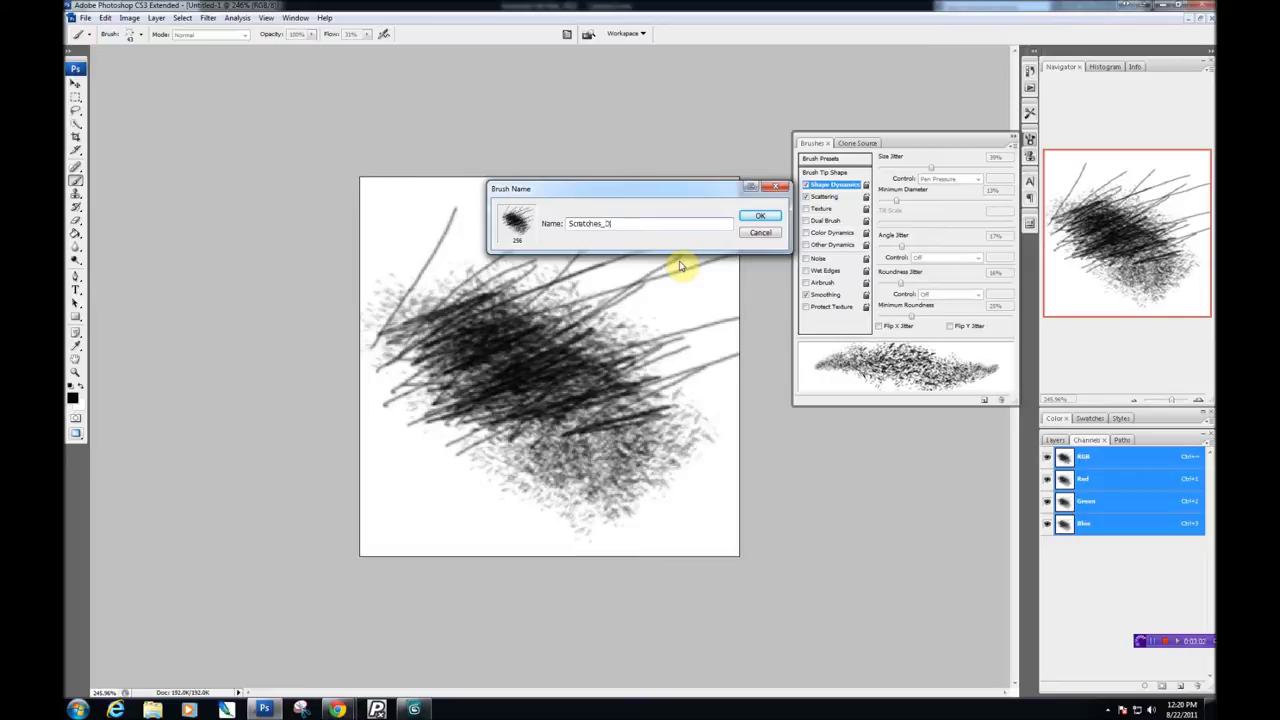
{"action": "type", "text": "Scratches_Detail"}
{"action": "key", "text": "Return"}
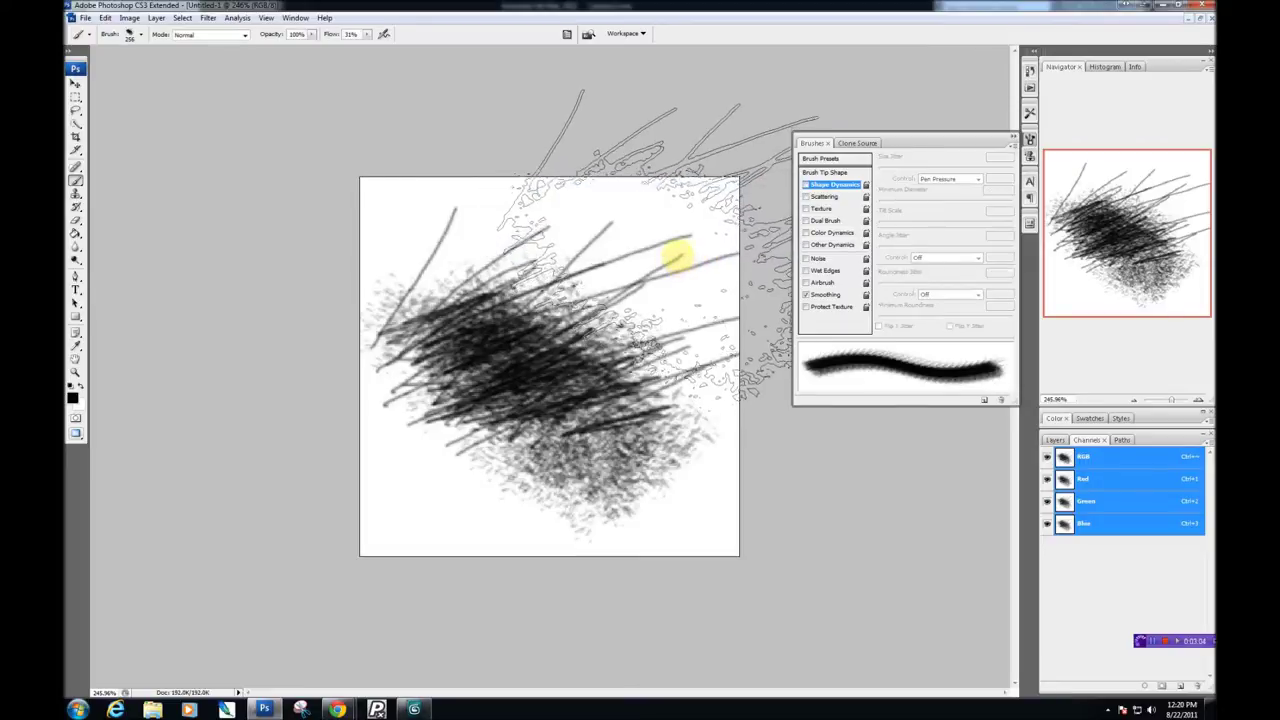
Test a stroke with the new scratch brush on the canvas and undo it.
{"action": "mouse_move", "coordinate": [586, 294]}
{"action": "left_mouse_down"}
{"action": "mouse_move", "coordinate": [655, 398]}
{"action": "mouse_move", "coordinate": [628, 289]}
{"action": "left_mouse_up"}
{"action": "key", "text": "ctrl+z"}
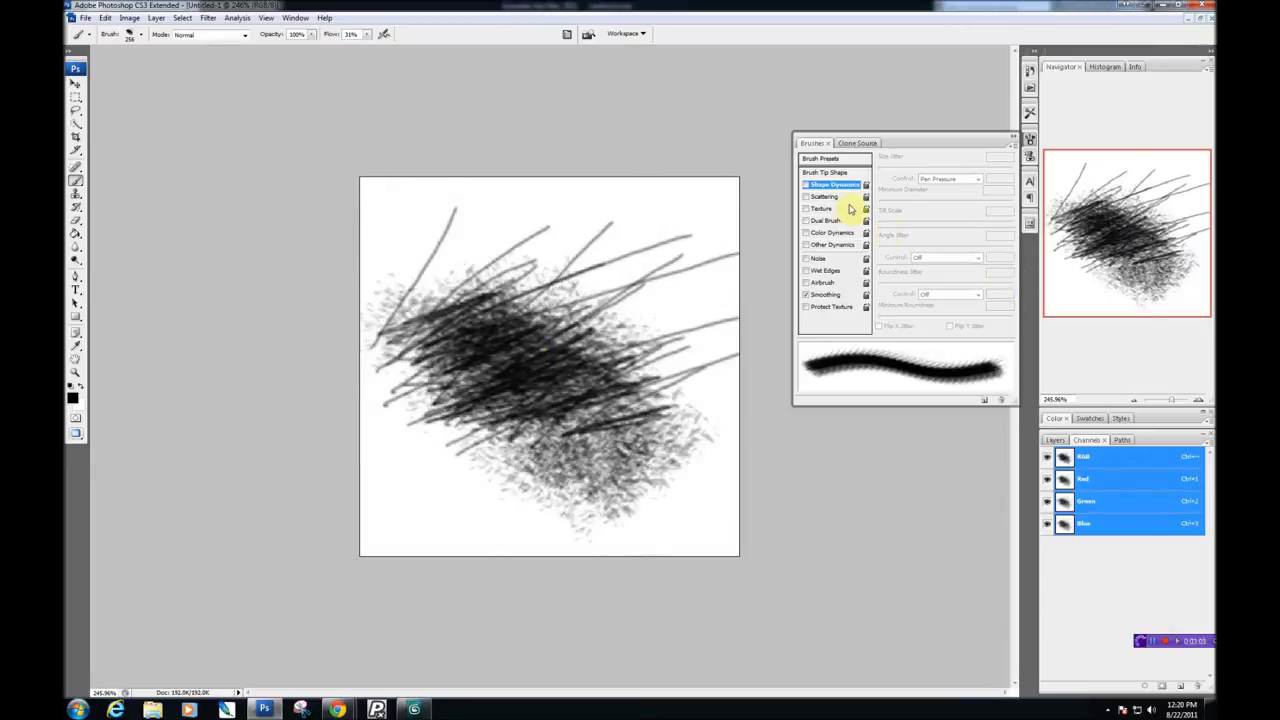
Return to the brush settings and locate the newly saved 256 px scratch brush among the brush presets.
{"action": "left_click", "coordinate": [1030, 82]}
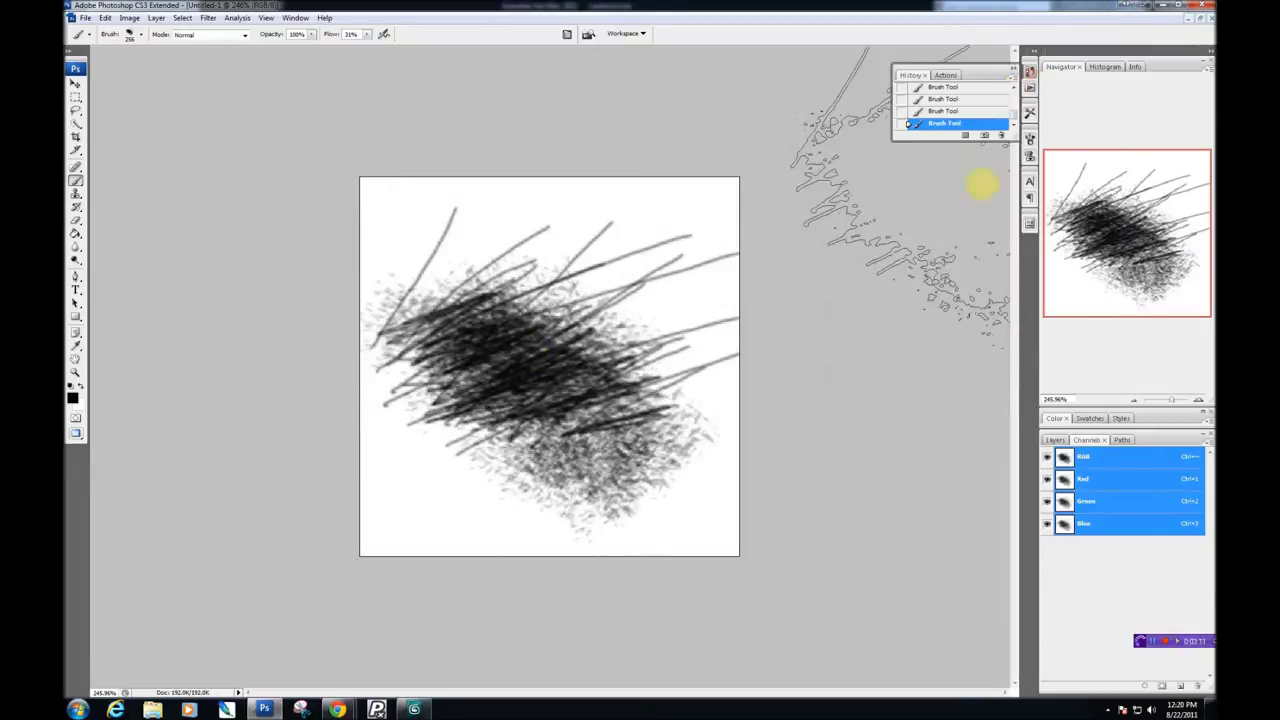
{"action": "left_click", "coordinate": [1030, 115]}
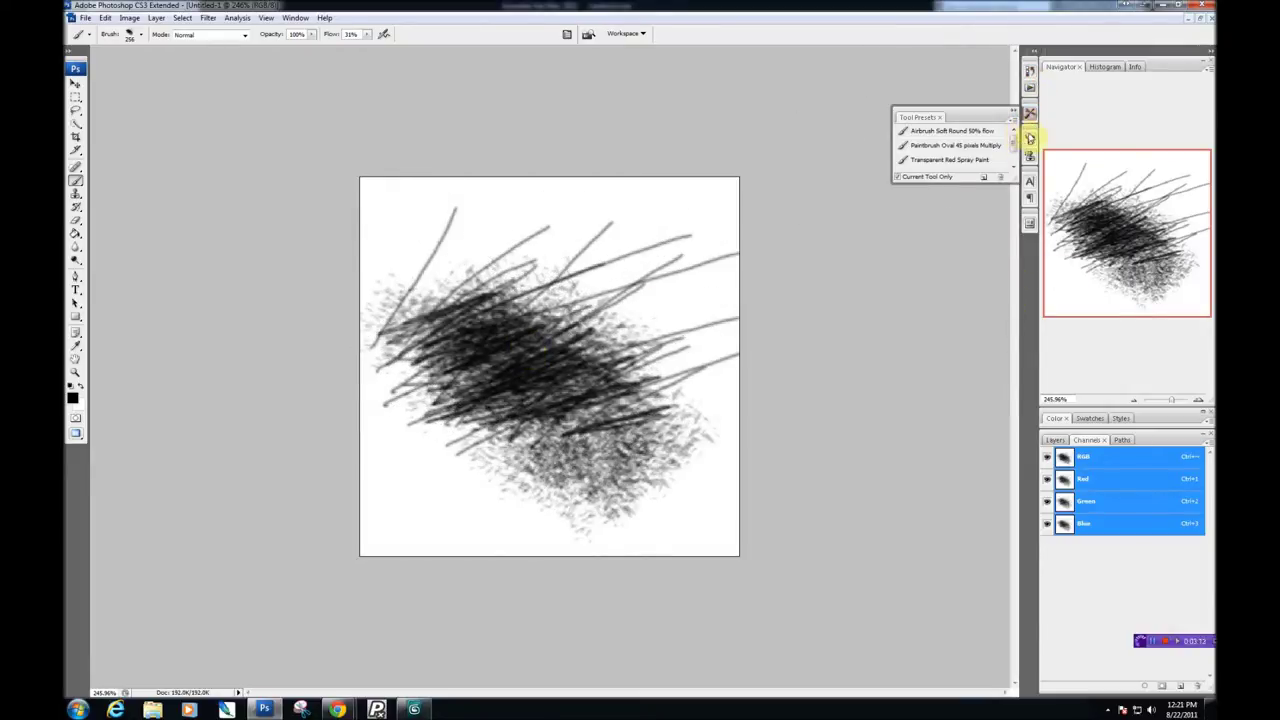
{"action": "left_click", "coordinate": [1030, 138]}
{"action": "left_click", "coordinate": [843, 143]}
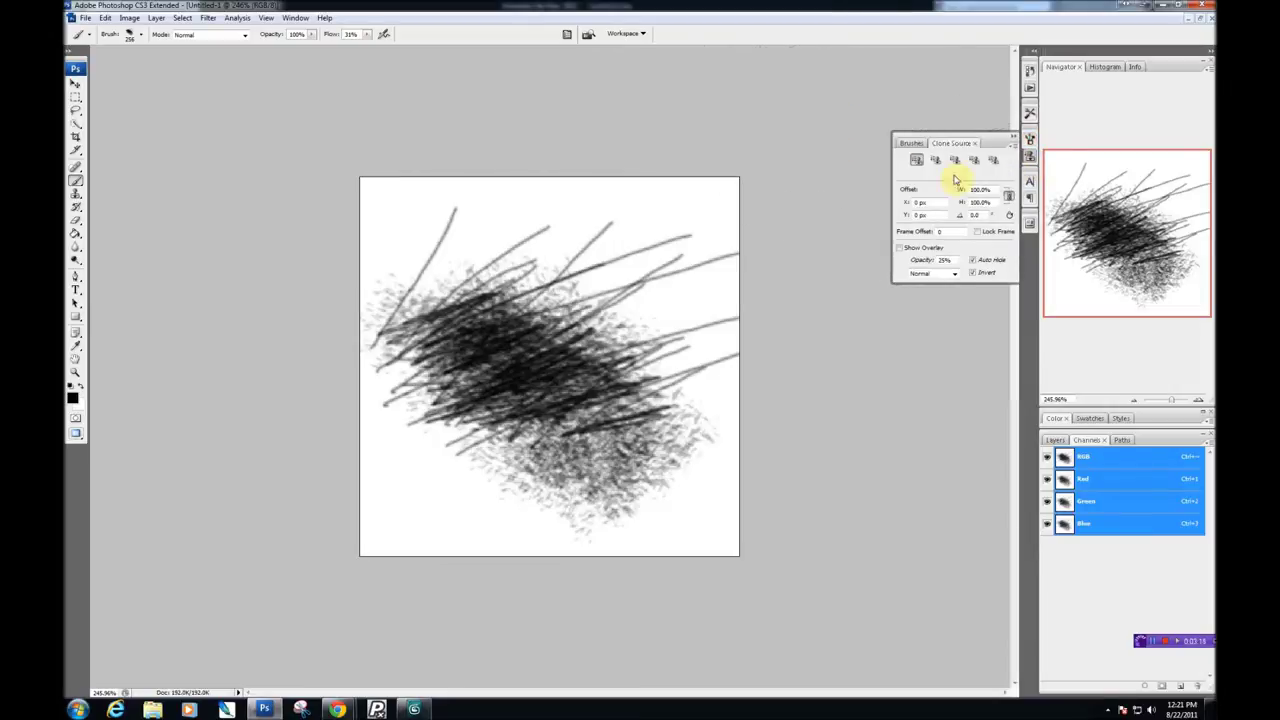
{"action": "left_click", "coordinate": [912, 143]}
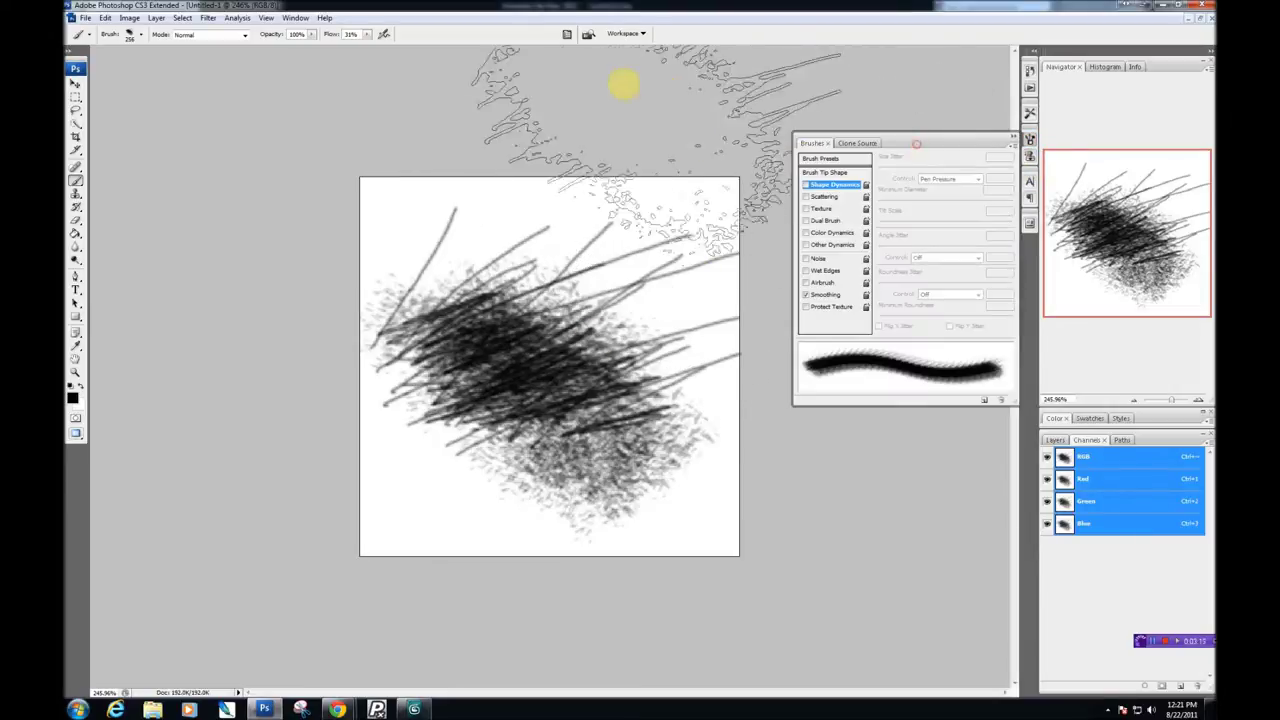
{"action": "right_click", "coordinate": [532, 198]}
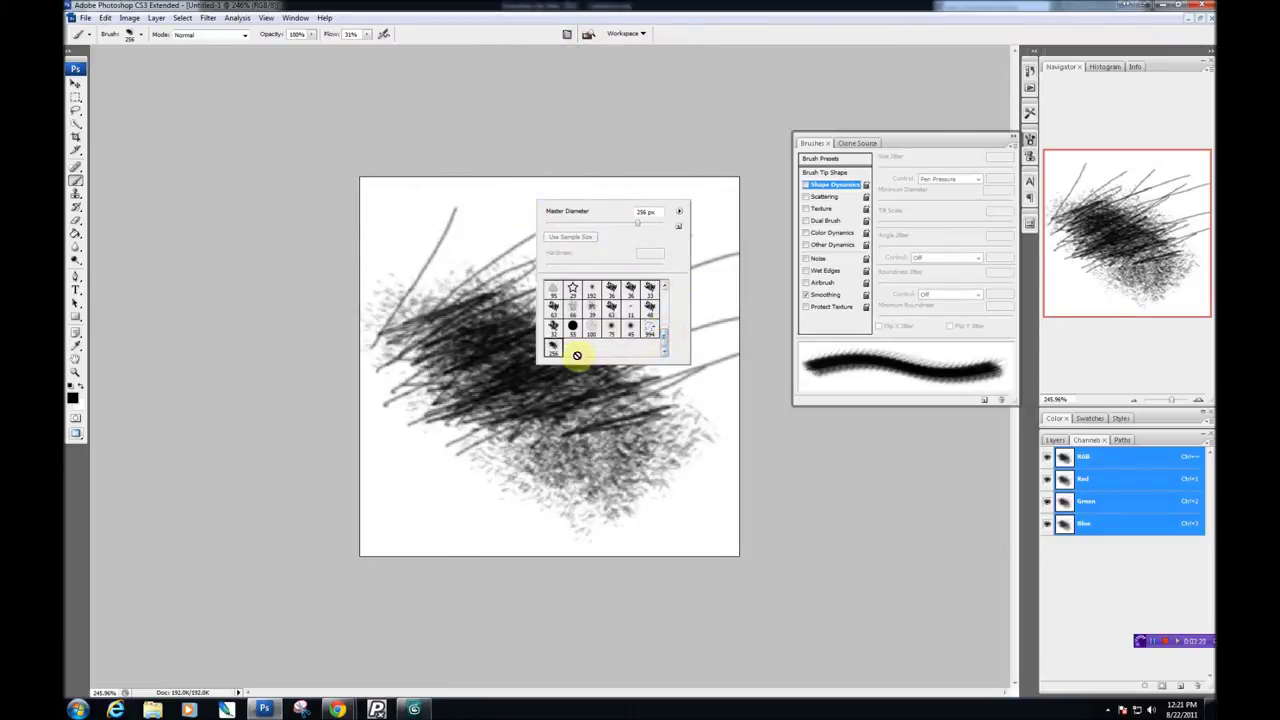
{"action": "right_click", "coordinate": [728, 245]}
{"action": "left_click", "coordinate": [681, 282]}
{"action": "right_click", "coordinate": [781, 246]}
{"action": "left_click", "coordinate": [905, 149]}
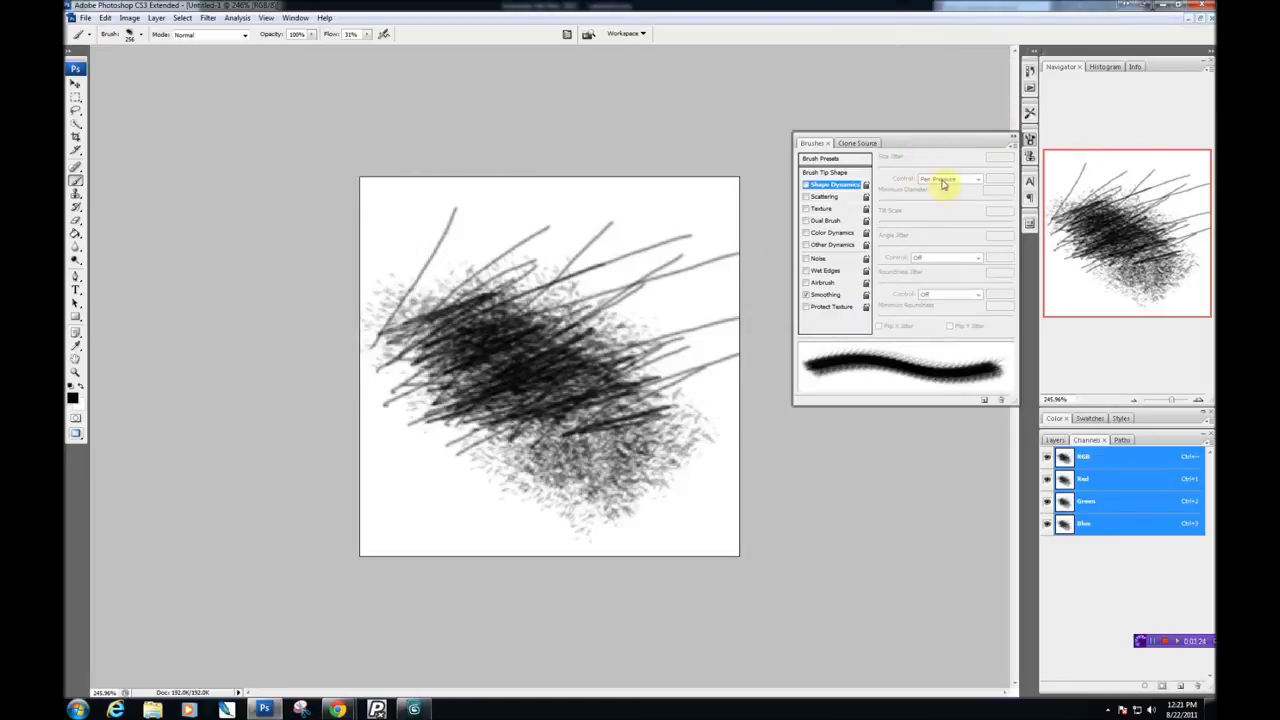
Enable Scattering and Shape Dynamics for the scratch brush, with Size Jitter 20%, Minimum Diameter 9%, Angle Jitter 11% and Roundness Jitter 0%.
{"action": "left_click", "coordinate": [818, 197]}
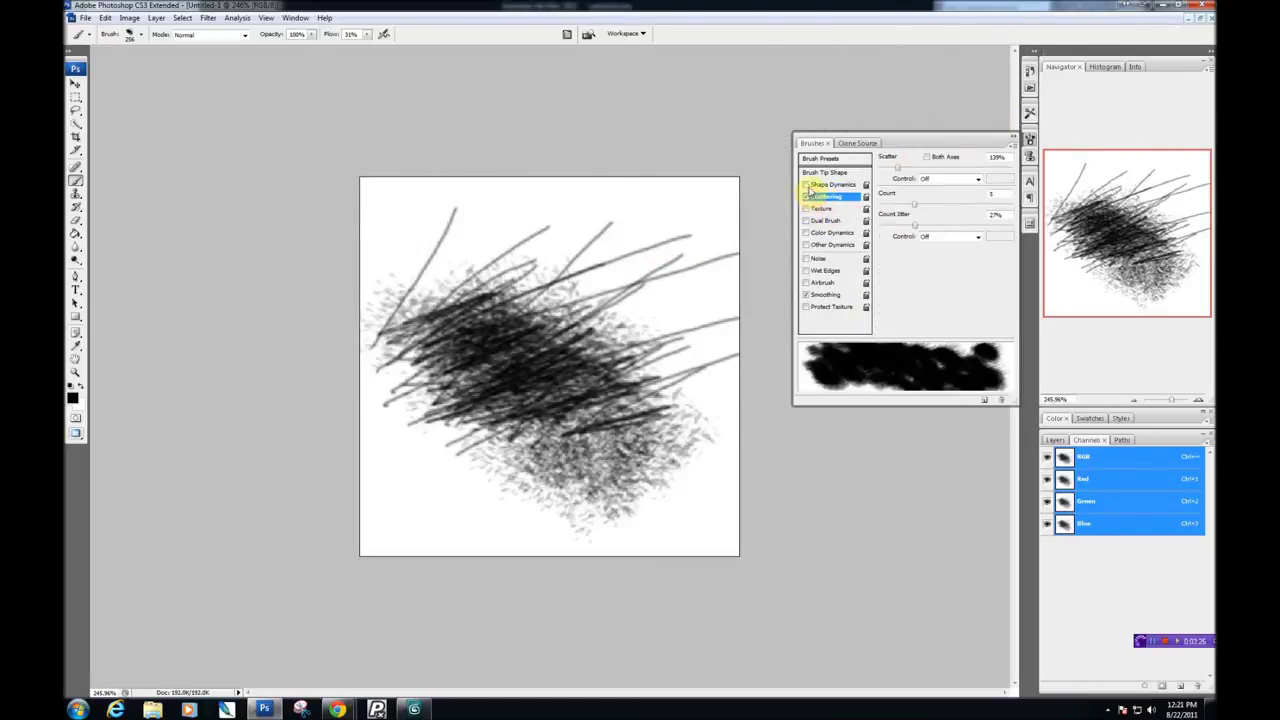
{"action": "left_click", "coordinate": [808, 185]}
{"action": "left_click", "coordinate": [838, 186]}
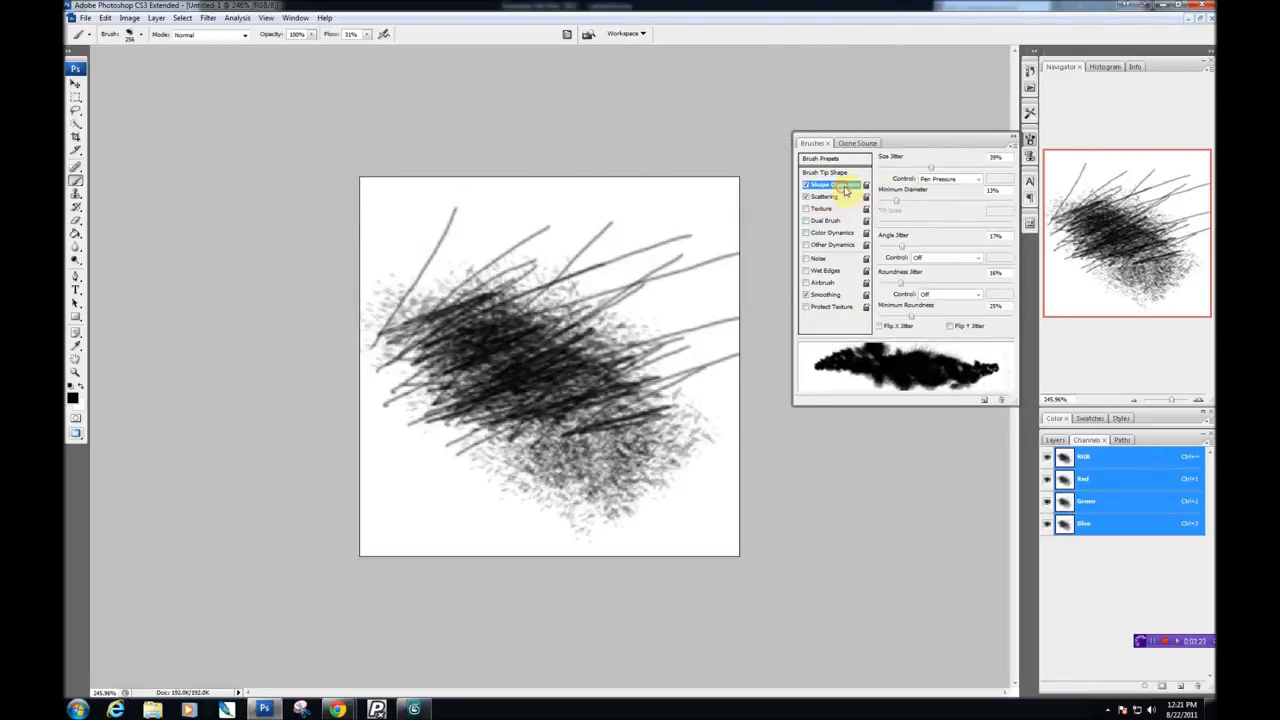
{"action": "mouse_move", "coordinate": [937, 168]}
{"action": "left_mouse_down"}
{"action": "mouse_move", "coordinate": [897, 170]}
{"action": "mouse_move", "coordinate": [891, 204]}
{"action": "mouse_move", "coordinate": [912, 252]}
{"action": "mouse_move", "coordinate": [928, 256]}
{"action": "mouse_move", "coordinate": [874, 260]}
{"action": "mouse_move", "coordinate": [893, 264]}
{"action": "left_mouse_up"}
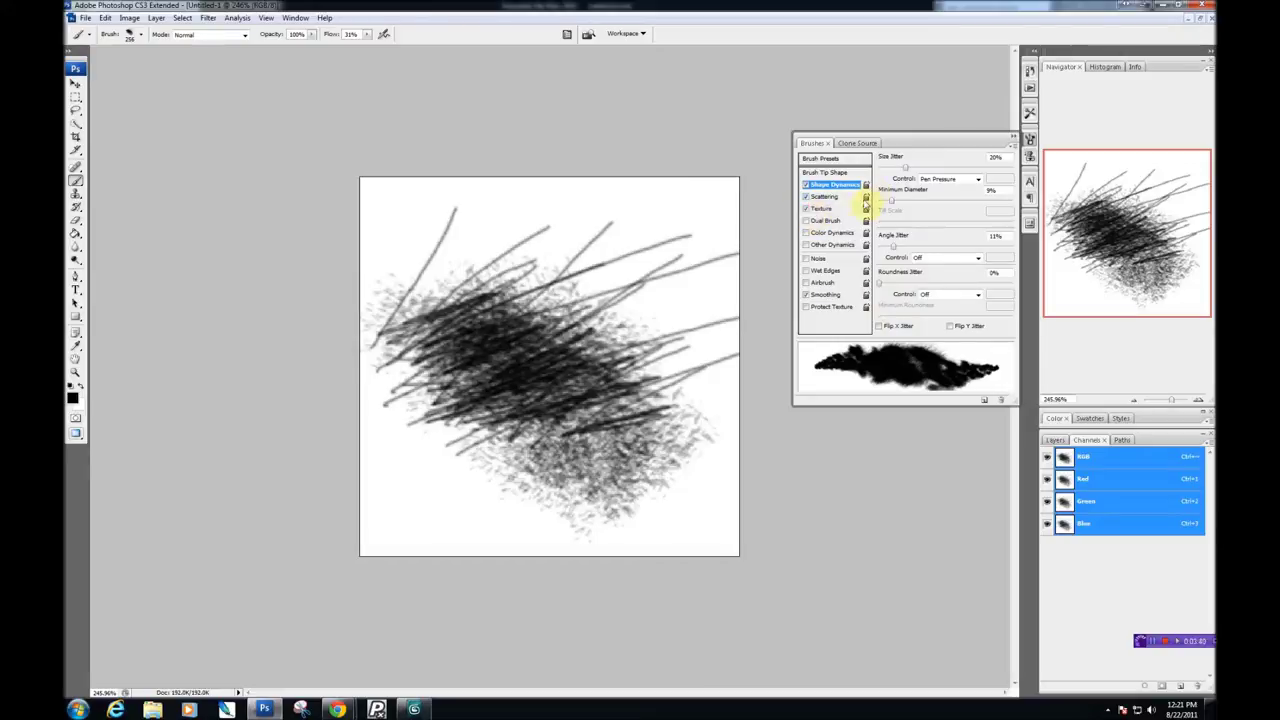
Give the brush a Texture using the grey crumpled pattern and paint broken speckles over the upper-right part of the canvas.
{"action": "left_click", "coordinate": [845, 209]}
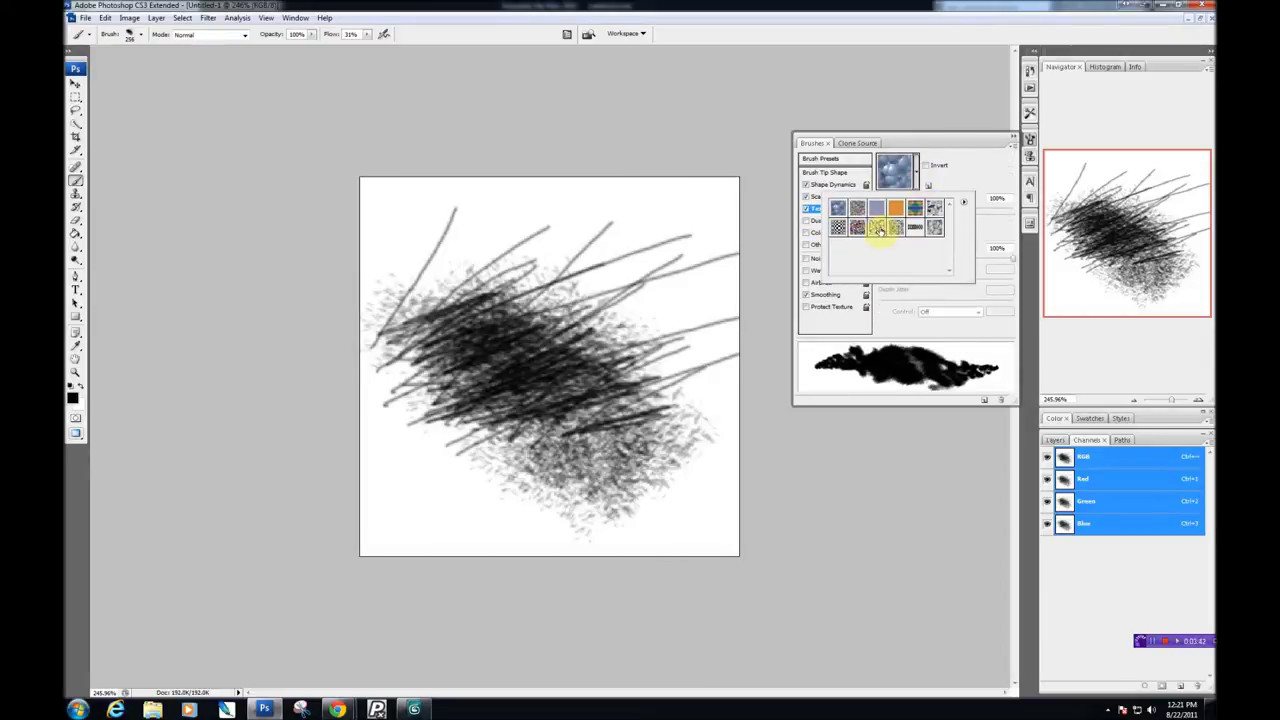
{"action": "left_click", "coordinate": [877, 228]}
{"action": "left_click", "coordinate": [895, 228]}
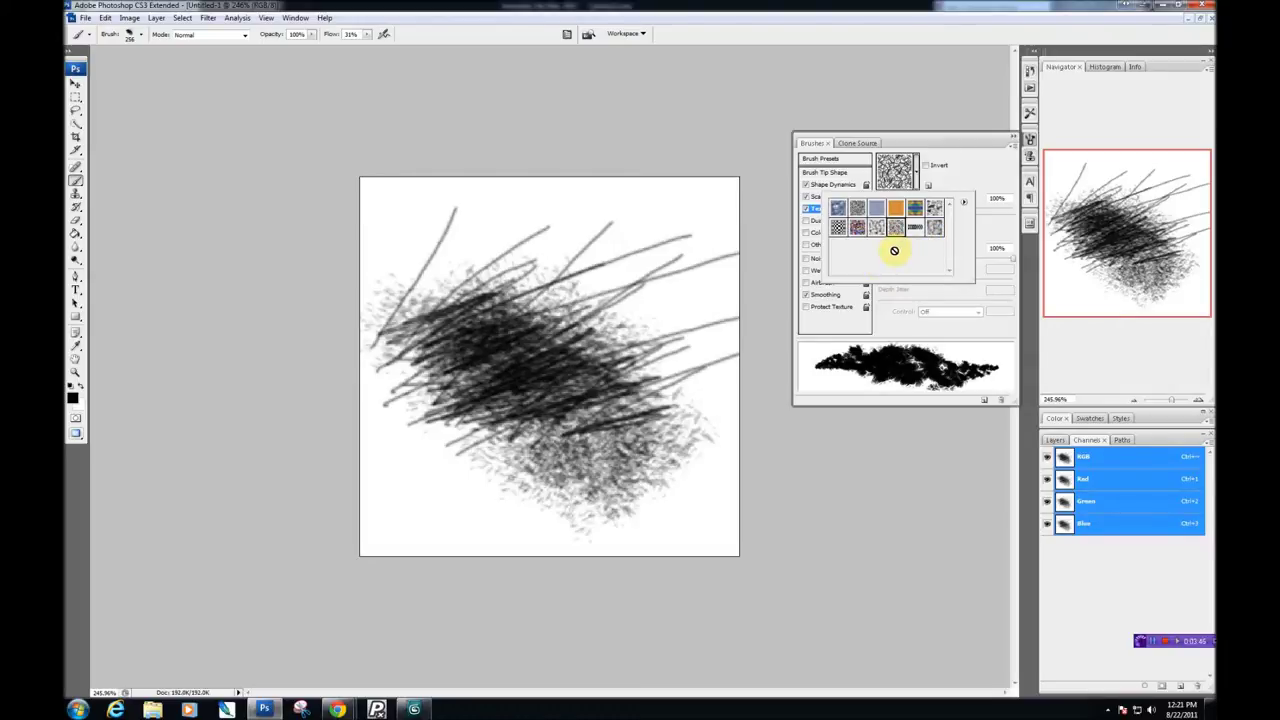
{"action": "left_click", "coordinate": [609, 323]}
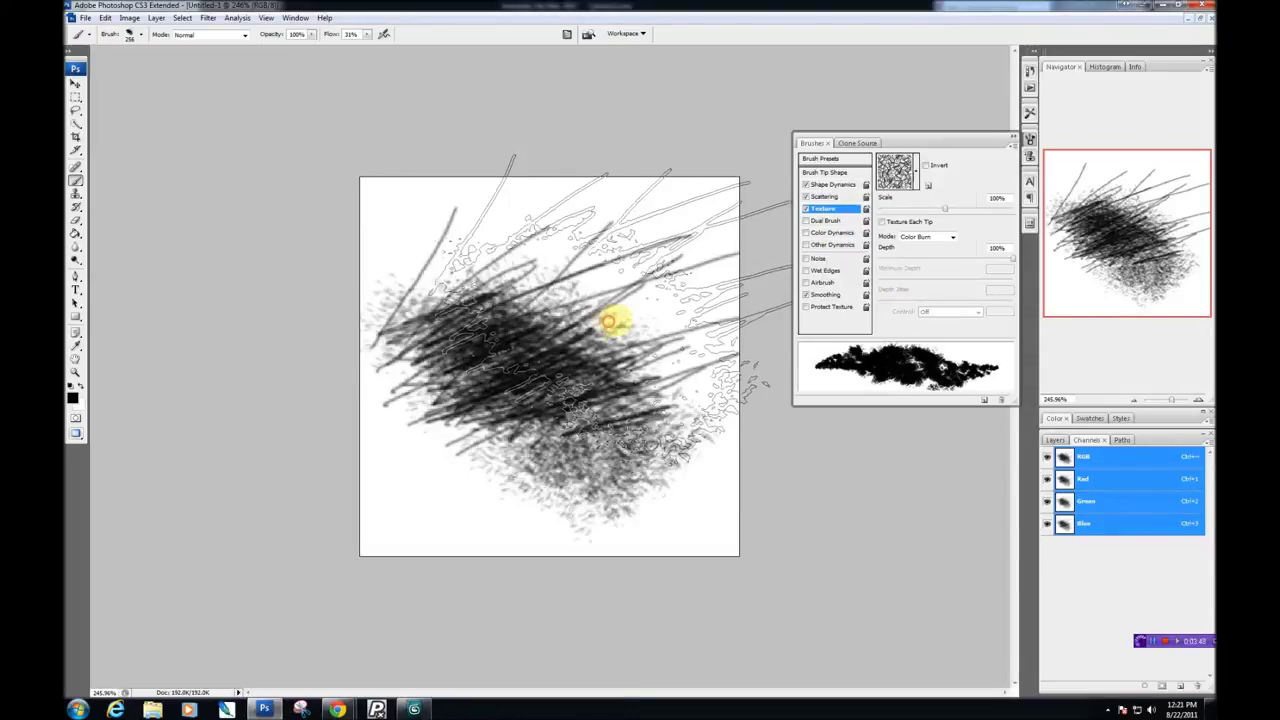
{"action": "mouse_move", "coordinate": [611, 326]}
{"action": "left_mouse_down"}
{"action": "mouse_move", "coordinate": [581, 328]}
{"action": "mouse_move", "coordinate": [552, 295]}
{"action": "mouse_move", "coordinate": [631, 352]}
{"action": "mouse_move", "coordinate": [571, 337]}
{"action": "left_mouse_up"}
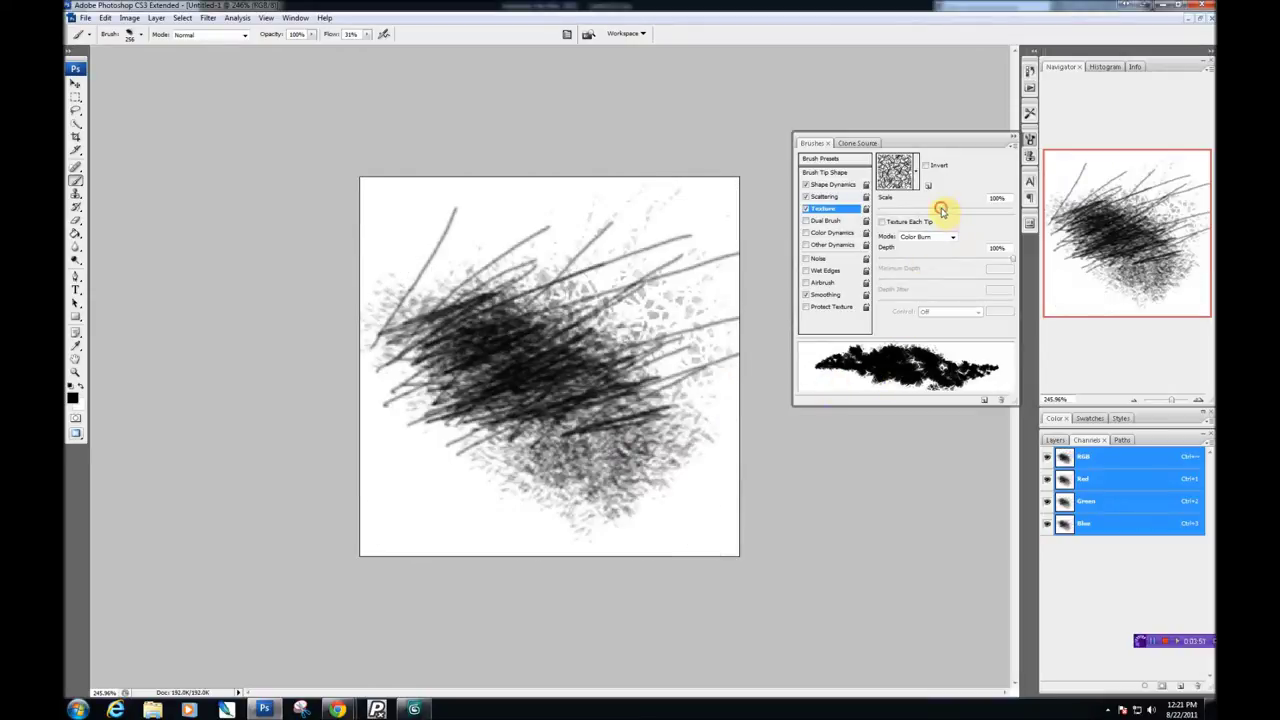
Try a stroke over the hatching with the texture scale reduced to 38%, and undo the stroke.
{"action": "left_click_drag", "start_coordinate": [941, 210], "coordinate": [905, 213]}
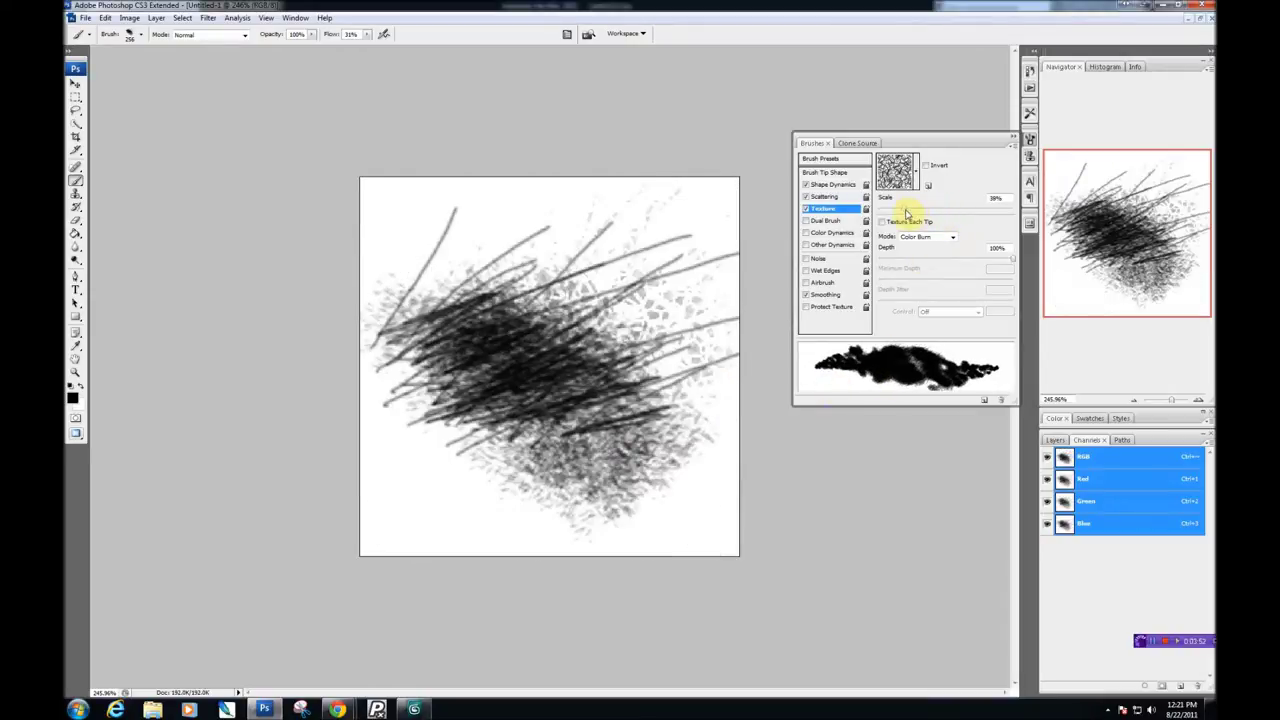
{"action": "mouse_move", "coordinate": [594, 340]}
{"action": "left_mouse_down"}
{"action": "mouse_move", "coordinate": [463, 279]}
{"action": "mouse_move", "coordinate": [617, 329]}
{"action": "mouse_move", "coordinate": [585, 418]}
{"action": "mouse_move", "coordinate": [674, 406]}
{"action": "left_mouse_up"}
{"action": "key", "text": "ctrl+z"}
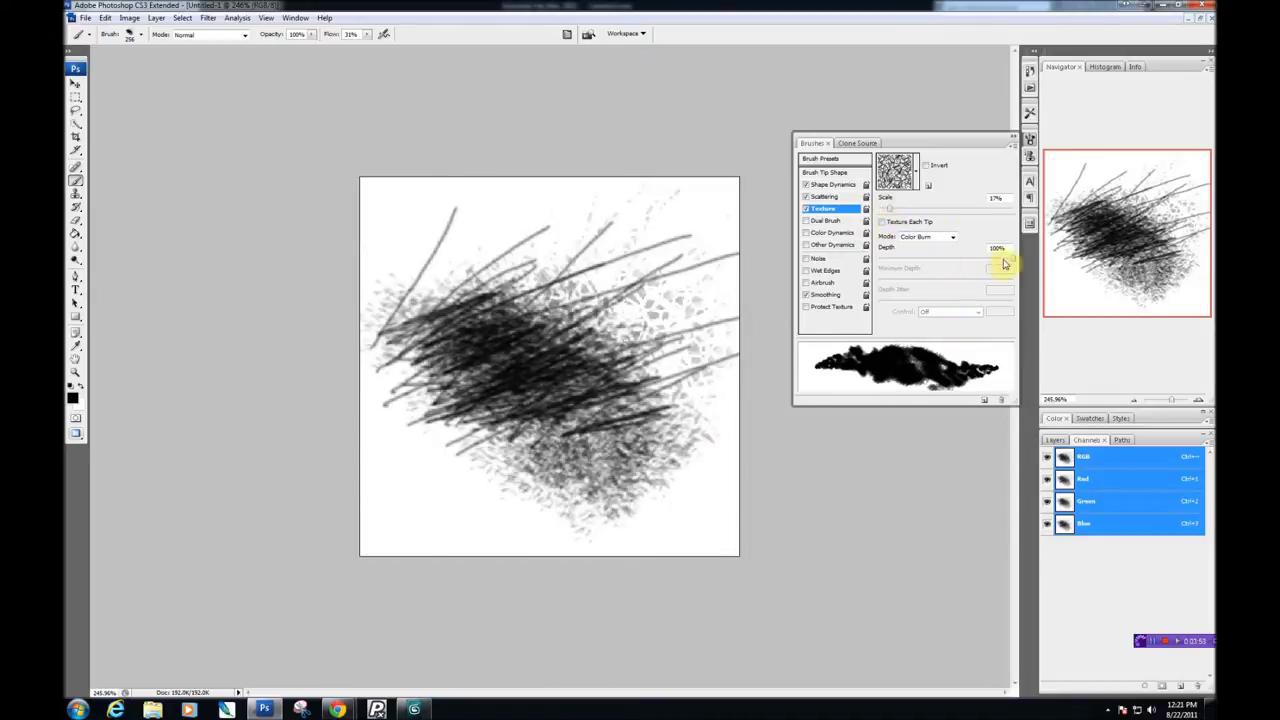
Lower the texture Depth to 8%, adjust its scale, and paint broad dark strokes across the canvas.
{"action": "left_click_drag", "start_coordinate": [1003, 262], "coordinate": [889, 263]}
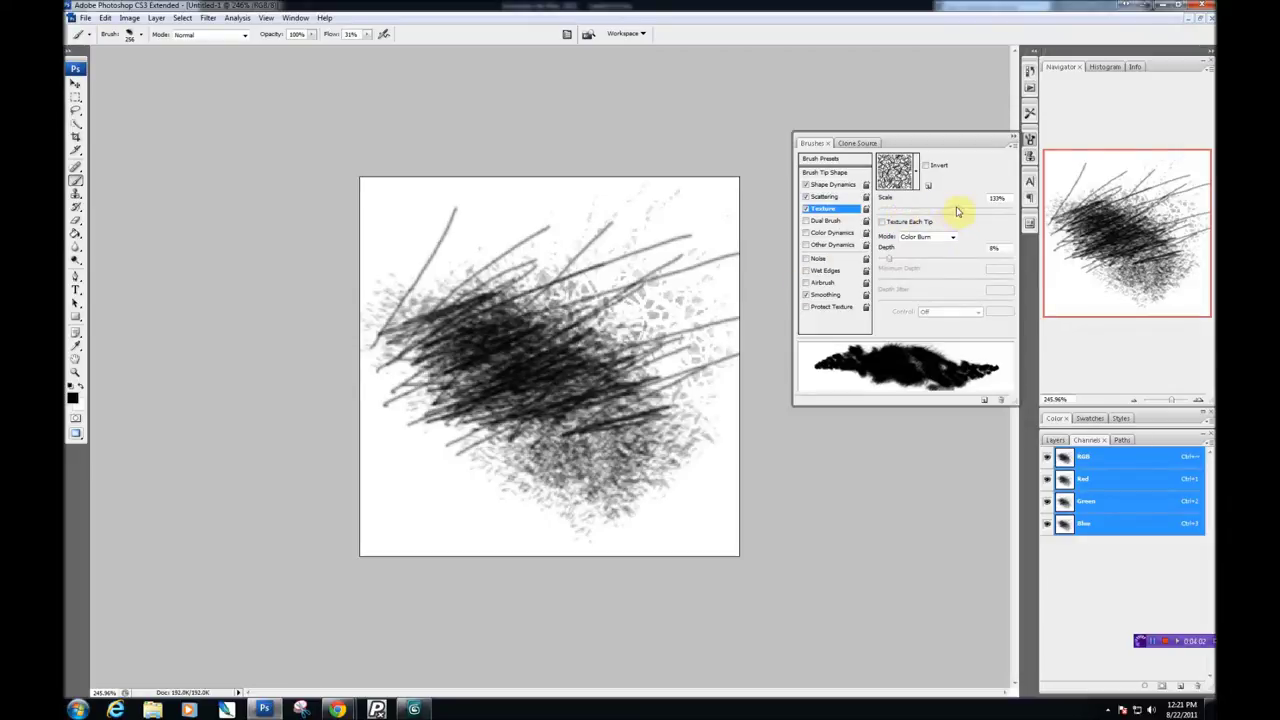
{"action": "mouse_move", "coordinate": [668, 325]}
{"action": "left_mouse_down"}
{"action": "mouse_move", "coordinate": [651, 340]}
{"action": "mouse_move", "coordinate": [706, 437]}
{"action": "left_mouse_up"}
{"action": "mouse_move", "coordinate": [580, 356]}
{"action": "left_mouse_down"}
{"action": "mouse_move", "coordinate": [516, 328]}
{"action": "mouse_move", "coordinate": [540, 300]}
{"action": "left_mouse_up"}
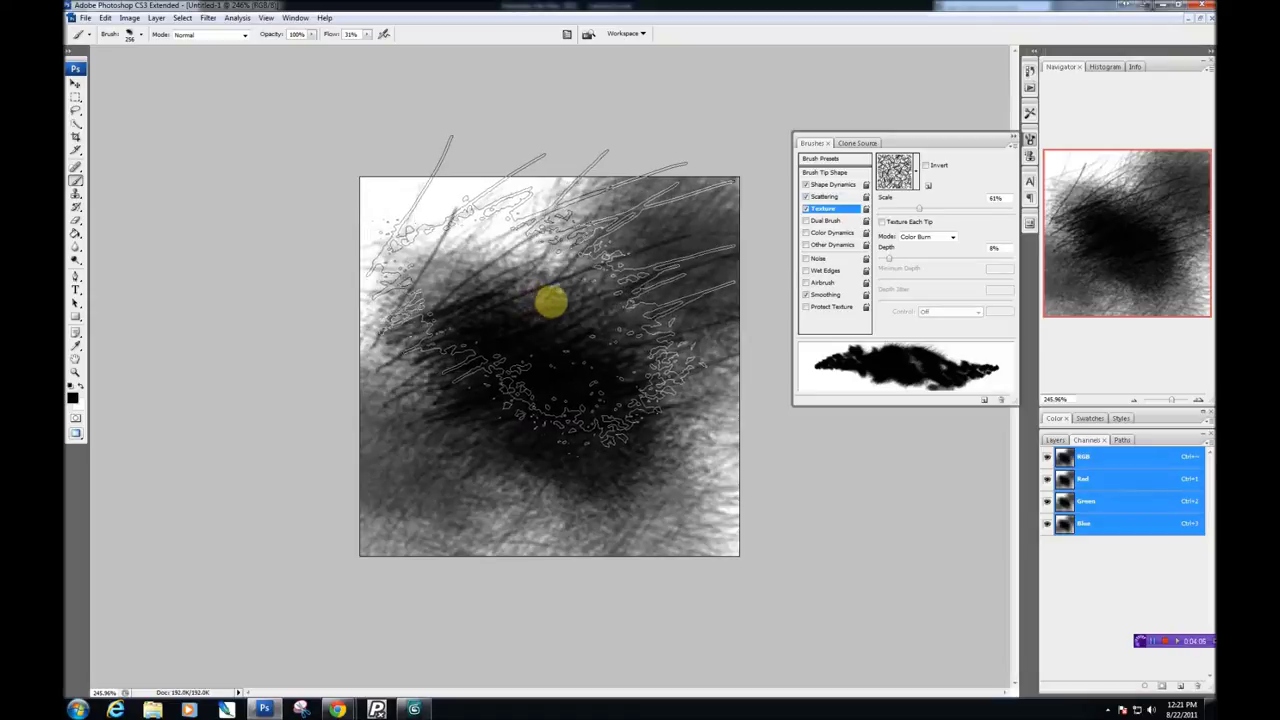
Set the brush's Scatter to 27%, try heavy strokes across the canvas, and undo them.
{"action": "left_click", "coordinate": [826, 197]}
{"action": "left_click_drag", "start_coordinate": [897, 168], "coordinate": [883, 175]}
{"action": "mouse_move", "coordinate": [680, 260]}
{"action": "left_mouse_down"}
{"action": "mouse_move", "coordinate": [523, 309]}
{"action": "mouse_move", "coordinate": [594, 457]}
{"action": "mouse_move", "coordinate": [289, 129]}
{"action": "mouse_move", "coordinate": [249, 62]}
{"action": "left_mouse_up"}
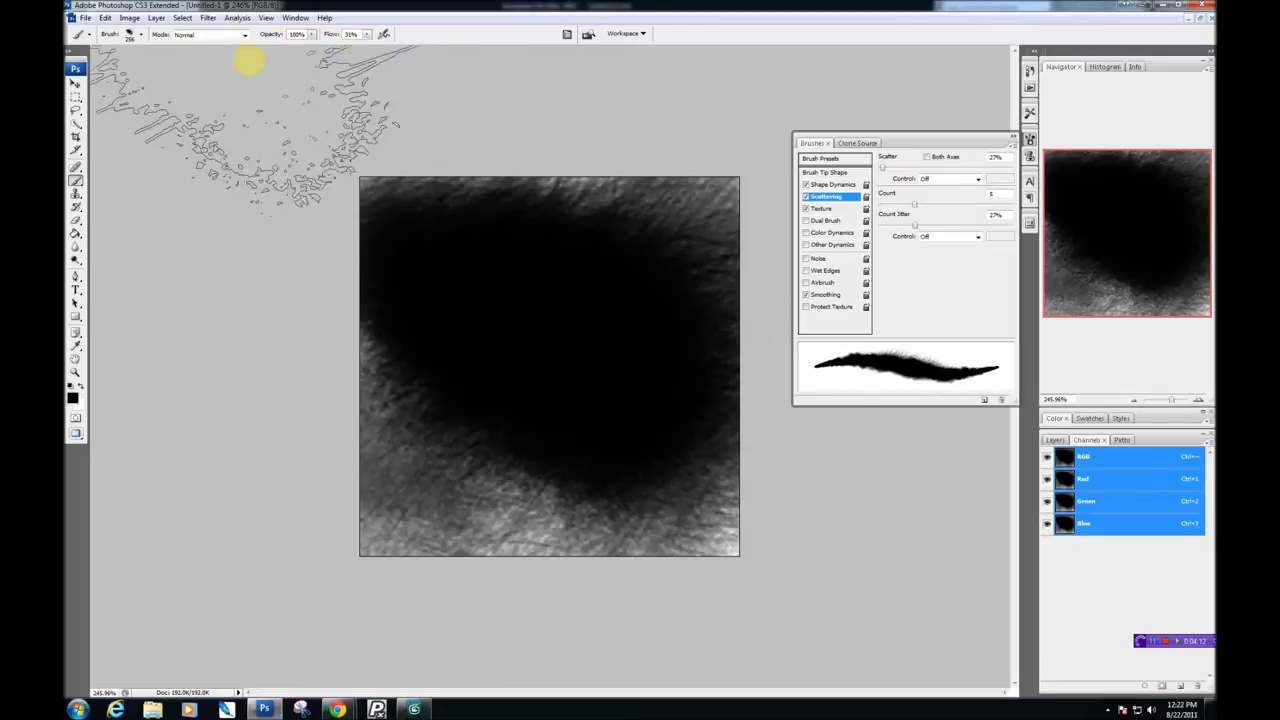
{"action": "key", "text": "ctrl+z"}
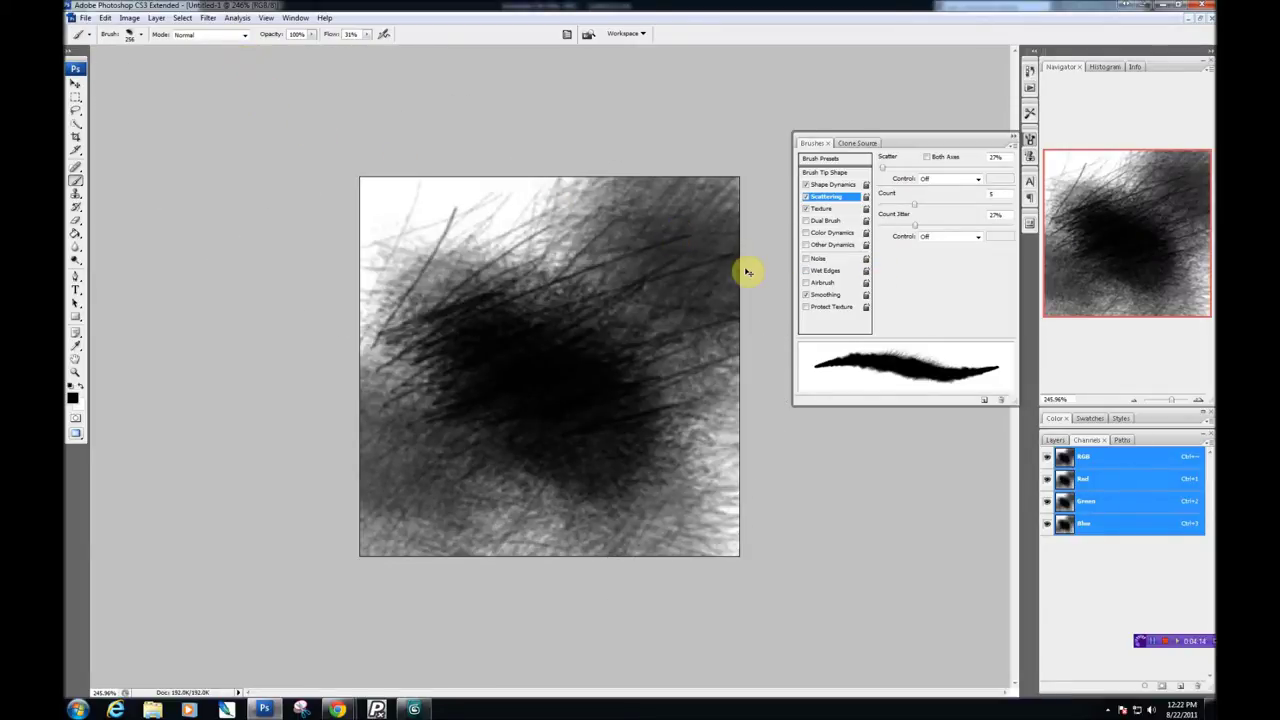
Cycle Untitled-1 through the screen modes until the documents show as separate floating windows.
{"action": "left_click", "coordinate": [85, 18]}
{"action": "left_click", "coordinate": [457, 183]}
{"action": "key", "text": "f"}
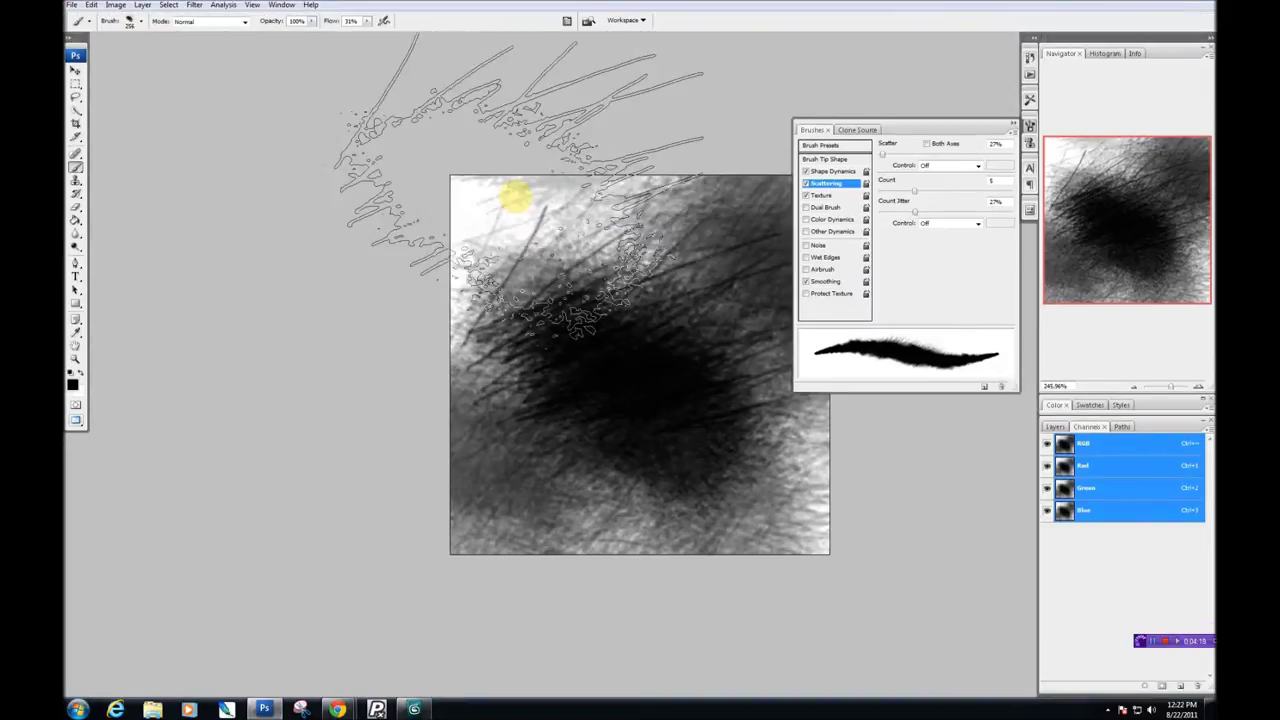
{"action": "key", "text": "f"}
{"action": "key", "text": "f"}
{"action": "key", "text": "f"}
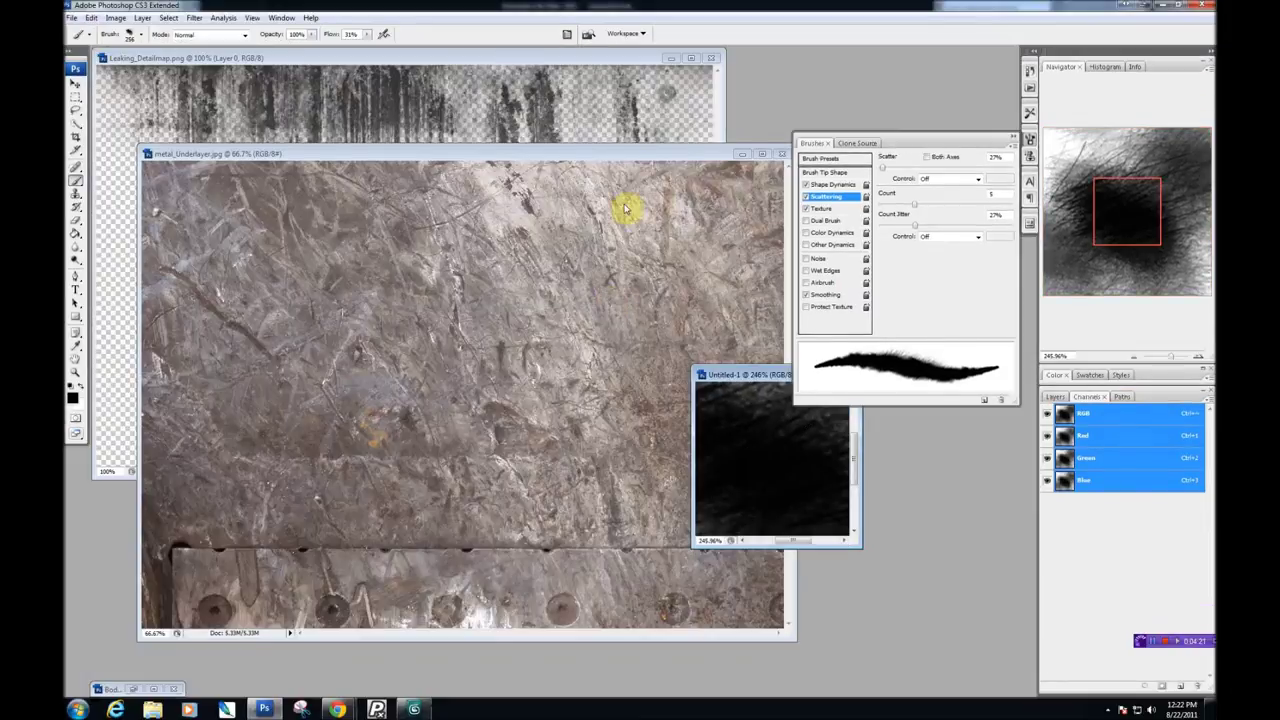
Close the Untitled-1 practice document without saving it.
{"action": "left_click_drag", "start_coordinate": [777, 376], "coordinate": [723, 472]}
{"action": "left_click", "coordinate": [793, 471]}
{"action": "left_click", "coordinate": [641, 262]}
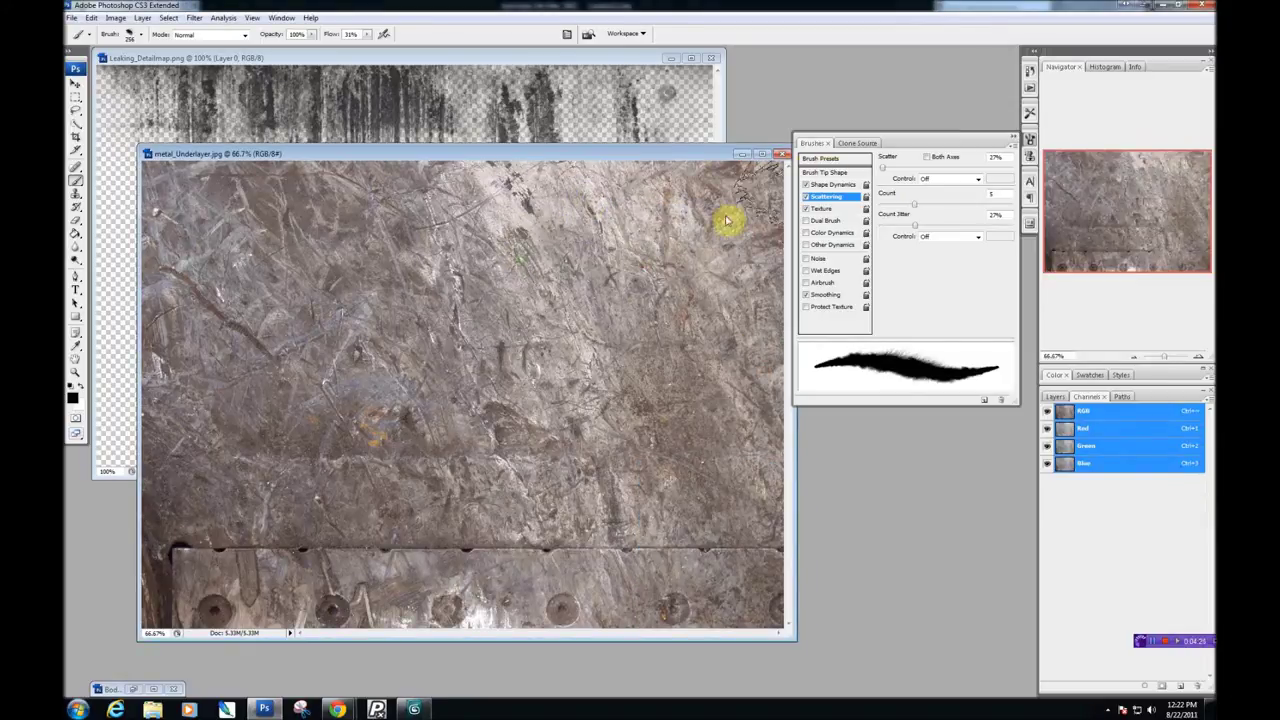
Rearrange the metal_Underlayer.jpg and Leaking_Detailmap.png windows and restore Body_texture_DIFFUSE.jpg in front of them.
{"action": "left_click_drag", "start_coordinate": [575, 160], "coordinate": [559, 182]}
{"action": "left_click_drag", "start_coordinate": [449, 53], "coordinate": [508, 155]}
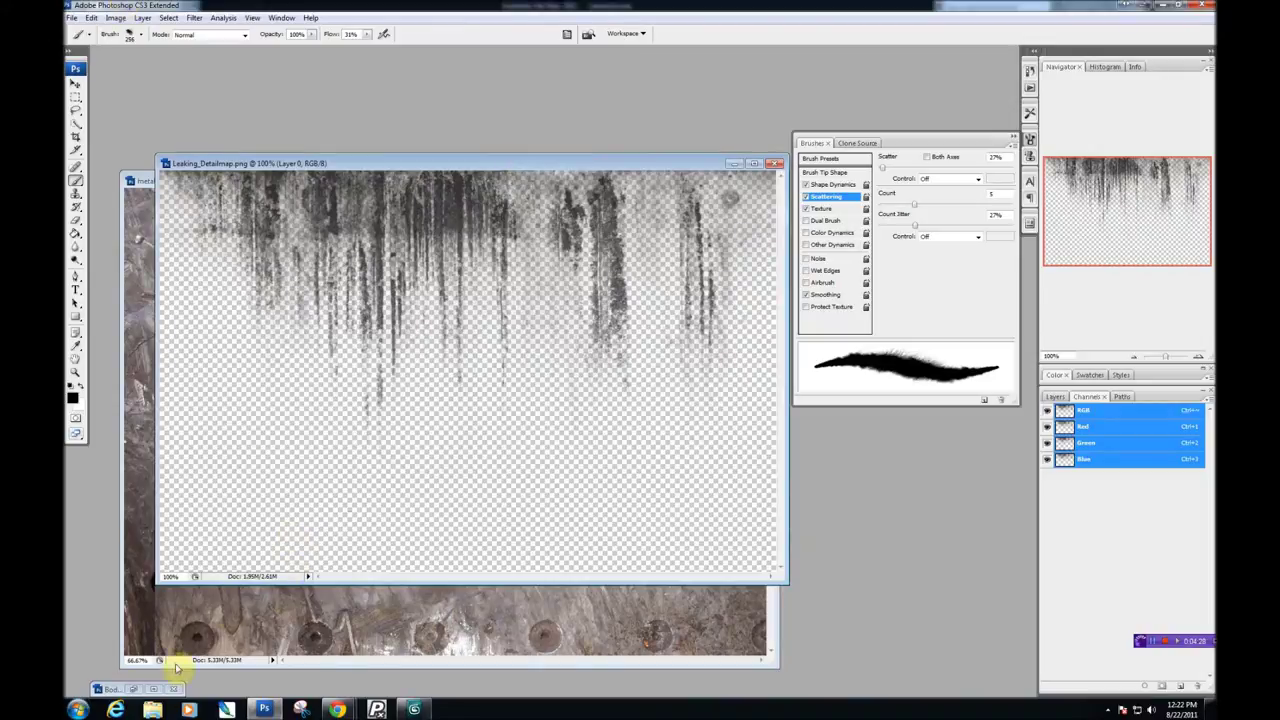
{"action": "left_click", "coordinate": [138, 690]}
{"action": "left_click_drag", "start_coordinate": [501, 62], "coordinate": [396, 62]}
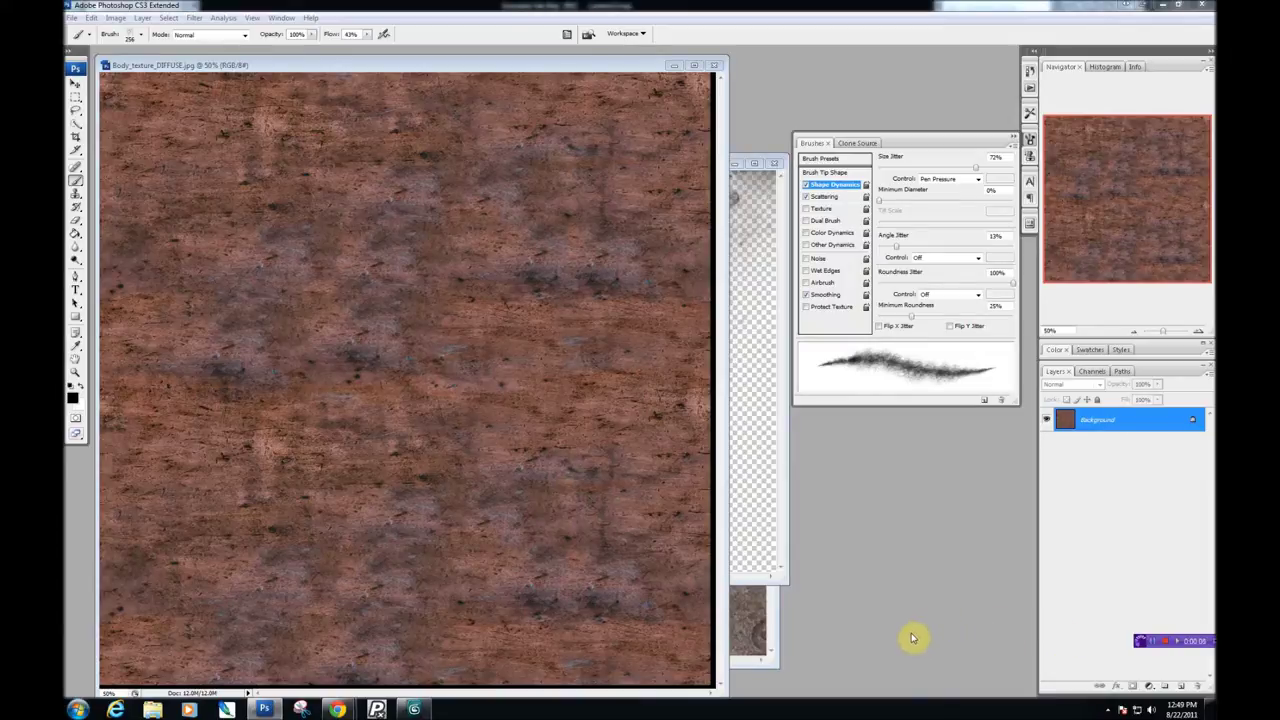
{"action": "left_click_drag", "start_coordinate": [606, 75], "coordinate": [651, 72]}
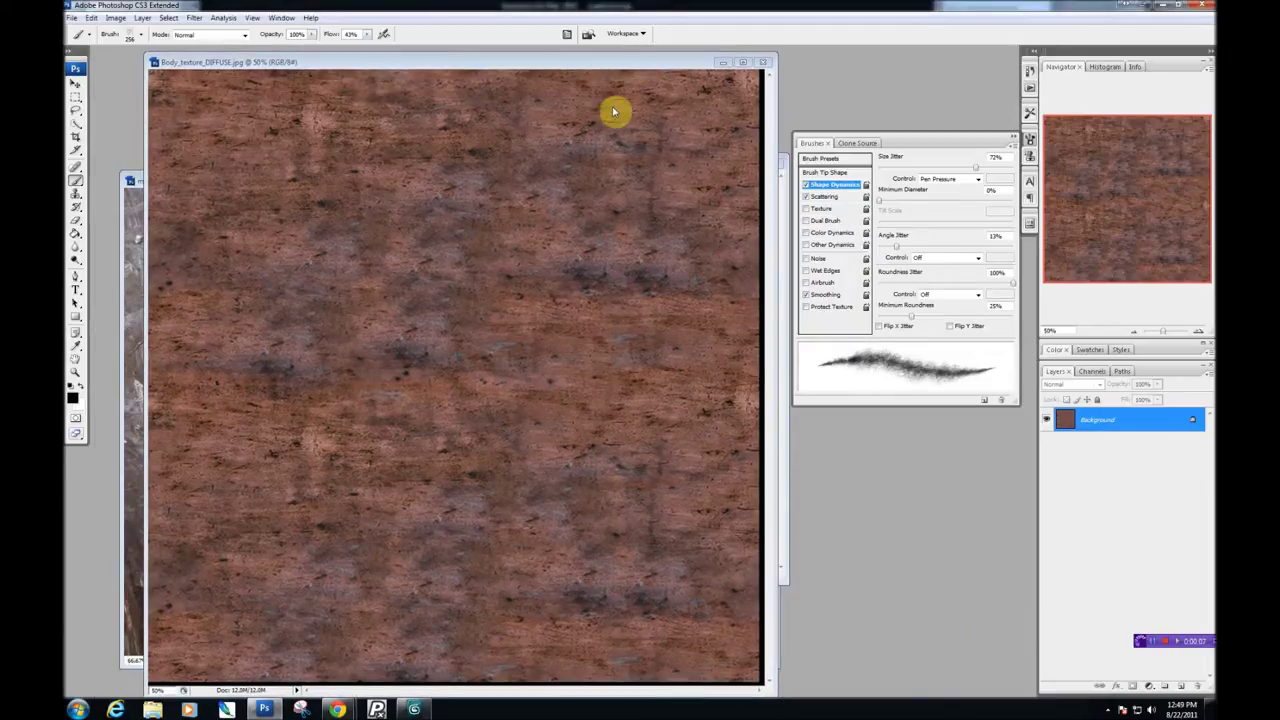
{"action": "left_click", "coordinate": [575, 230]}
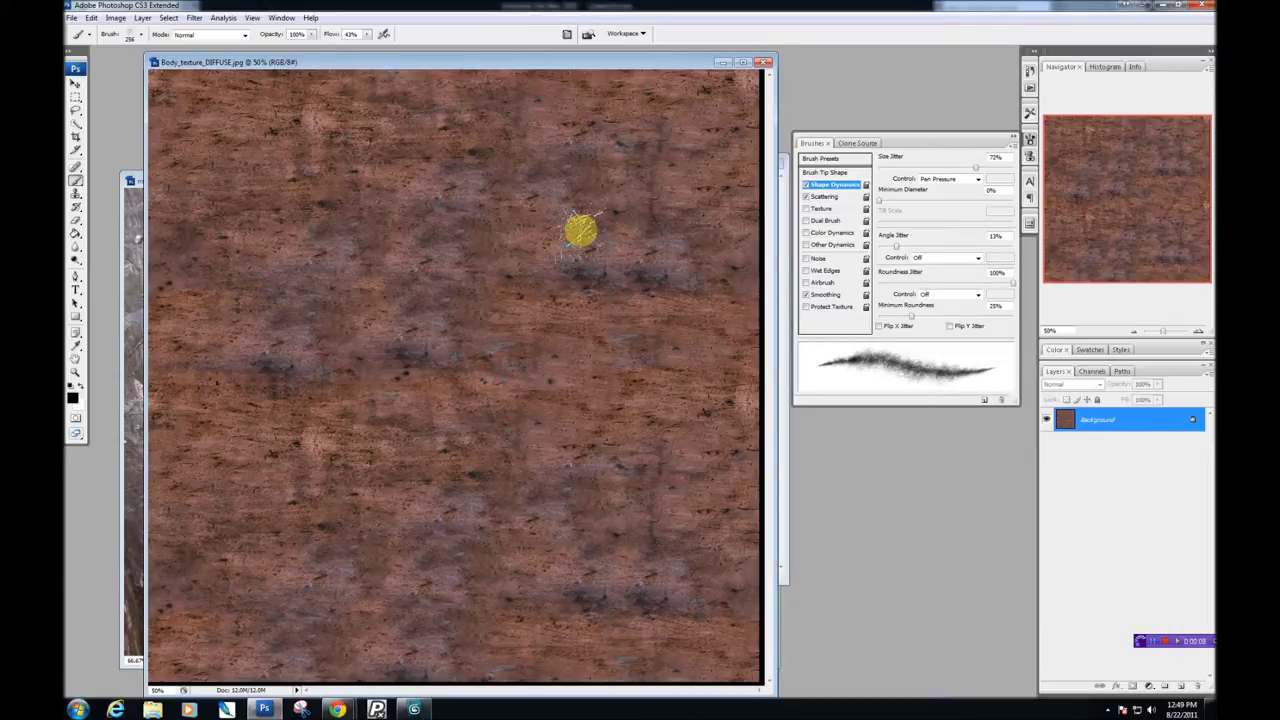
Open the UV layout Lantern_body.jpg from the Lantern project folder.
{"action": "left_click_drag", "start_coordinate": [266, 63], "coordinate": [207, 84]}
{"action": "left_click", "coordinate": [72, 18]}
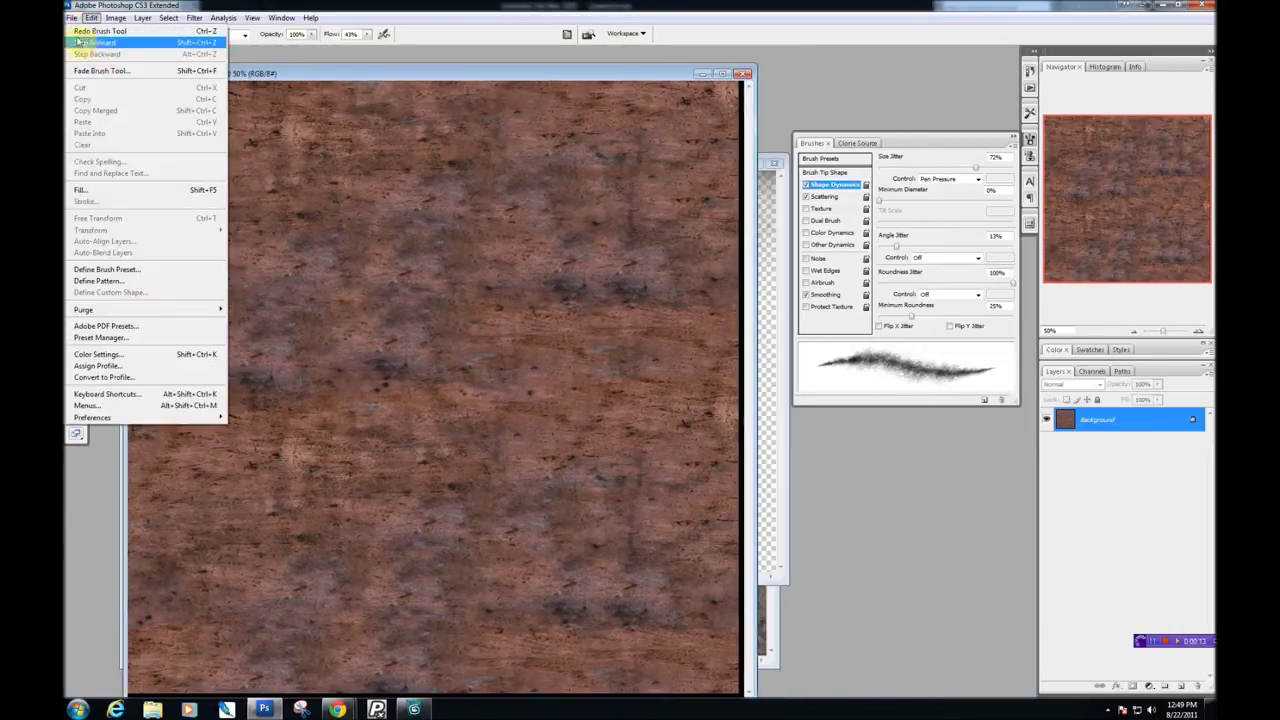
{"action": "left_click", "coordinate": [85, 42]}
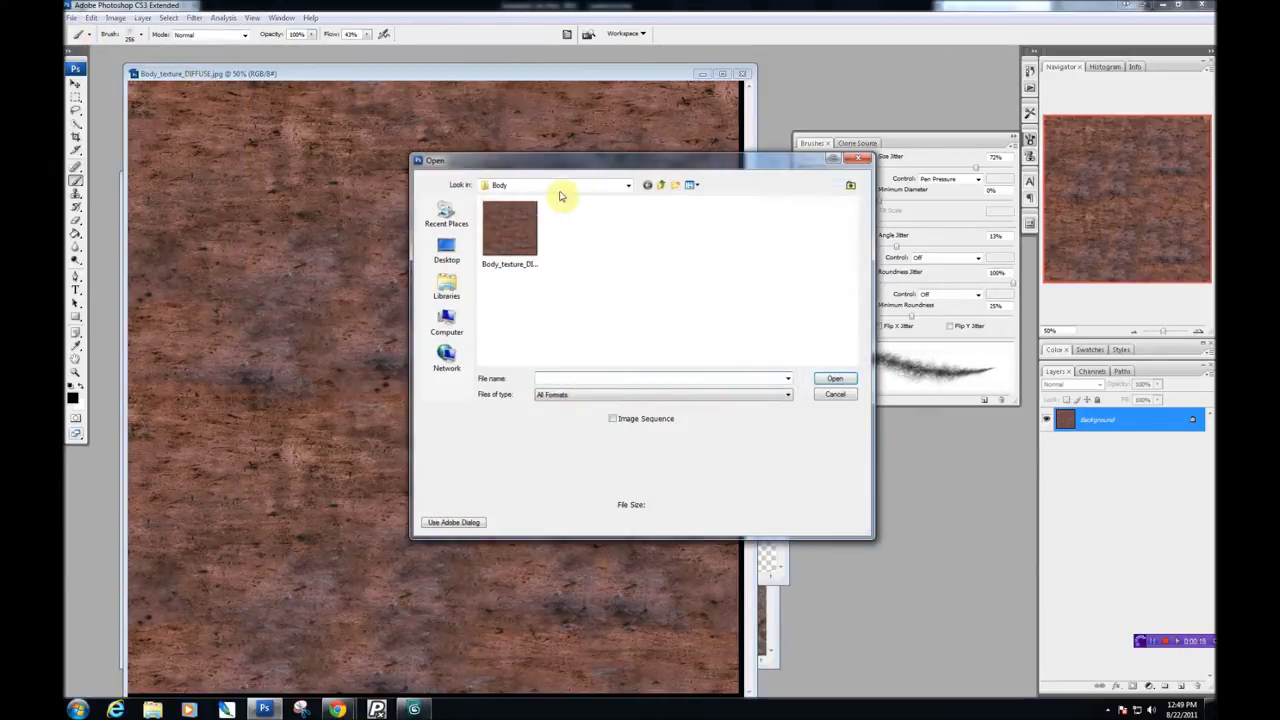
{"action": "left_click", "coordinate": [572, 186]}
{"action": "left_click", "coordinate": [513, 352]}
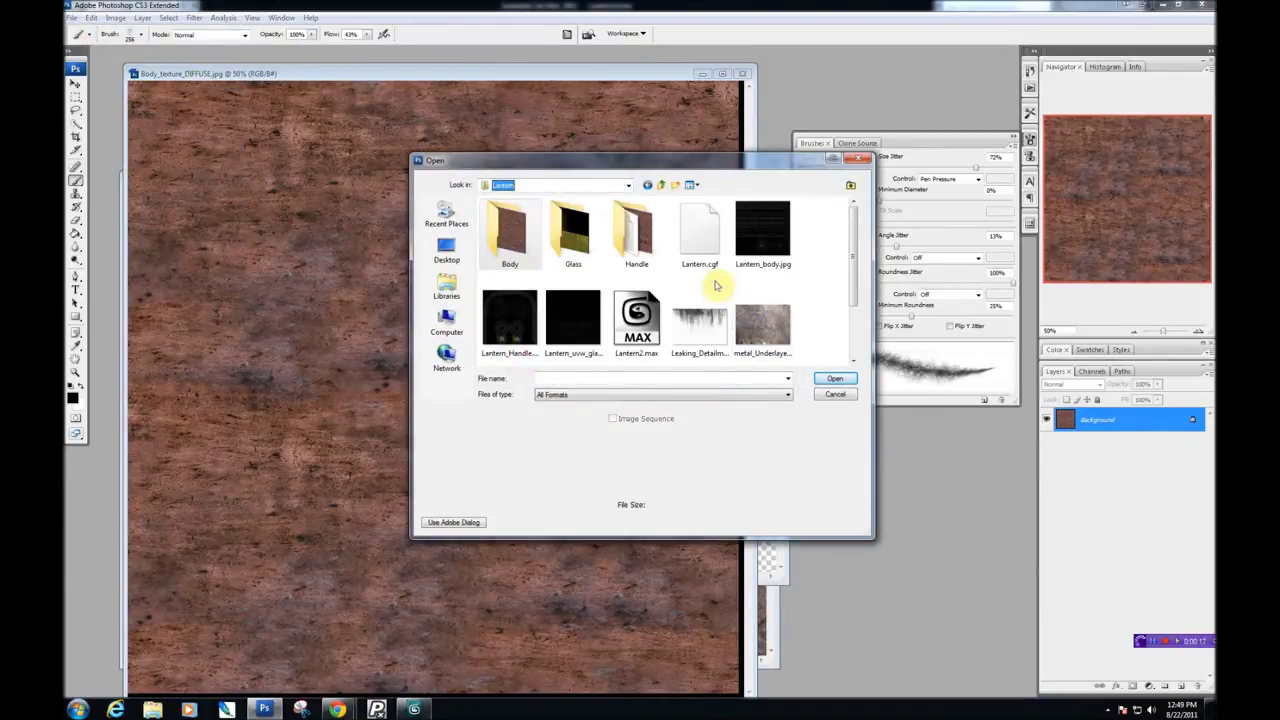
{"action": "scroll", "coordinate": [690, 283], "scroll_direction": "down", "scroll_amount": 3}
{"action": "left_click", "coordinate": [512, 240]}
{"action": "left_click", "coordinate": [587, 250]}
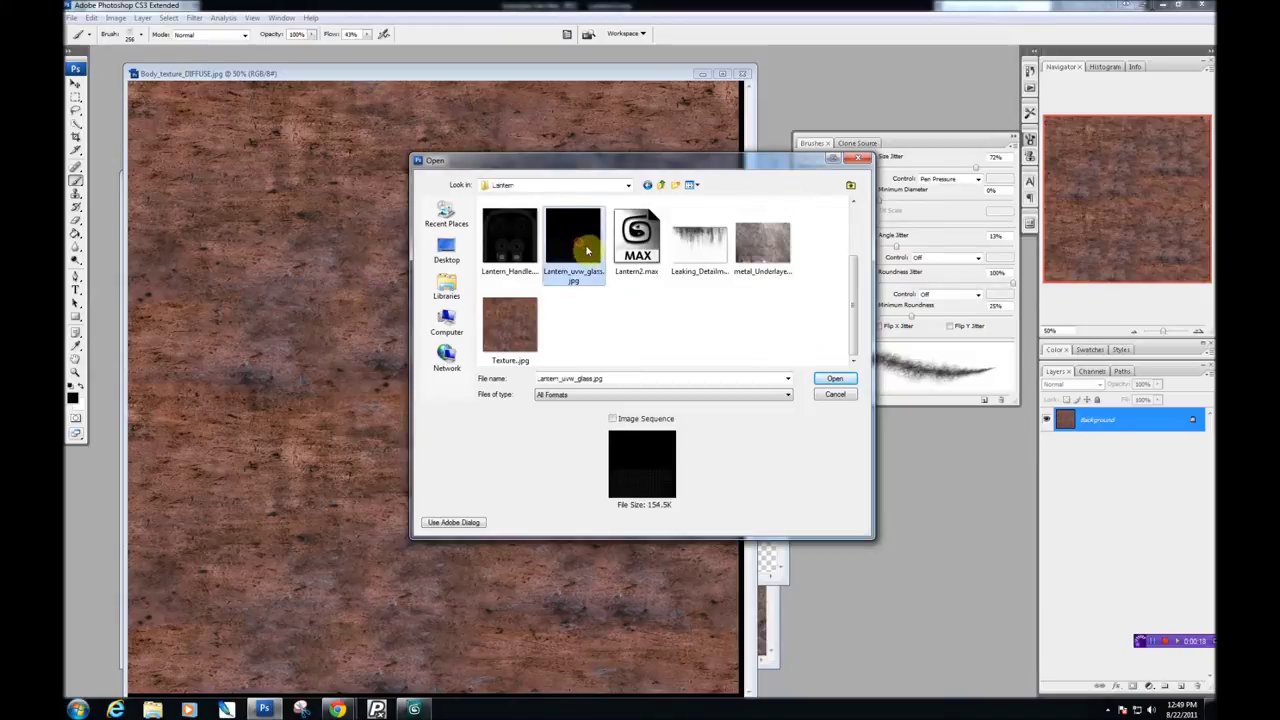
{"action": "scroll", "coordinate": [587, 250], "scroll_direction": "up", "scroll_amount": 3}
{"action": "double_click", "coordinate": [757, 230]}
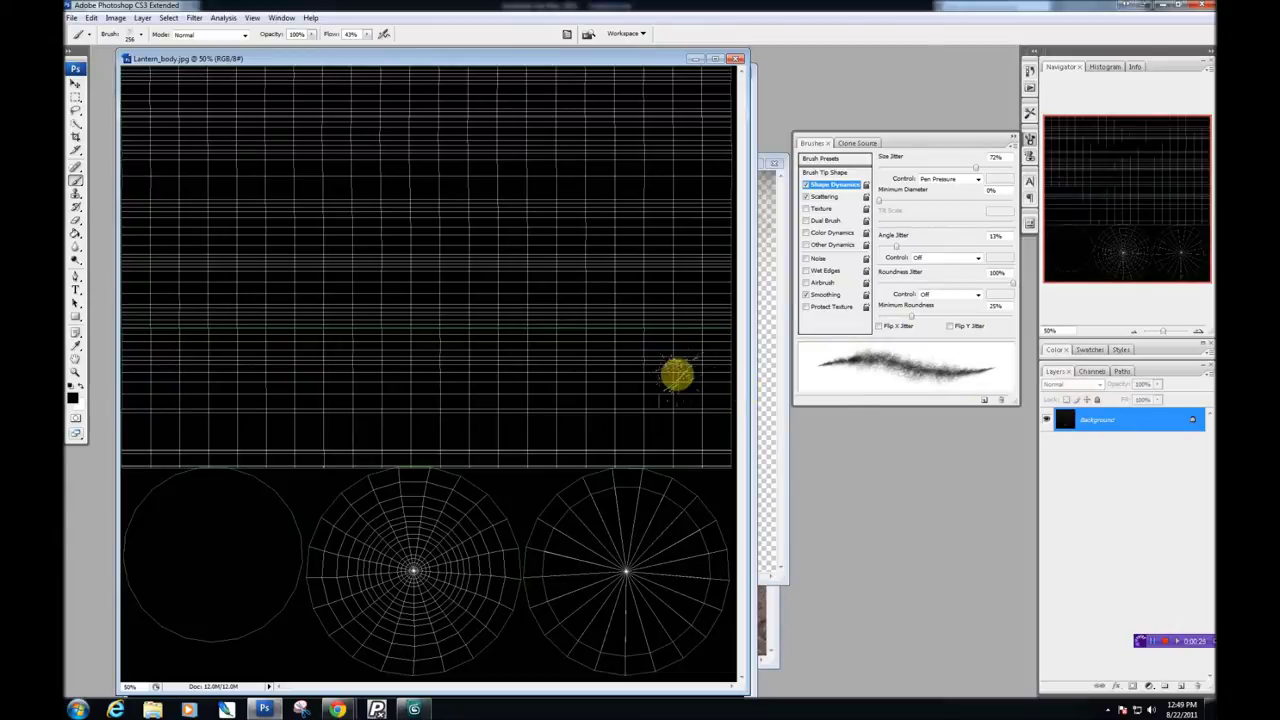
Rearrange the windows and copy the Lantern_body.jpg wireframe into Body_texture_DIFFUSE.jpg as a new layer.
{"action": "left_click", "coordinate": [639, 390]}
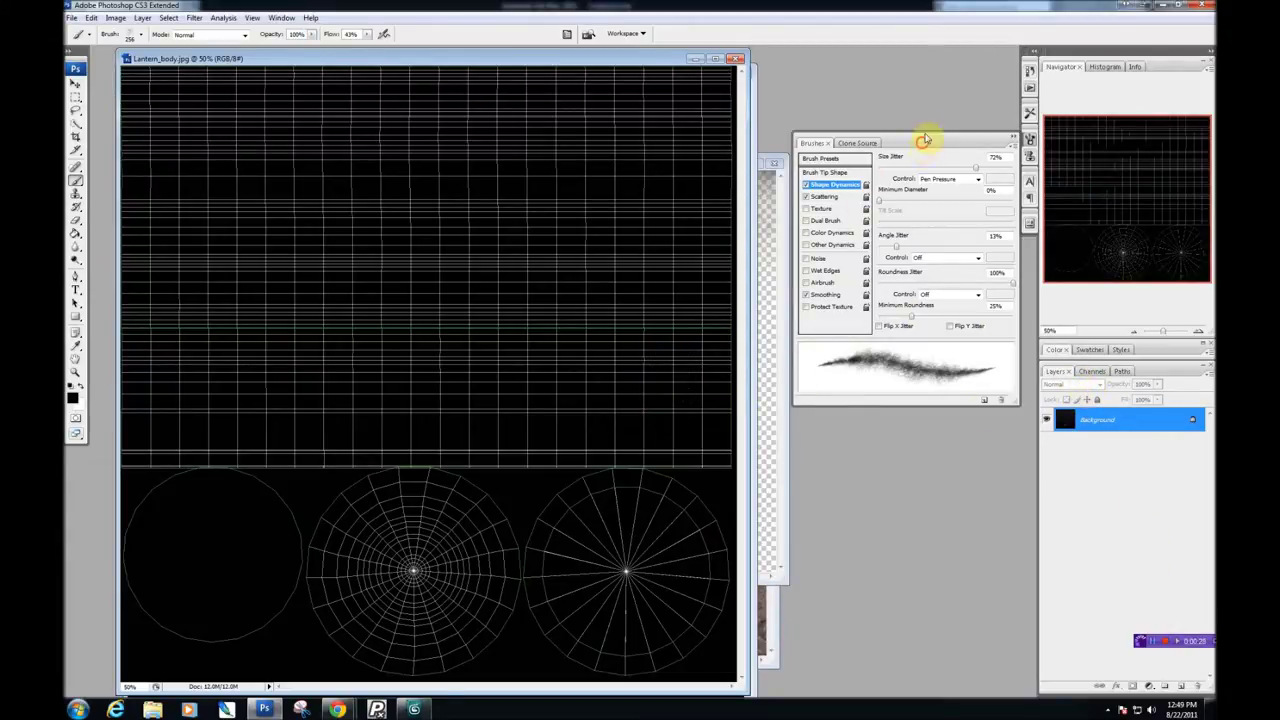
{"action": "left_click_drag", "start_coordinate": [922, 145], "coordinate": [928, 125]}
{"action": "mouse_move", "coordinate": [400, 57]}
{"action": "left_mouse_down"}
{"action": "mouse_move", "coordinate": [398, 252]}
{"action": "mouse_move", "coordinate": [529, 126]}
{"action": "mouse_move", "coordinate": [386, 129]}
{"action": "left_mouse_up"}
{"action": "left_click_drag", "start_coordinate": [381, 176], "coordinate": [266, 77]}
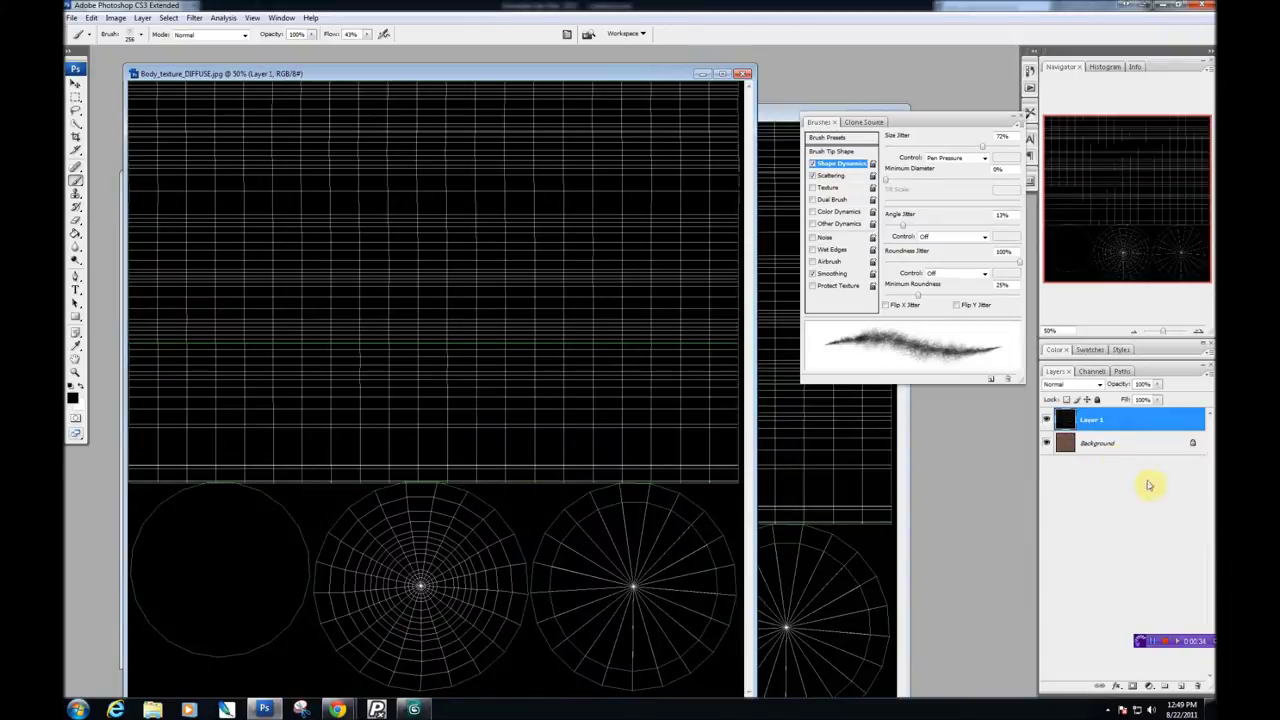
Set the wireframe layer's blending mode to Screen and reposition the document window.
{"action": "left_click", "coordinate": [1075, 384]}
{"action": "left_click", "coordinate": [1077, 398]}
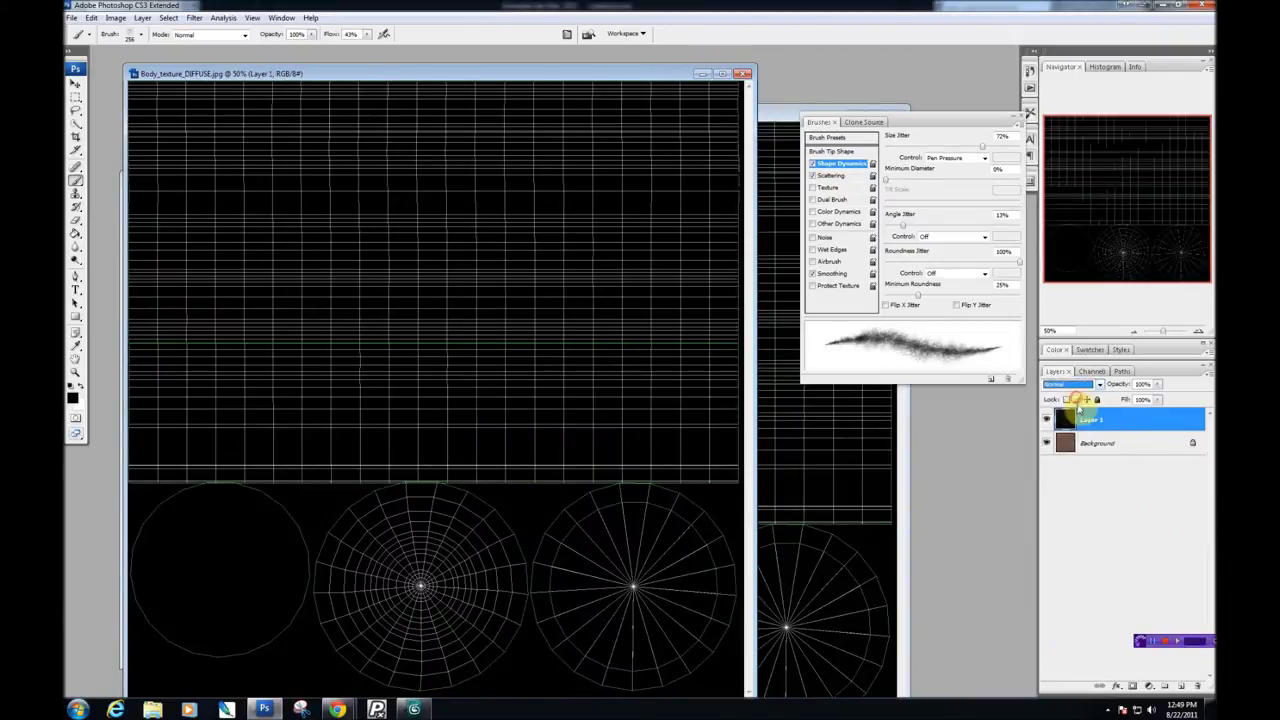
{"action": "key", "text": "Down"}
{"action": "key", "text": "Down"}
{"action": "key", "text": "Down"}
{"action": "key", "text": "Down"}
{"action": "key", "text": "Down"}
{"action": "key", "text": "Down"}
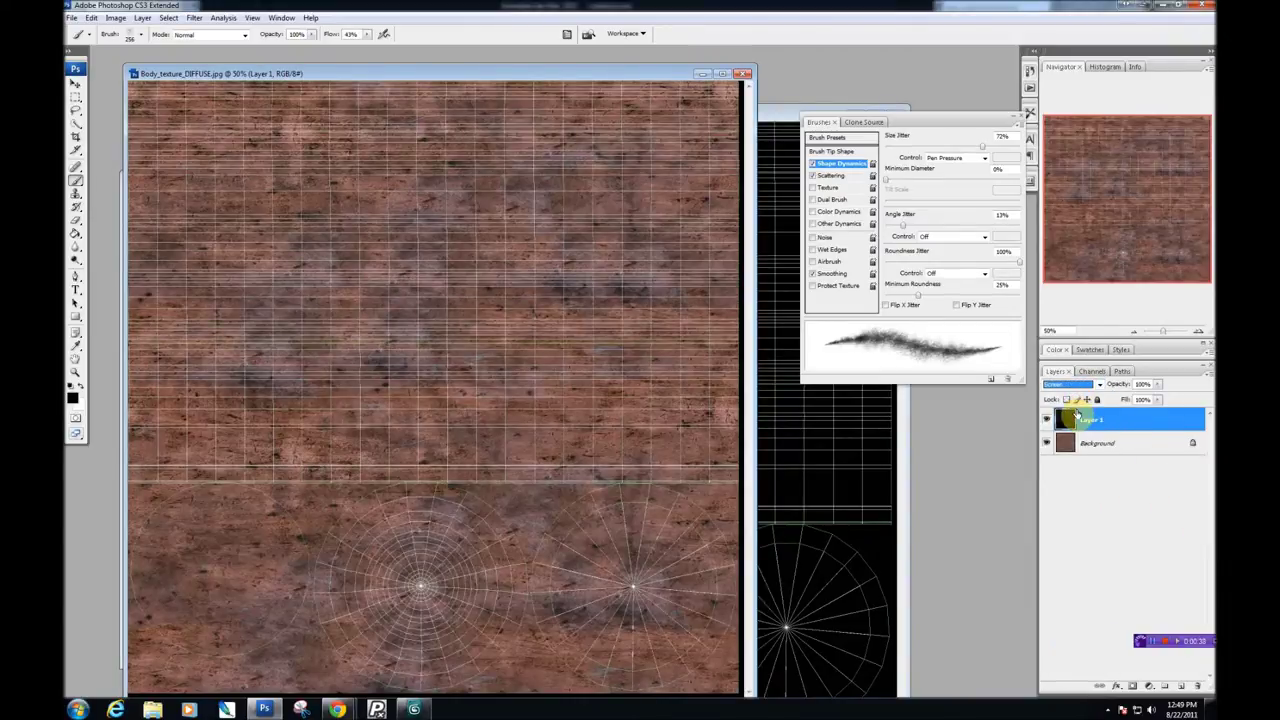
{"action": "key", "text": "Return"}
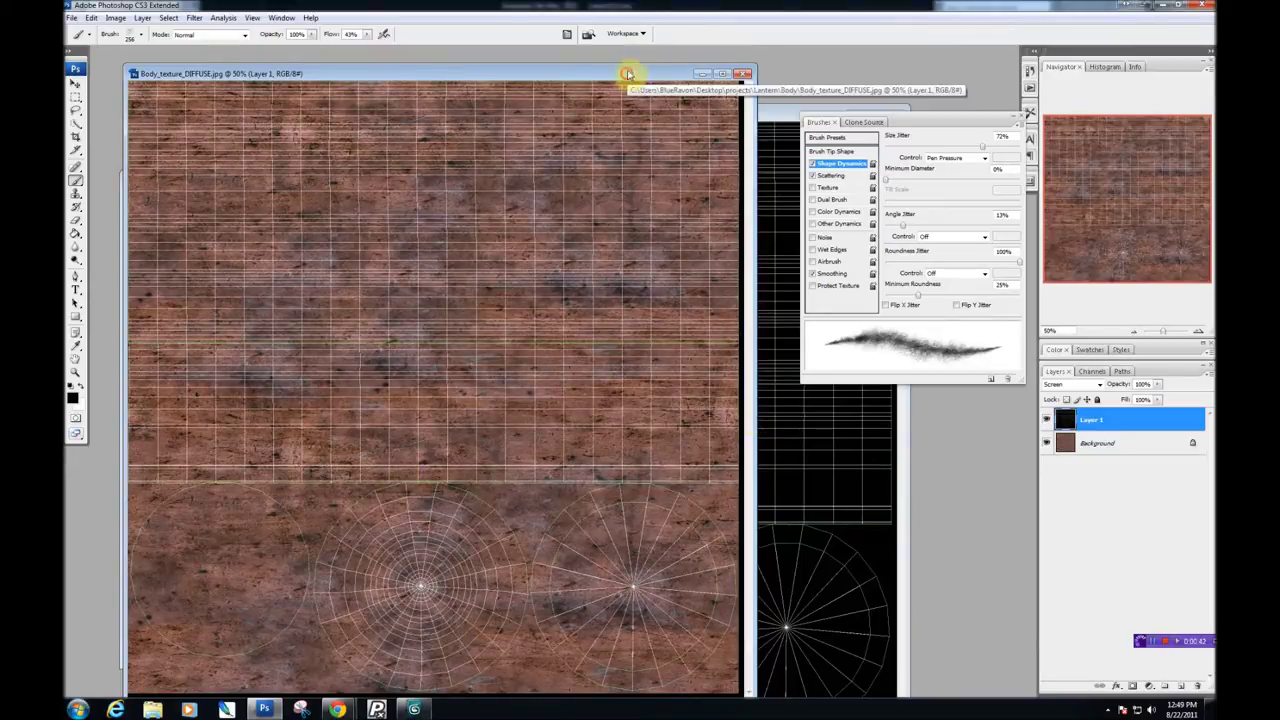
{"action": "left_click_drag", "start_coordinate": [634, 72], "coordinate": [636, 57]}
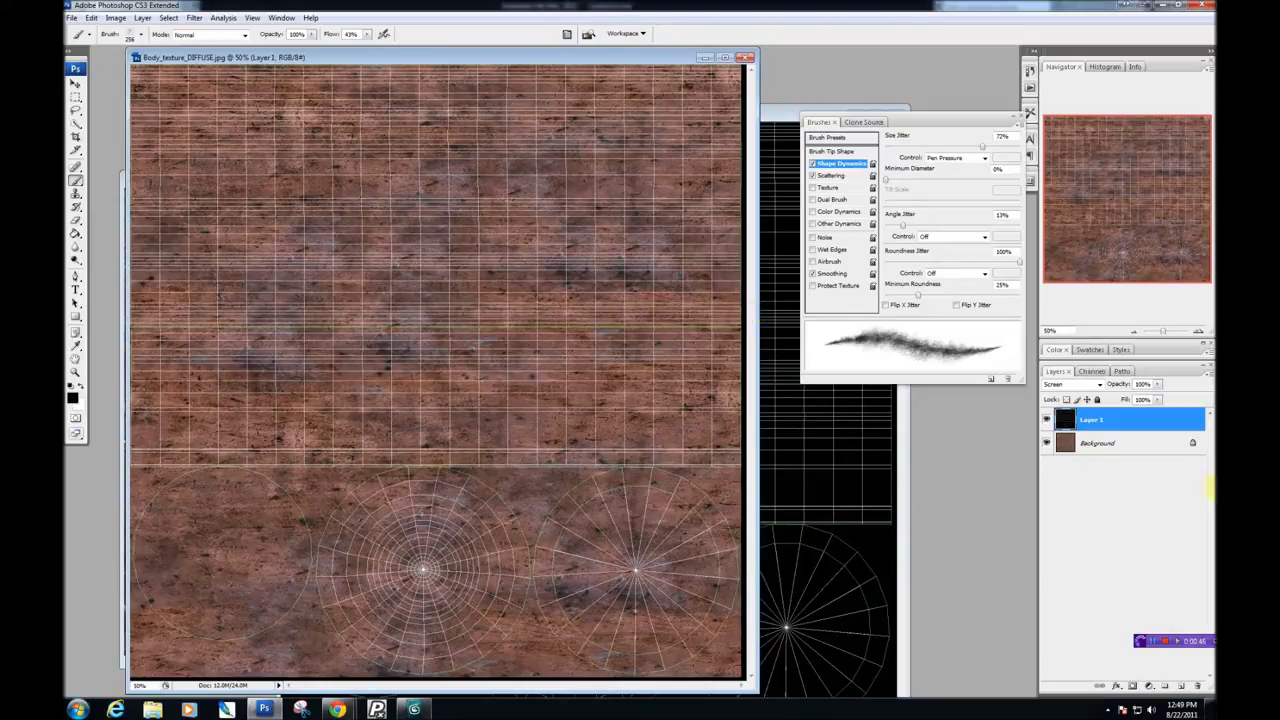
Add a new empty layer on top, select Layer 1, and hide both Layer 1 and the Background.
{"action": "left_click", "coordinate": [1154, 488]}
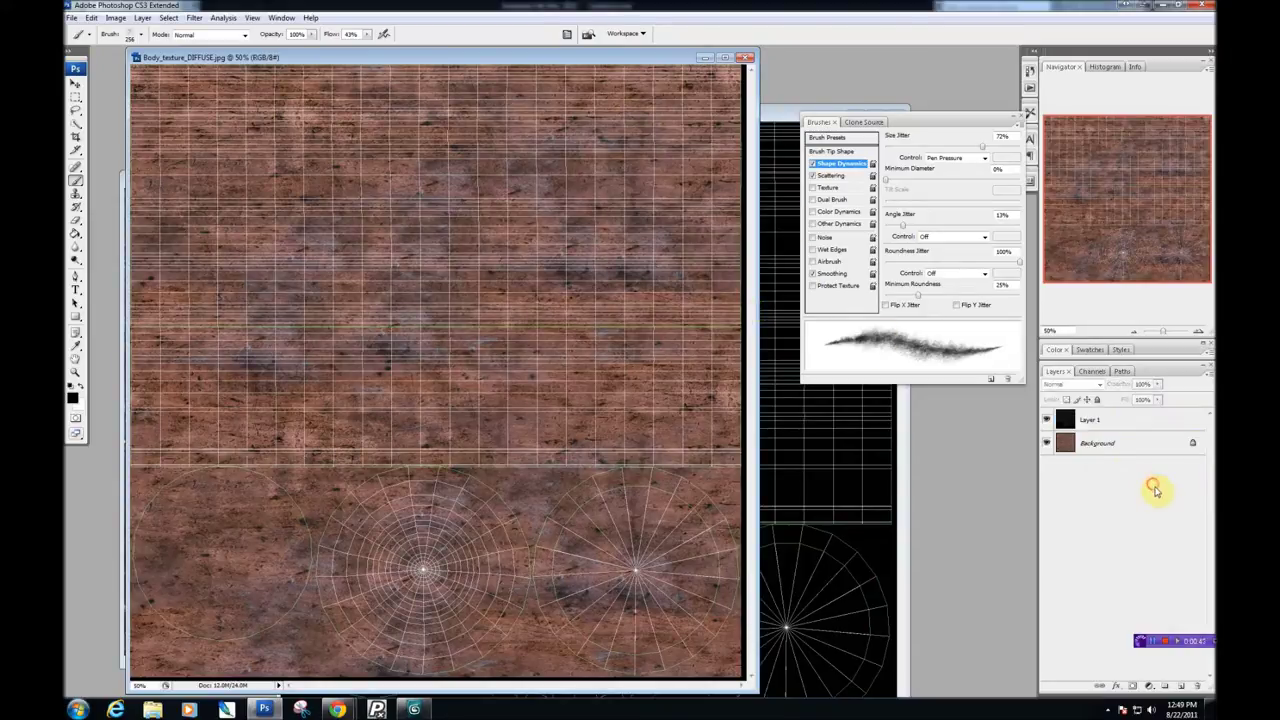
{"action": "left_click", "coordinate": [1182, 688]}
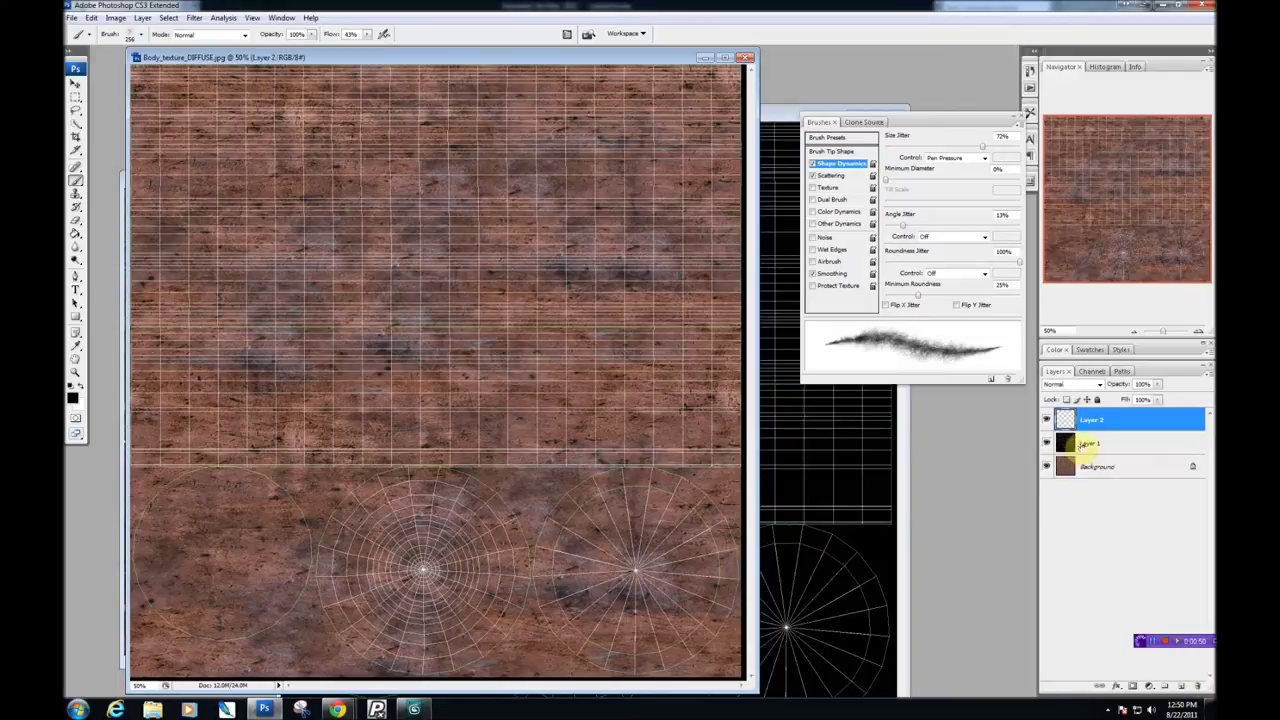
{"action": "left_click", "coordinate": [1066, 441]}
{"action": "left_click", "coordinate": [1046, 466]}
{"action": "left_click", "coordinate": [1046, 443]}
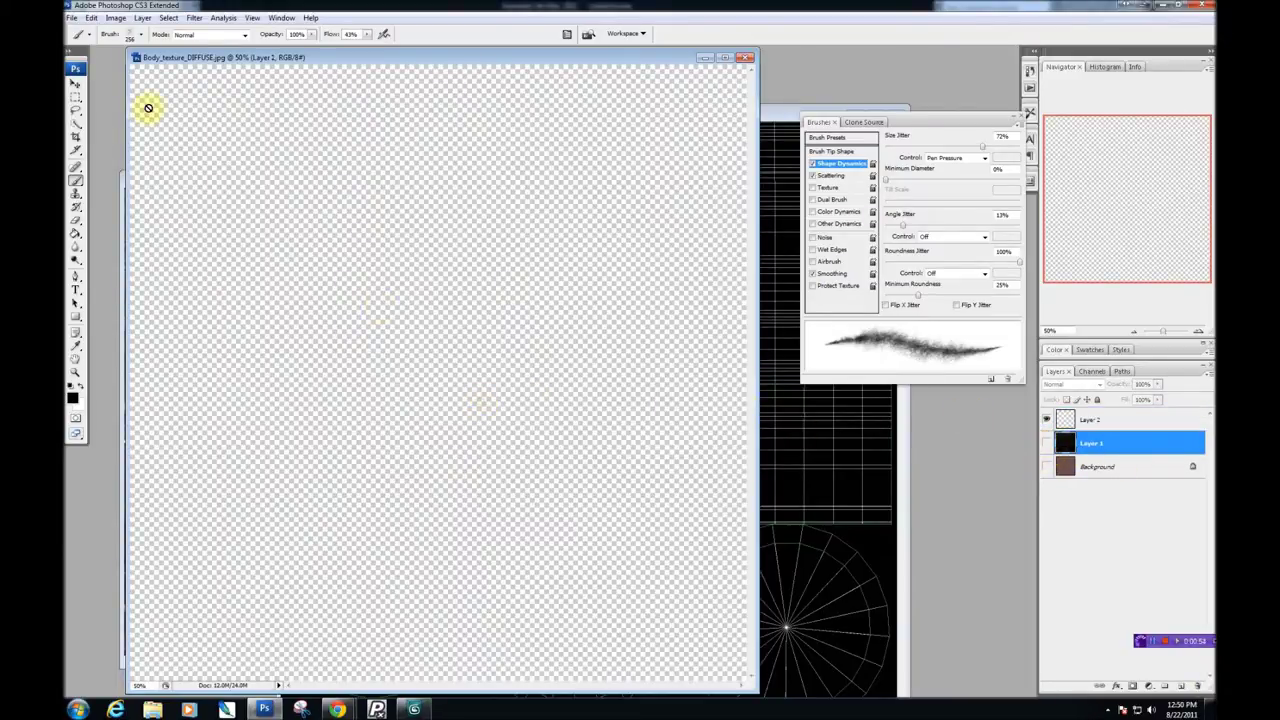
Copy the entire metal_Underlayer.jpg image and paste it into Body_texture_DIFFUSE.jpg.
{"action": "left_click_drag", "start_coordinate": [306, 61], "coordinate": [466, 86]}
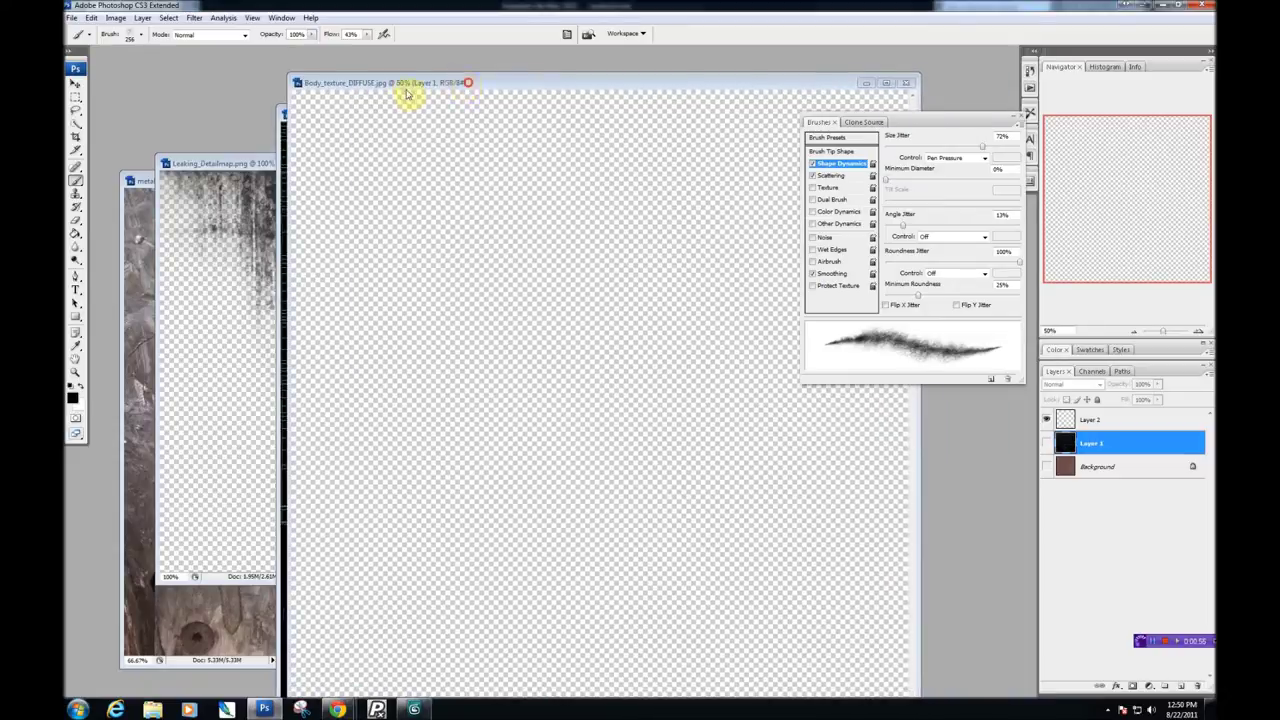
{"action": "left_click", "coordinate": [146, 183]}
{"action": "key", "text": "ctrl+a"}
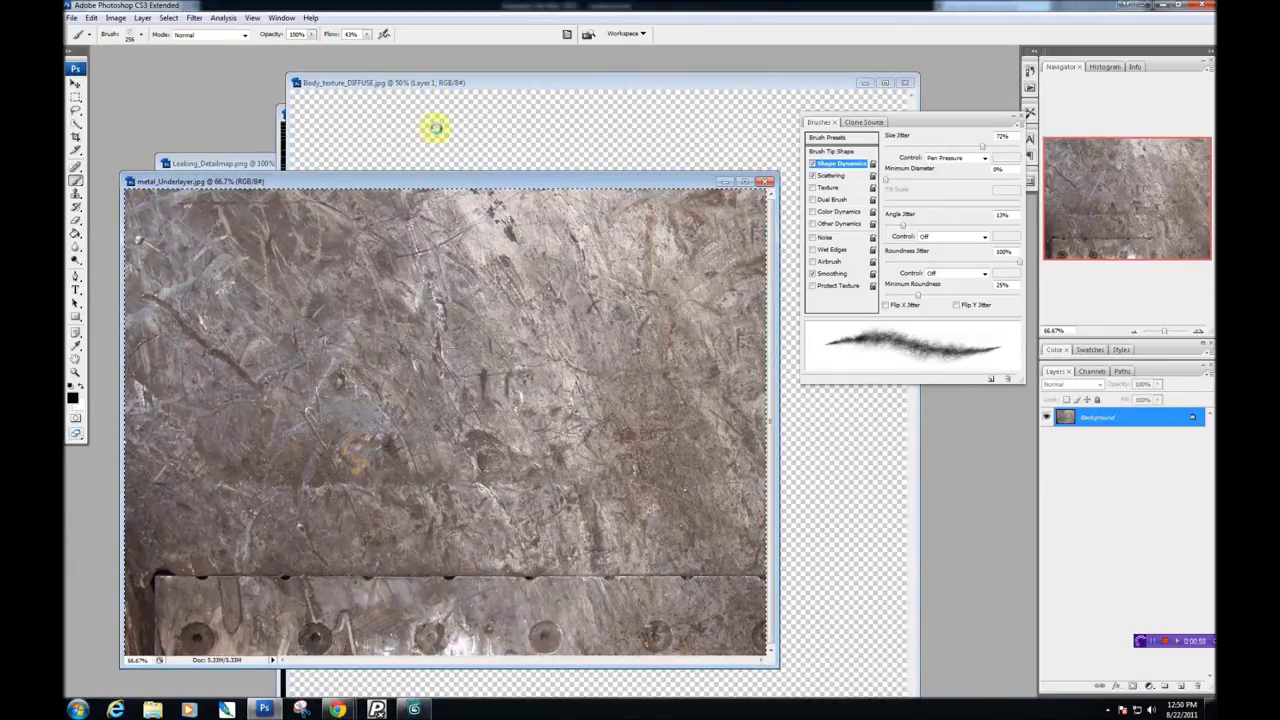
{"action": "key", "text": "ctrl+c"}
{"action": "left_click", "coordinate": [474, 87]}
{"action": "key", "text": "ctrl+v"}
Paste further copies of the metal image and move them so the pieces cover the whole canvas.
{"action": "mouse_move", "coordinate": [550, 95]}
{"action": "left_mouse_down"}
{"action": "mouse_move", "coordinate": [443, 80]}
{"action": "mouse_move", "coordinate": [427, 94]}
{"action": "left_mouse_up"}
{"action": "left_click", "coordinate": [75, 83]}
{"action": "left_click_drag", "start_coordinate": [403, 379], "coordinate": [640, 586]}
{"action": "key", "text": "ctrl+v"}
{"action": "key", "text": "ctrl+v"}
{"action": "left_click_drag", "start_coordinate": [643, 407], "coordinate": [592, 641]}
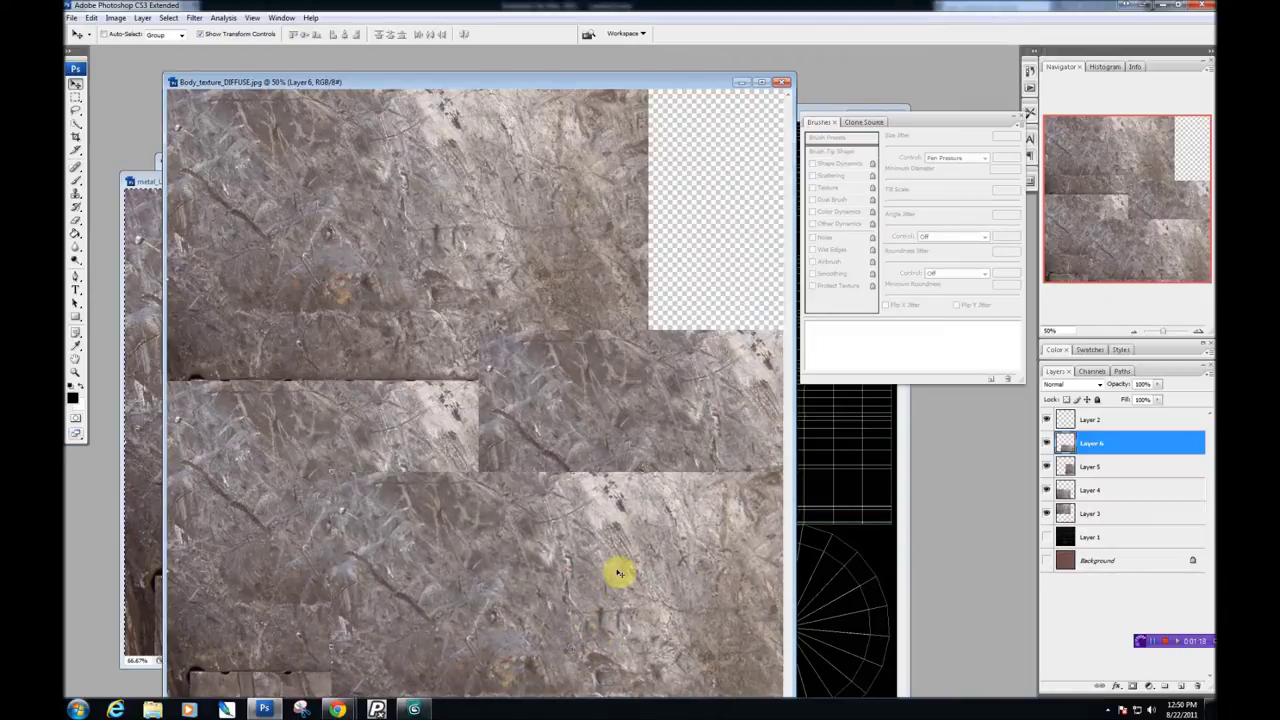
{"action": "key", "text": "ctrl+v"}
{"action": "left_click_drag", "start_coordinate": [620, 280], "coordinate": [747, 234]}
Rotate the whole canvas by 180°.
{"action": "left_click", "coordinate": [122, 19]}
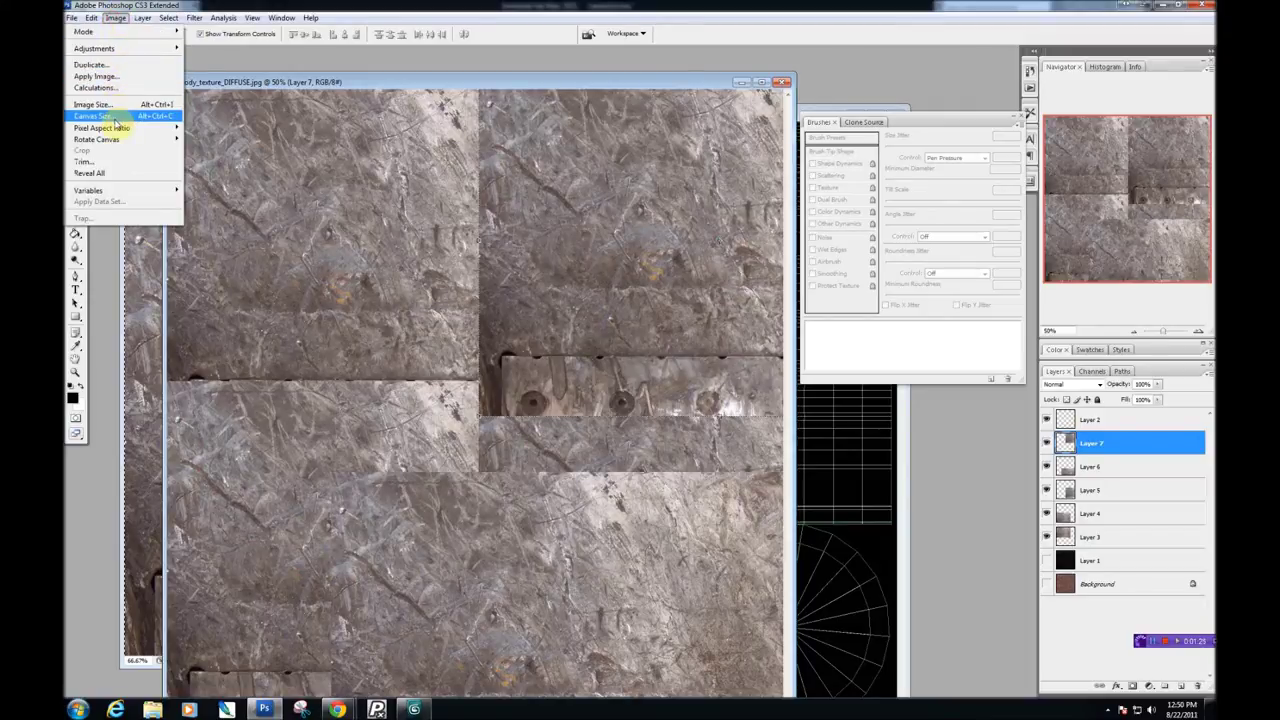
{"action": "mouse_move", "coordinate": [118, 139]}
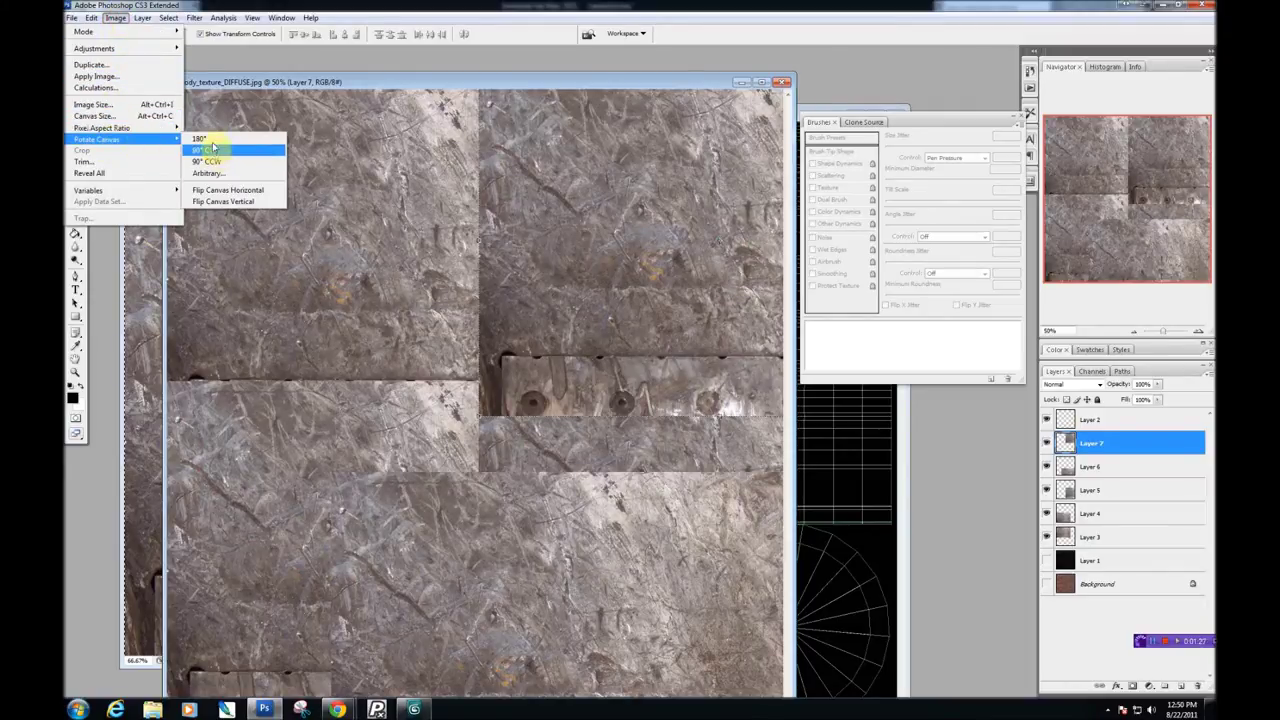
{"action": "left_click", "coordinate": [205, 138]}
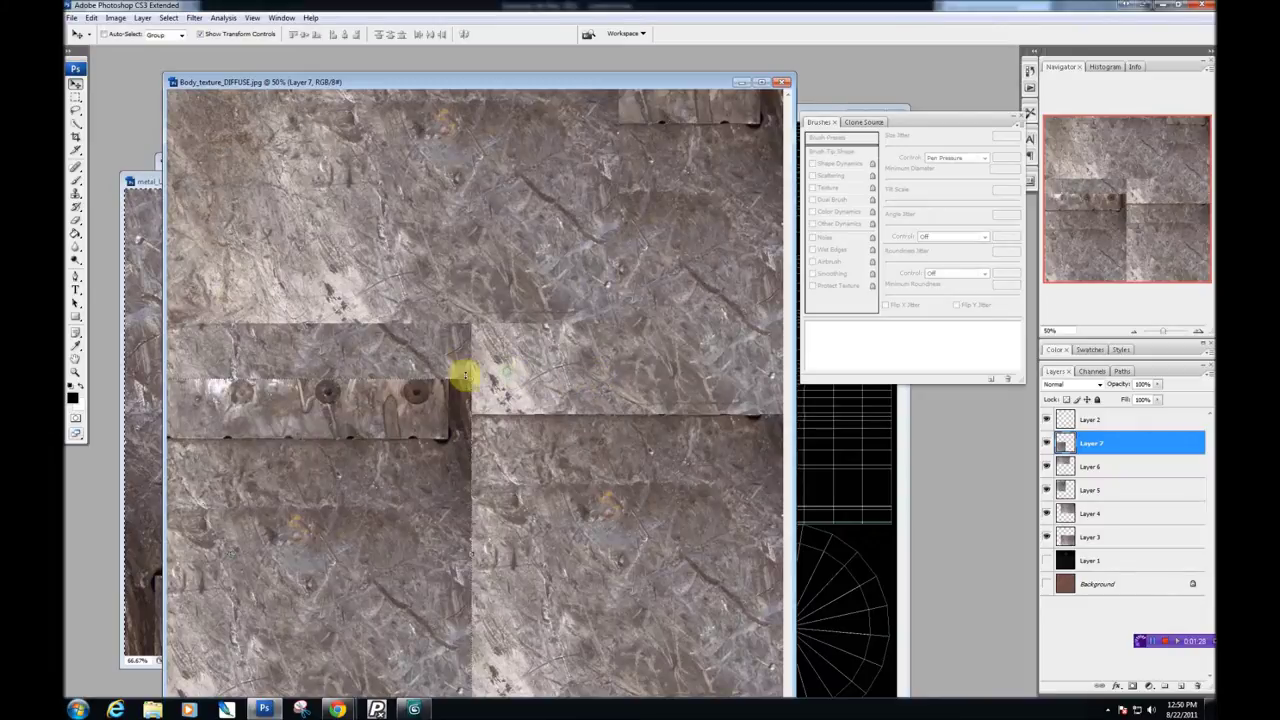
Rotate the Layer 7 metal piece 90° clockwise and shift it into the canvas's lower-left area.
{"action": "left_click", "coordinate": [113, 17]}
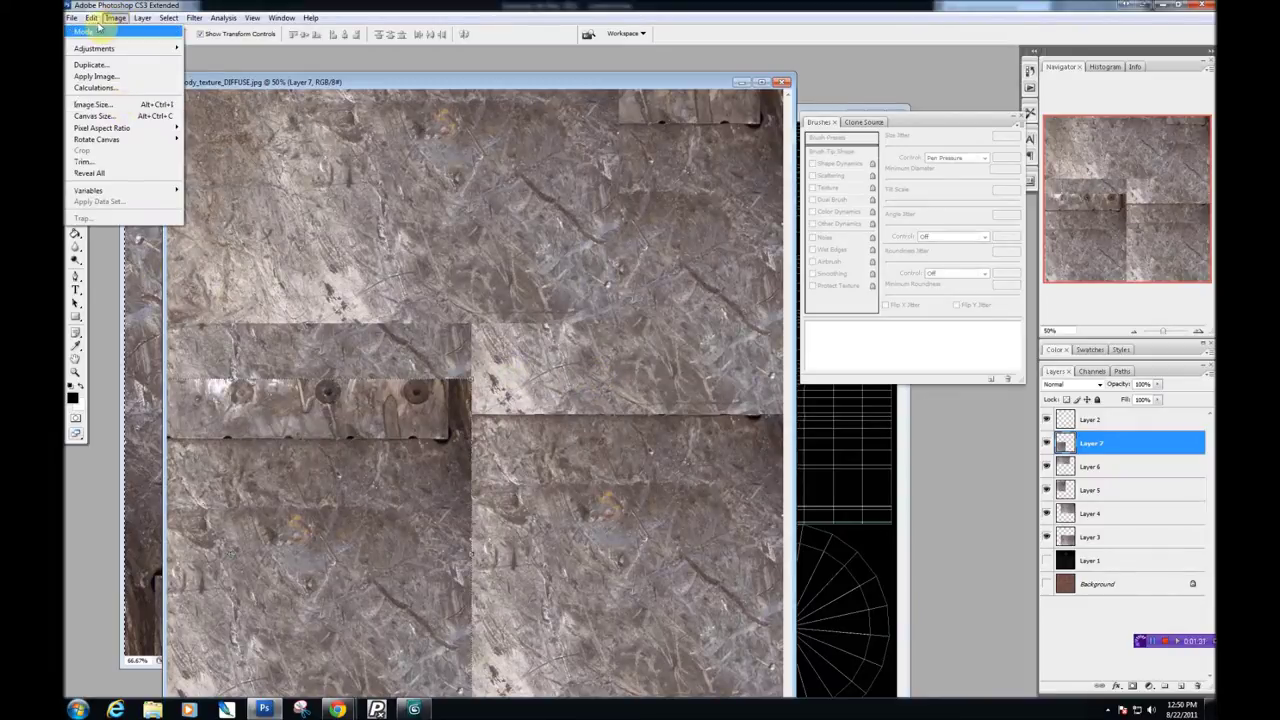
{"action": "mouse_move", "coordinate": [91, 17]}
{"action": "mouse_move", "coordinate": [143, 230]}
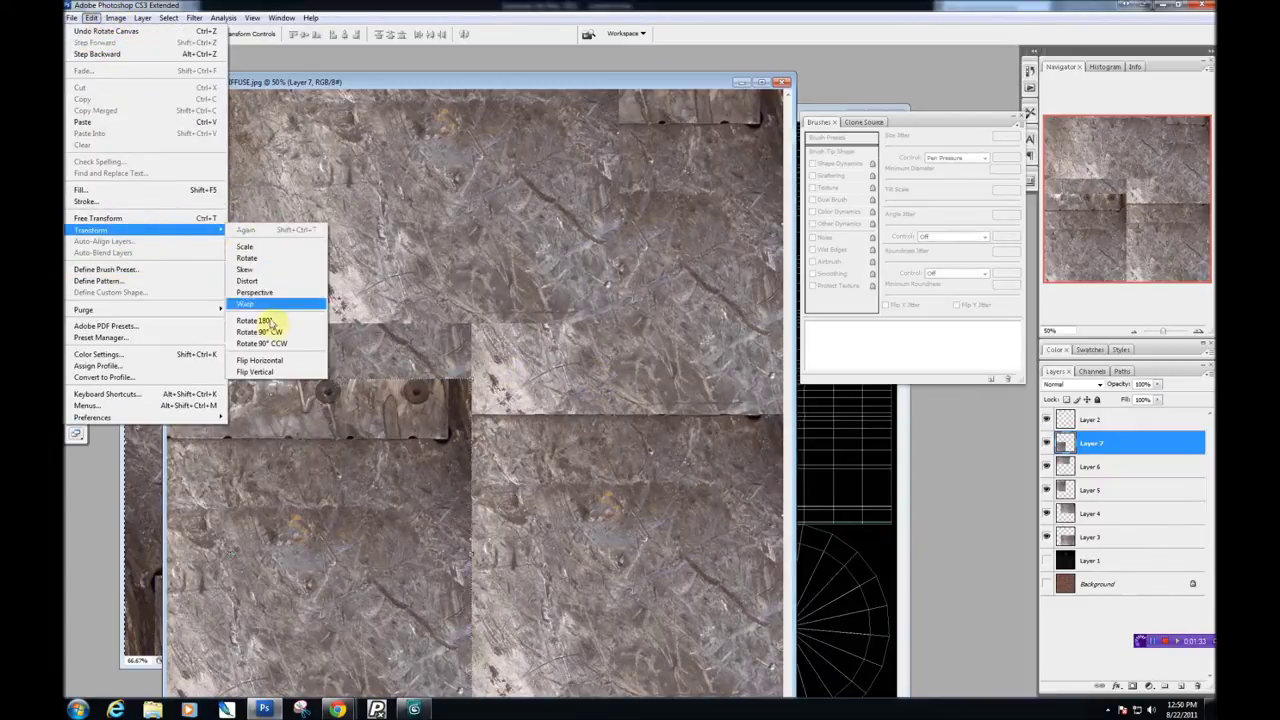
{"action": "left_click", "coordinate": [270, 333]}
{"action": "left_click_drag", "start_coordinate": [401, 428], "coordinate": [343, 423]}
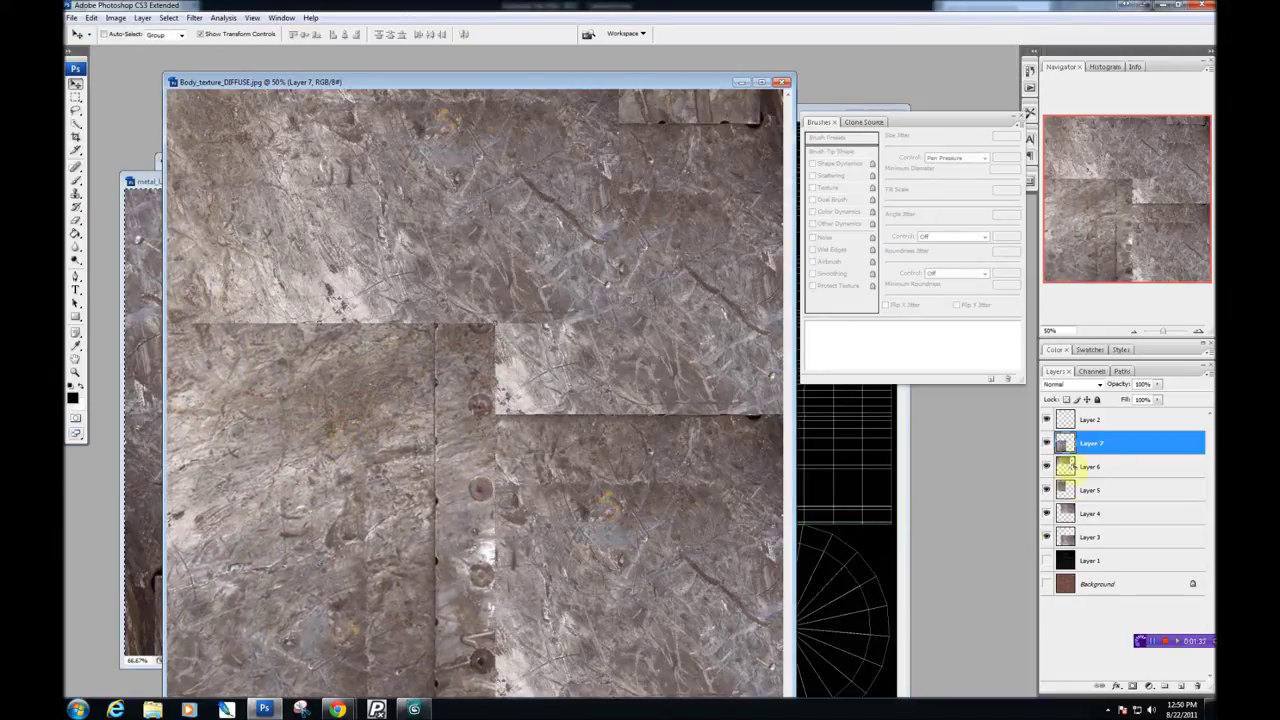
Select the metal layers from Layer 7 to Layer 3 and merge all visible layers.
{"action": "left_click", "coordinate": [1100, 535], "text": "shift"}
{"action": "right_click", "coordinate": [1090, 502]}
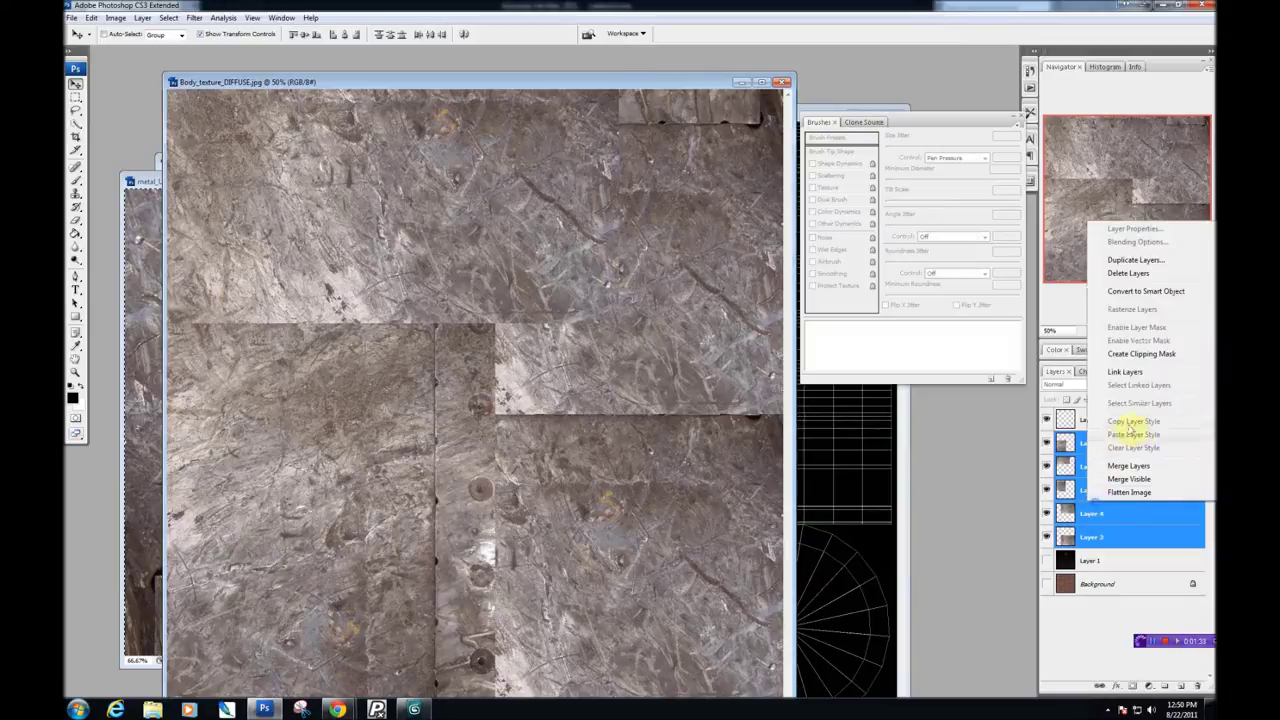
{"action": "left_click", "coordinate": [1142, 480]}
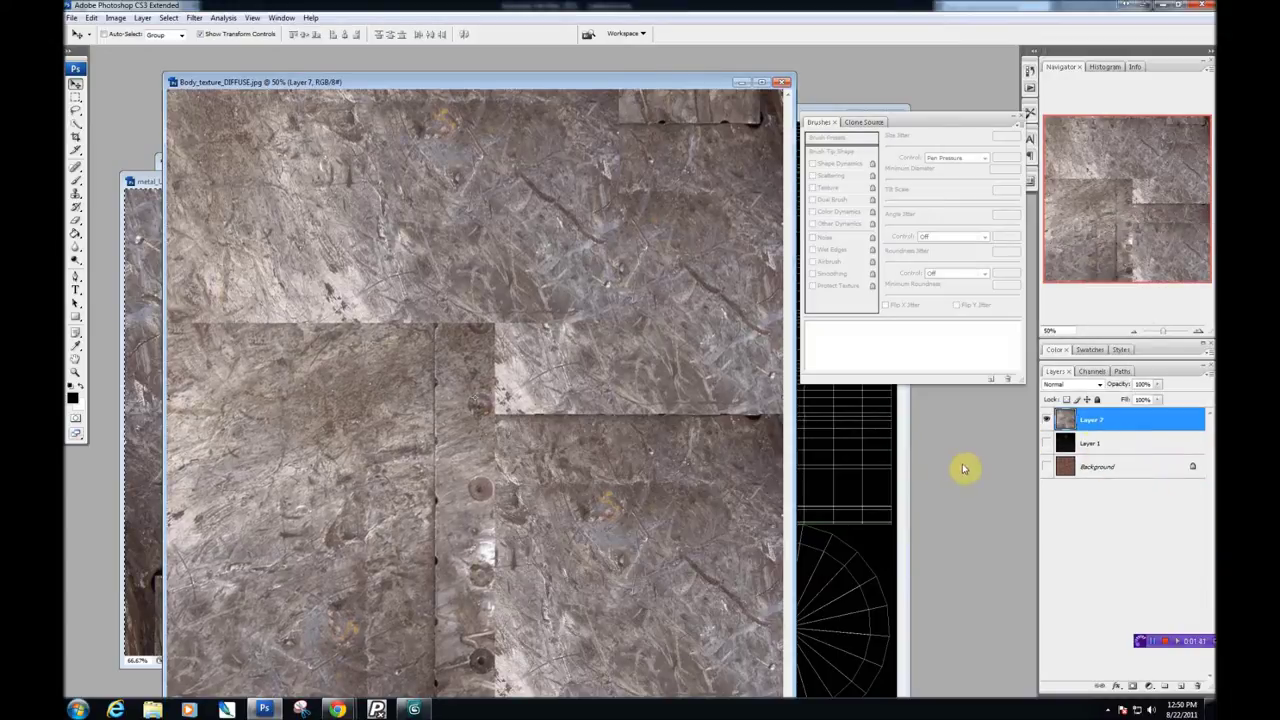
Using the Spot Healing Brush at 100 px, heal the horizontal seam above the rotated metal piece and the upper part of its vertical edge.
{"action": "left_click_drag", "start_coordinate": [490, 84], "coordinate": [435, 60]}
{"action": "left_click", "coordinate": [193, 153]}
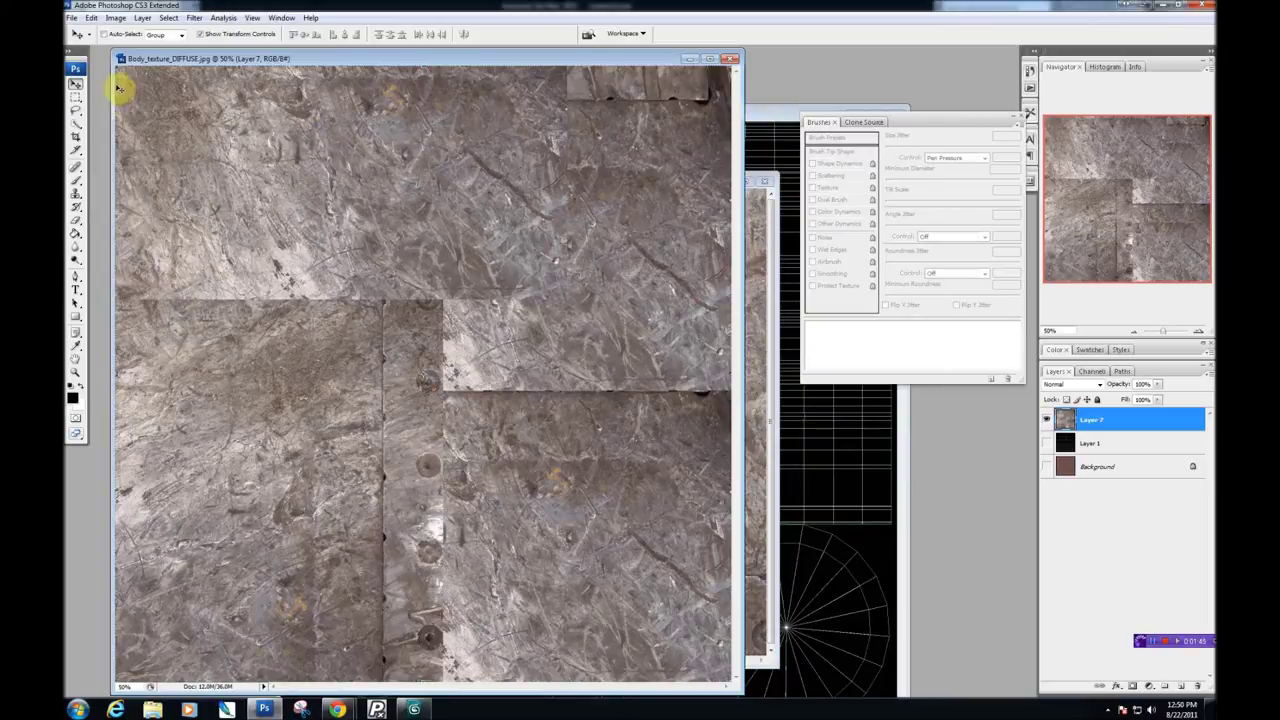
{"action": "left_click", "coordinate": [77, 167]}
{"action": "right_click", "coordinate": [473, 300]}
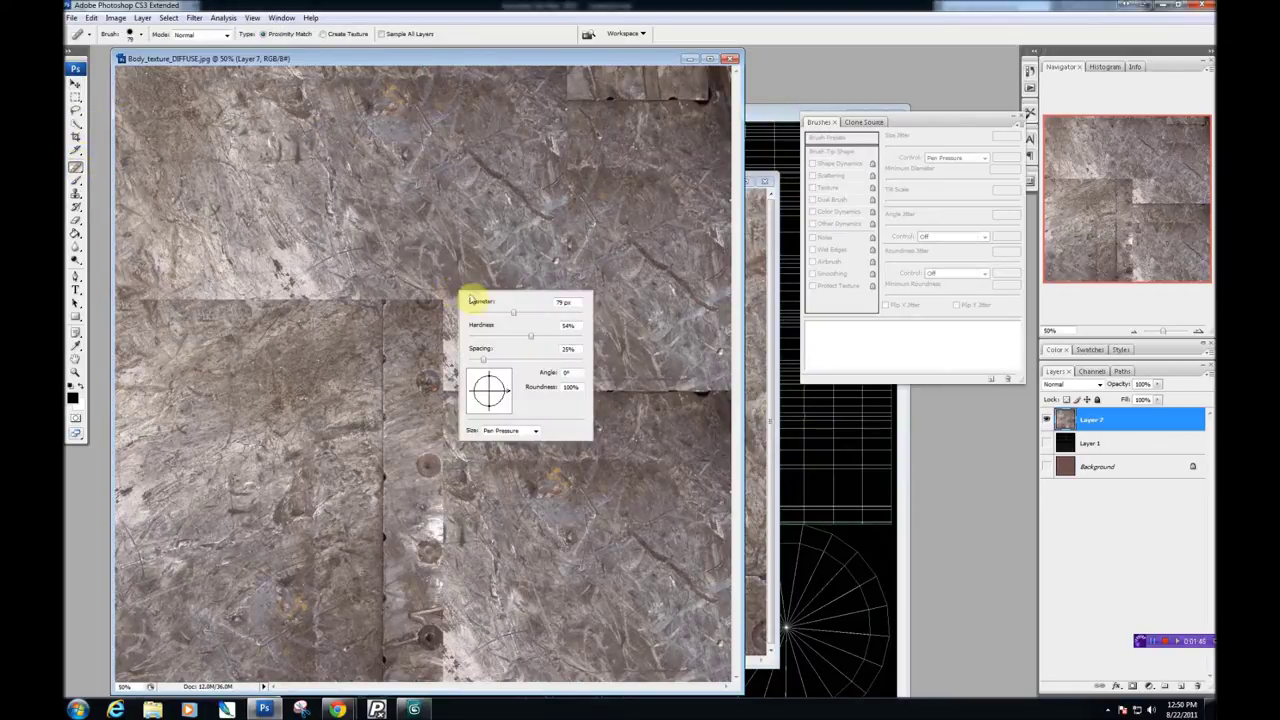
{"action": "left_click_drag", "start_coordinate": [405, 298], "coordinate": [157, 296]}
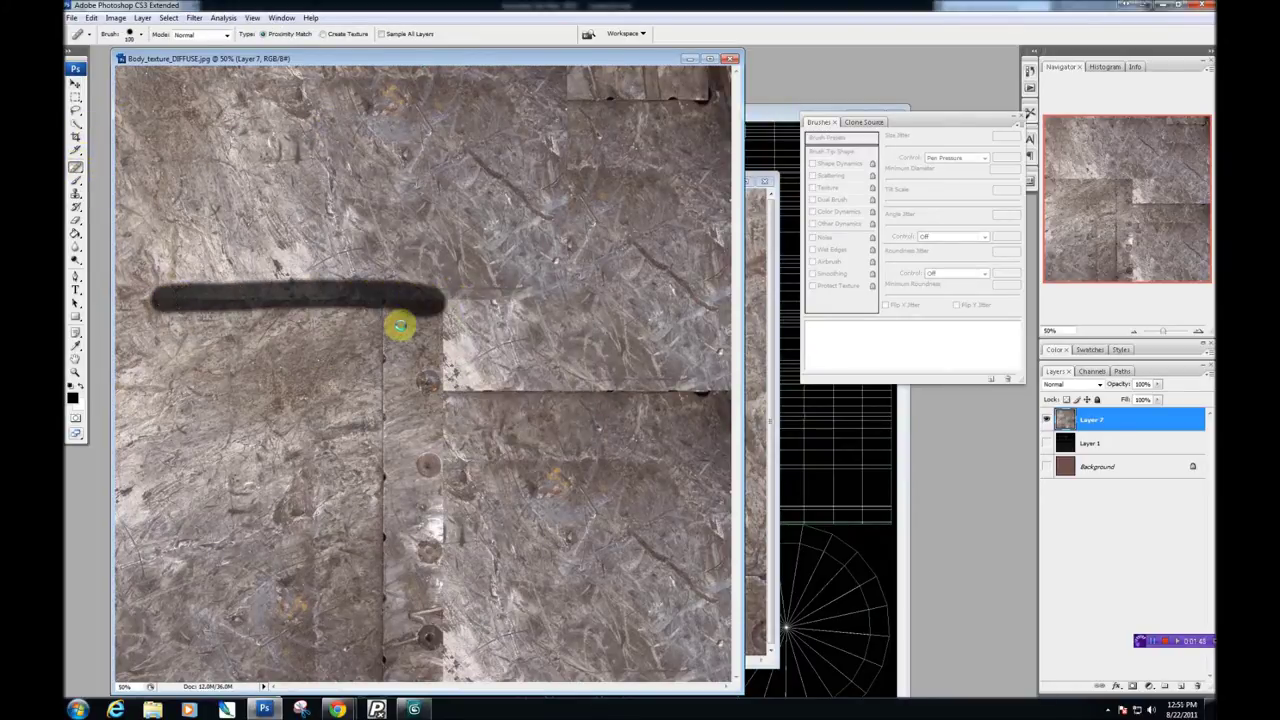
{"action": "left_click_drag", "start_coordinate": [437, 290], "coordinate": [443, 462]}
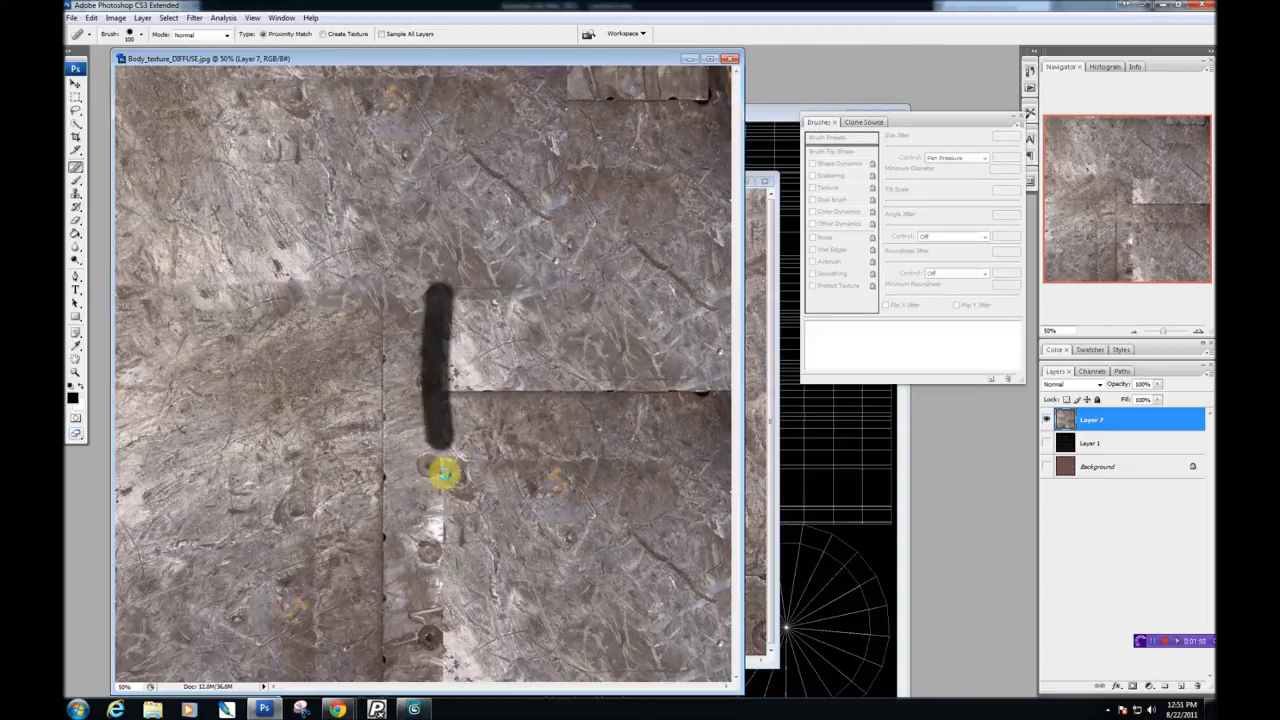
Try healing the right-hand horizontal seam and the vertical edge beside it, and revert the last two healing strokes in the history.
{"action": "left_click_drag", "start_coordinate": [450, 388], "coordinate": [603, 403]}
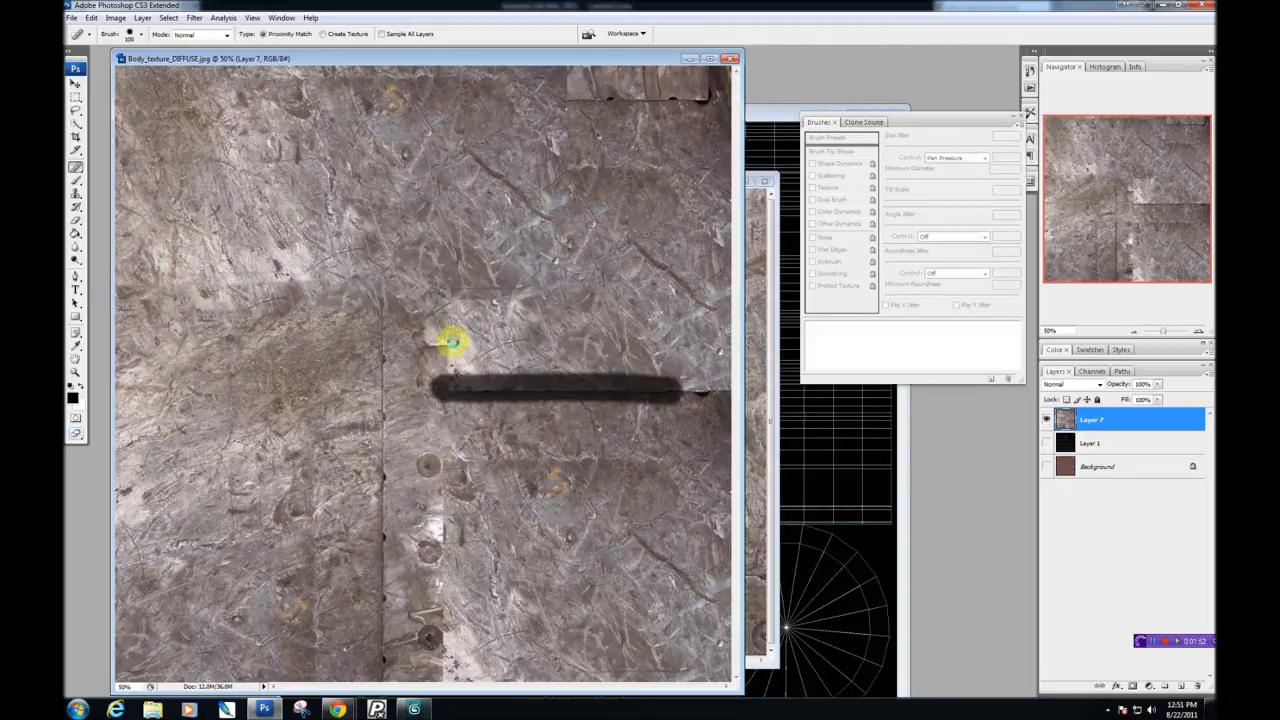
{"action": "left_click_drag", "start_coordinate": [449, 343], "coordinate": [414, 342]}
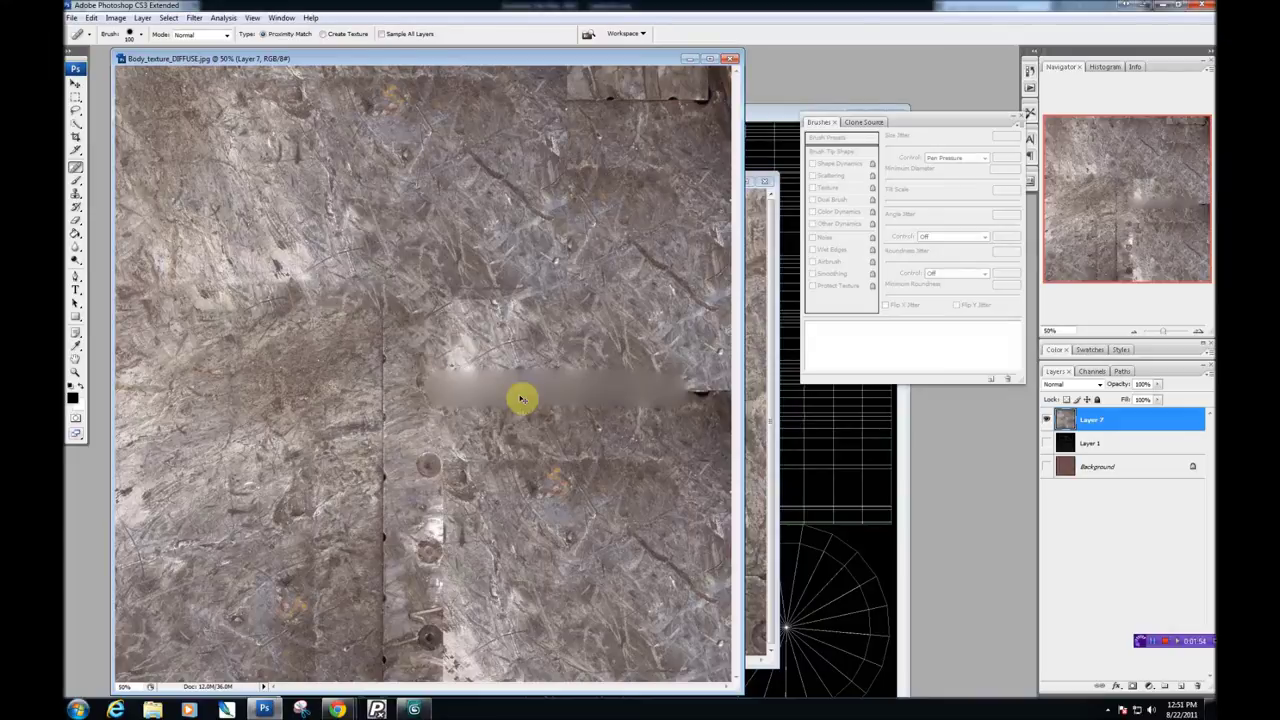
{"action": "left_click", "coordinate": [1030, 78]}
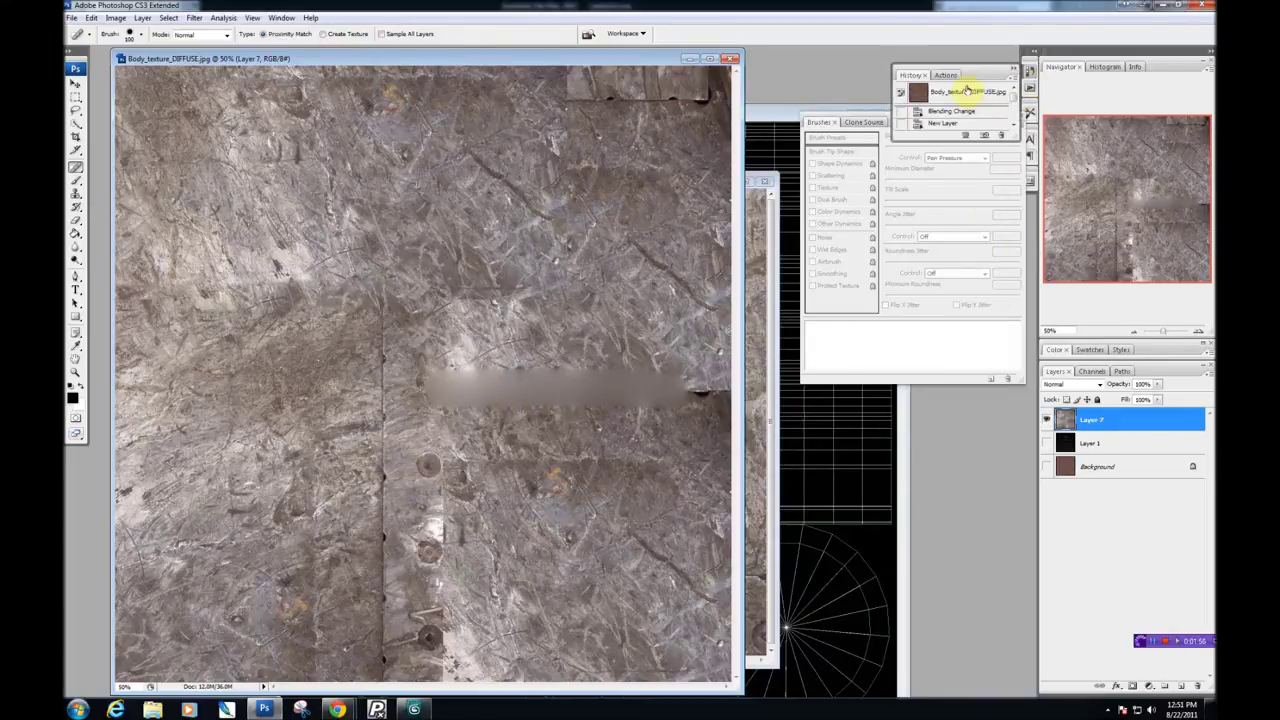
{"action": "left_click_drag", "start_coordinate": [1014, 98], "coordinate": [1013, 124]}
{"action": "left_click", "coordinate": [955, 111]}
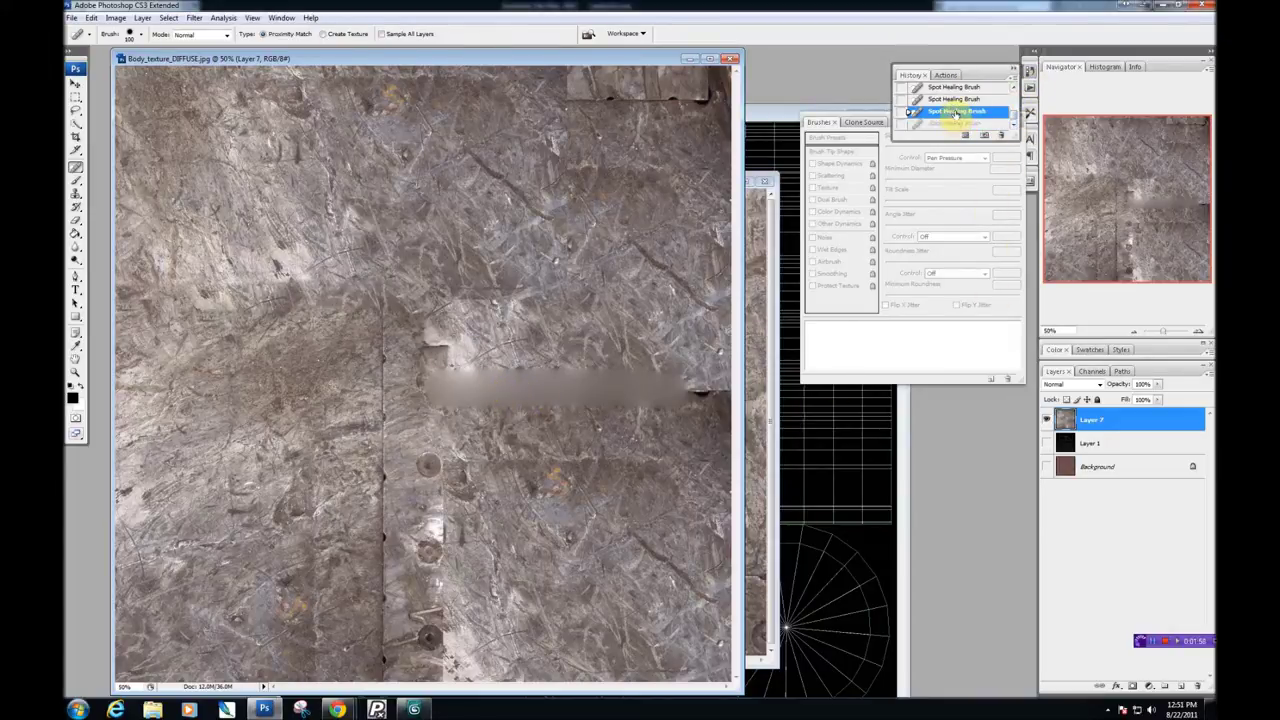
{"action": "left_click", "coordinate": [956, 100]}
Heal the right-hand horizontal seam, the central vertical seam and the rivets beside it using the Spot Healing Brush.
{"action": "left_click", "coordinate": [422, 350]}
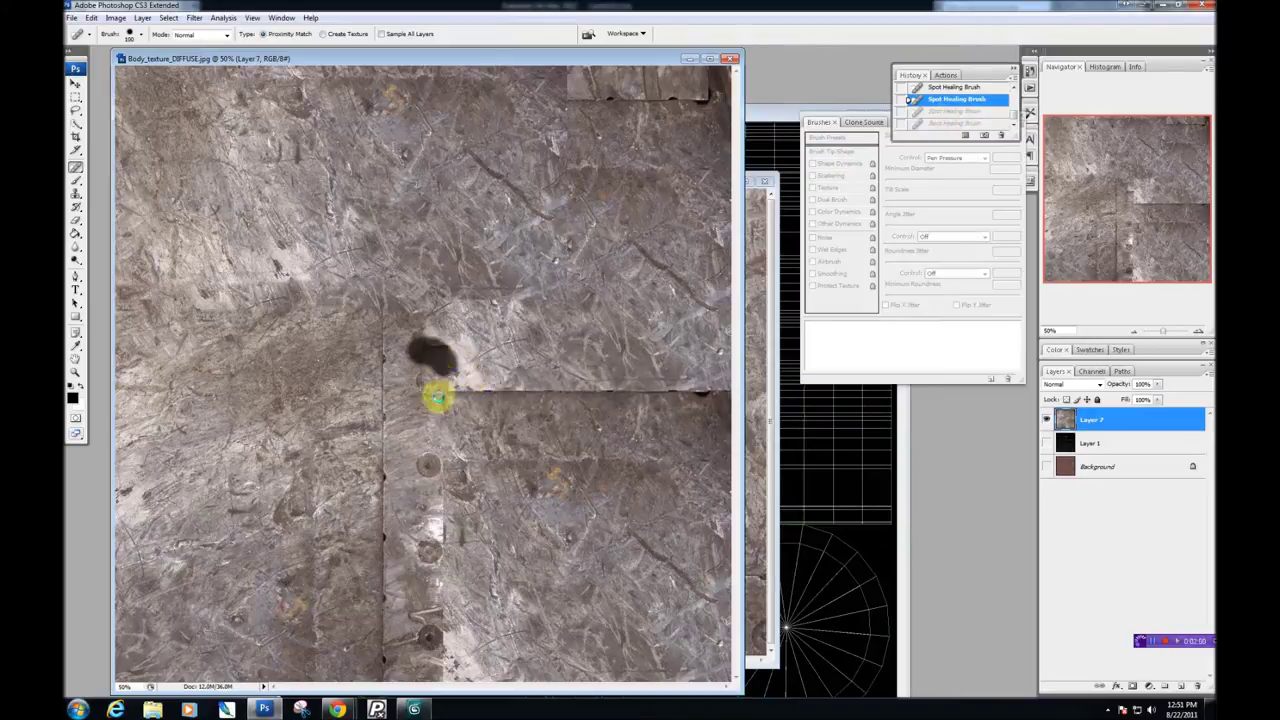
{"action": "mouse_move", "coordinate": [432, 386]}
{"action": "left_mouse_down"}
{"action": "mouse_move", "coordinate": [651, 400]}
{"action": "mouse_move", "coordinate": [559, 401]}
{"action": "mouse_move", "coordinate": [534, 383]}
{"action": "mouse_move", "coordinate": [451, 389]}
{"action": "left_mouse_up"}
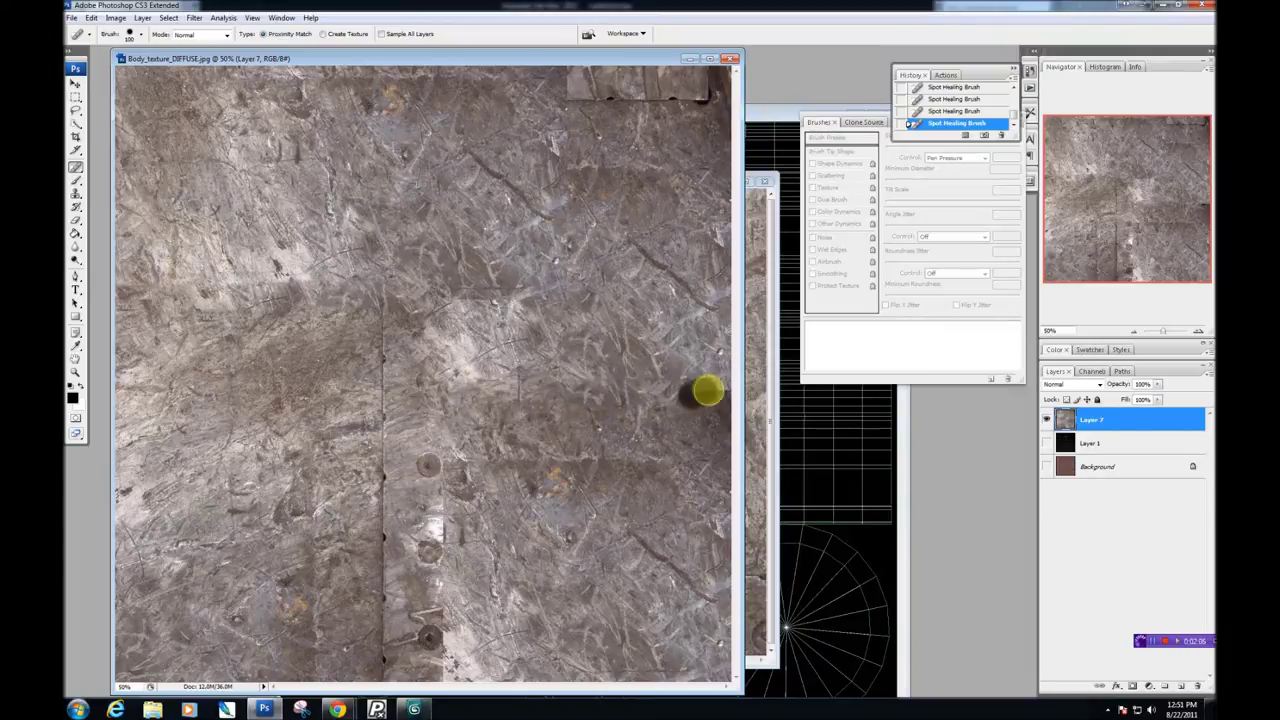
{"action": "mouse_move", "coordinate": [394, 286]}
{"action": "left_mouse_down"}
{"action": "mouse_move", "coordinate": [371, 374]}
{"action": "mouse_move", "coordinate": [385, 610]}
{"action": "left_mouse_up"}
{"action": "left_click", "coordinate": [430, 463]}
{"action": "left_click", "coordinate": [436, 548]}
{"action": "left_click_drag", "start_coordinate": [437, 514], "coordinate": [436, 485]}
{"action": "mouse_move", "coordinate": [458, 604]}
{"action": "left_mouse_down"}
{"action": "mouse_move", "coordinate": [383, 635]}
{"action": "mouse_move", "coordinate": [397, 659]}
{"action": "mouse_move", "coordinate": [420, 650]}
{"action": "mouse_move", "coordinate": [388, 650]}
{"action": "left_mouse_up"}
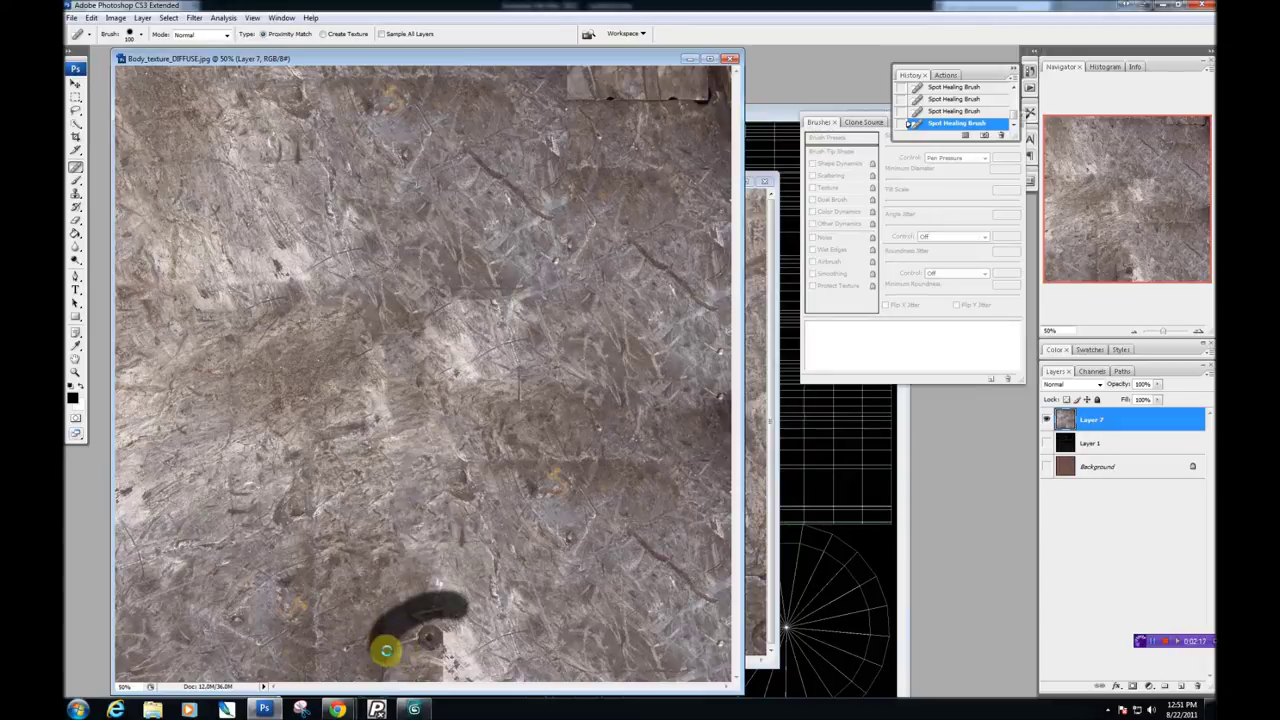
Heal the last rivet and the remaining seam end at the canvas's lower centre, reverting one smudged stroke.
{"action": "left_click_drag", "start_coordinate": [437, 609], "coordinate": [460, 645]}
{"action": "left_click", "coordinate": [957, 112]}
{"action": "left_click_drag", "start_coordinate": [444, 594], "coordinate": [445, 682]}
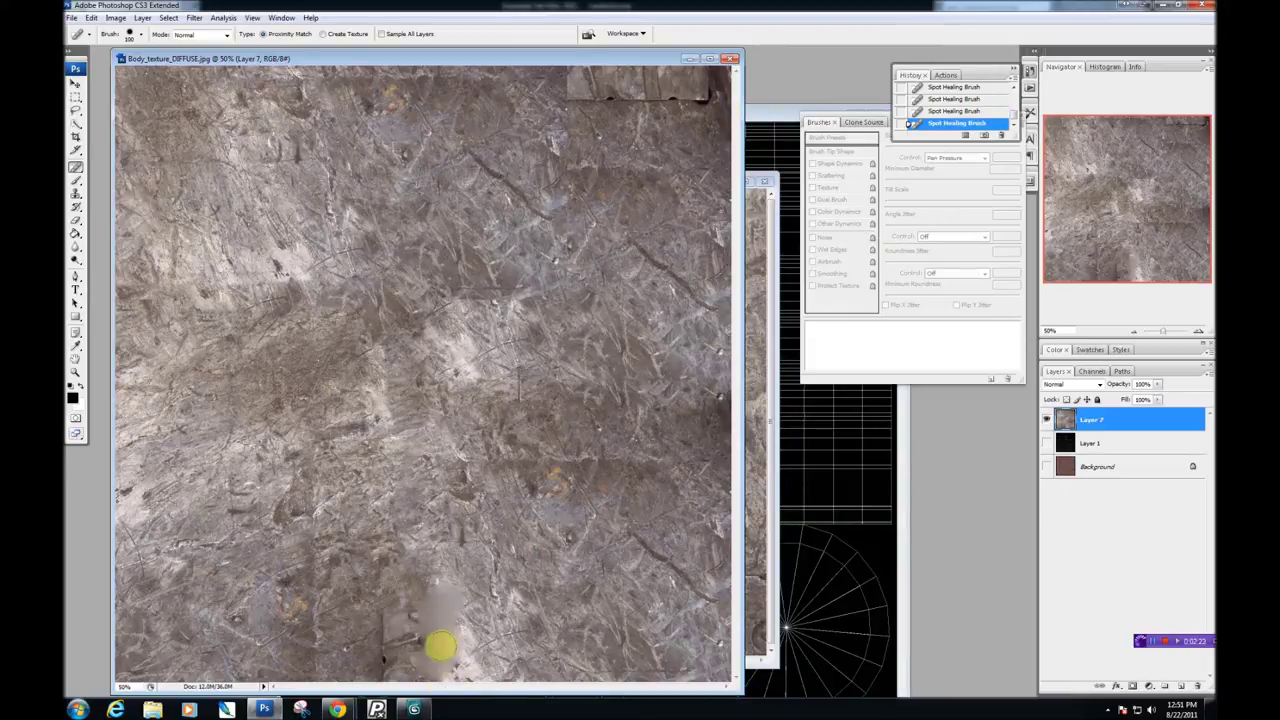
{"action": "left_click_drag", "start_coordinate": [423, 623], "coordinate": [477, 651]}
{"action": "left_click_drag", "start_coordinate": [448, 665], "coordinate": [465, 670]}
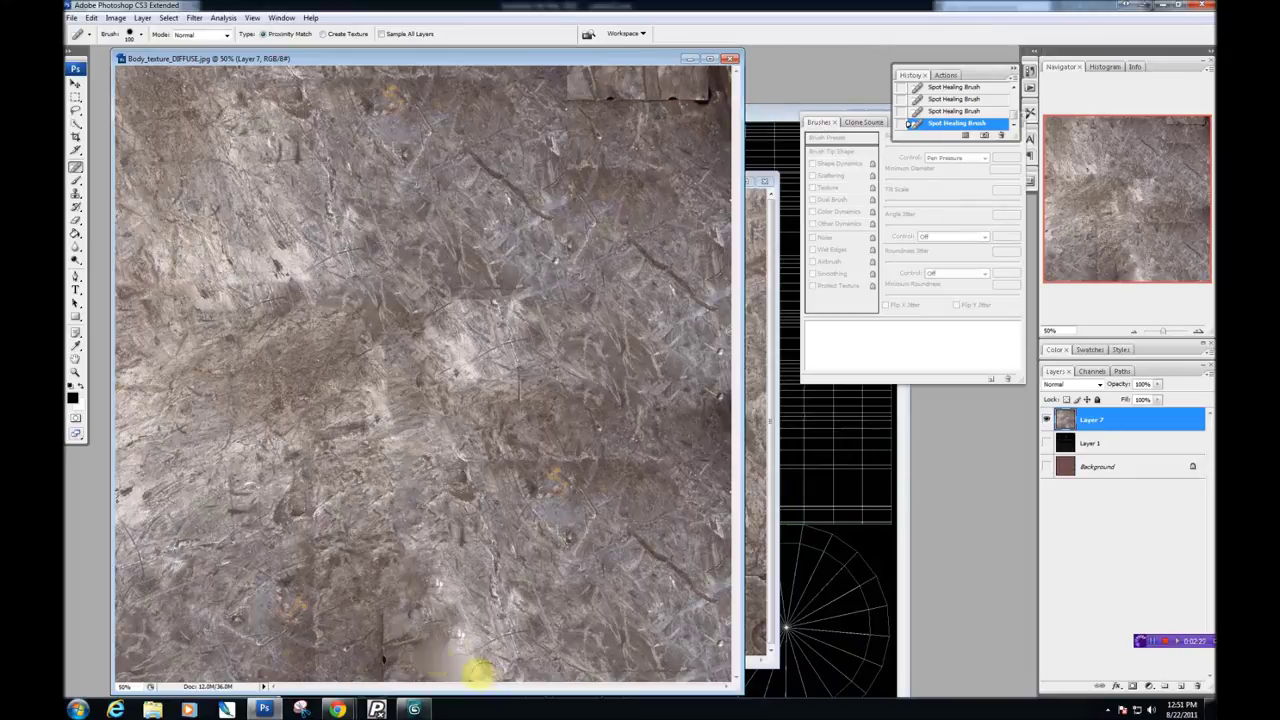
{"action": "left_click", "coordinate": [441, 661]}
{"action": "left_click_drag", "start_coordinate": [389, 622], "coordinate": [402, 686]}
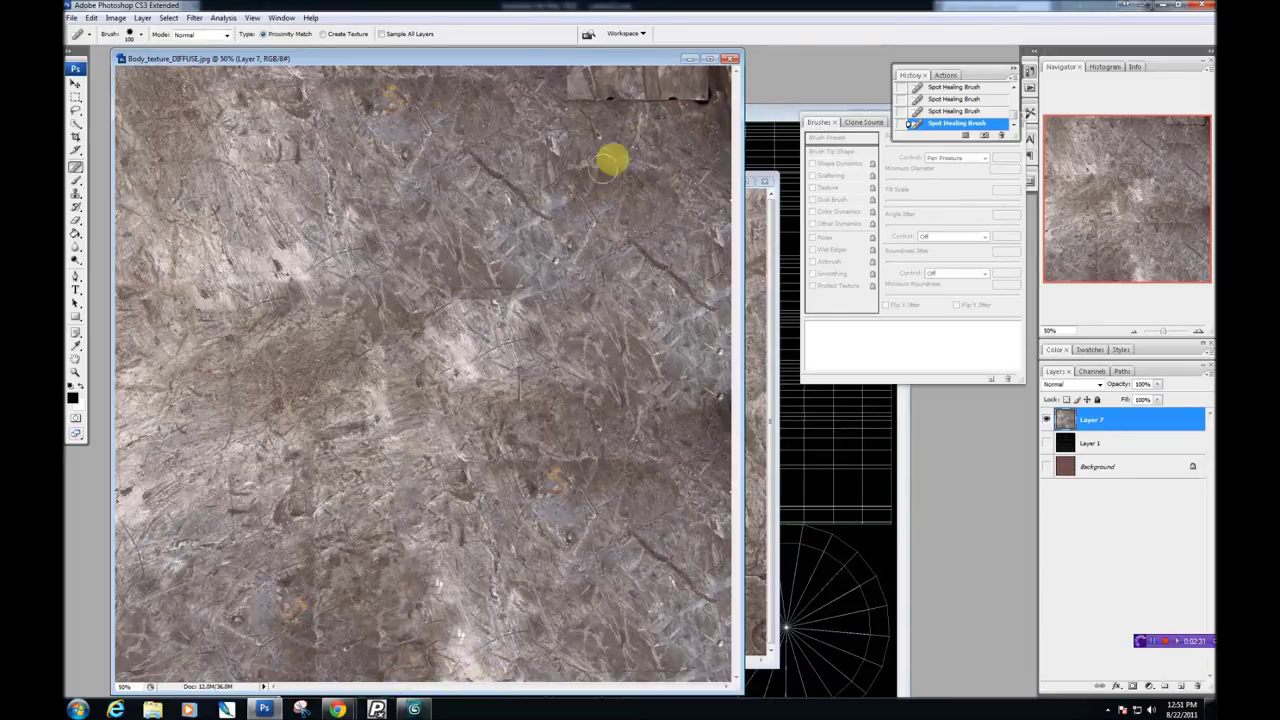
Heal the riveted strip in the texture's upper-right corner, the faint right-hand horizontal seam and the dark marks in the lower-left area.
{"action": "mouse_move", "coordinate": [700, 100]}
{"action": "left_mouse_down"}
{"action": "mouse_move", "coordinate": [638, 96]}
{"action": "mouse_move", "coordinate": [530, 119]}
{"action": "mouse_move", "coordinate": [511, 178]}
{"action": "mouse_move", "coordinate": [668, 103]}
{"action": "mouse_move", "coordinate": [648, 123]}
{"action": "mouse_move", "coordinate": [648, 101]}
{"action": "mouse_move", "coordinate": [698, 116]}
{"action": "mouse_move", "coordinate": [700, 84]}
{"action": "left_mouse_up"}
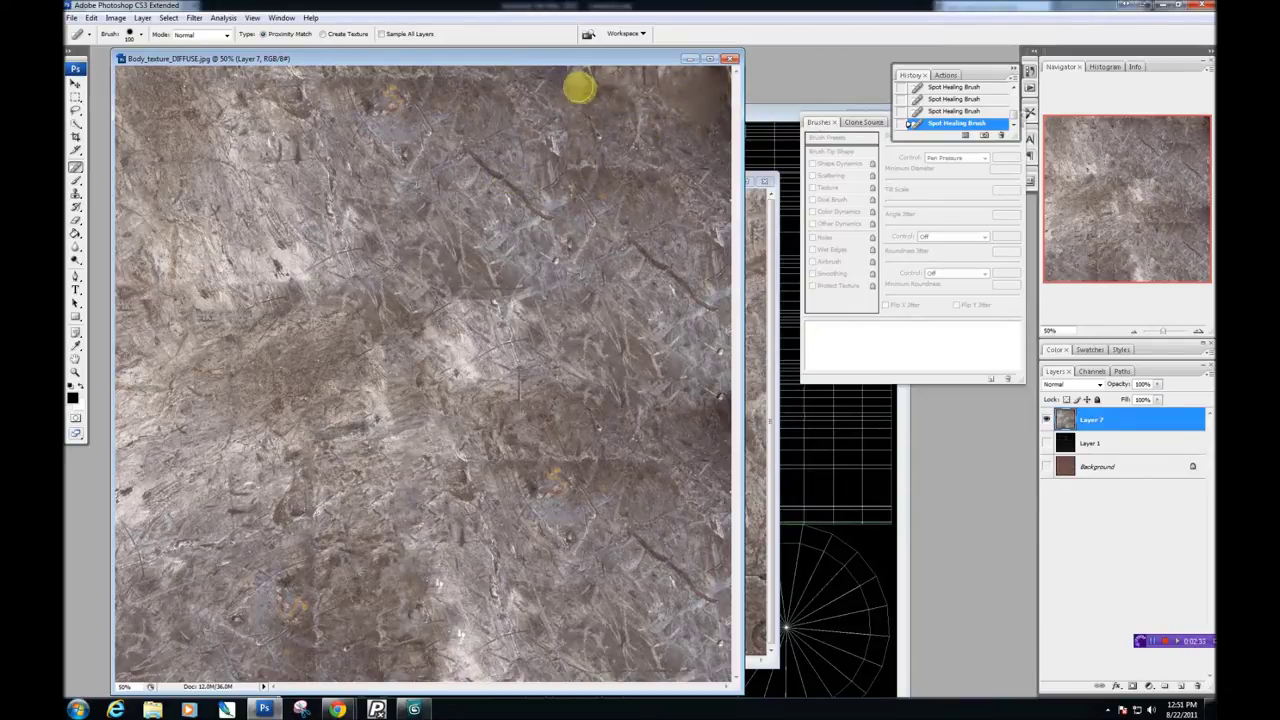
{"action": "mouse_move", "coordinate": [580, 91]}
{"action": "left_mouse_down"}
{"action": "mouse_move", "coordinate": [567, 82]}
{"action": "mouse_move", "coordinate": [577, 91]}
{"action": "left_mouse_up"}
{"action": "left_click_drag", "start_coordinate": [683, 123], "coordinate": [710, 80]}
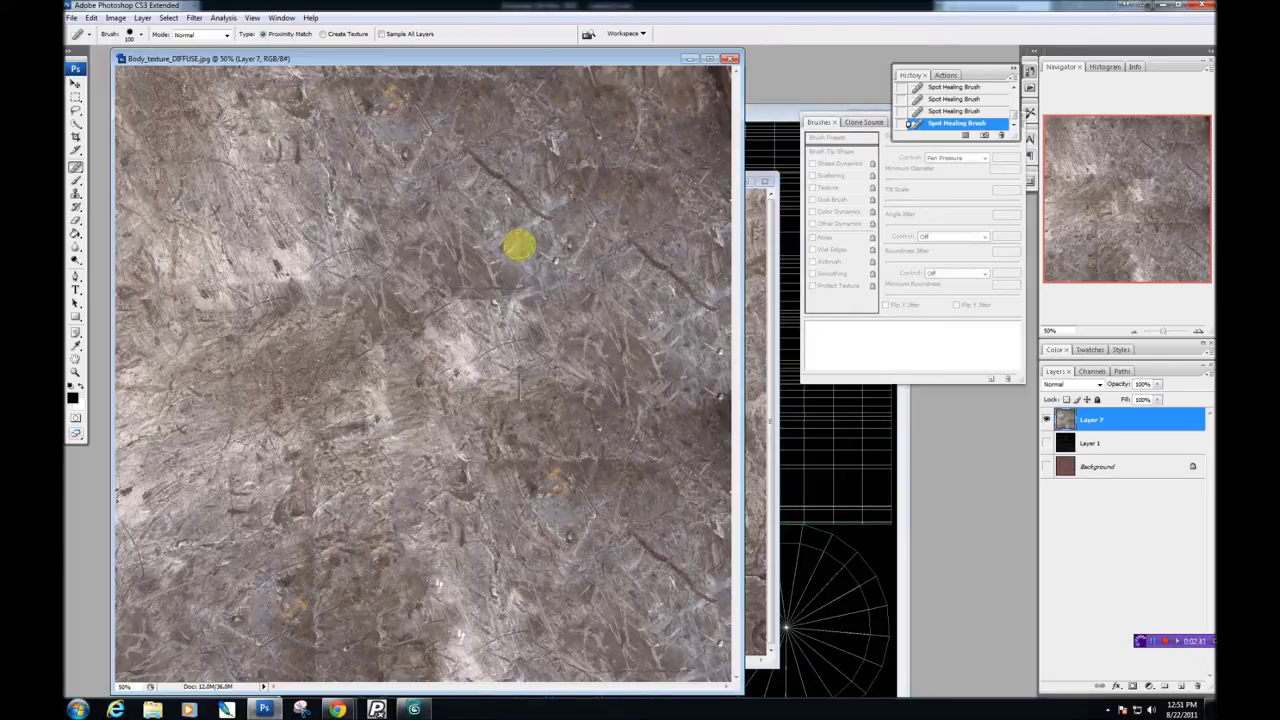
{"action": "mouse_move", "coordinate": [631, 454]}
{"action": "left_mouse_down"}
{"action": "mouse_move", "coordinate": [500, 457]}
{"action": "mouse_move", "coordinate": [512, 472]}
{"action": "left_mouse_up"}
{"action": "left_click_drag", "start_coordinate": [325, 503], "coordinate": [305, 633]}
{"action": "left_click_drag", "start_coordinate": [330, 535], "coordinate": [318, 618]}
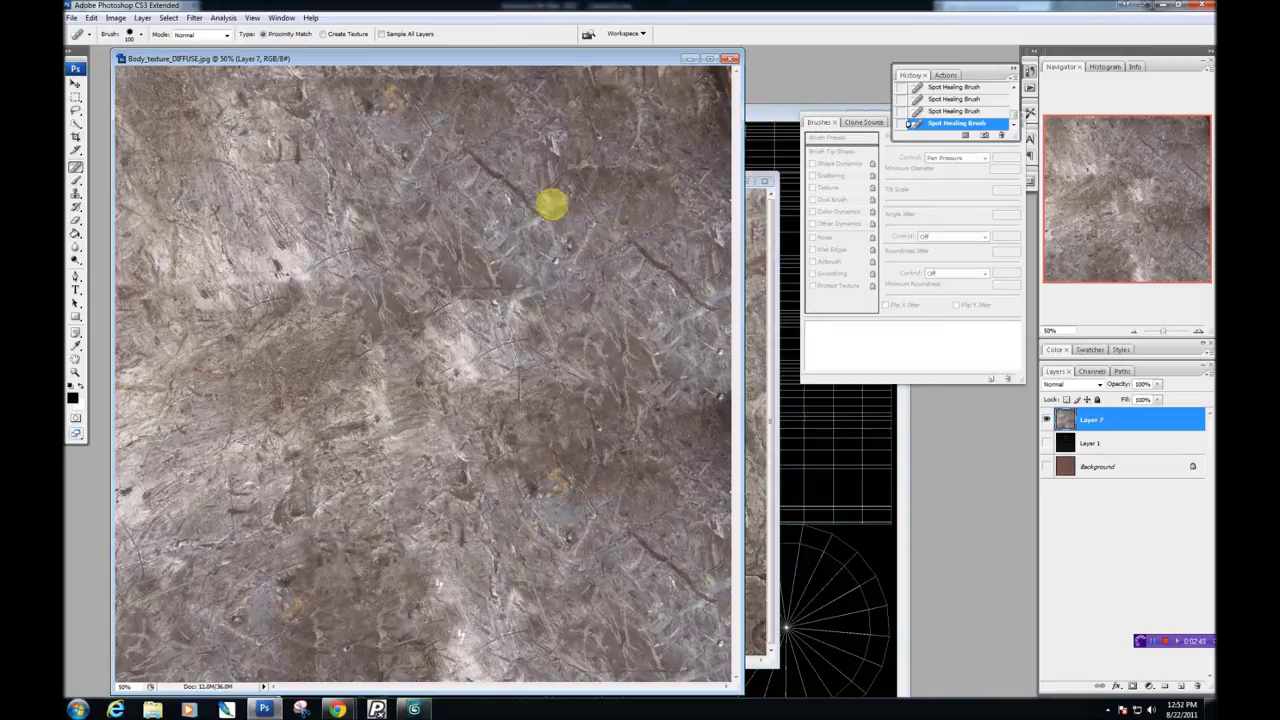
Reposition the document window and move Layer 7 beneath the UV layout's Layer 1 in the layer order.
{"action": "left_click", "coordinate": [77, 88]}
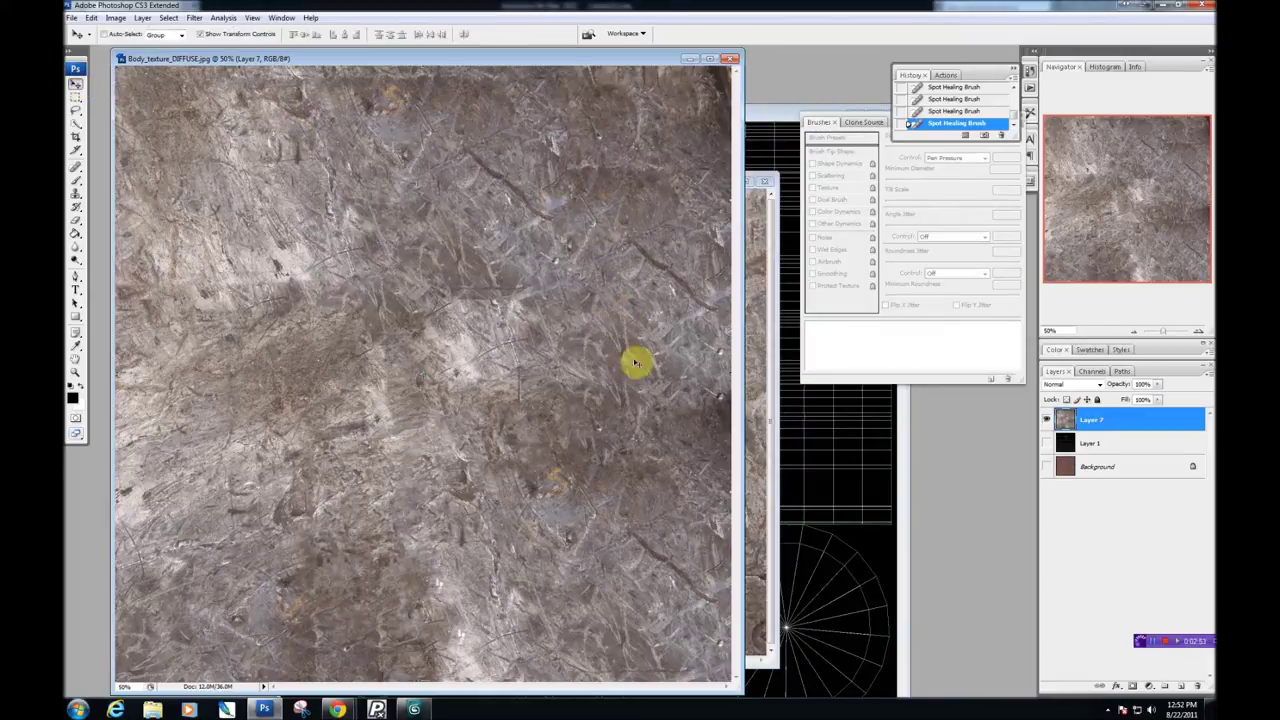
{"action": "left_click_drag", "start_coordinate": [590, 60], "coordinate": [623, 75]}
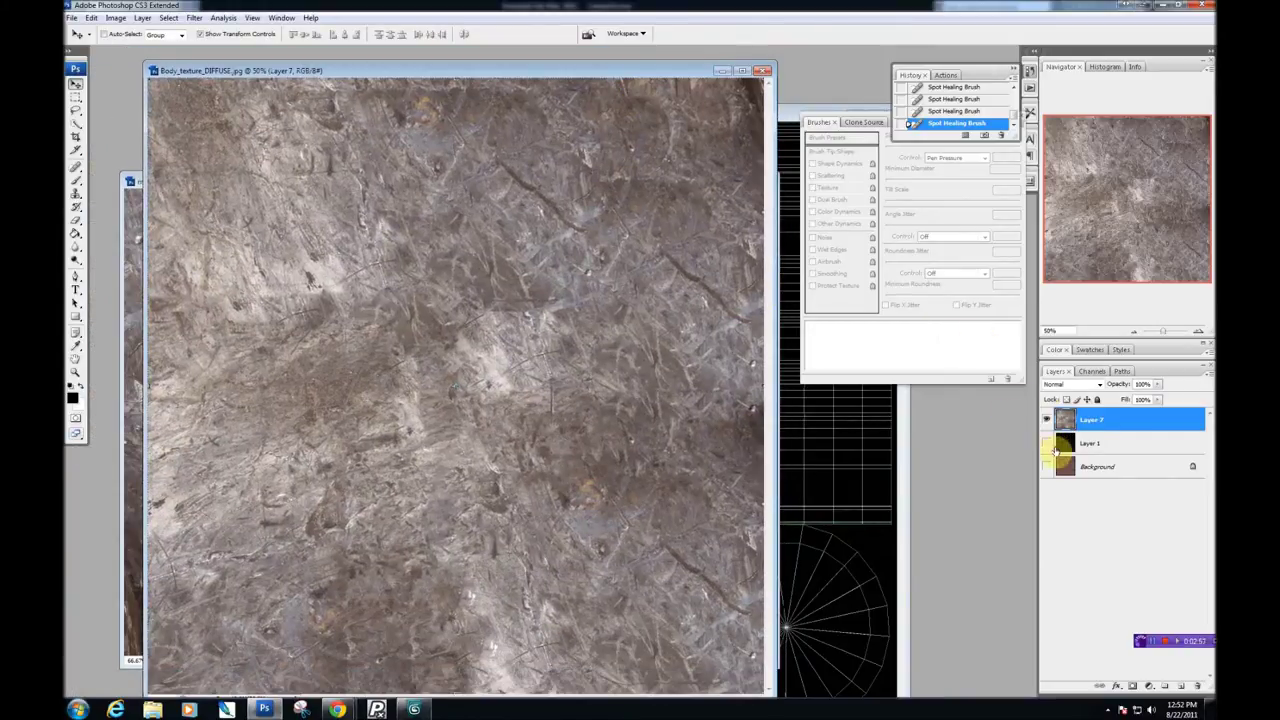
{"action": "left_click", "coordinate": [1090, 443]}
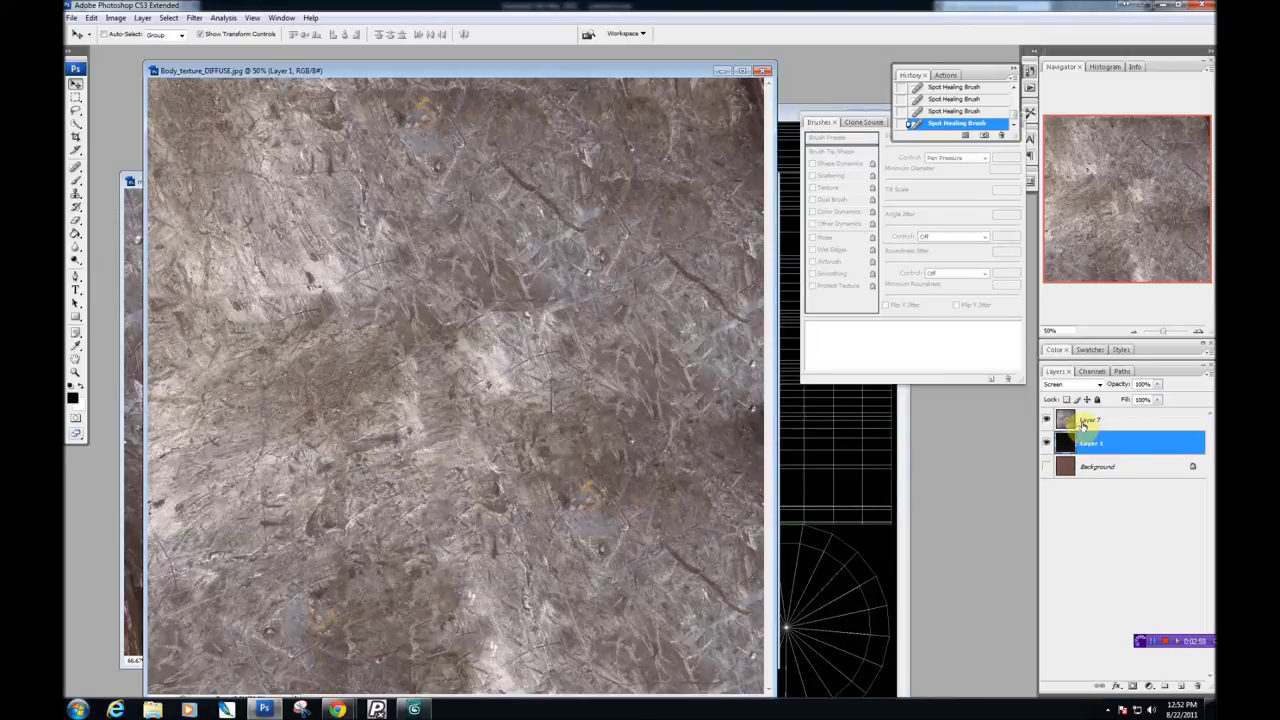
{"action": "left_click_drag", "start_coordinate": [1088, 420], "coordinate": [1096, 440]}
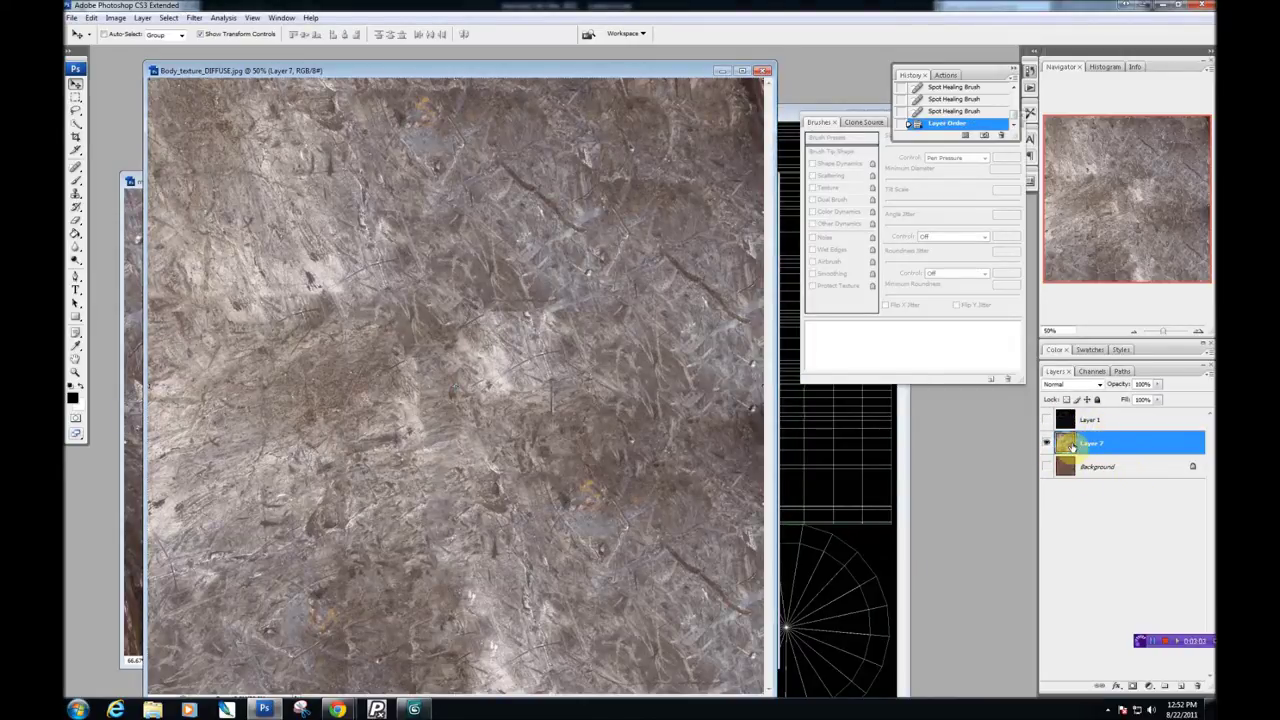
Try clipping Layer 7 to the Background layer with a clipping mask.
{"action": "left_click", "coordinate": [1077, 466]}
{"action": "left_click", "coordinate": [1081, 446]}
{"action": "left_click", "coordinate": [1101, 456], "text": "alt"}
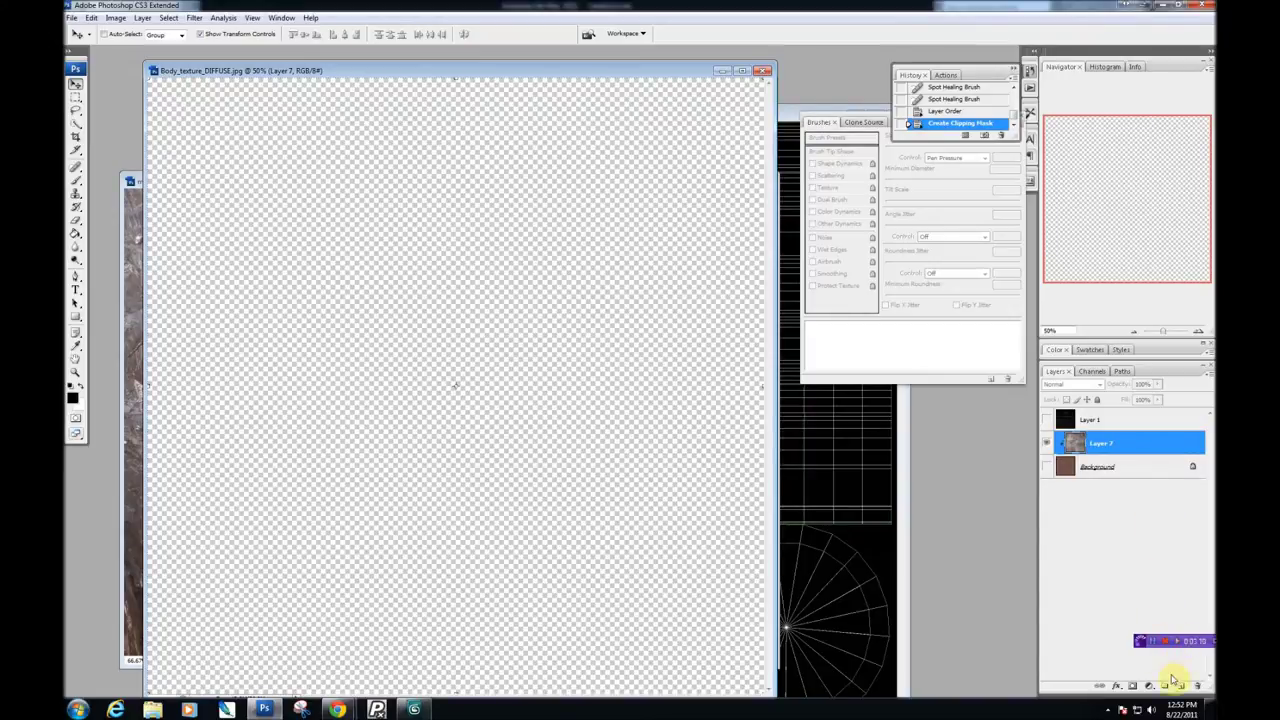
Add a layer mask to Layer 7 and fill it with black using the Paint Bucket.
{"action": "left_click", "coordinate": [1134, 688]}
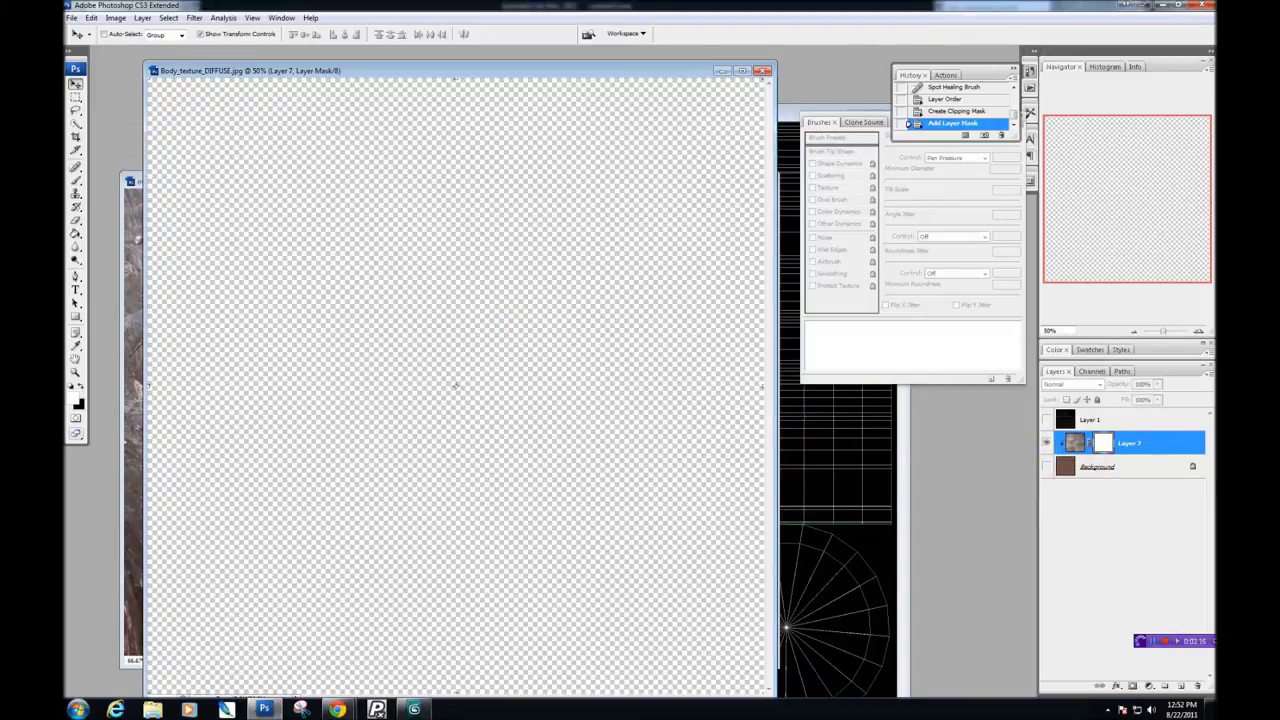
{"action": "left_click", "coordinate": [77, 248]}
{"action": "left_click", "coordinate": [76, 233]}
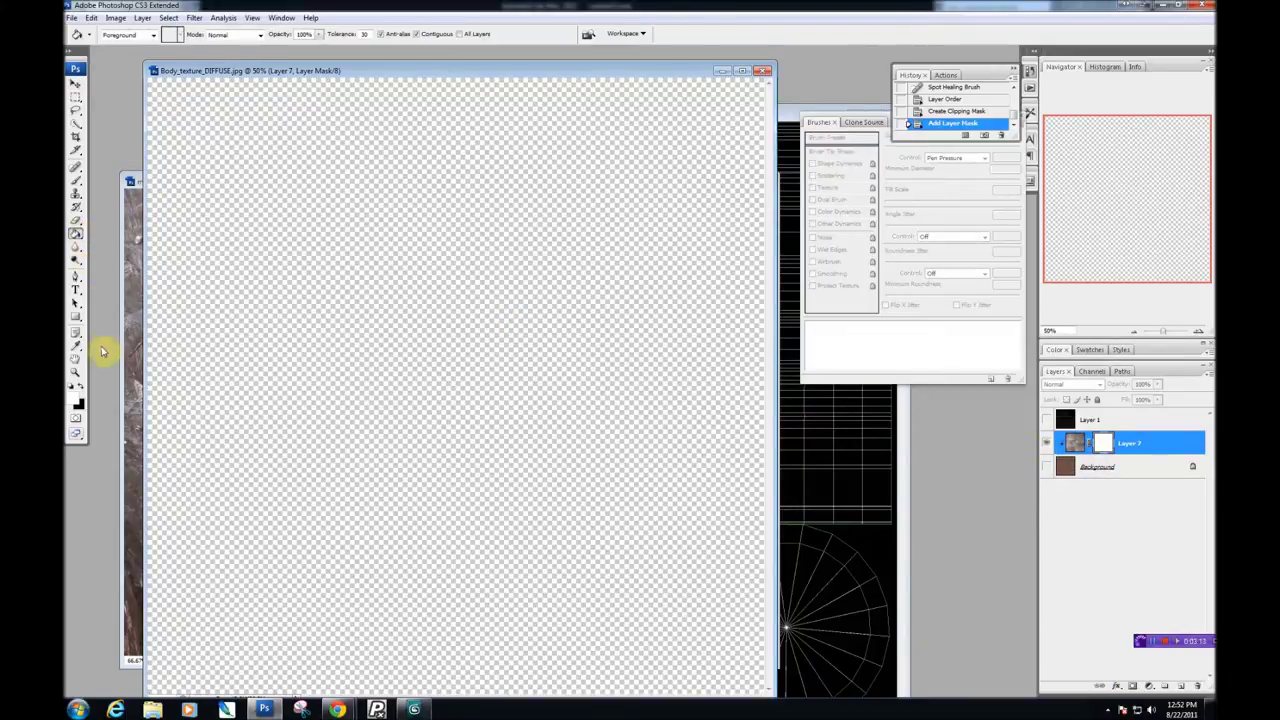
{"action": "left_click", "coordinate": [340, 403]}
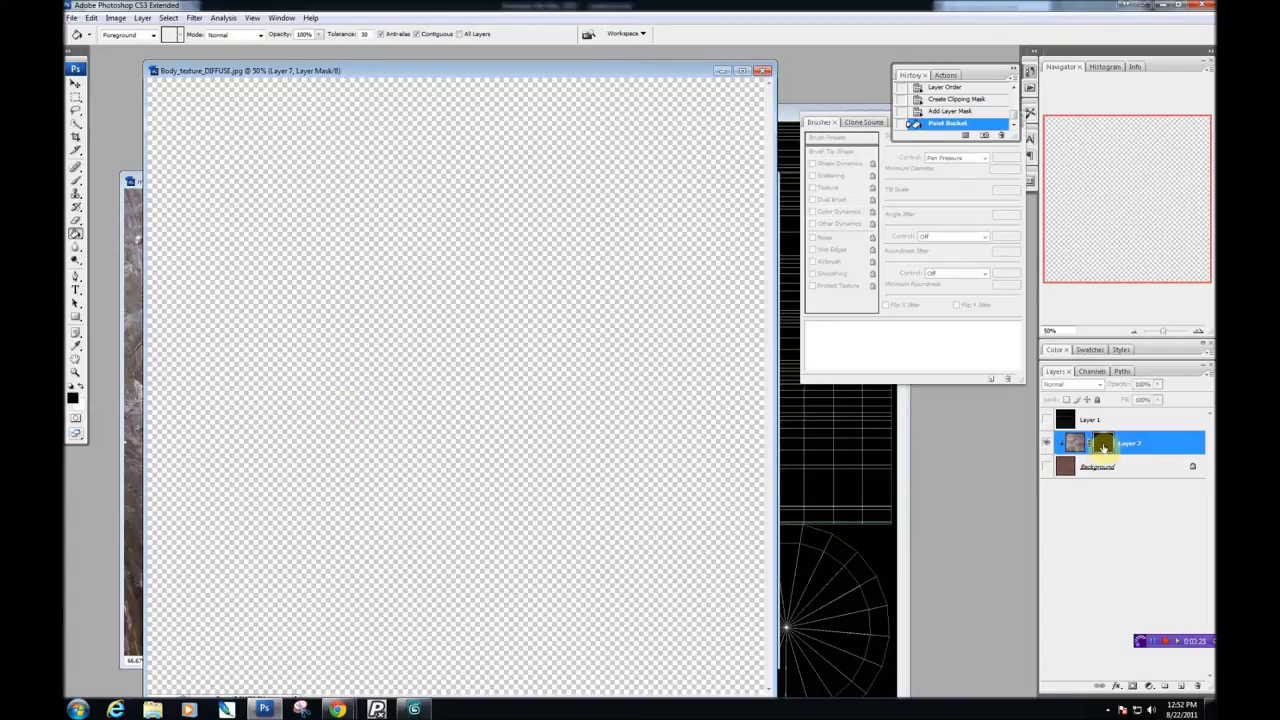
Release Layer 7's clipping mask and turn on the visibility of the Background and Layer 1.
{"action": "left_click", "coordinate": [1103, 447], "text": "alt"}
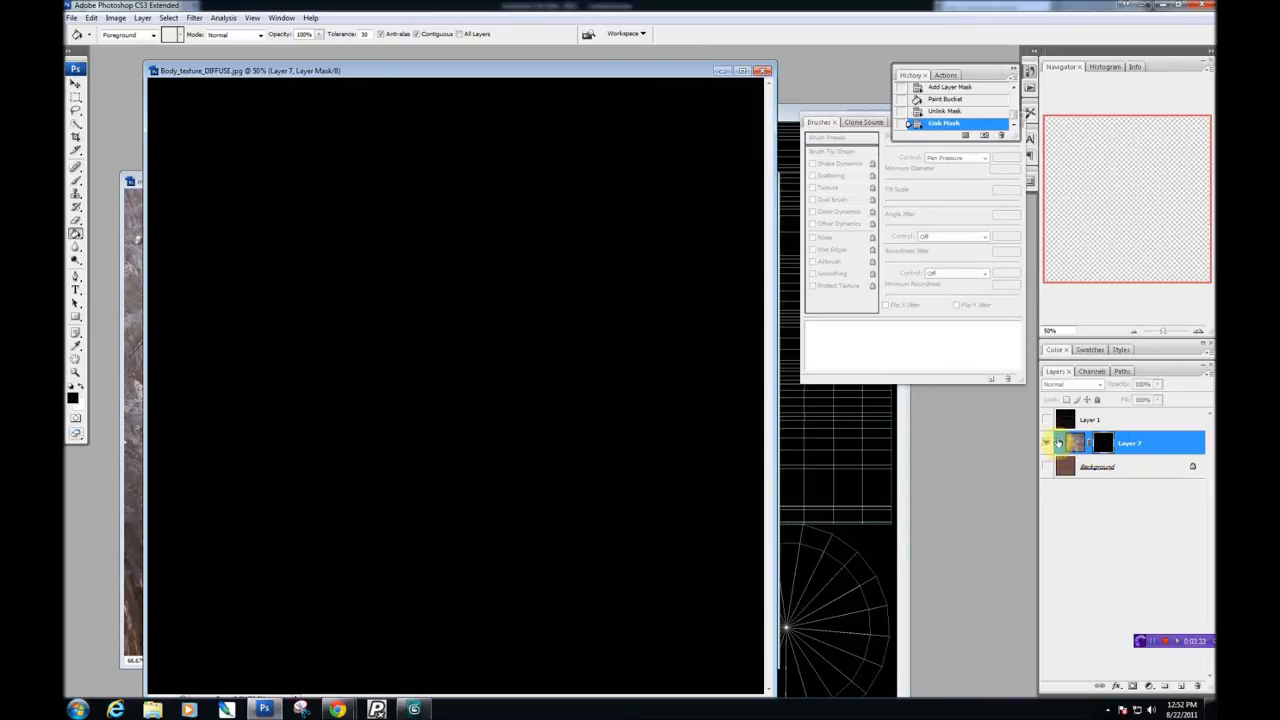
{"action": "left_click", "coordinate": [1117, 453], "text": "alt"}
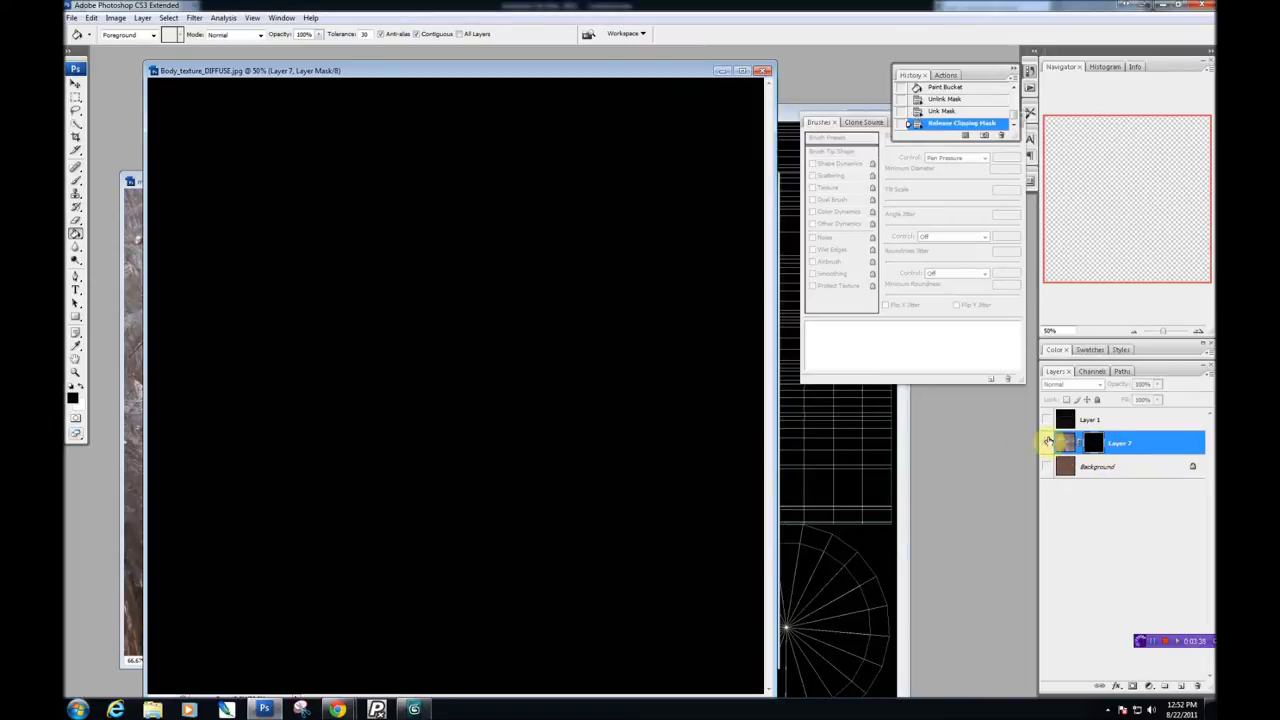
{"action": "left_click", "coordinate": [1046, 419]}
{"action": "left_click", "coordinate": [1046, 463]}
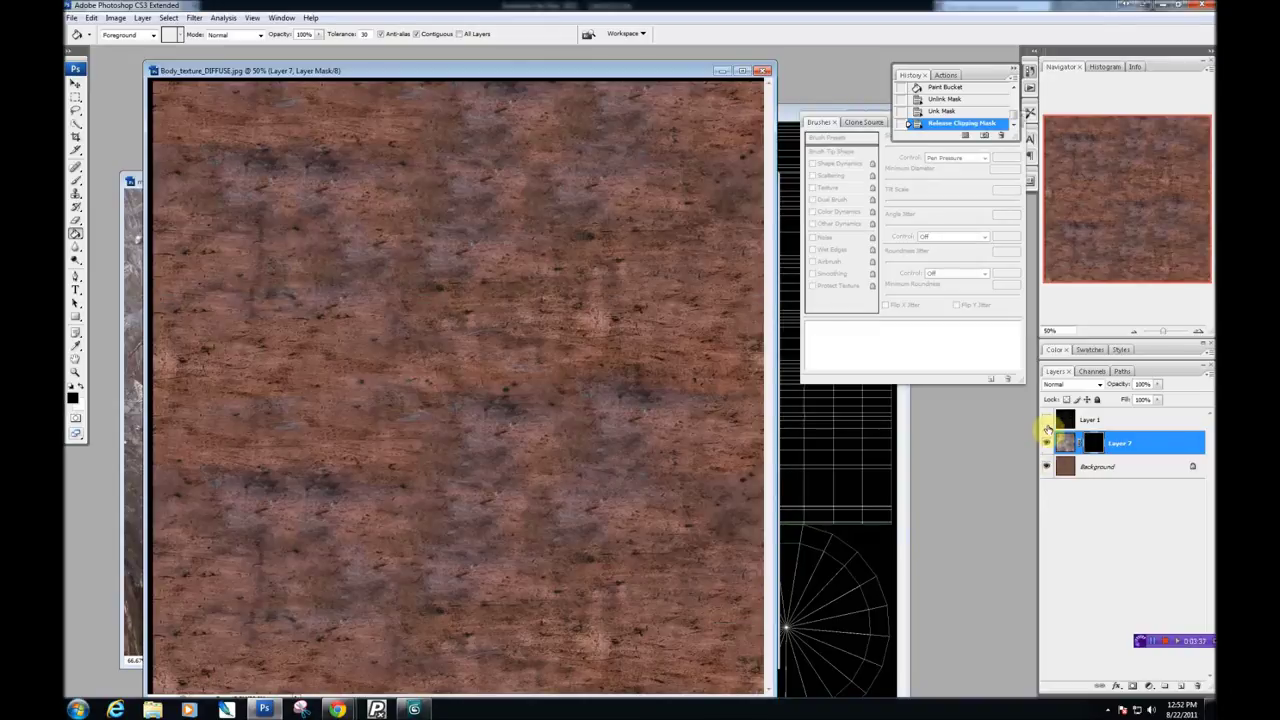
{"action": "left_click", "coordinate": [1066, 443]}
{"action": "left_click", "coordinate": [1047, 420]}
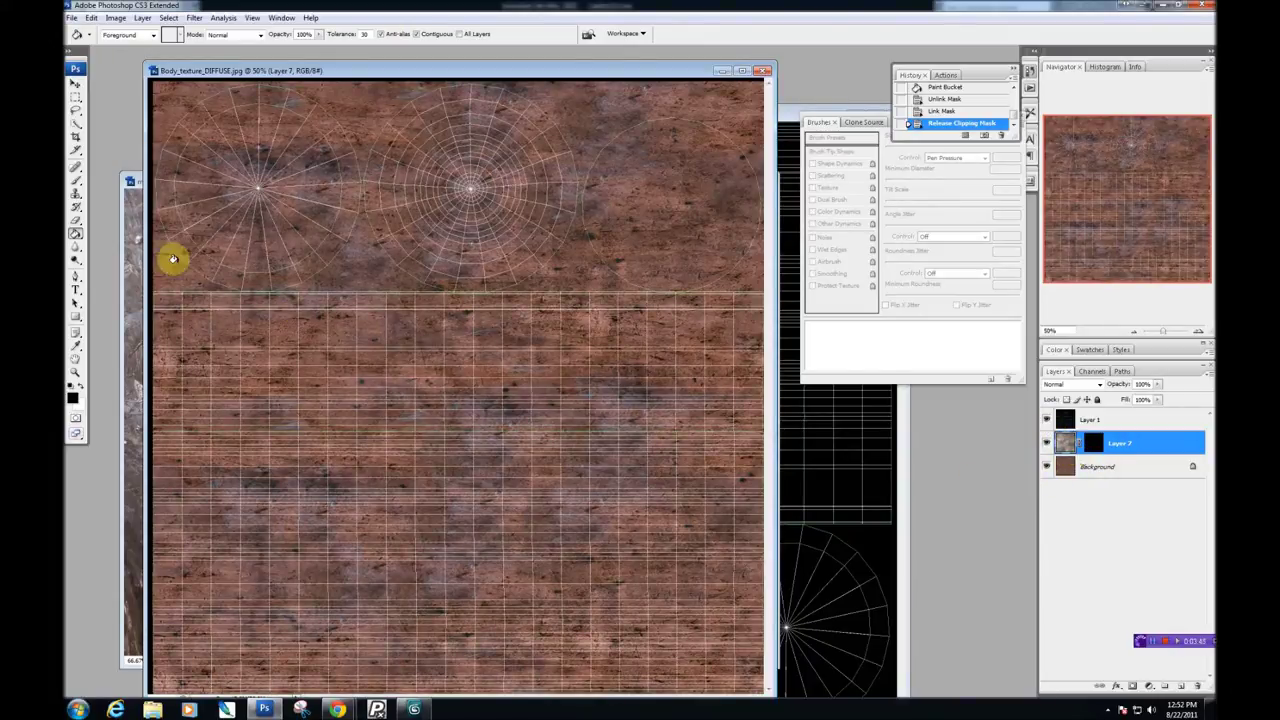
Rename Layer 7 to Base_Metal and Layer 1 to UVW, and convert the Background into a layer named mainLayer.
{"action": "double_click", "coordinate": [1066, 445]}
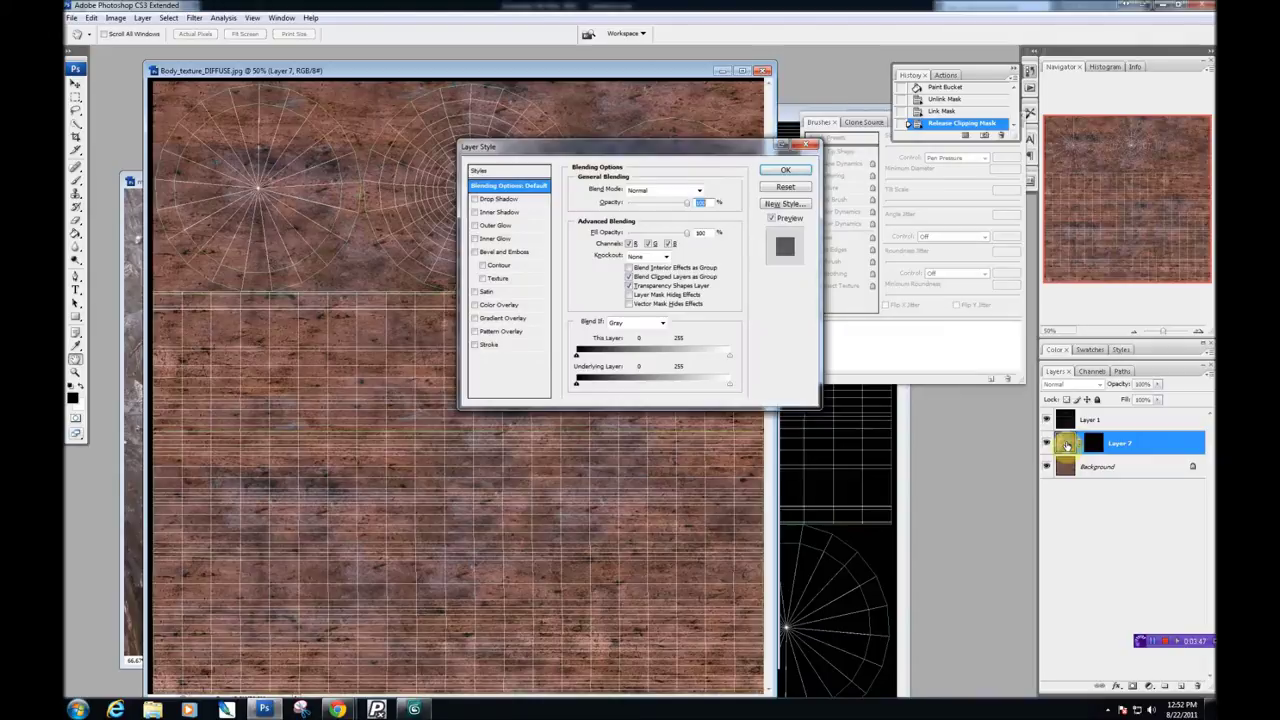
{"action": "left_click", "coordinate": [810, 147]}
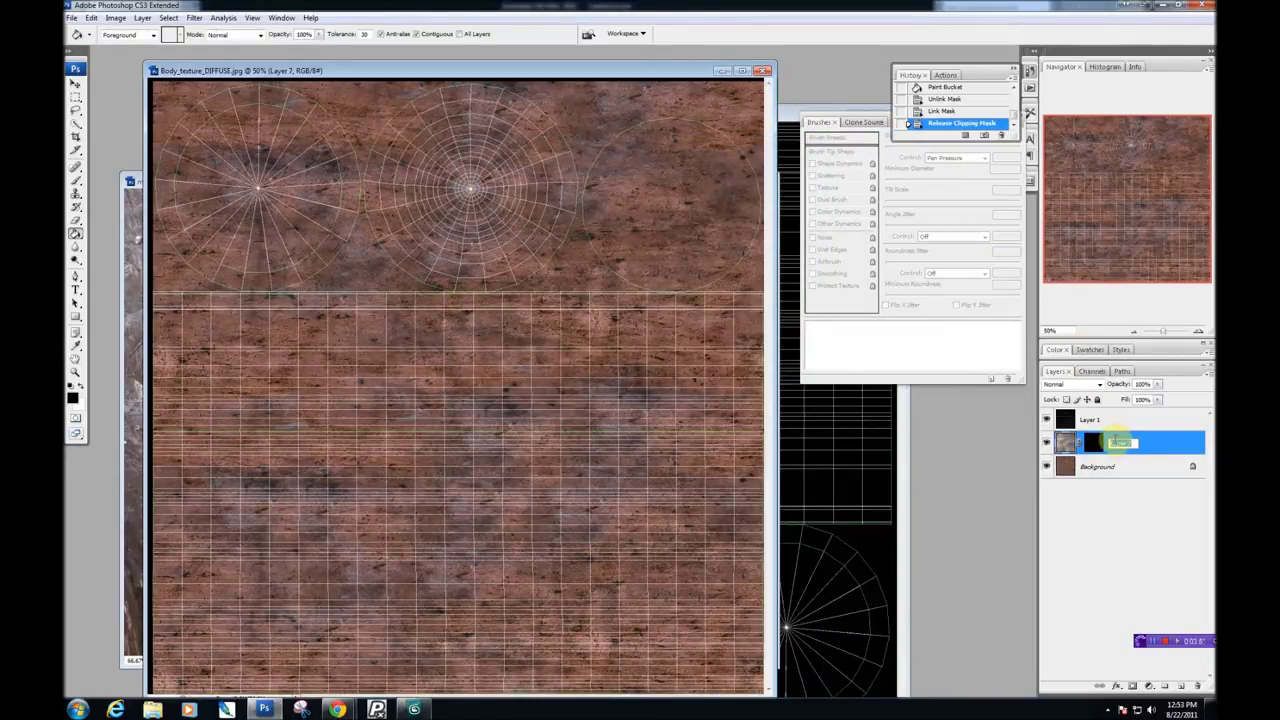
{"action": "key", "text": "Return"}
{"action": "left_click", "coordinate": [1097, 421]}
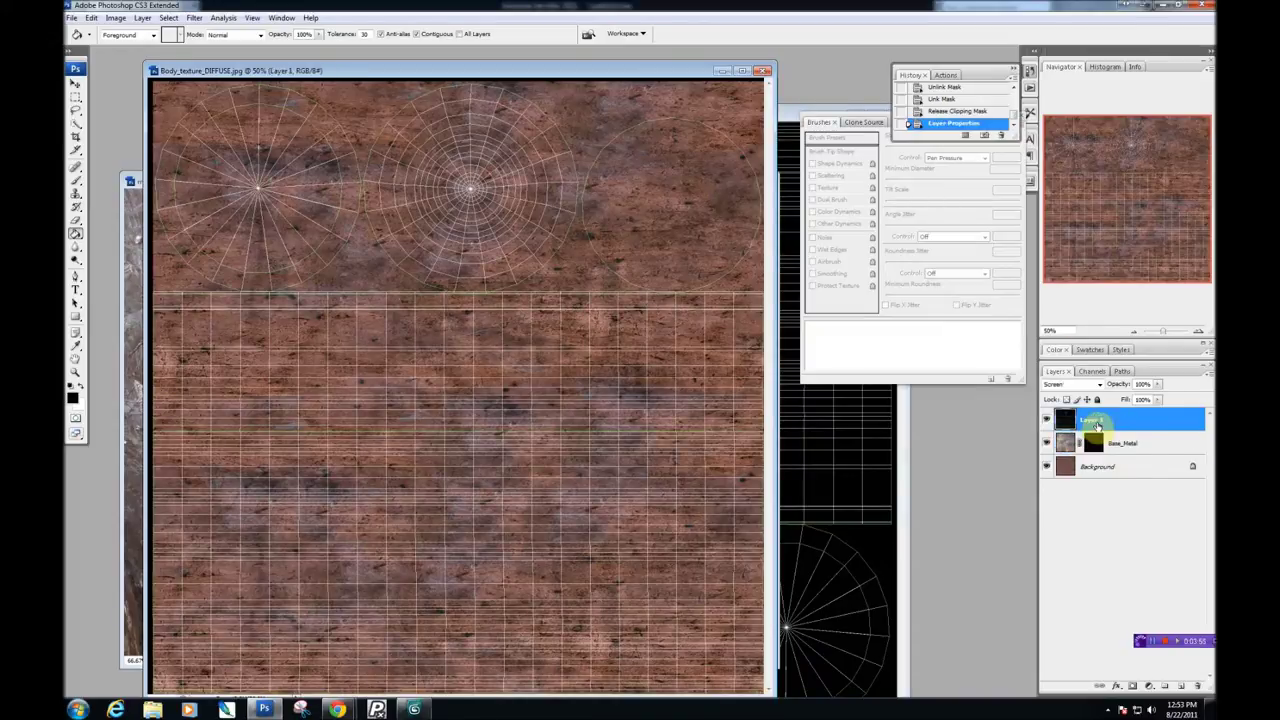
{"action": "key", "text": "Return"}
{"action": "double_click", "coordinate": [1127, 473]}
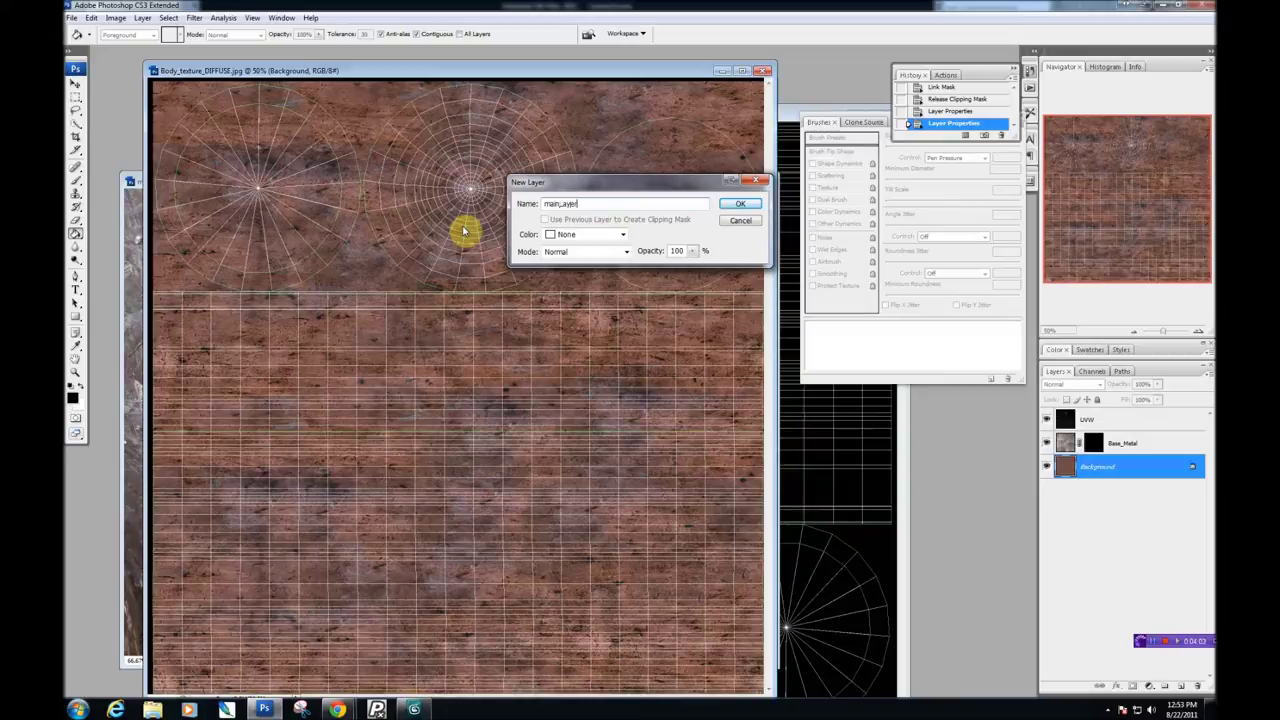
{"action": "key", "text": "Return"}
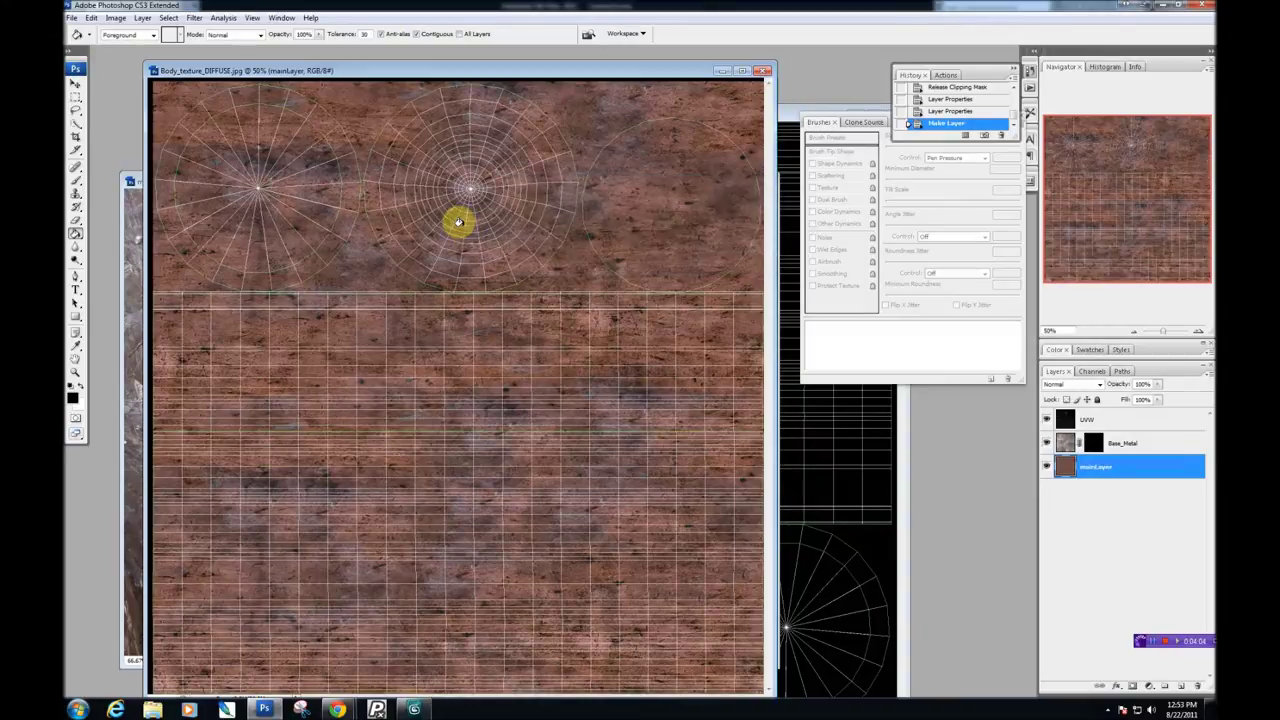
Duplicate mainLayer, renaming the lower original Mainlayer_backup and the copy above it Mainlayer_Paint.
{"action": "left_click_drag", "start_coordinate": [1108, 468], "coordinate": [1180, 686]}
{"action": "left_click", "coordinate": [1105, 491]}
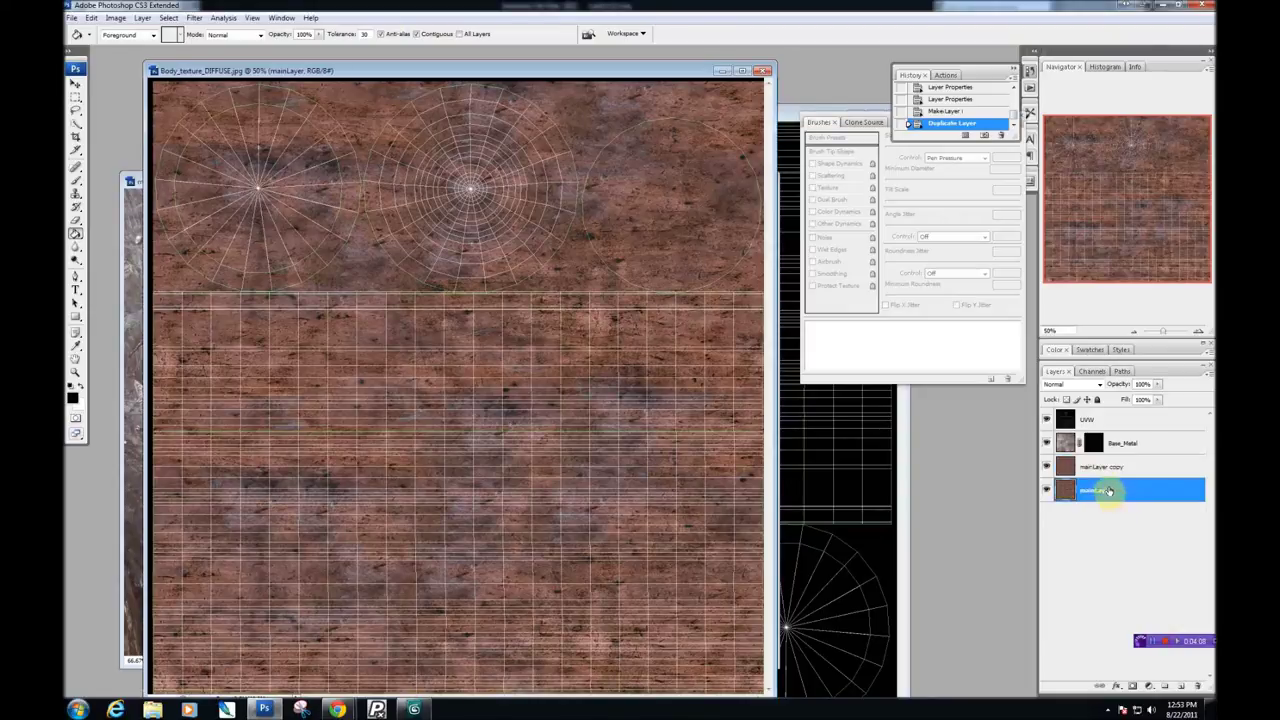
{"action": "left_click", "coordinate": [1121, 470]}
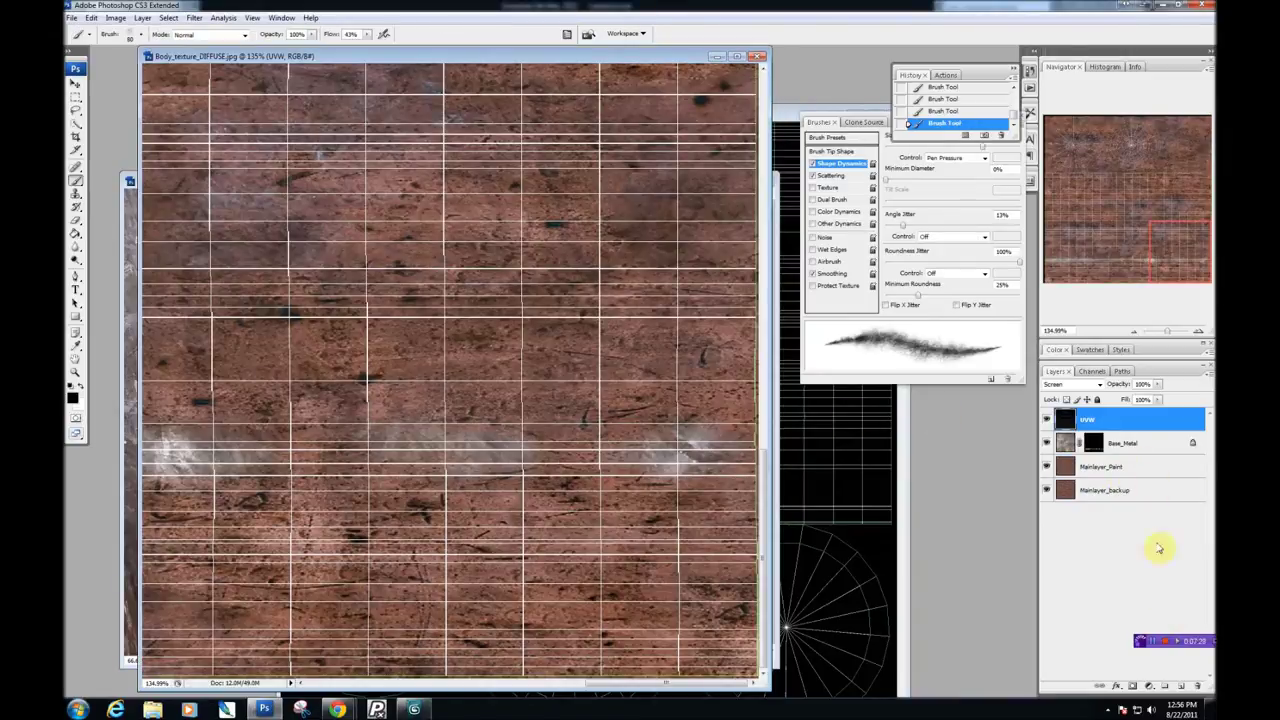
Rotate the entire canvas 180° so the circular UV shells lie along its lower edge.
{"action": "left_click_drag", "start_coordinate": [1168, 331], "coordinate": [1171, 331]}
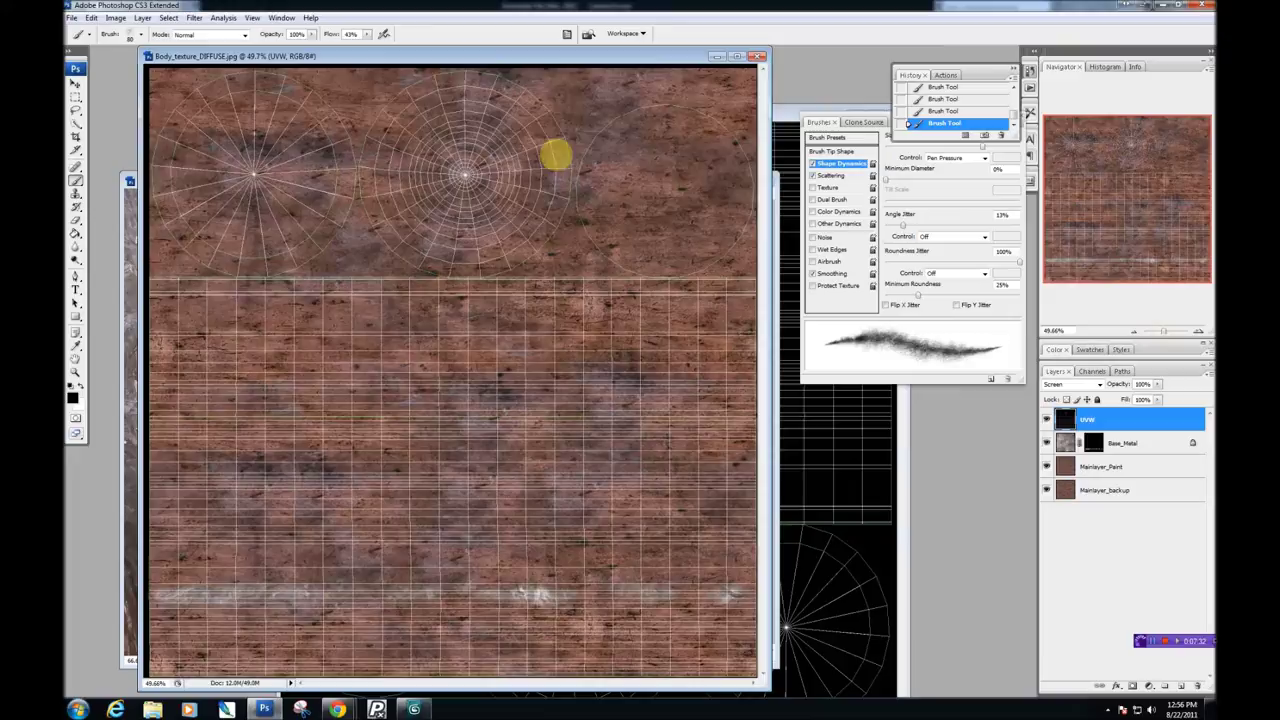
{"action": "left_click", "coordinate": [168, 17]}
{"action": "mouse_move", "coordinate": [193, 17]}
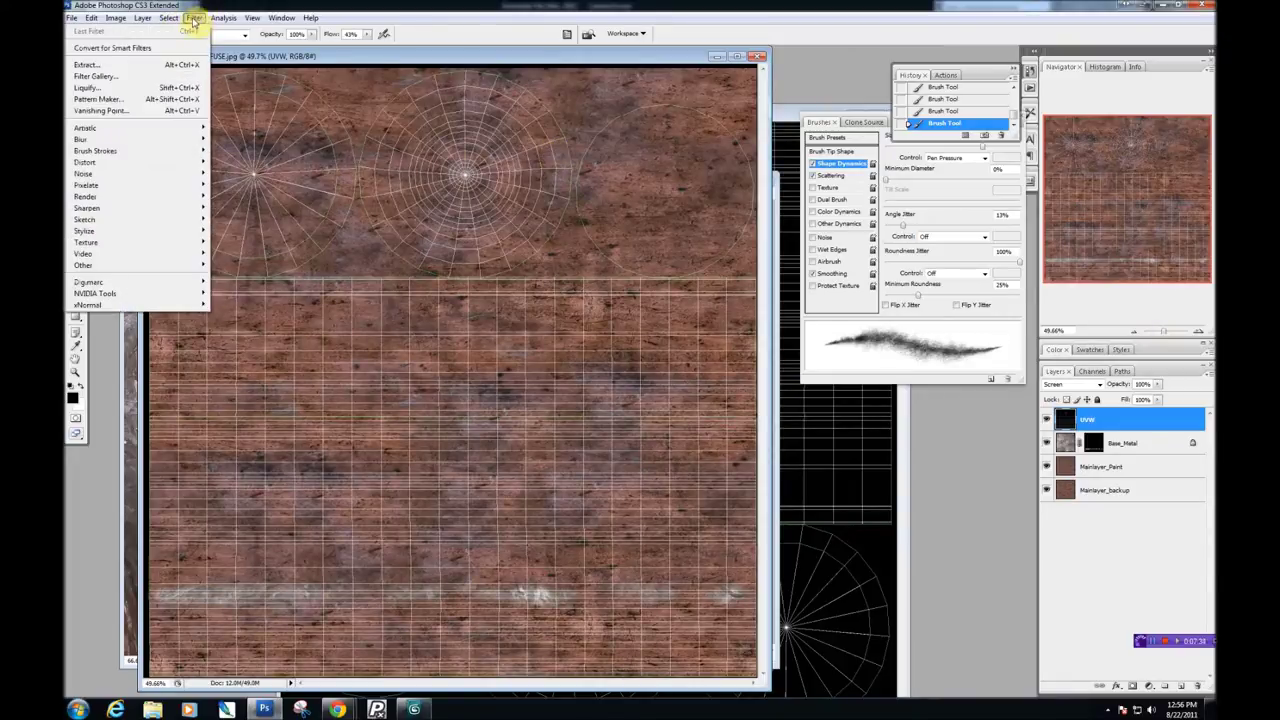
{"action": "left_click", "coordinate": [1121, 421]}
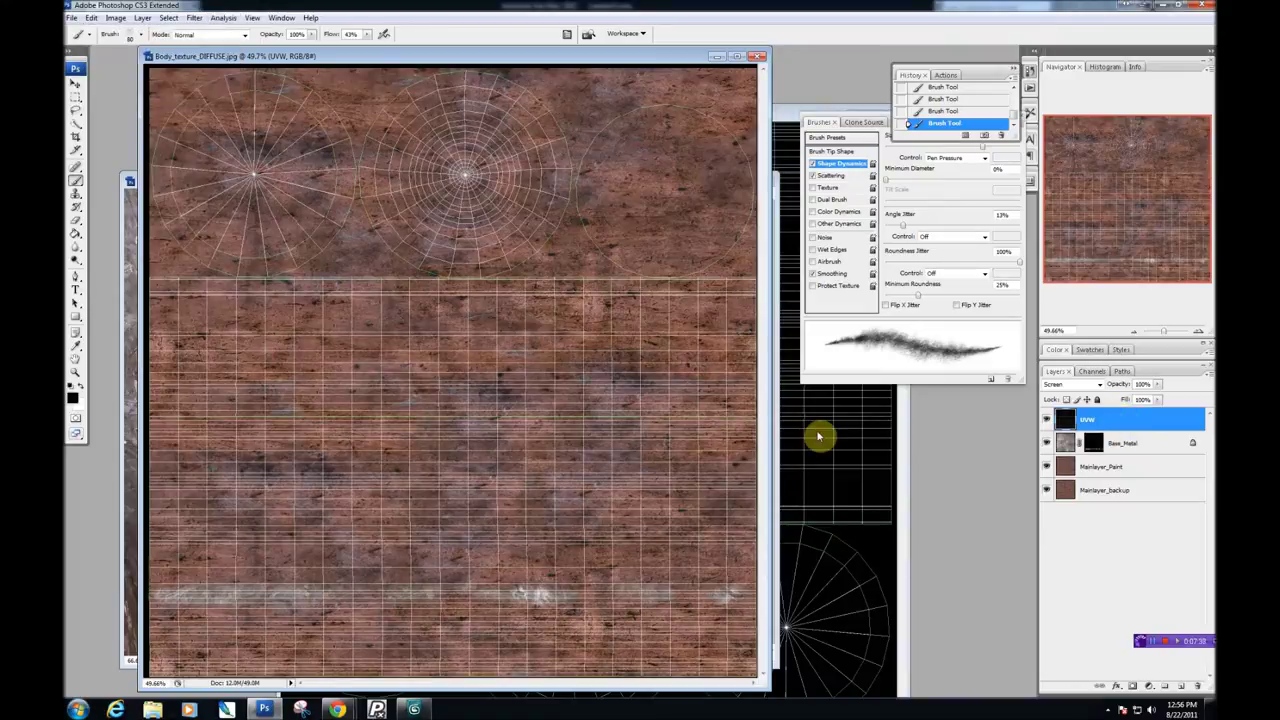
{"action": "left_click", "coordinate": [116, 17]}
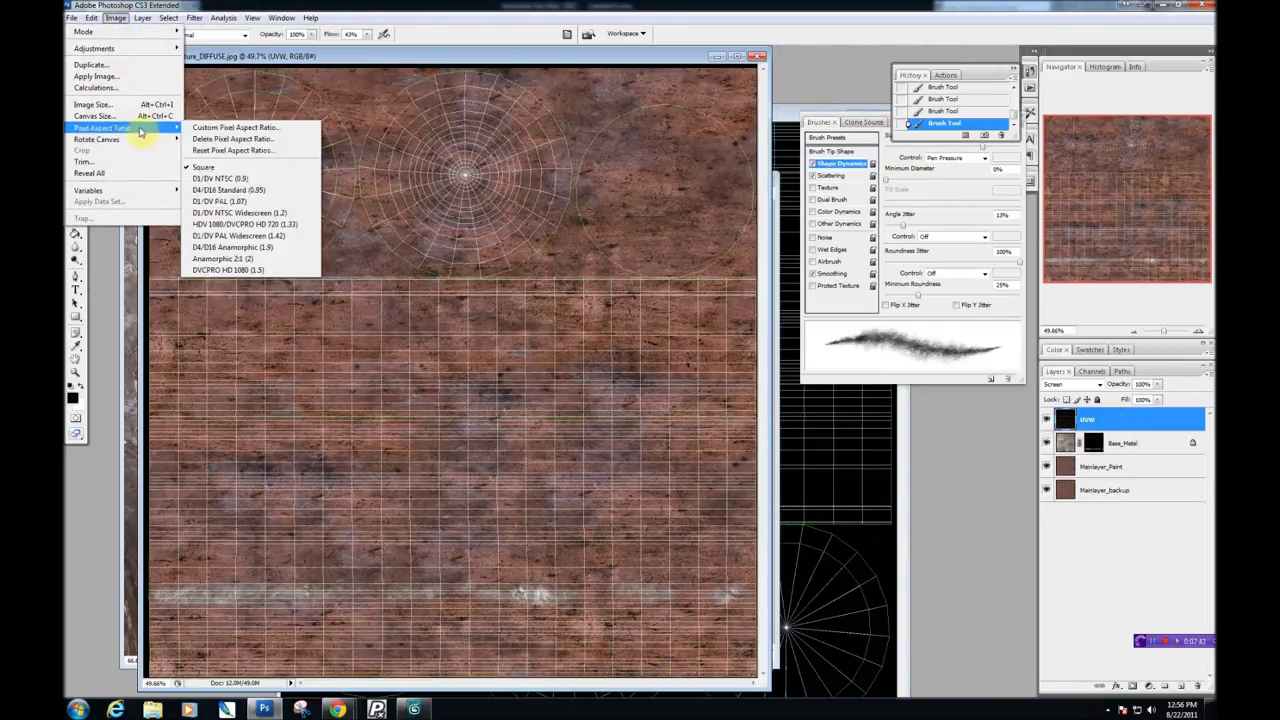
{"action": "left_click", "coordinate": [200, 134]}
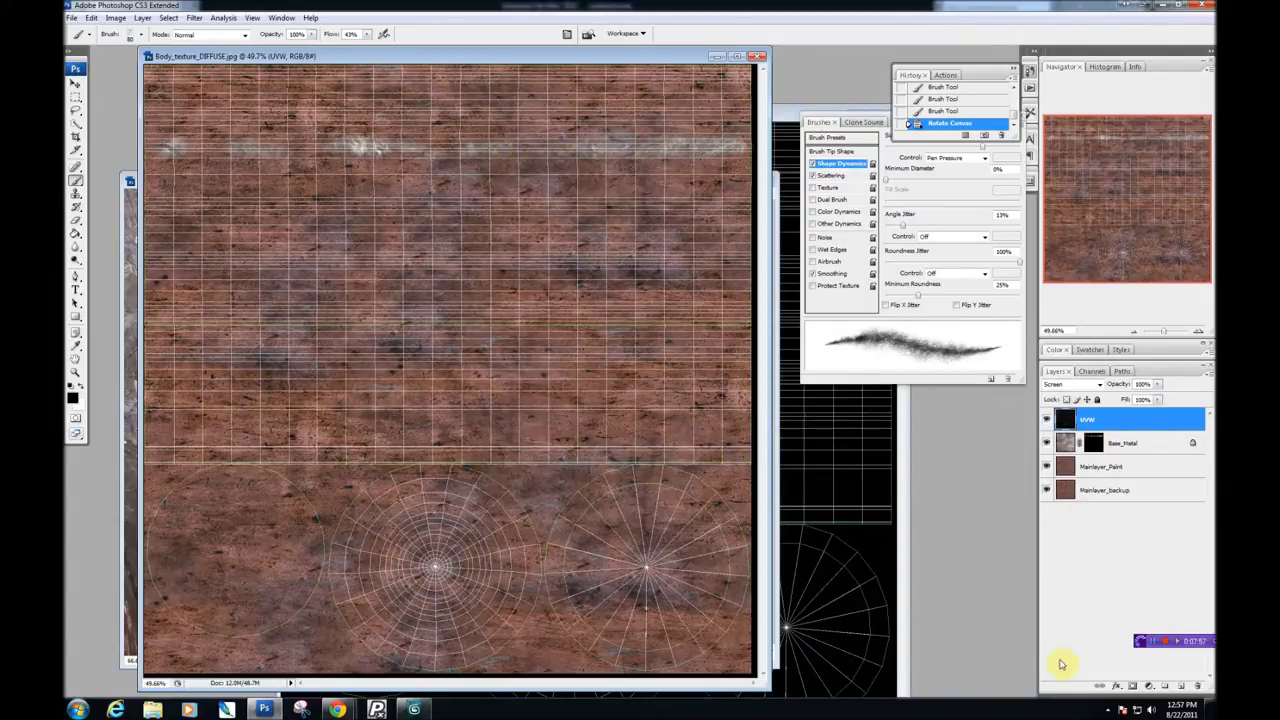
Save the texture as JPEG over Body_texture_DIFFUSE.jpg in the Body folder, with quality 12 (Maximum) and Baseline Standard format.
{"action": "left_click", "coordinate": [72, 18]}
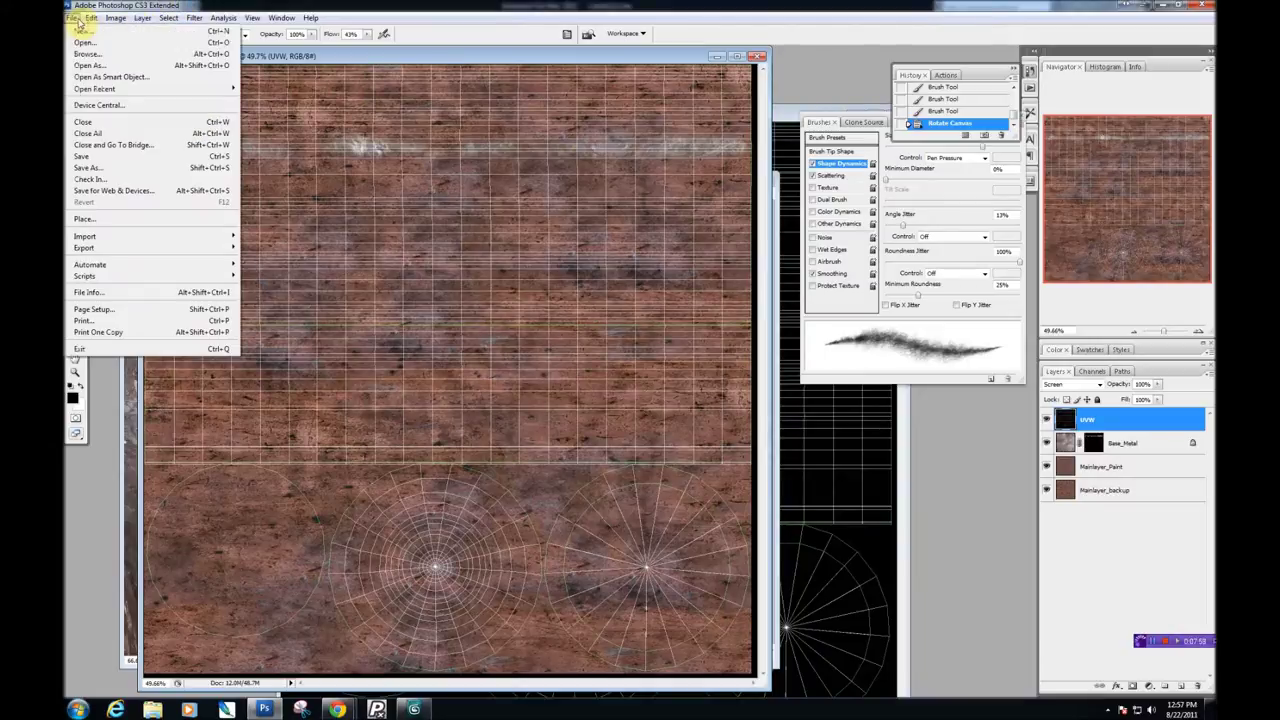
{"action": "left_click", "coordinate": [104, 167]}
{"action": "left_click", "coordinate": [555, 181]}
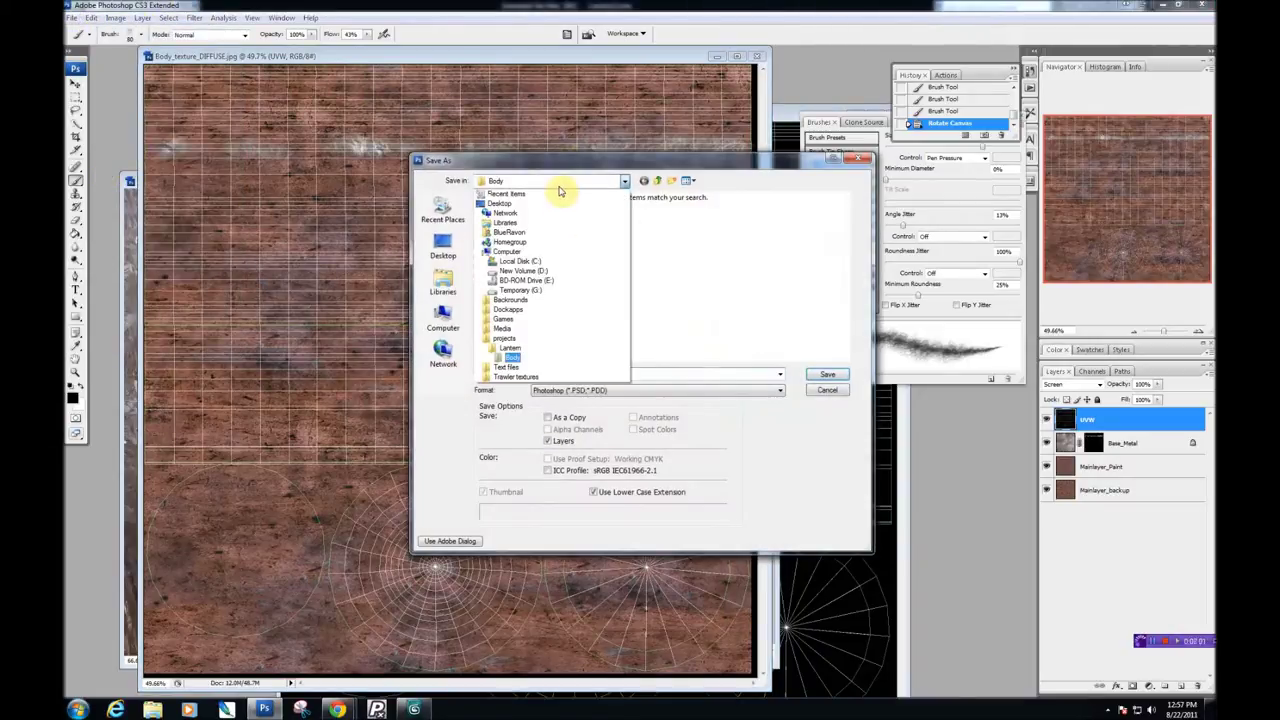
{"action": "left_click", "coordinate": [511, 357]}
{"action": "left_click", "coordinate": [616, 396]}
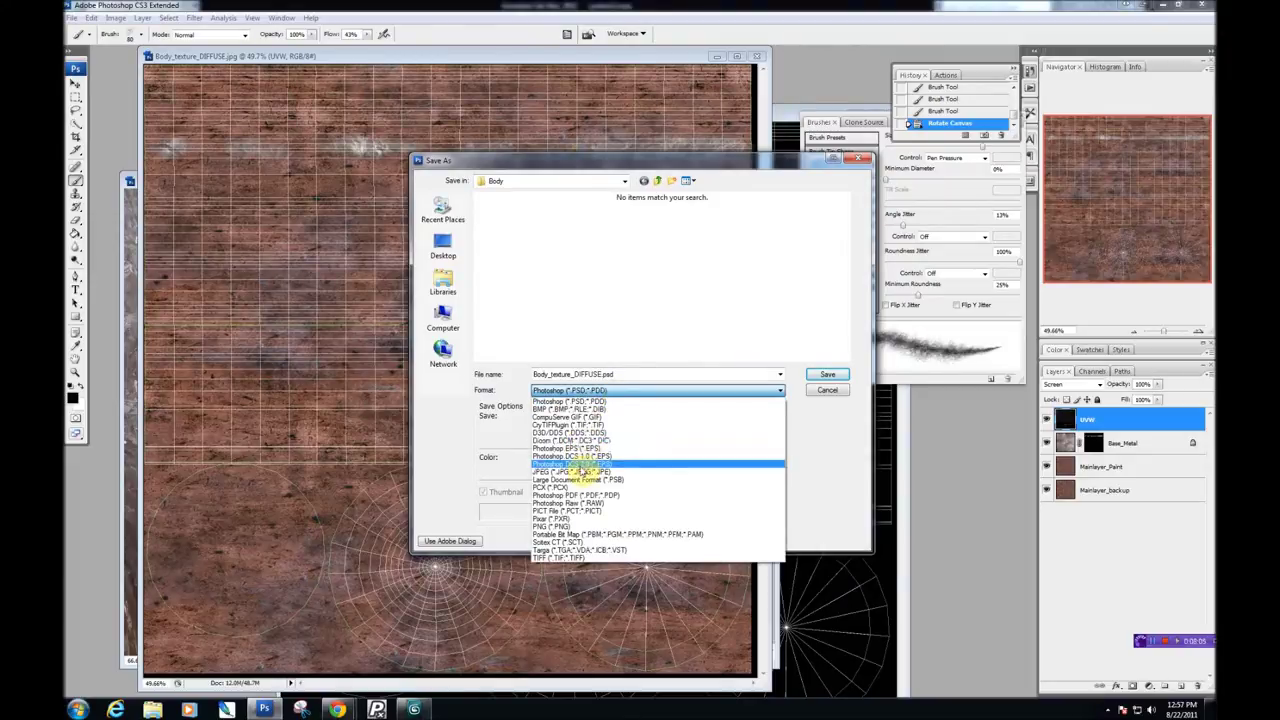
{"action": "left_click", "coordinate": [583, 471]}
{"action": "left_click", "coordinate": [828, 374]}
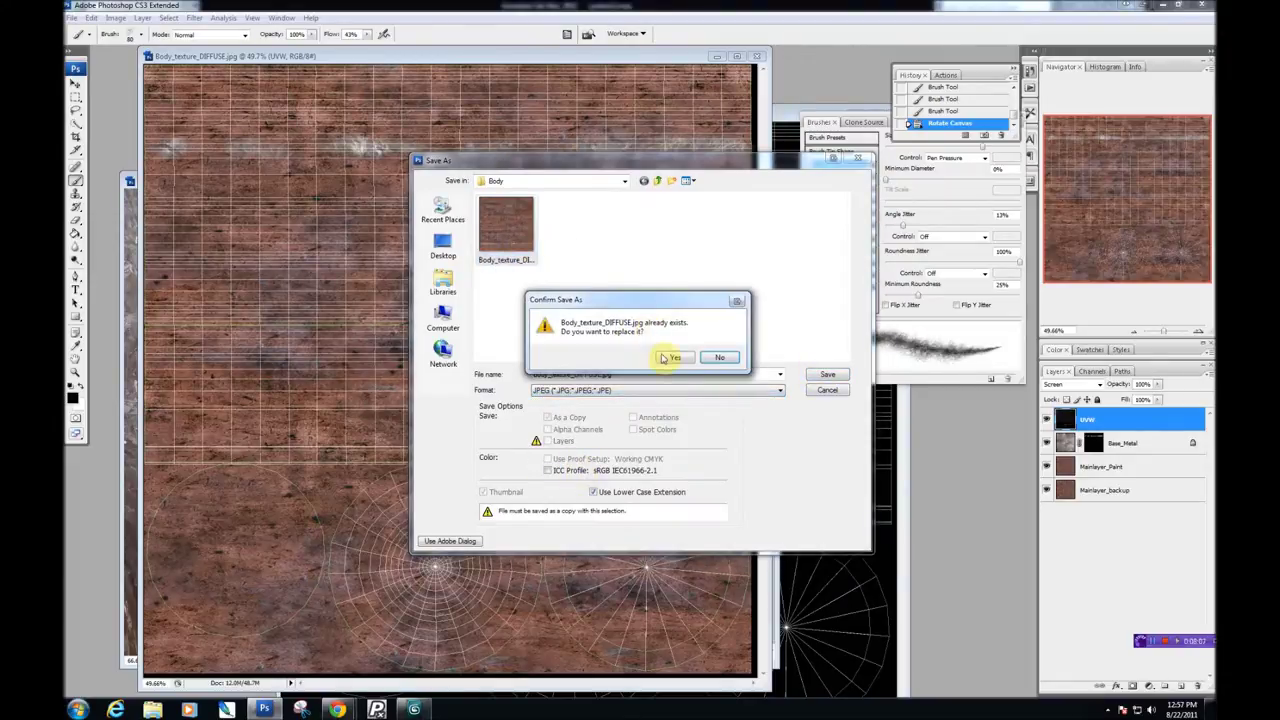
{"action": "left_click", "coordinate": [677, 357]}
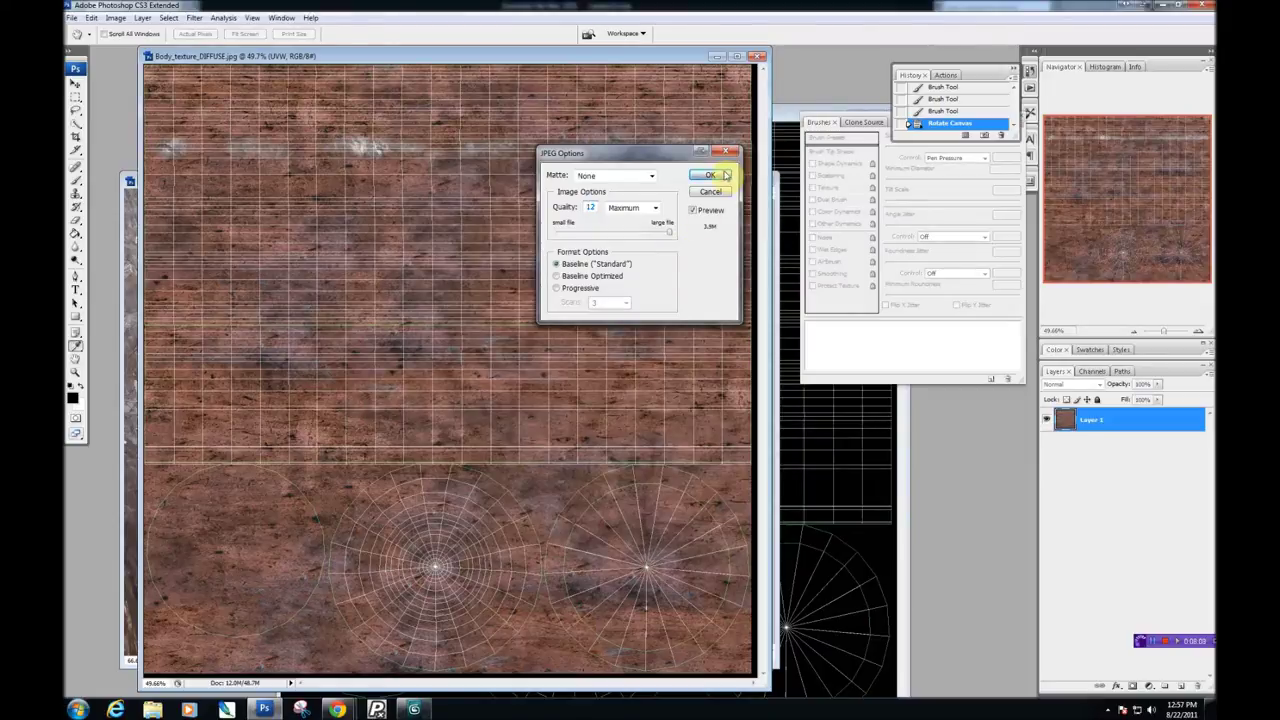
{"action": "left_click", "coordinate": [709, 175]}
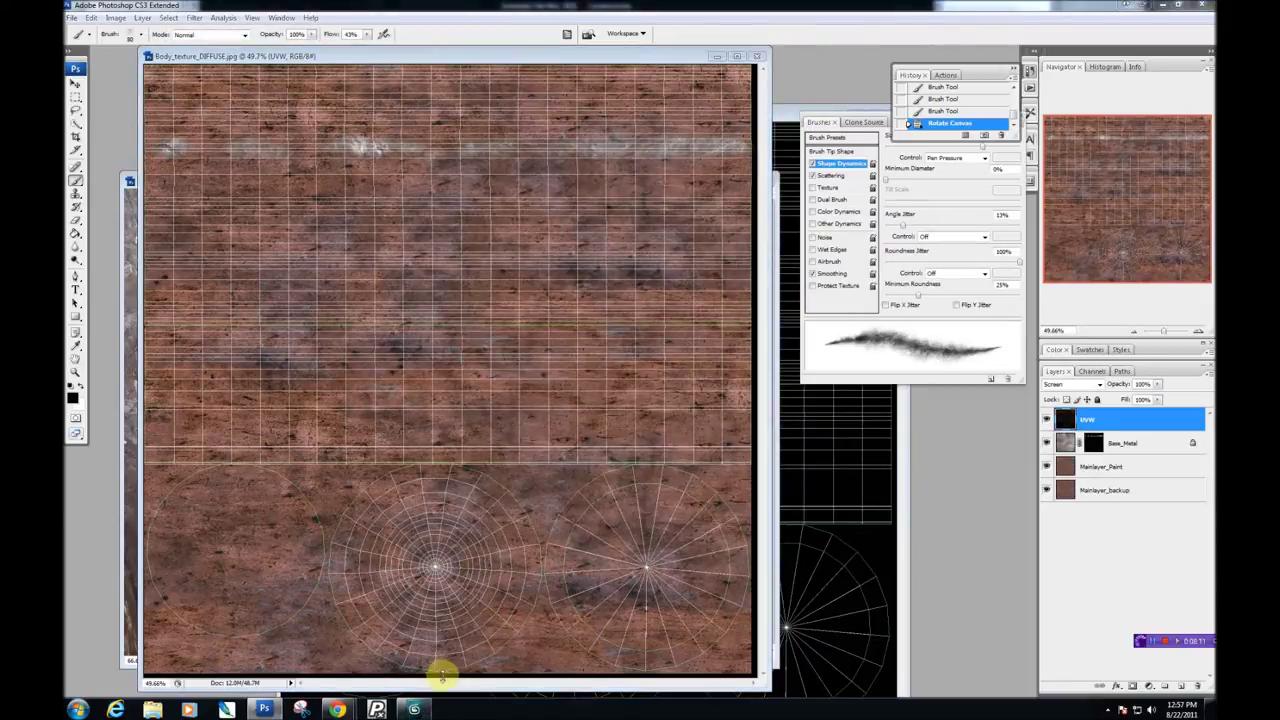
Switch to 3ds Max, examine the exposed metal band on the lantern body up close, and test-render the Perspective view.
{"action": "left_click", "coordinate": [414, 709]}
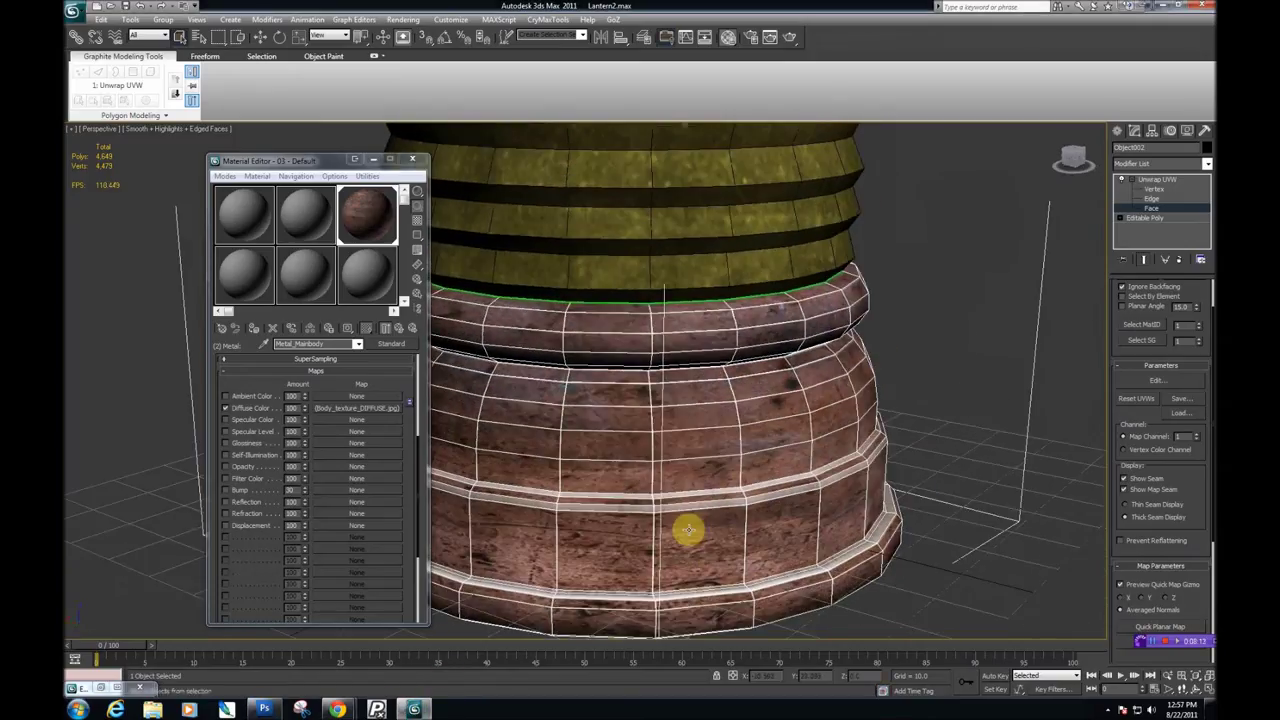
{"action": "scroll", "coordinate": [680, 537], "scroll_direction": "down", "scroll_amount": 3}
{"action": "left_click_drag", "start_coordinate": [680, 537], "coordinate": [646, 569]}
{"action": "scroll", "coordinate": [643, 463], "scroll_direction": "up", "scroll_amount": 3}
{"action": "mouse_move", "coordinate": [643, 463]}
{"action": "left_mouse_down"}
{"action": "mouse_move", "coordinate": [637, 488]}
{"action": "mouse_move", "coordinate": [717, 486]}
{"action": "mouse_move", "coordinate": [663, 529]}
{"action": "mouse_move", "coordinate": [571, 525]}
{"action": "mouse_move", "coordinate": [877, 503]}
{"action": "mouse_move", "coordinate": [666, 491]}
{"action": "mouse_move", "coordinate": [729, 497]}
{"action": "mouse_move", "coordinate": [577, 514]}
{"action": "mouse_move", "coordinate": [753, 478]}
{"action": "mouse_move", "coordinate": [734, 517]}
{"action": "mouse_move", "coordinate": [700, 526]}
{"action": "mouse_move", "coordinate": [711, 423]}
{"action": "mouse_move", "coordinate": [698, 470]}
{"action": "mouse_move", "coordinate": [660, 446]}
{"action": "mouse_move", "coordinate": [609, 443]}
{"action": "mouse_move", "coordinate": [694, 460]}
{"action": "mouse_move", "coordinate": [660, 460]}
{"action": "mouse_move", "coordinate": [723, 457]}
{"action": "mouse_move", "coordinate": [707, 477]}
{"action": "left_mouse_up"}
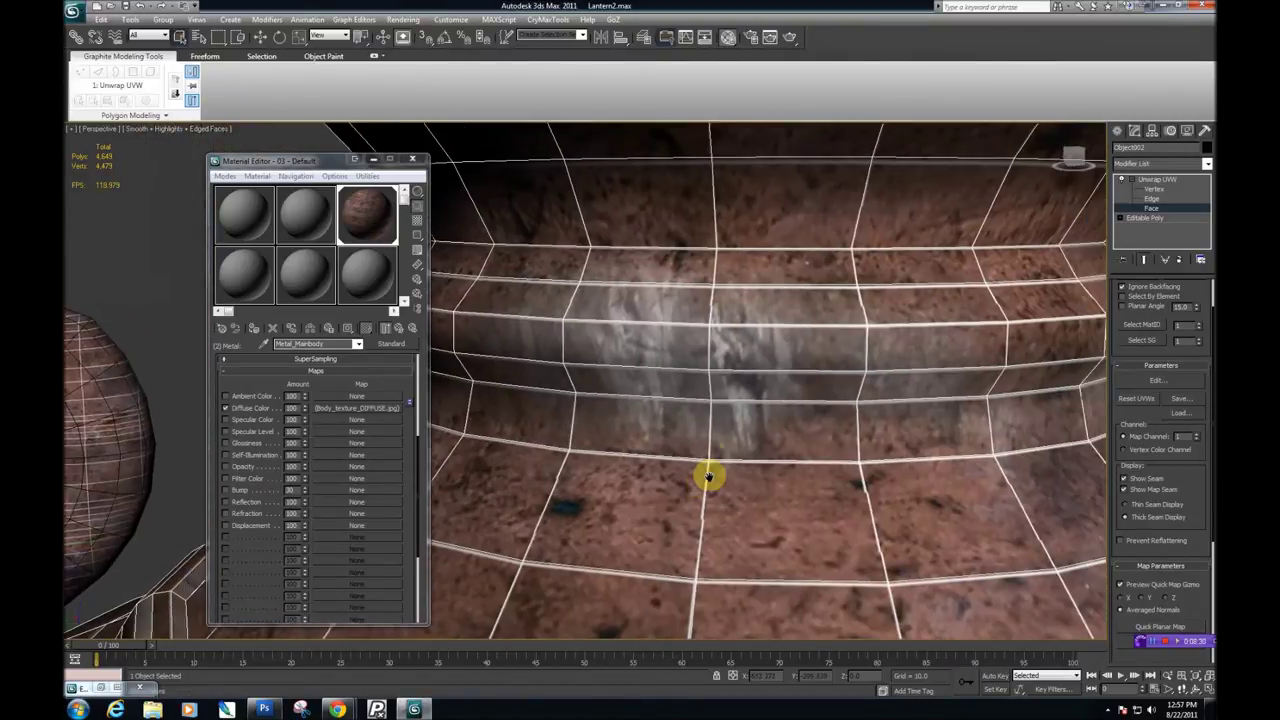
{"action": "left_click", "coordinate": [790, 37]}
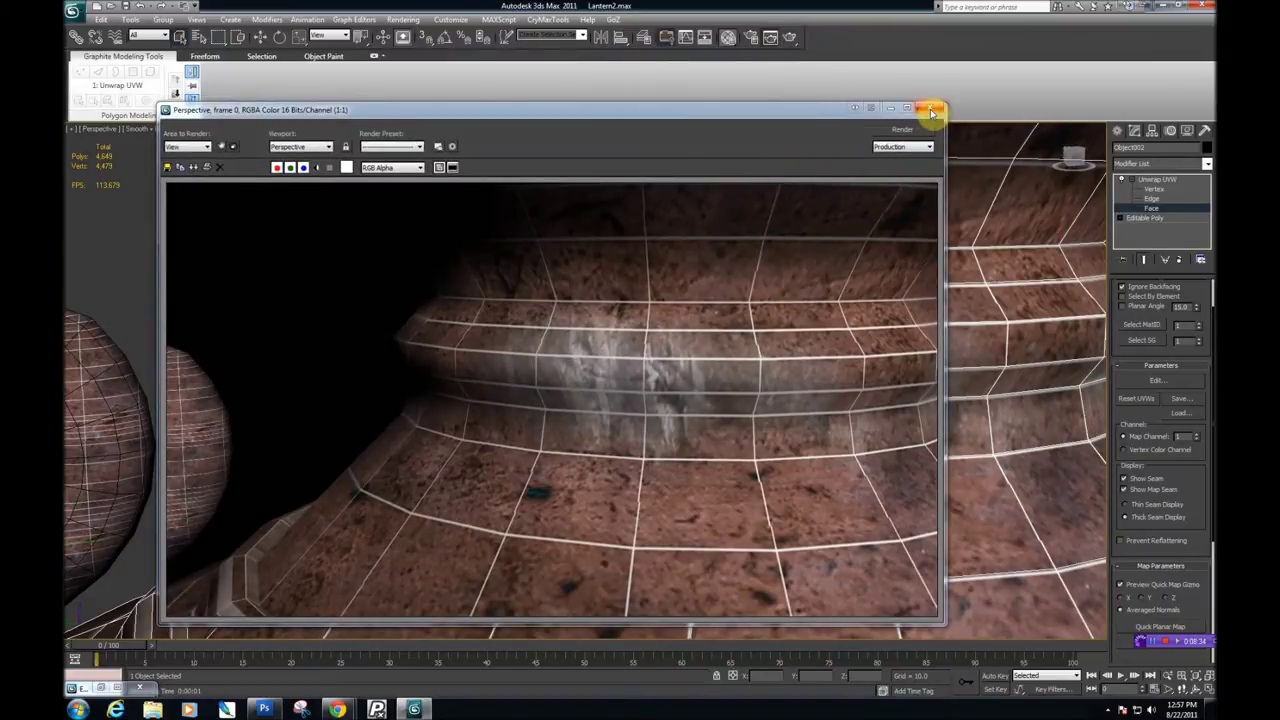
{"action": "left_click", "coordinate": [930, 110]}
{"action": "left_click_drag", "start_coordinate": [780, 386], "coordinate": [563, 463]}
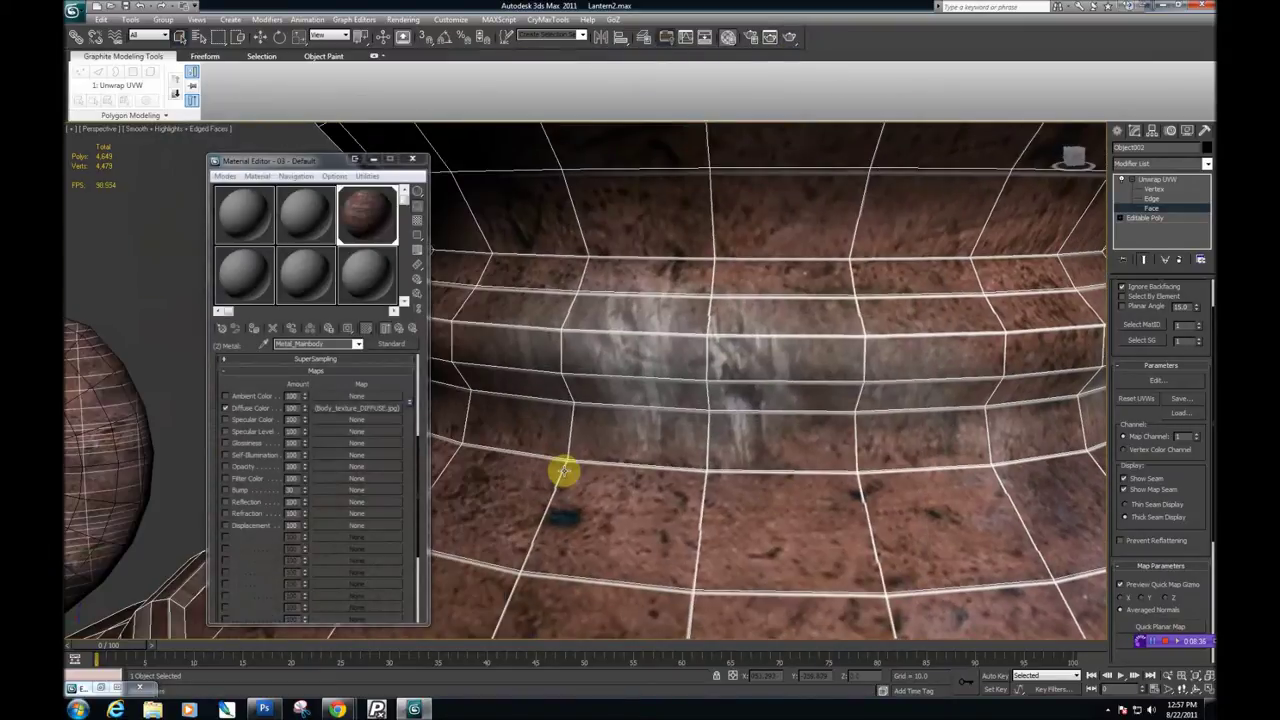
{"action": "left_click_drag", "start_coordinate": [620, 395], "coordinate": [583, 429]}
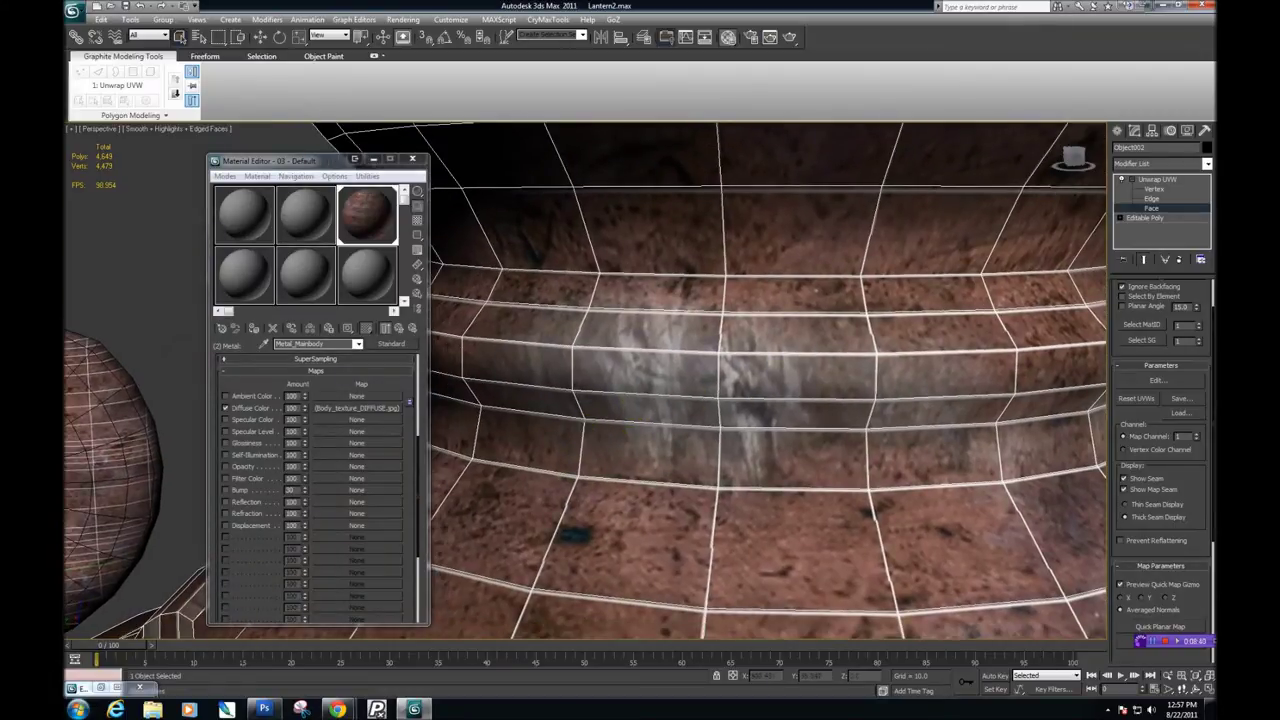
Switch back to Photoshop and set the brush's flow to 100%.
{"action": "left_click", "coordinate": [264, 709]}
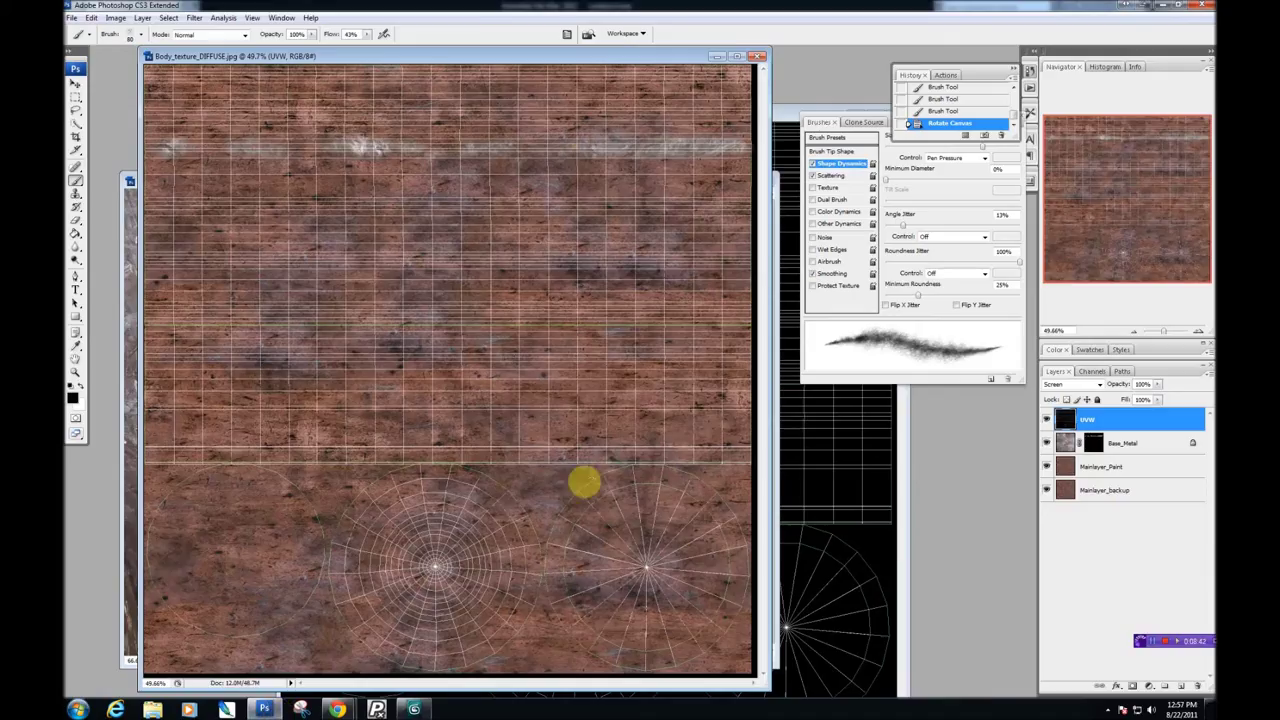
{"action": "left_click_drag", "start_coordinate": [1163, 334], "coordinate": [1168, 334]}
{"action": "left_click_drag", "start_coordinate": [763, 400], "coordinate": [743, 167]}
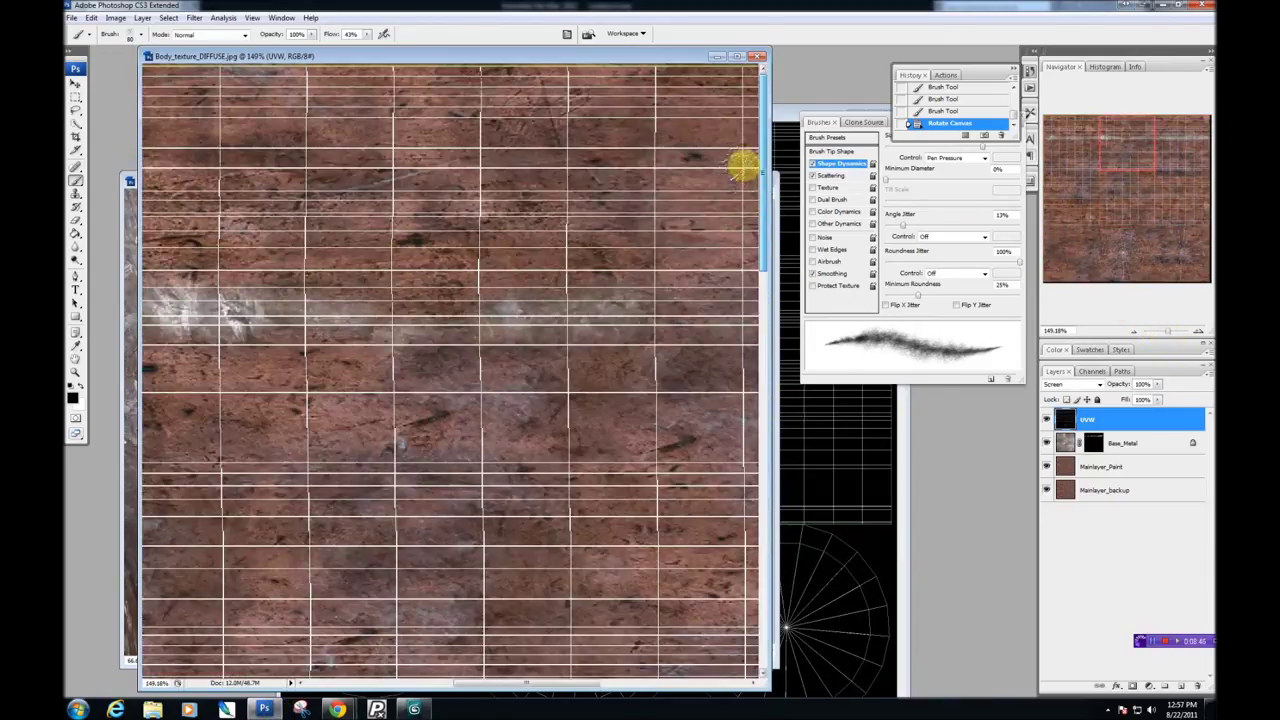
{"action": "left_click_drag", "start_coordinate": [505, 684], "coordinate": [630, 685]}
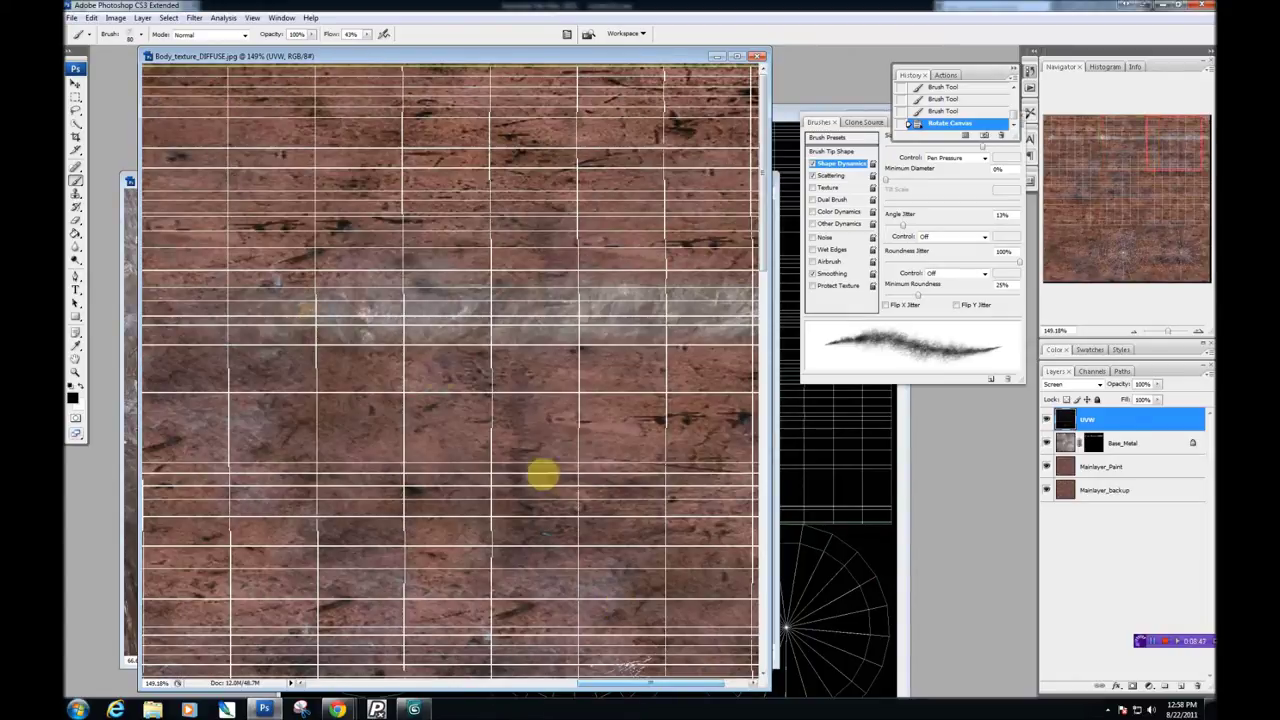
{"action": "left_click_drag", "start_coordinate": [357, 309], "coordinate": [336, 324]}
{"action": "right_click", "coordinate": [316, 309]}
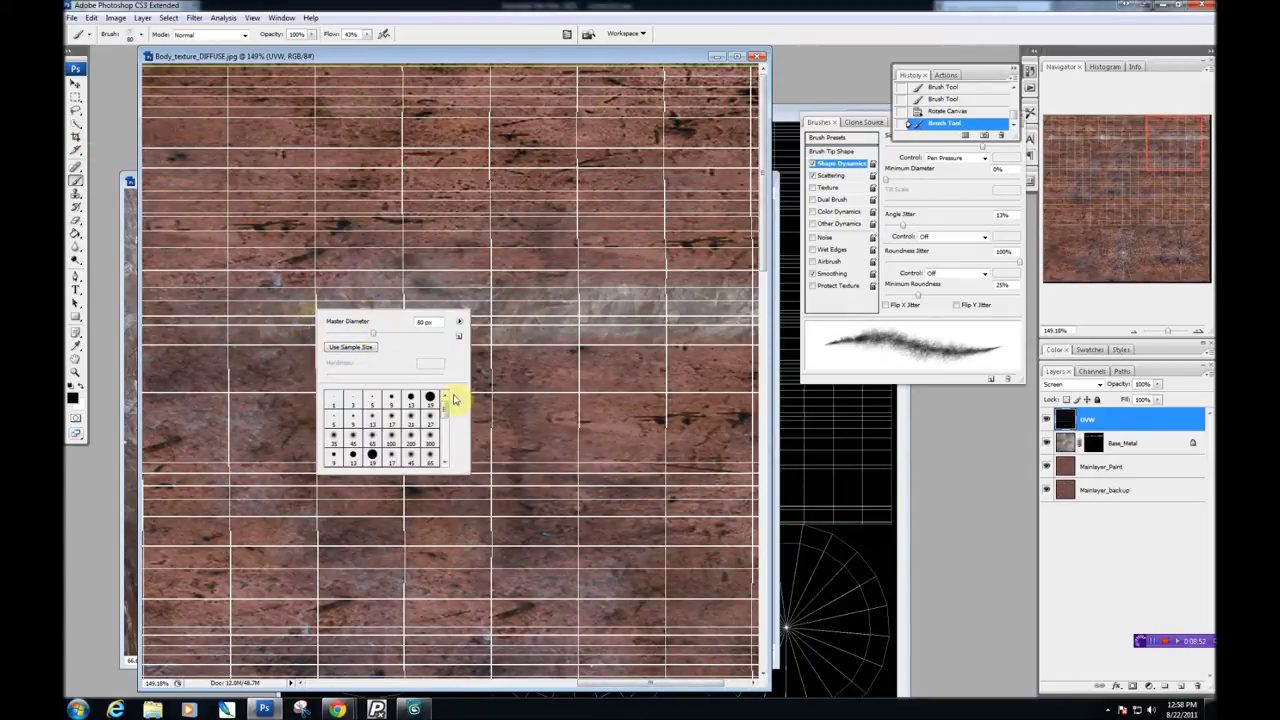
{"action": "left_click", "coordinate": [370, 34]}
{"action": "left_click_drag", "start_coordinate": [372, 46], "coordinate": [530, 64]}
{"action": "mouse_move", "coordinate": [464, 374]}
{"action": "left_mouse_down"}
{"action": "mouse_move", "coordinate": [417, 340]}
{"action": "mouse_move", "coordinate": [217, 353]}
{"action": "left_mouse_up"}
{"action": "mouse_move", "coordinate": [495, 281]}
{"action": "left_mouse_down"}
{"action": "mouse_move", "coordinate": [545, 260]}
{"action": "mouse_move", "coordinate": [576, 285]}
{"action": "left_mouse_up"}
{"action": "key", "text": "ctrl+z"}
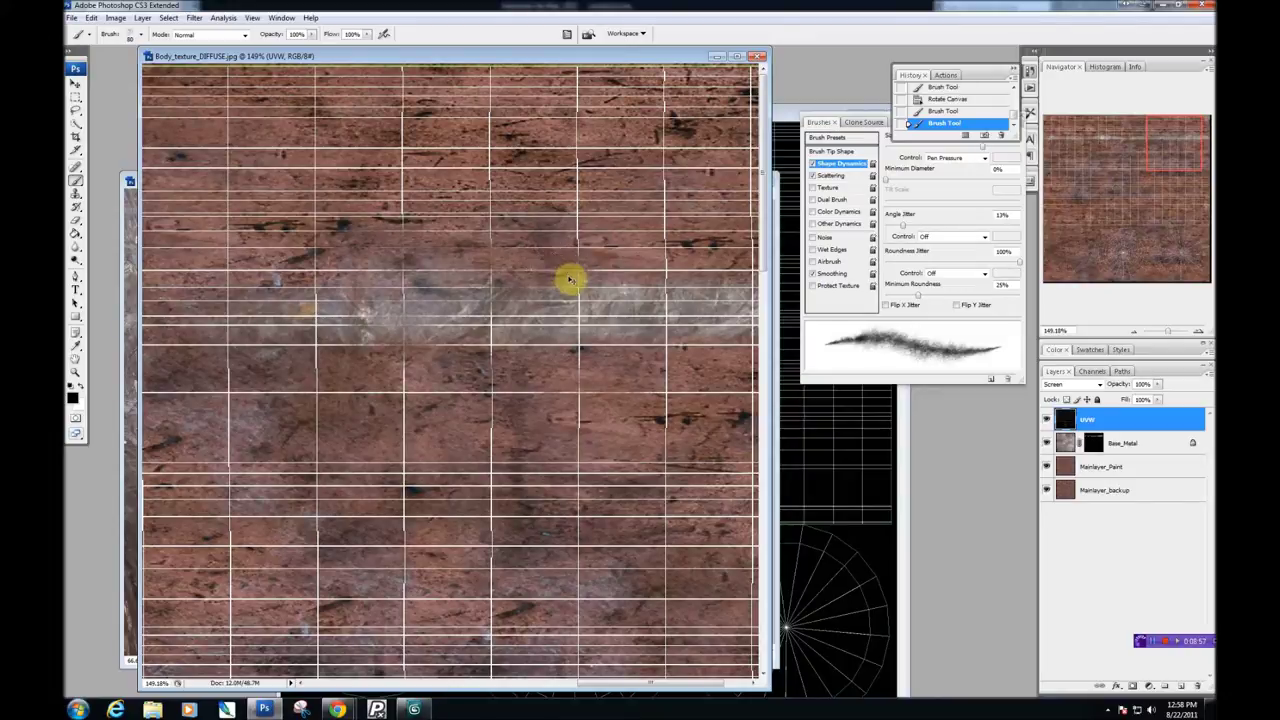
{"action": "key", "text": "ctrl+z"}
{"action": "left_click", "coordinate": [965, 100]}
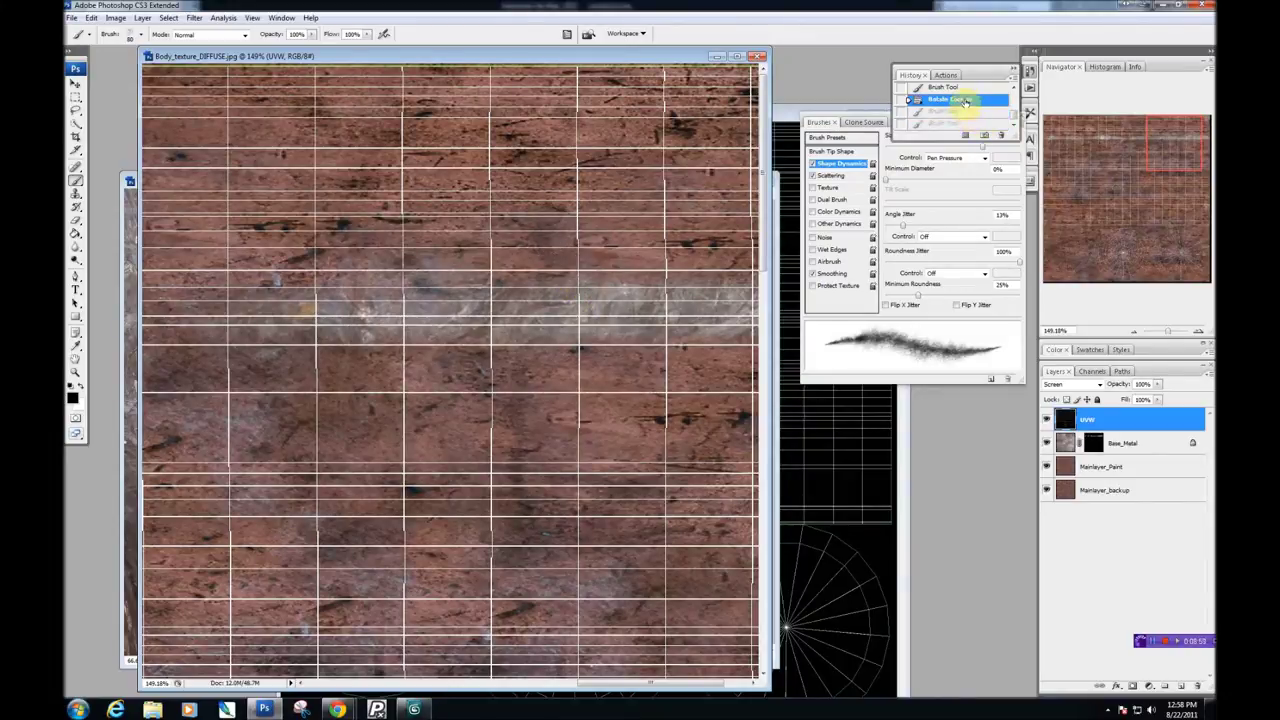
Brush white onto the Base_Metal layer mask along the horizontal band to reveal scratched metal around its edges.
{"action": "left_click", "coordinate": [1108, 462]}
{"action": "left_click", "coordinate": [1092, 448]}
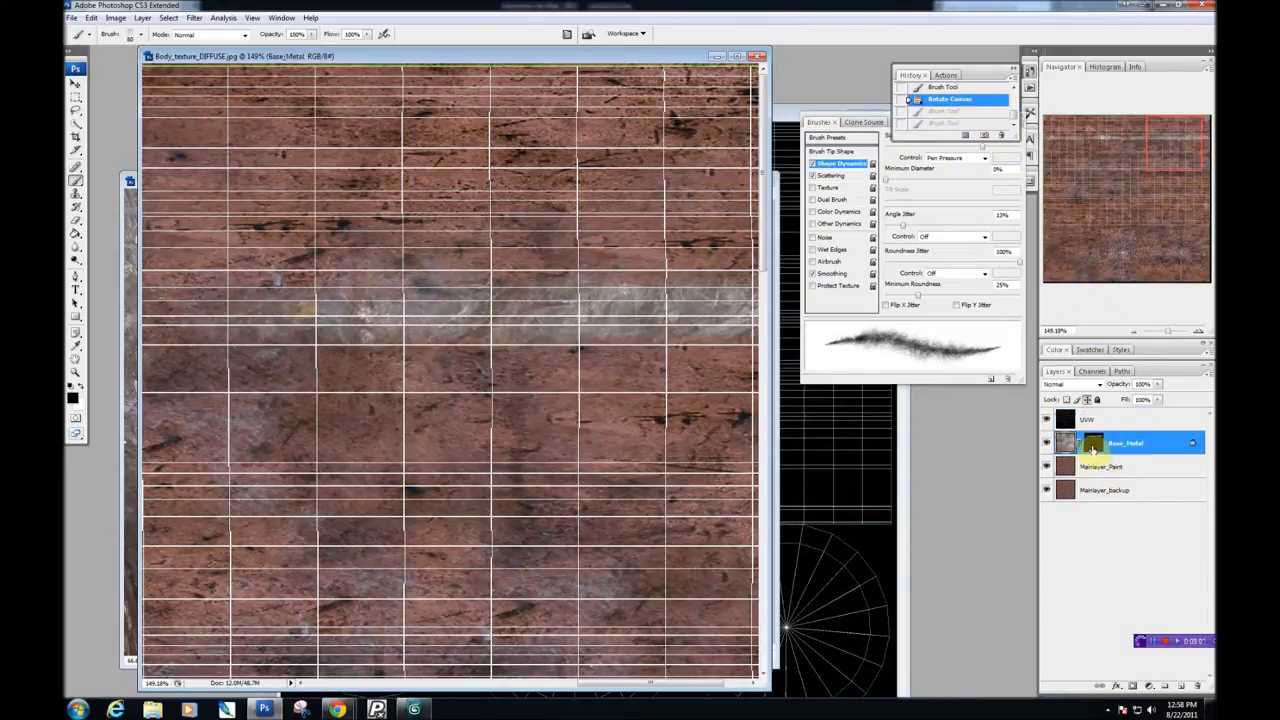
{"action": "mouse_move", "coordinate": [361, 318]}
{"action": "left_mouse_down"}
{"action": "mouse_move", "coordinate": [288, 327]}
{"action": "mouse_move", "coordinate": [226, 304]}
{"action": "mouse_move", "coordinate": [343, 316]}
{"action": "mouse_move", "coordinate": [181, 293]}
{"action": "mouse_move", "coordinate": [262, 293]}
{"action": "left_mouse_up"}
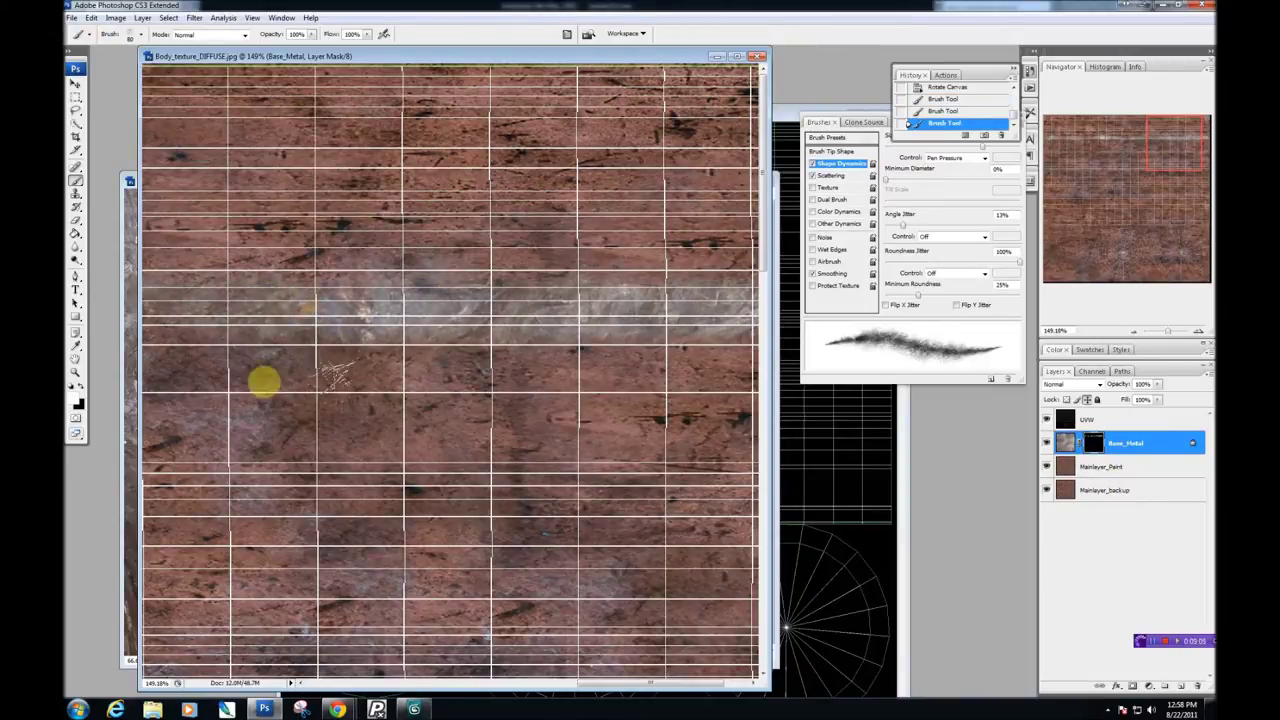
{"action": "left_click_drag", "start_coordinate": [593, 685], "coordinate": [505, 683]}
{"action": "scroll", "coordinate": [590, 532], "scroll_direction": "down", "scroll_amount": 1}
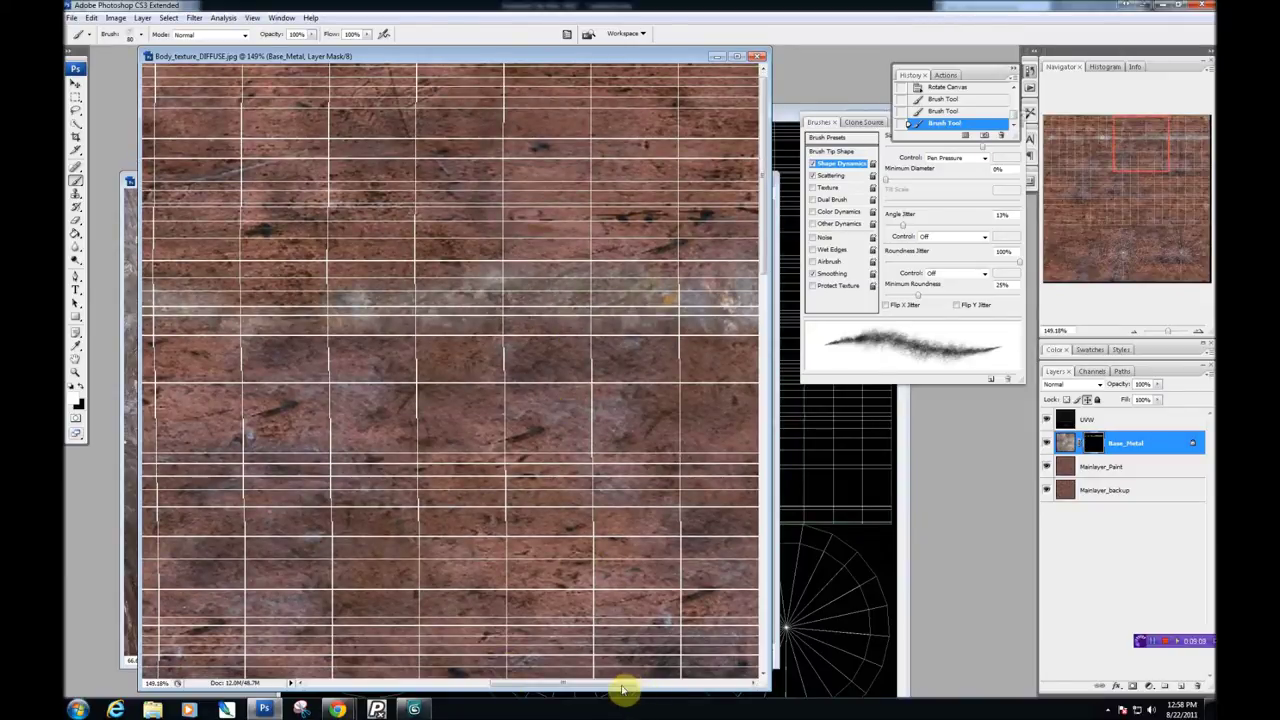
{"action": "left_click_drag", "start_coordinate": [628, 685], "coordinate": [595, 685]}
{"action": "mouse_move", "coordinate": [660, 275]}
{"action": "left_mouse_down"}
{"action": "mouse_move", "coordinate": [271, 307]}
{"action": "mouse_move", "coordinate": [518, 330]}
{"action": "left_mouse_up"}
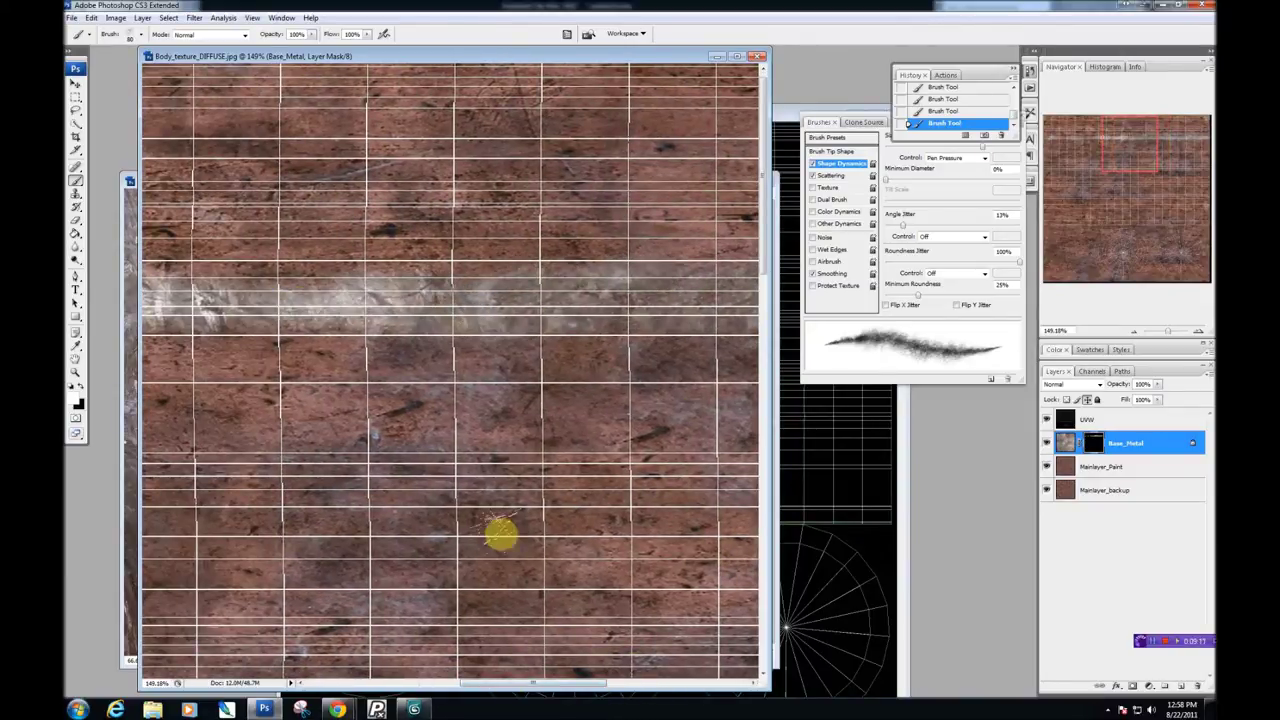
{"action": "left_click_drag", "start_coordinate": [508, 683], "coordinate": [408, 683]}
{"action": "mouse_move", "coordinate": [481, 293]}
{"action": "left_mouse_down"}
{"action": "mouse_move", "coordinate": [343, 320]}
{"action": "mouse_move", "coordinate": [437, 345]}
{"action": "left_mouse_up"}
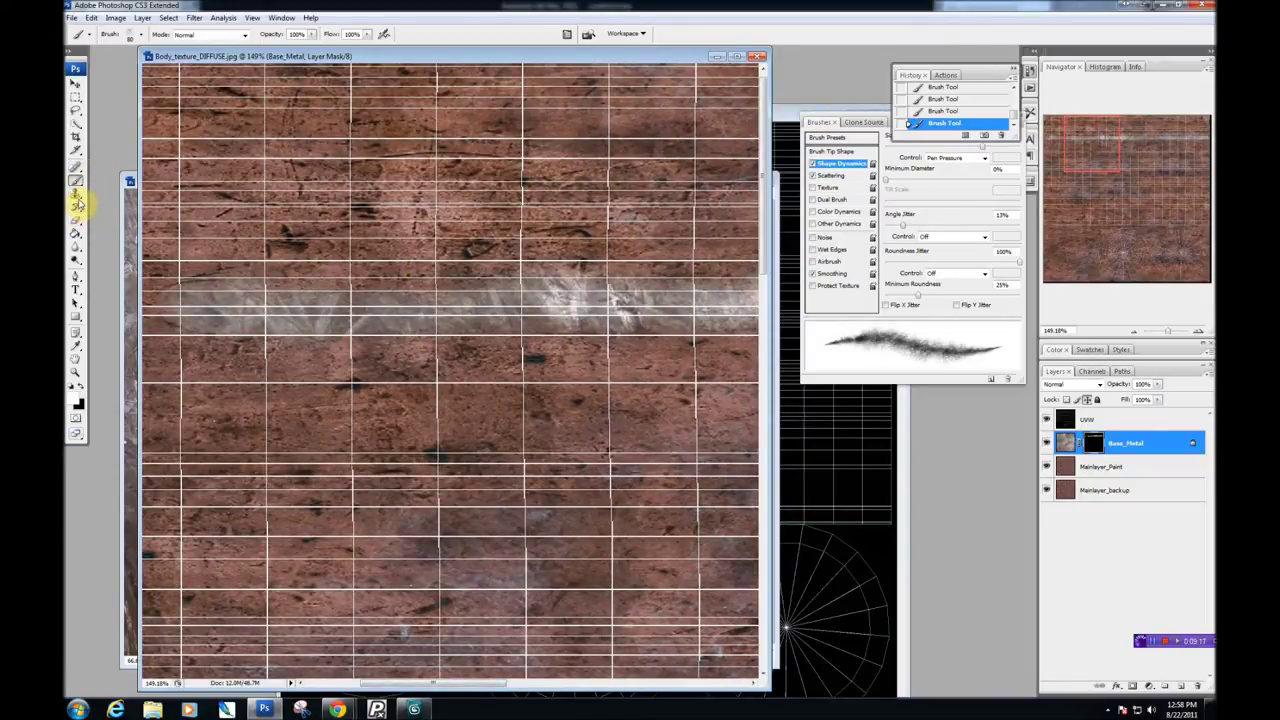
Switch to the Pencil tool and choose the speckled 256 brush tip, reduced to 49 px.
{"action": "left_click", "coordinate": [76, 184]}
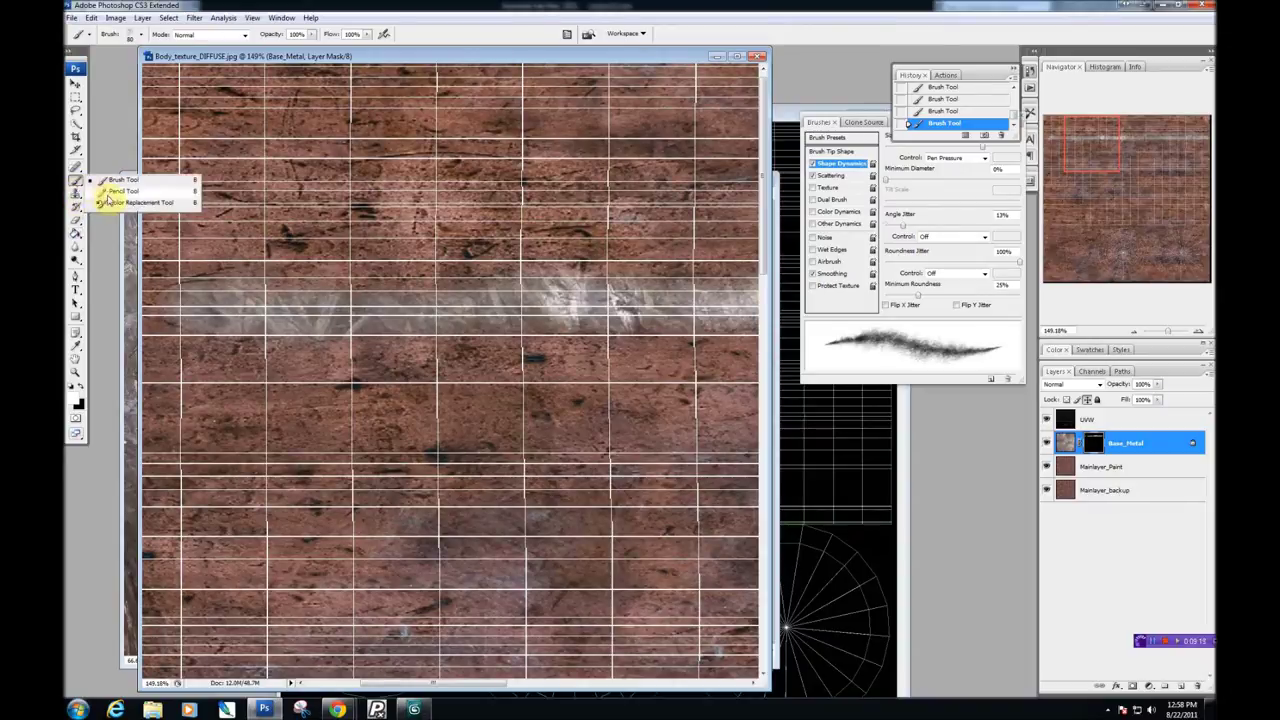
{"action": "left_click", "coordinate": [122, 191]}
{"action": "right_click", "coordinate": [382, 290]}
{"action": "left_click_drag", "start_coordinate": [505, 373], "coordinate": [508, 437]}
{"action": "left_click", "coordinate": [412, 438]}
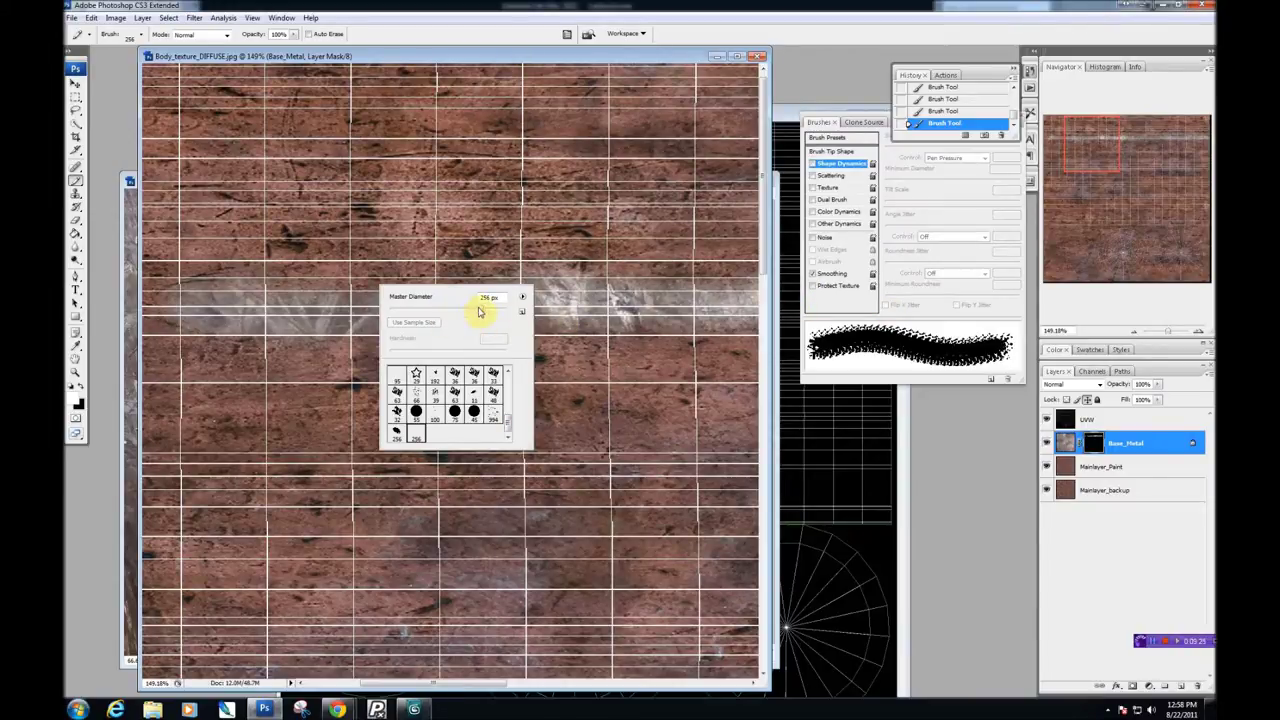
{"action": "left_click", "coordinate": [583, 303]}
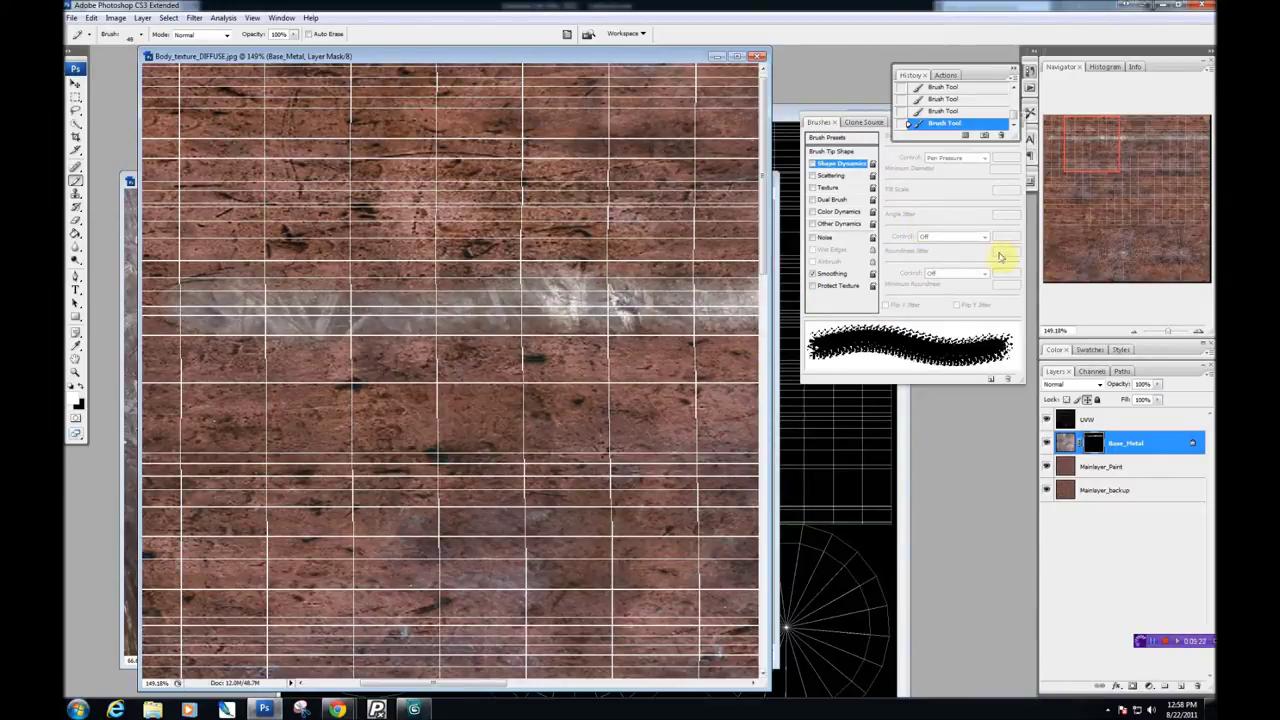
Enable Shape Dynamics and Scattering for the pencil tip, and set Size Jitter to 15%.
{"action": "left_click", "coordinate": [830, 163]}
{"action": "left_click", "coordinate": [815, 163]}
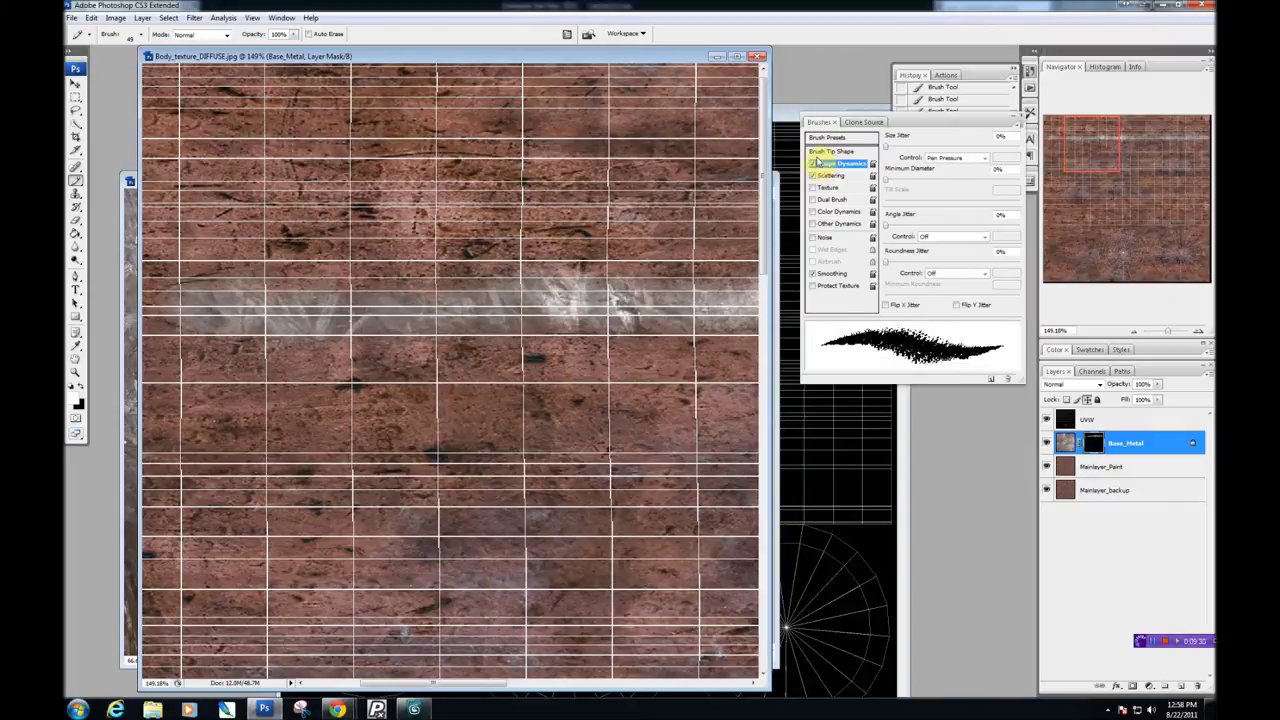
{"action": "left_click_drag", "start_coordinate": [897, 152], "coordinate": [906, 150]}
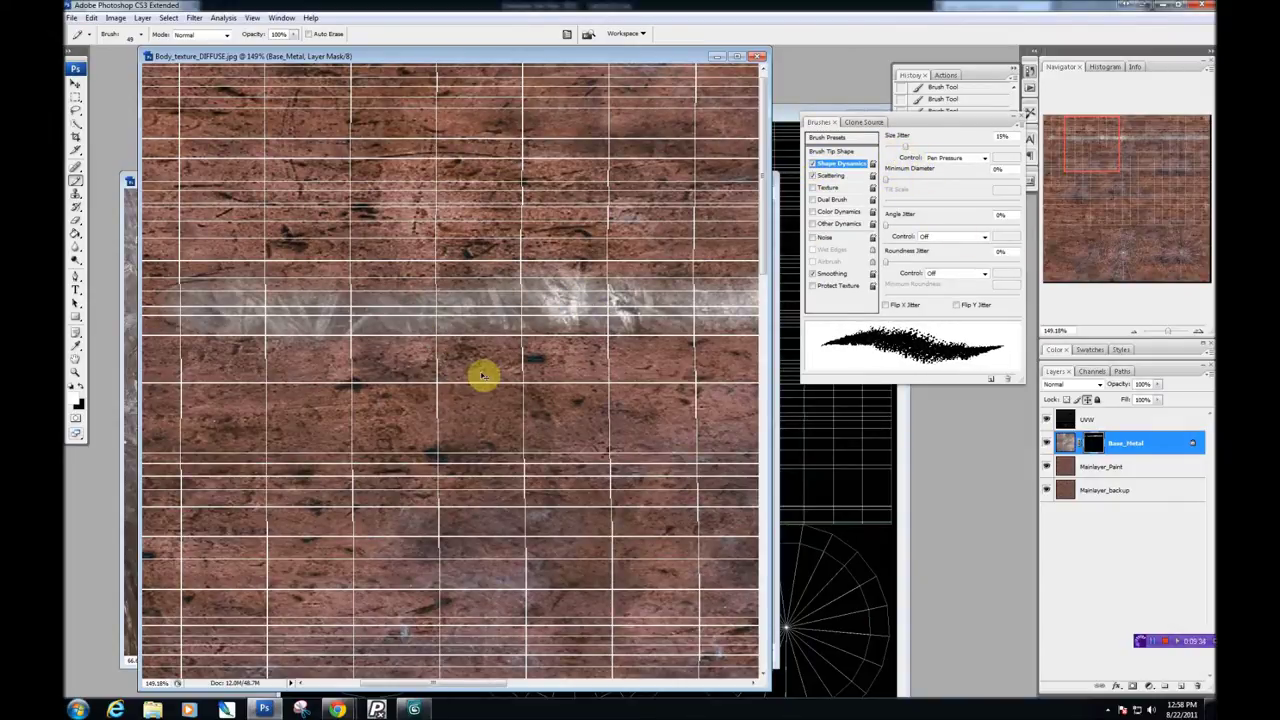
Lower the pencil's opacity and paint speckled wear on the Base_Metal mask along the metal band's edges and in a second band below it.
{"action": "mouse_move", "coordinate": [592, 342]}
{"action": "left_mouse_down"}
{"action": "mouse_move", "coordinate": [384, 355]}
{"action": "mouse_move", "coordinate": [372, 402]}
{"action": "left_mouse_up"}
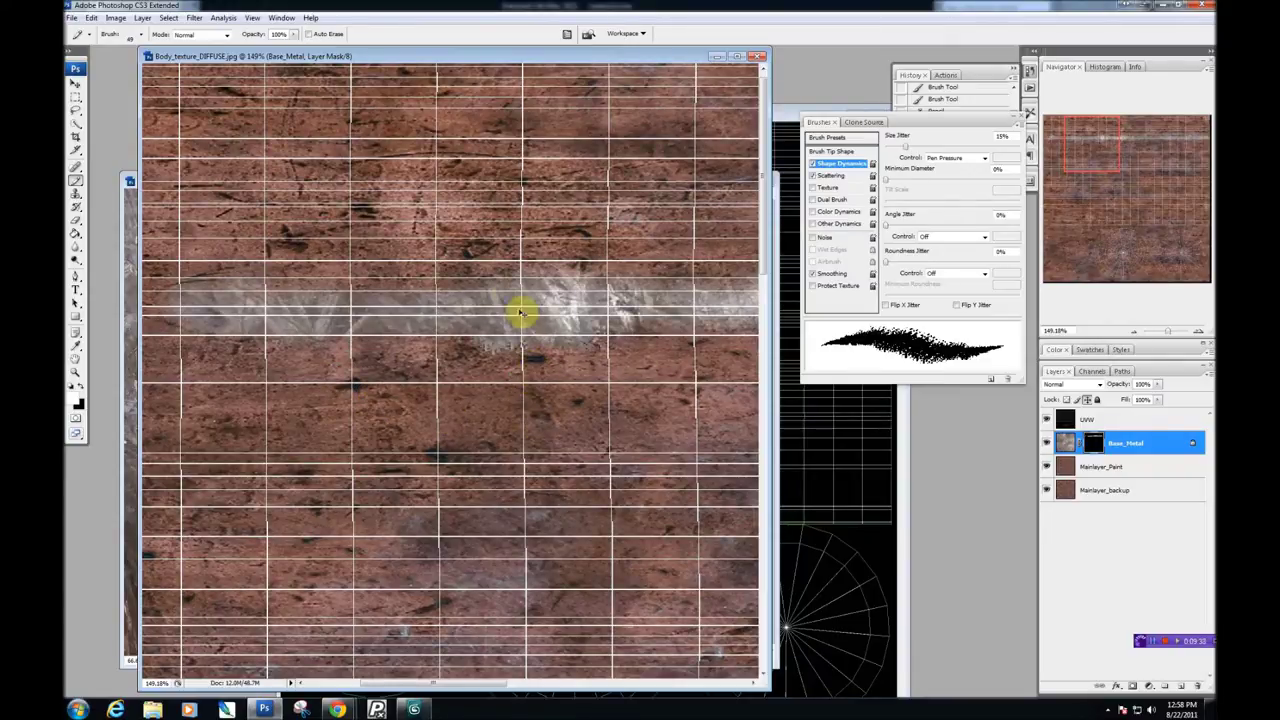
{"action": "right_click", "coordinate": [494, 338]}
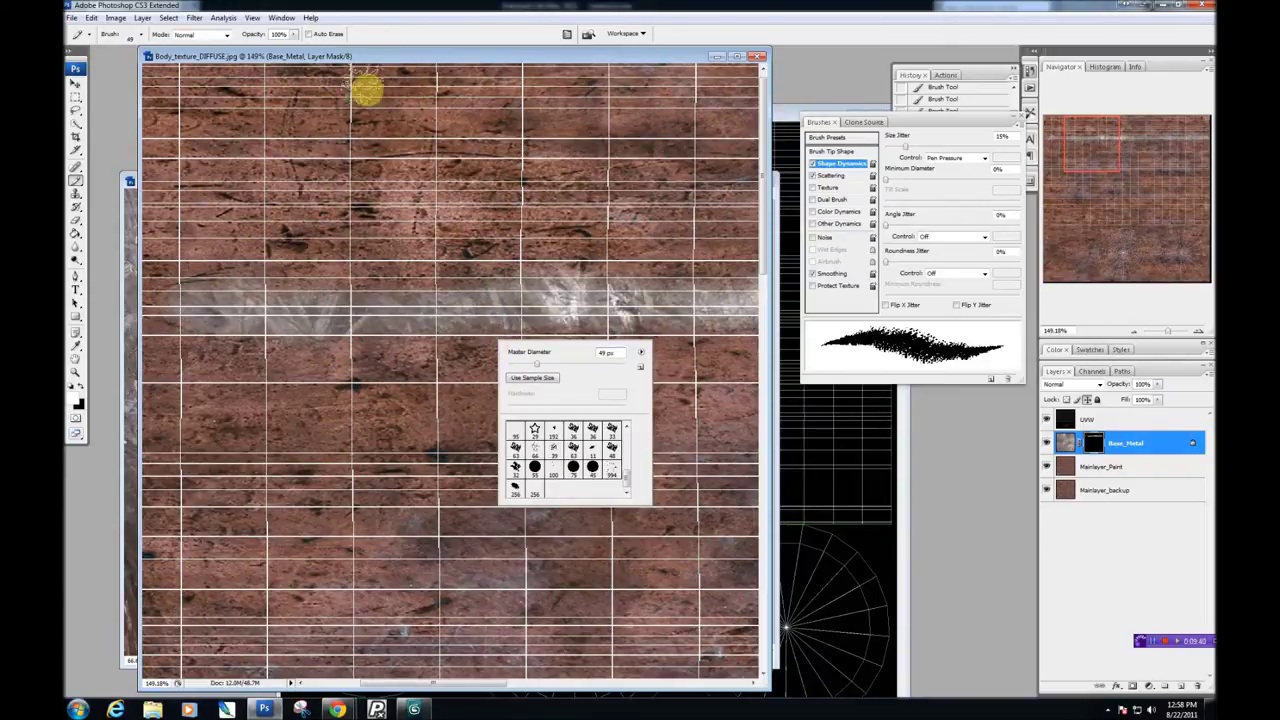
{"action": "left_click", "coordinate": [316, 38]}
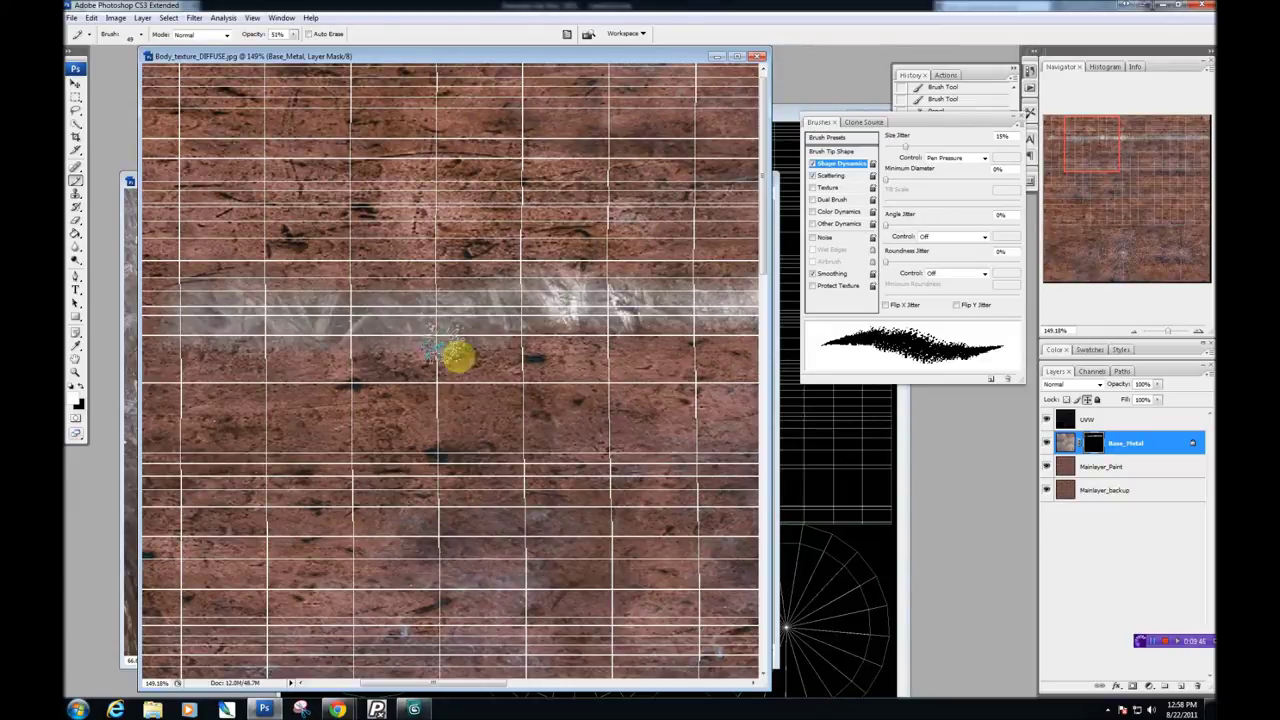
{"action": "left_click_drag", "start_coordinate": [506, 684], "coordinate": [400, 684]}
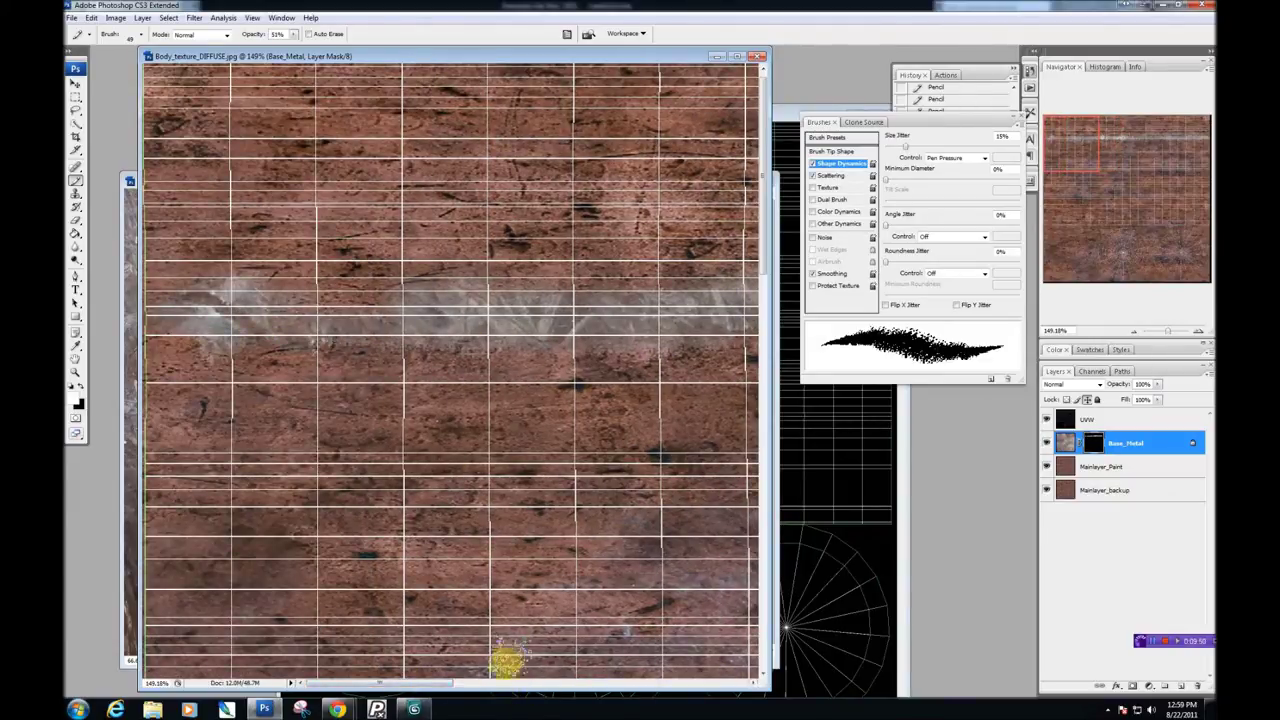
{"action": "left_click_drag", "start_coordinate": [443, 685], "coordinate": [718, 672]}
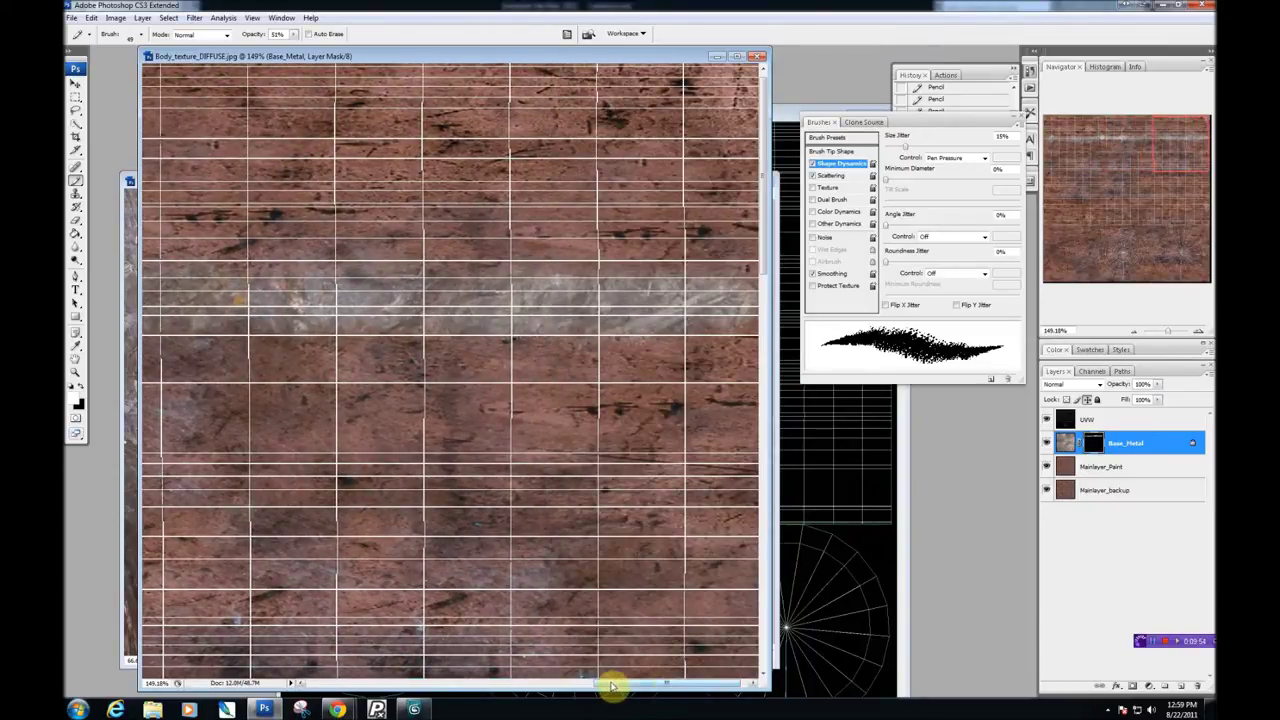
{"action": "left_click_drag", "start_coordinate": [612, 686], "coordinate": [619, 686]}
{"action": "left_click_drag", "start_coordinate": [674, 354], "coordinate": [660, 326]}
{"action": "mouse_move", "coordinate": [440, 510]}
{"action": "left_mouse_down"}
{"action": "mouse_move", "coordinate": [504, 503]}
{"action": "mouse_move", "coordinate": [424, 472]}
{"action": "mouse_move", "coordinate": [521, 486]}
{"action": "mouse_move", "coordinate": [472, 457]}
{"action": "mouse_move", "coordinate": [304, 482]}
{"action": "mouse_move", "coordinate": [647, 505]}
{"action": "mouse_move", "coordinate": [719, 478]}
{"action": "mouse_move", "coordinate": [559, 490]}
{"action": "mouse_move", "coordinate": [566, 534]}
{"action": "left_mouse_up"}
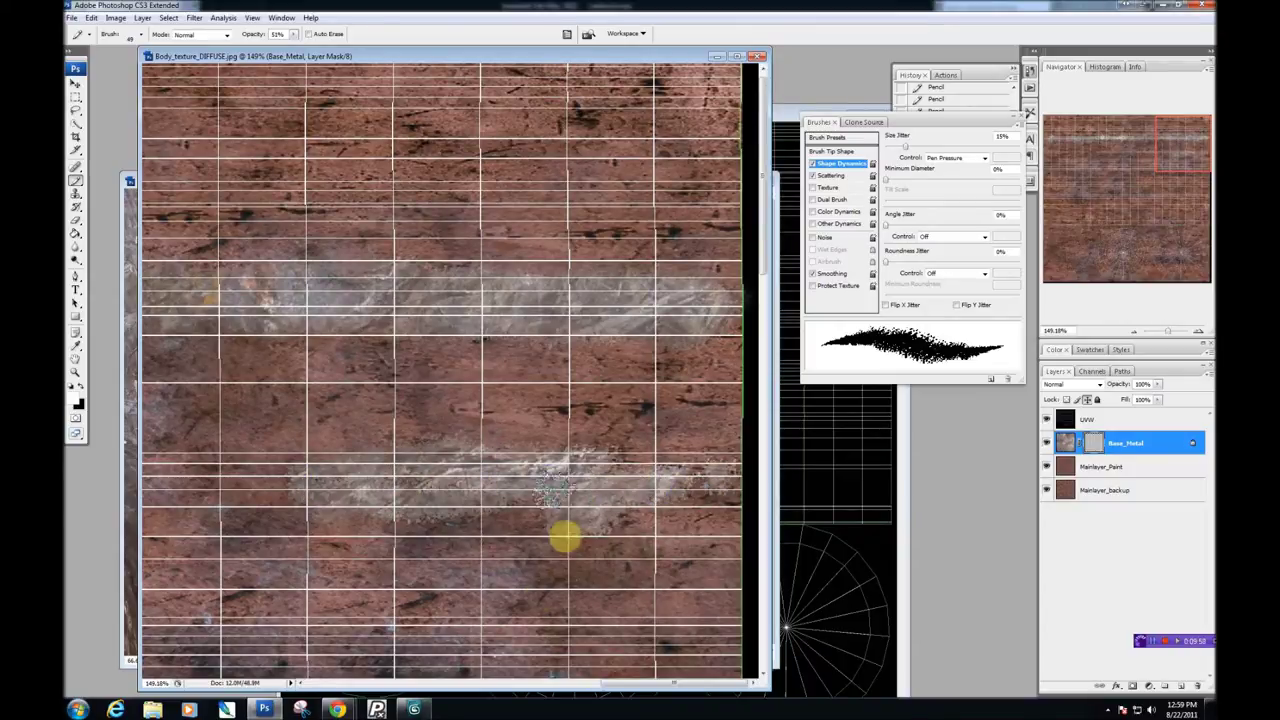
Save the texture as a maximum-quality (12) baseline JPEG over the existing Body_texture_DIFFUSE.jpg.
{"action": "left_click", "coordinate": [73, 19]}
{"action": "left_click", "coordinate": [100, 160]}
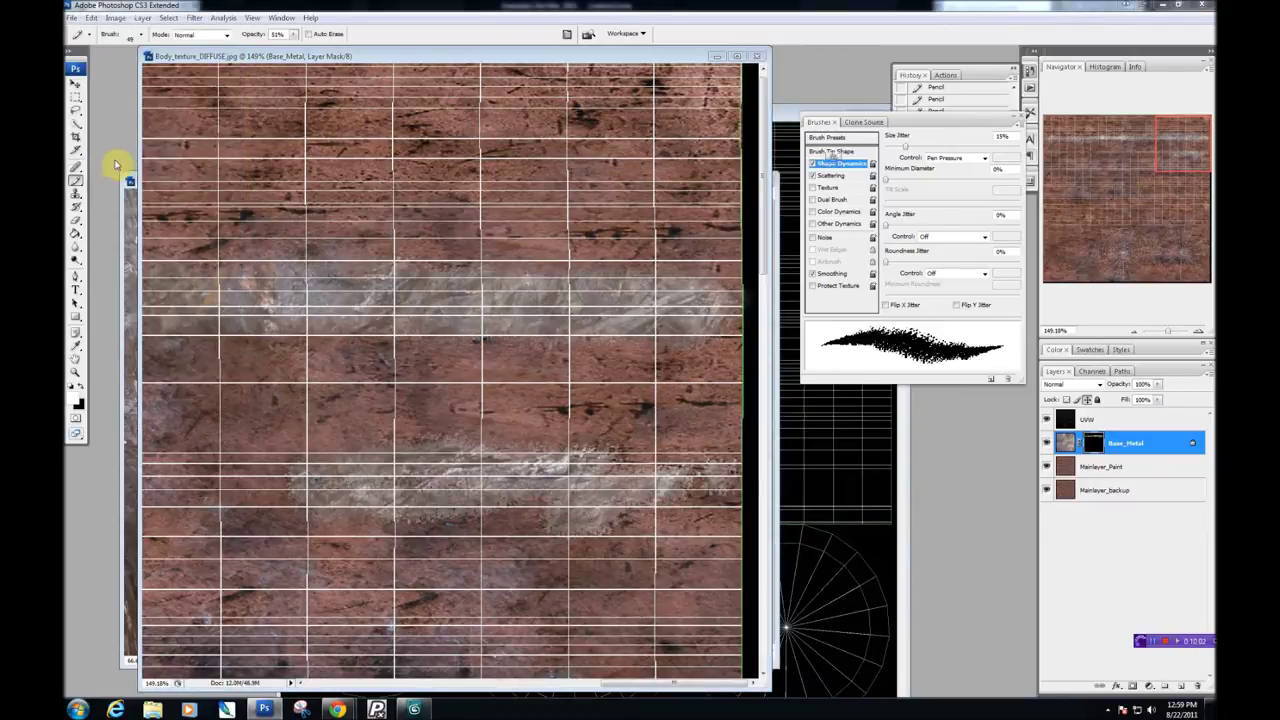
{"action": "left_click", "coordinate": [638, 391]}
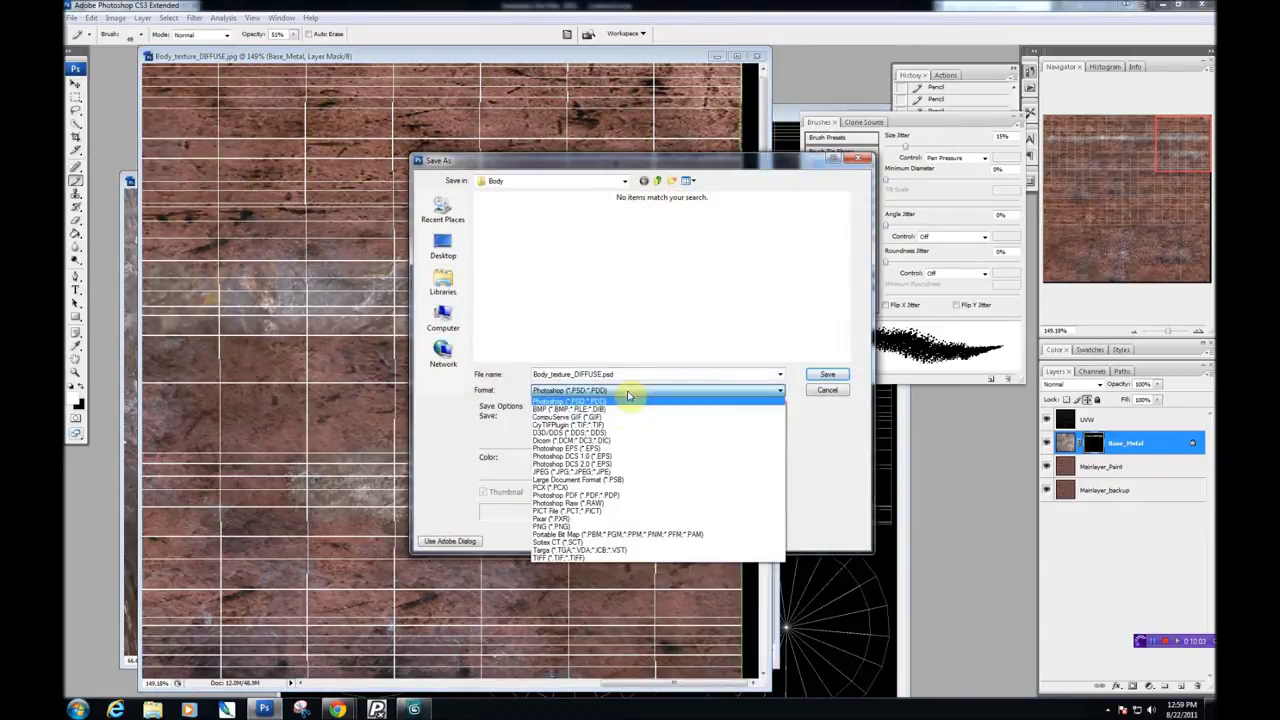
{"action": "left_click", "coordinate": [580, 472]}
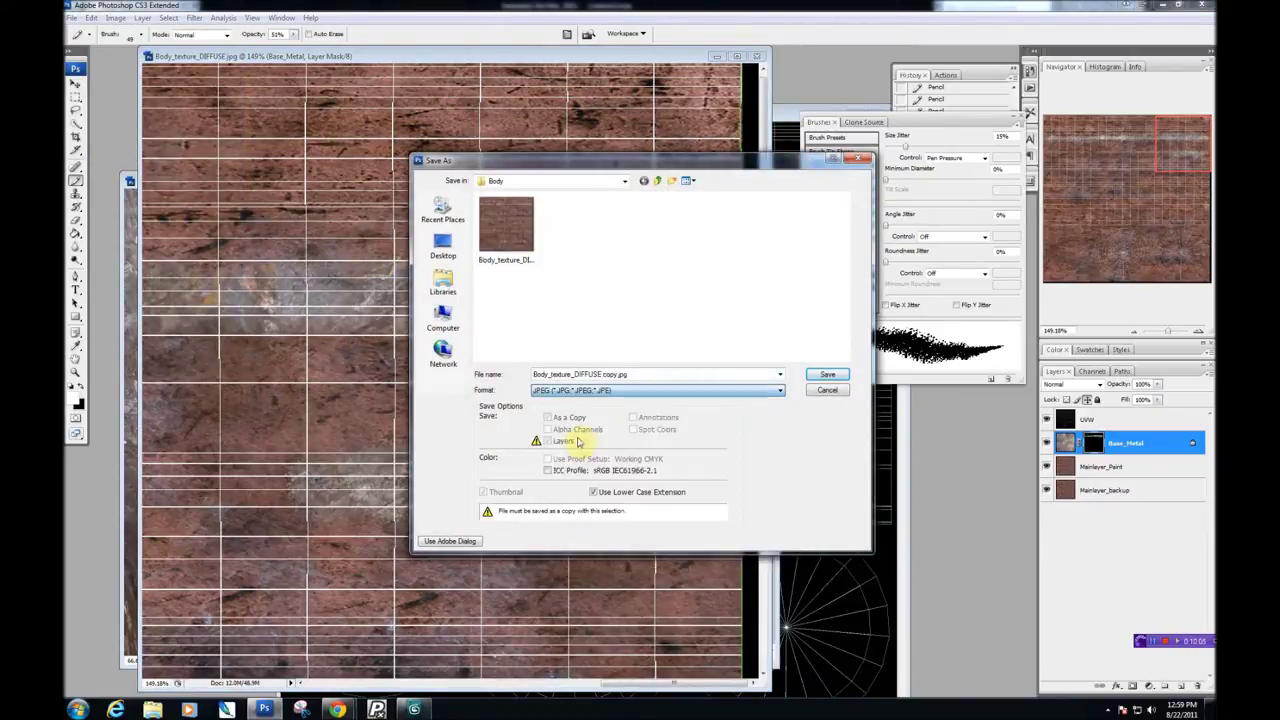
{"action": "left_click", "coordinate": [833, 376]}
{"action": "left_click", "coordinate": [710, 356]}
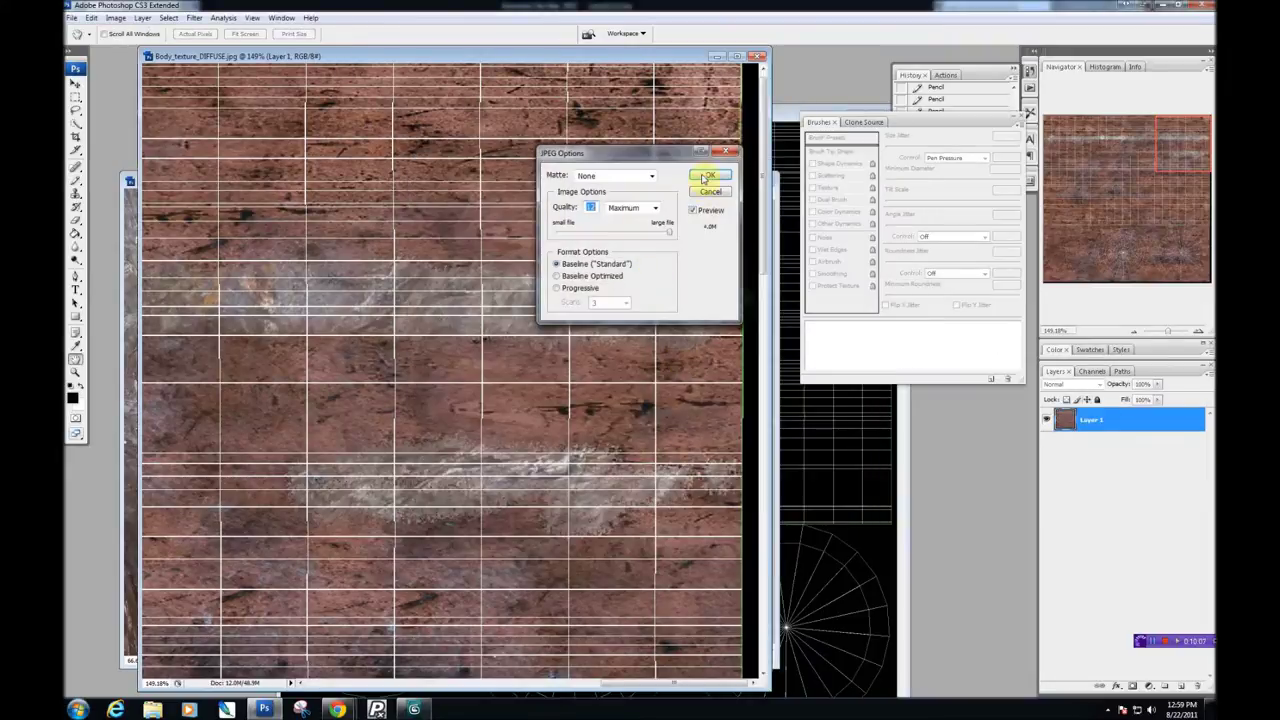
{"action": "left_click", "coordinate": [708, 176]}
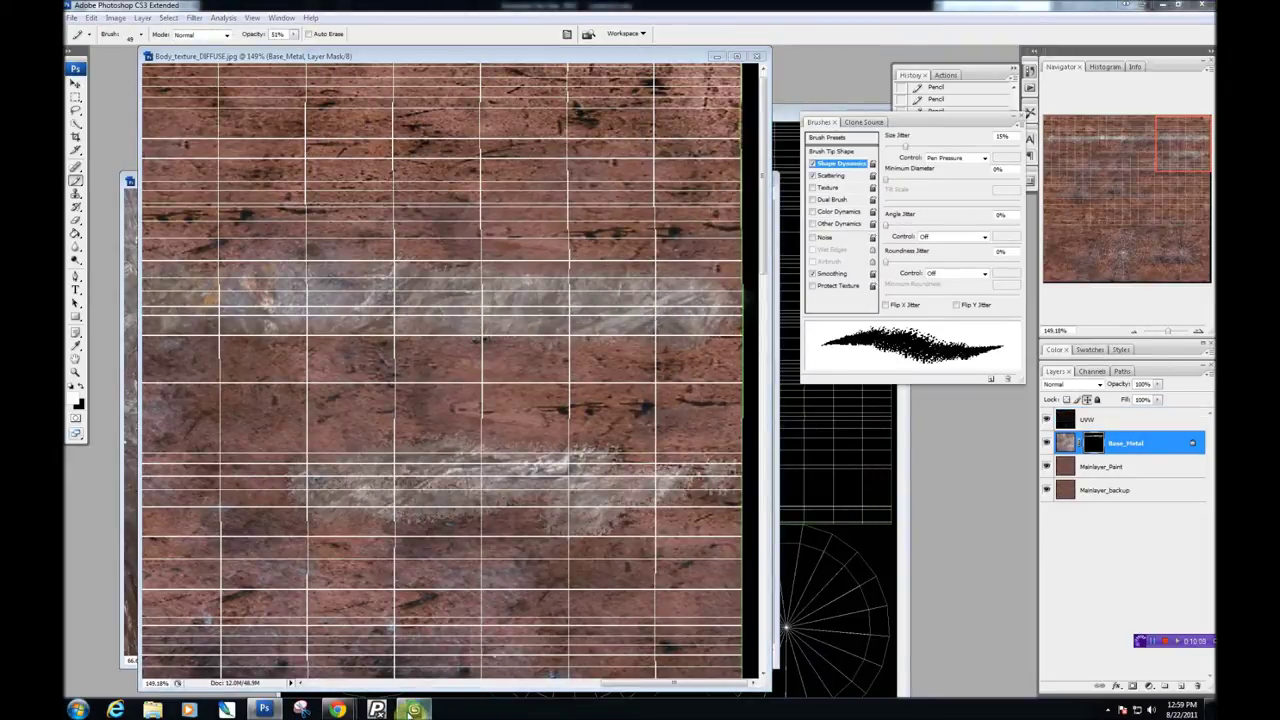
Switch to 3ds Max, examine the worn metal bands on the lantern body from several angles, and render the view.
{"action": "left_click", "coordinate": [414, 708]}
{"action": "scroll", "coordinate": [849, 457], "scroll_direction": "down", "scroll_amount": 4}
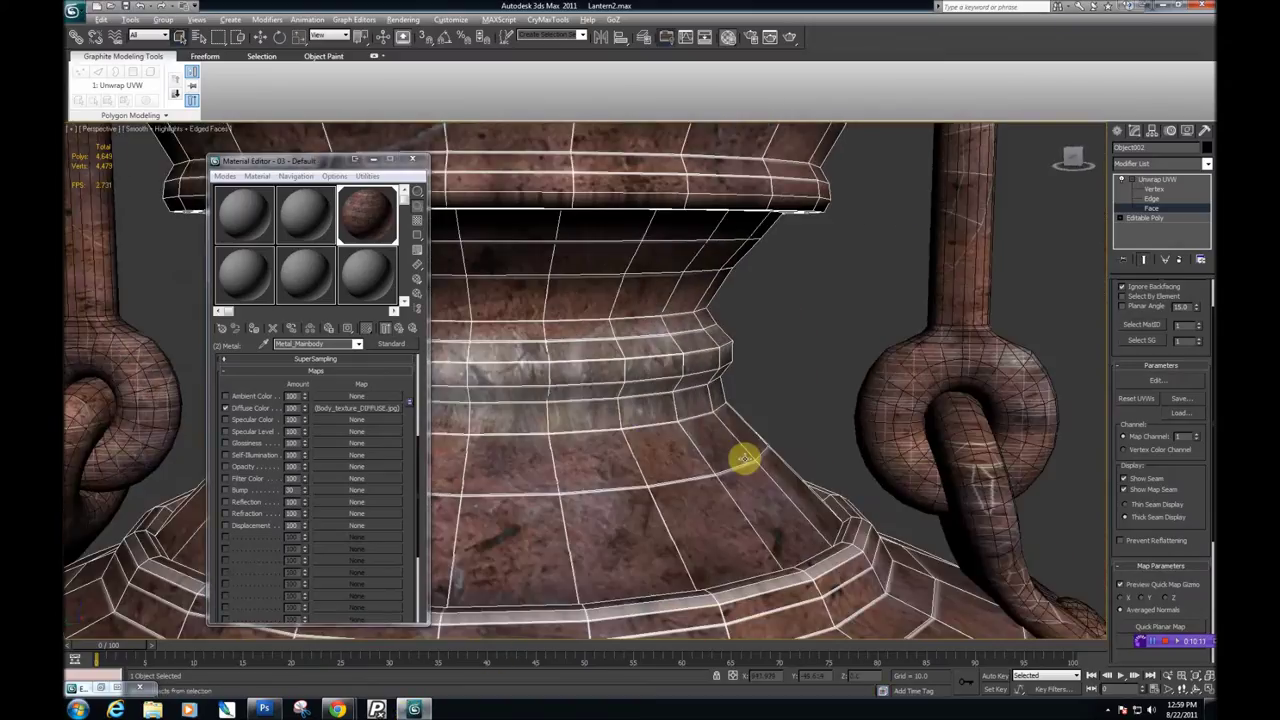
{"action": "scroll", "coordinate": [745, 458], "scroll_direction": "up", "scroll_amount": 5}
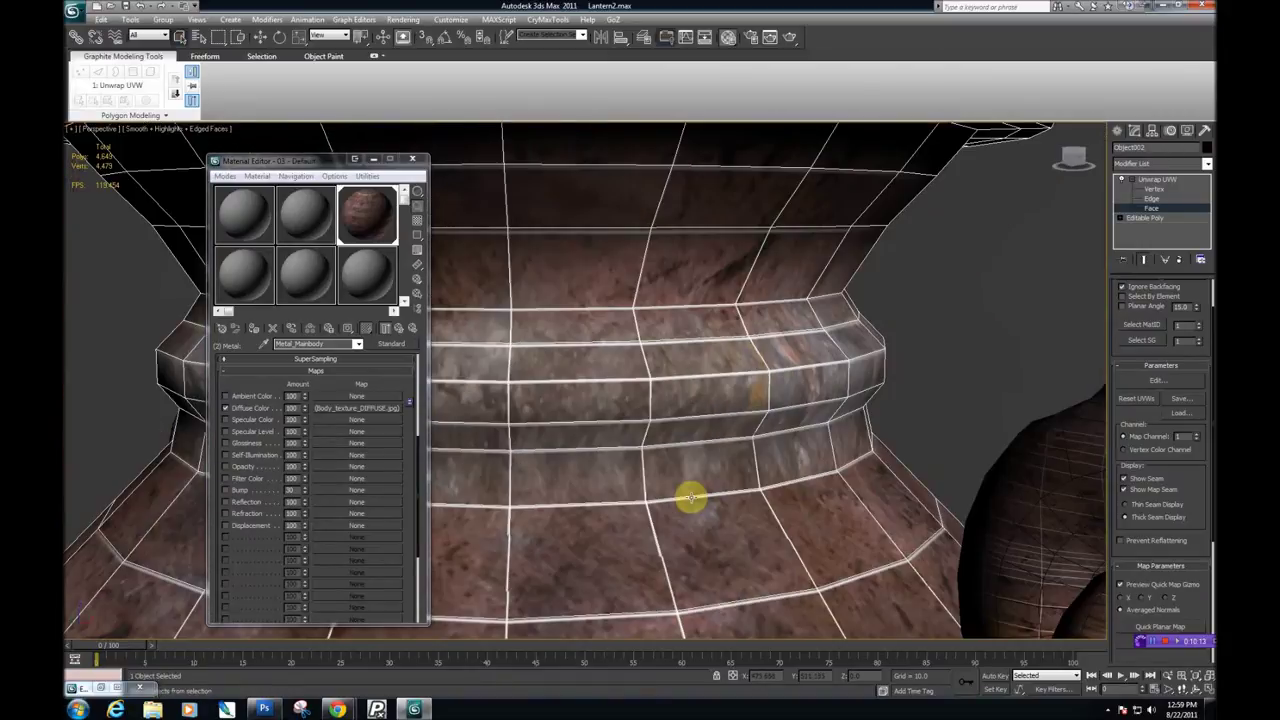
{"action": "left_click_drag", "start_coordinate": [691, 497], "coordinate": [701, 437]}
{"action": "scroll", "coordinate": [654, 491], "scroll_direction": "down", "scroll_amount": 1}
{"action": "scroll", "coordinate": [654, 491], "scroll_direction": "up", "scroll_amount": 1}
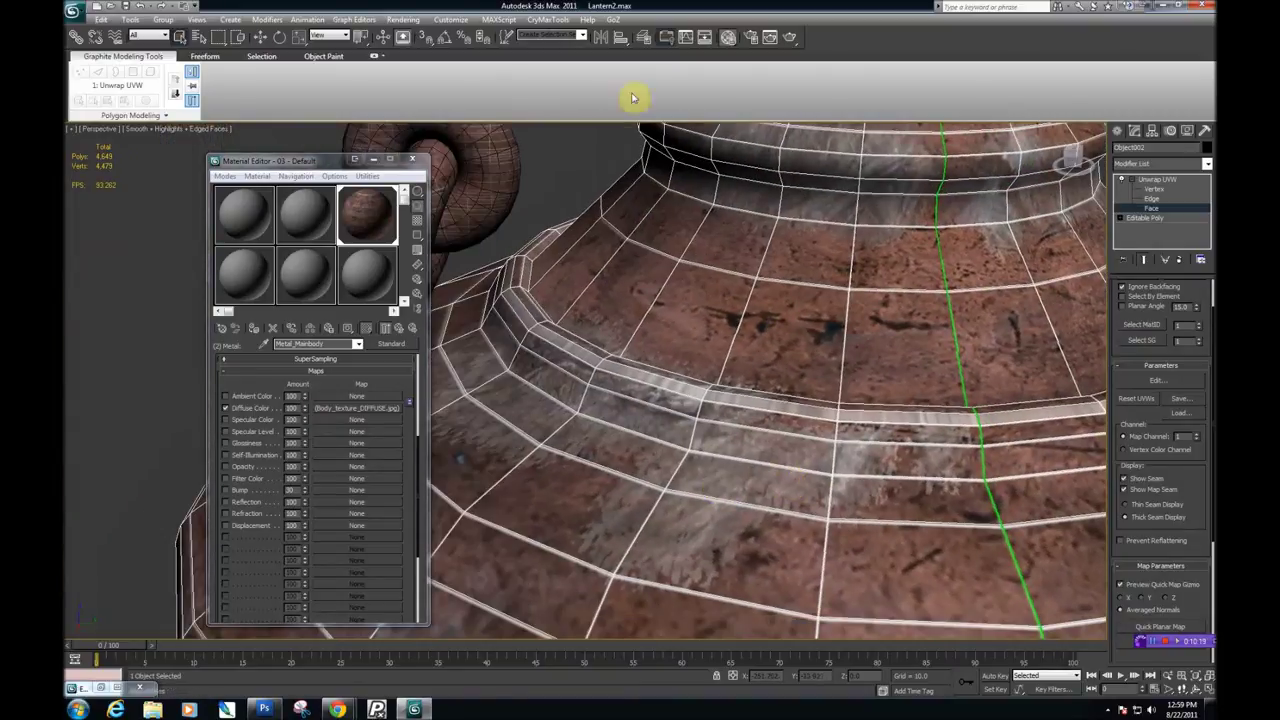
{"action": "left_click", "coordinate": [787, 40]}
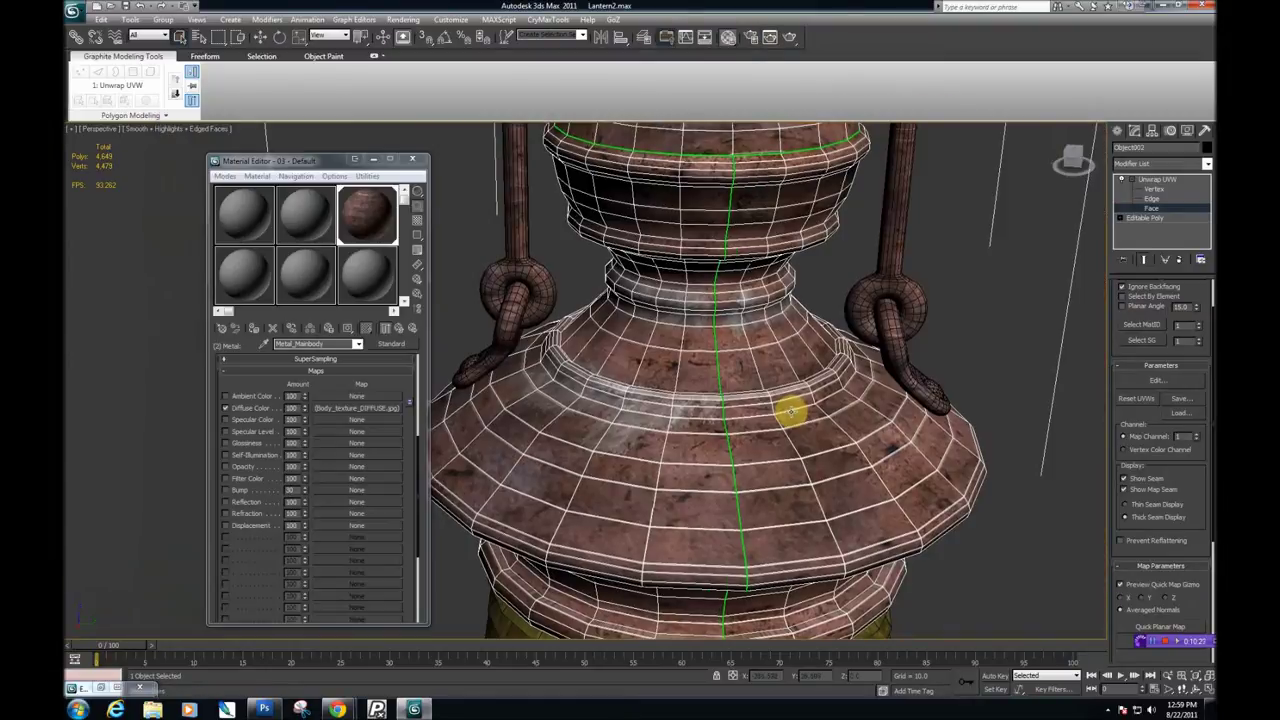
{"action": "scroll", "coordinate": [760, 440], "scroll_direction": "up", "scroll_amount": 3}
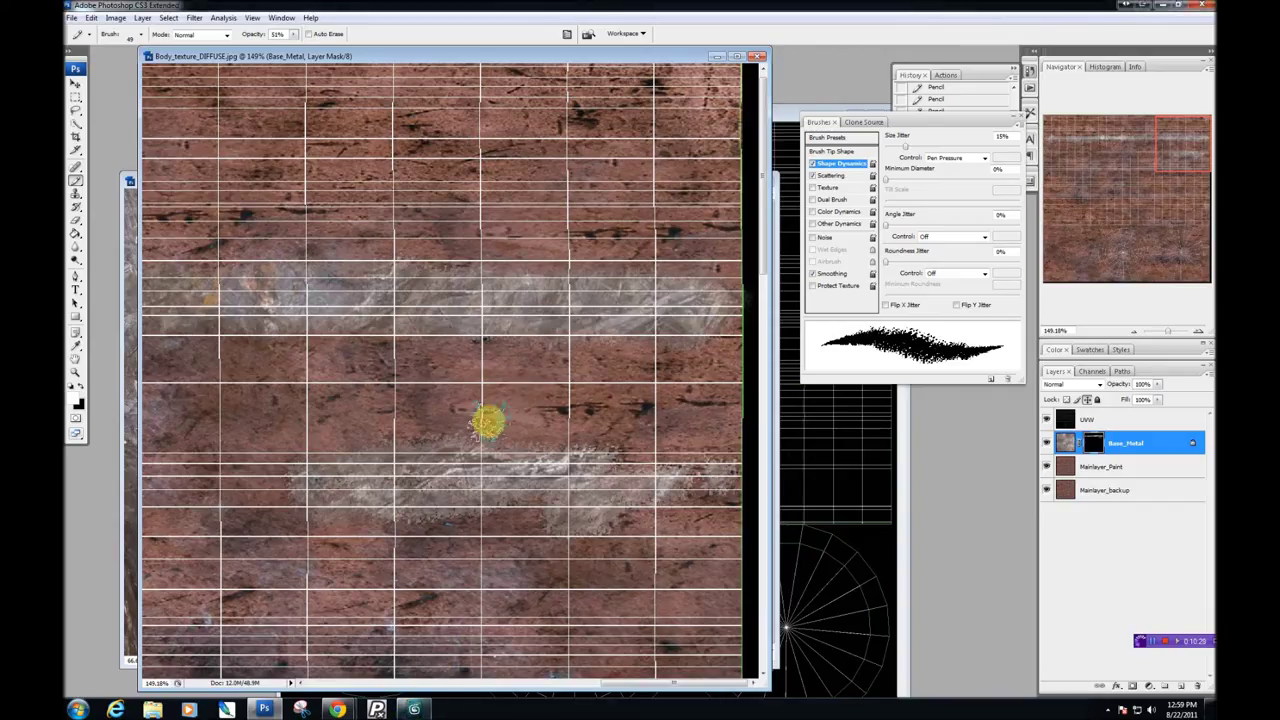
In Photoshop, move the Brushes panel clear of the history and revert the texture to its earliest Pencil state.
{"action": "left_click", "coordinate": [1046, 420]}
{"action": "scroll", "coordinate": [508, 463], "scroll_direction": "down", "scroll_amount": 1}
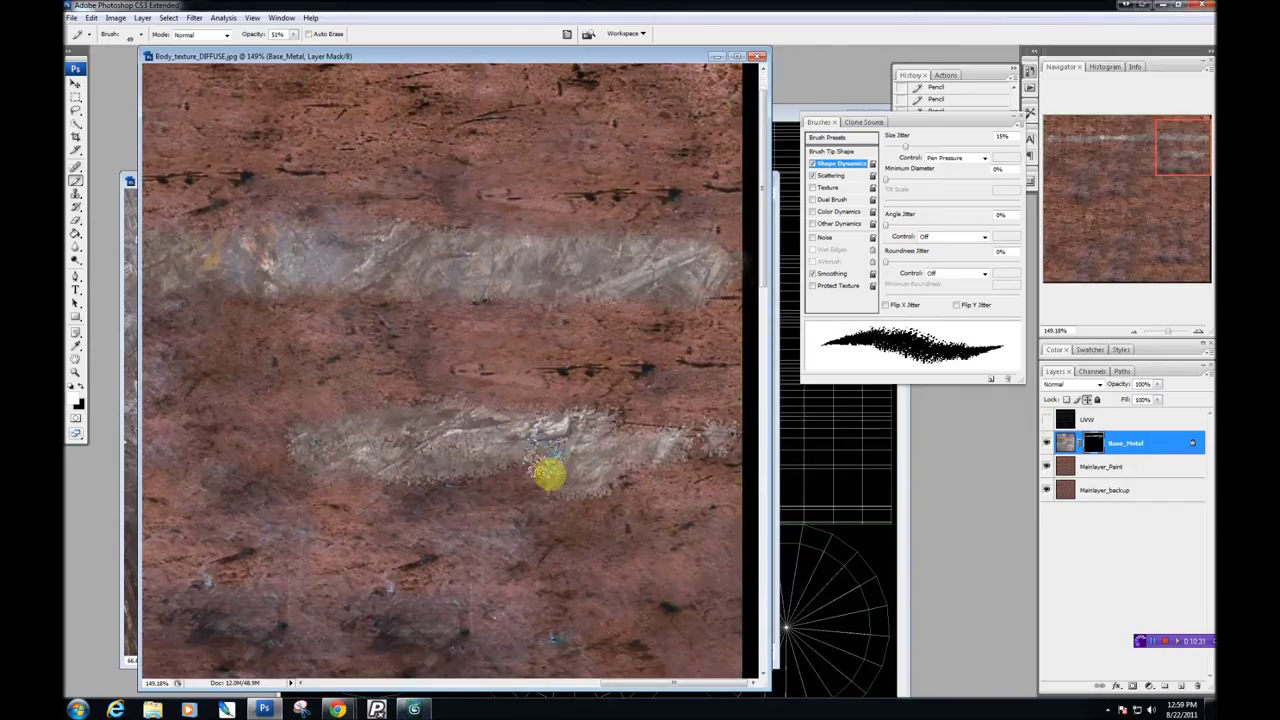
{"action": "left_click_drag", "start_coordinate": [988, 118], "coordinate": [983, 263]}
{"action": "left_click", "coordinate": [966, 100]}
{"action": "left_click", "coordinate": [952, 102]}
{"action": "scroll", "coordinate": [965, 110], "scroll_direction": "up", "scroll_amount": 2}
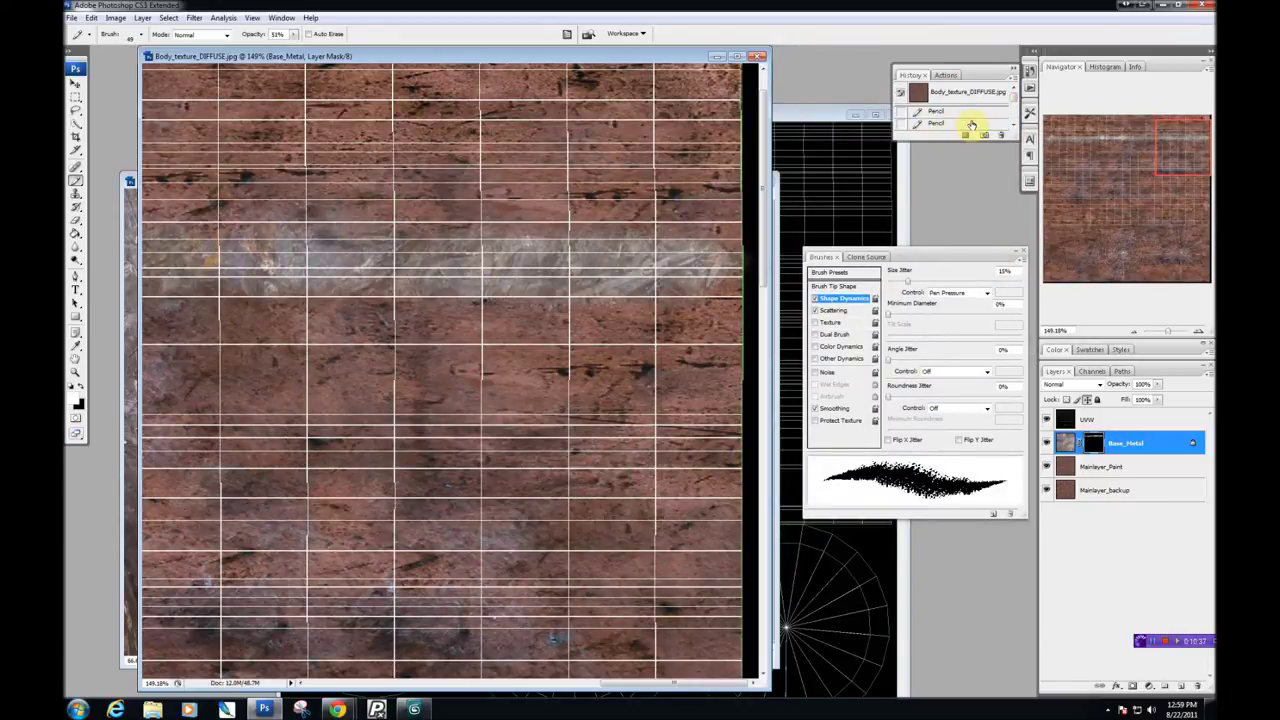
{"action": "left_click", "coordinate": [940, 110]}
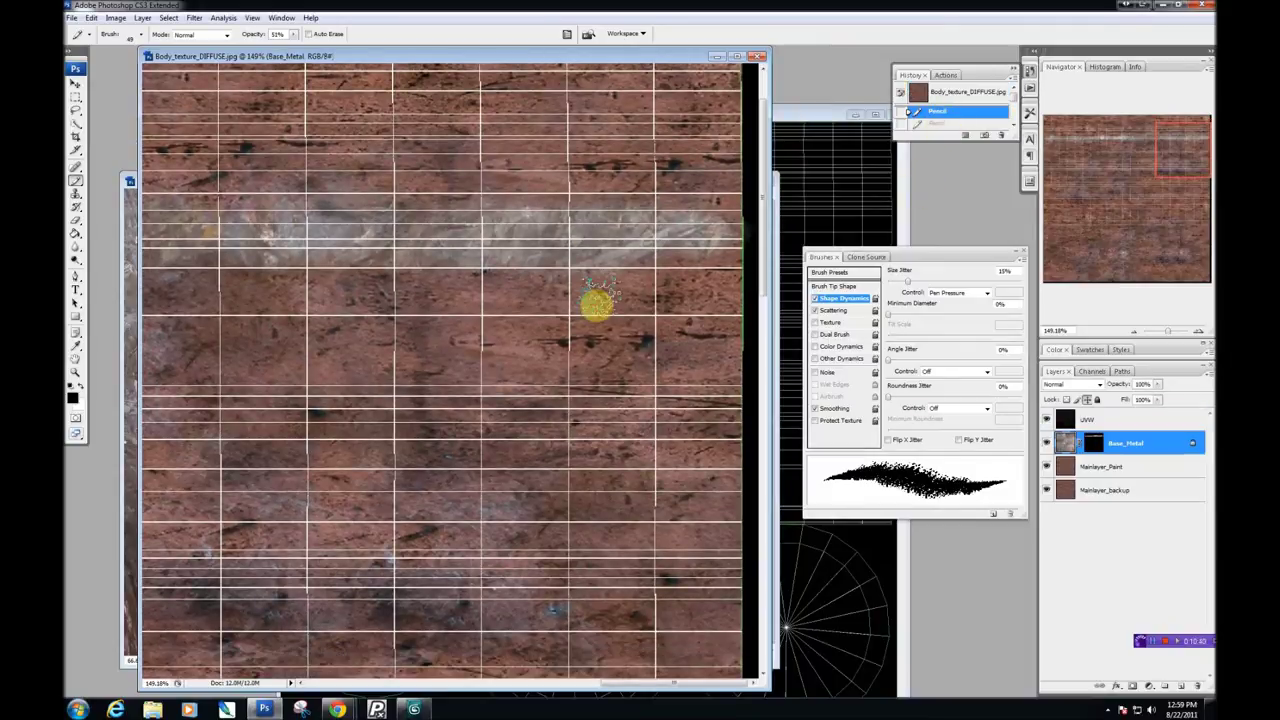
Hide the UVW layer and switch from the Pencil to the Brush tool for the metal band's far end.
{"action": "left_click", "coordinate": [1047, 420]}
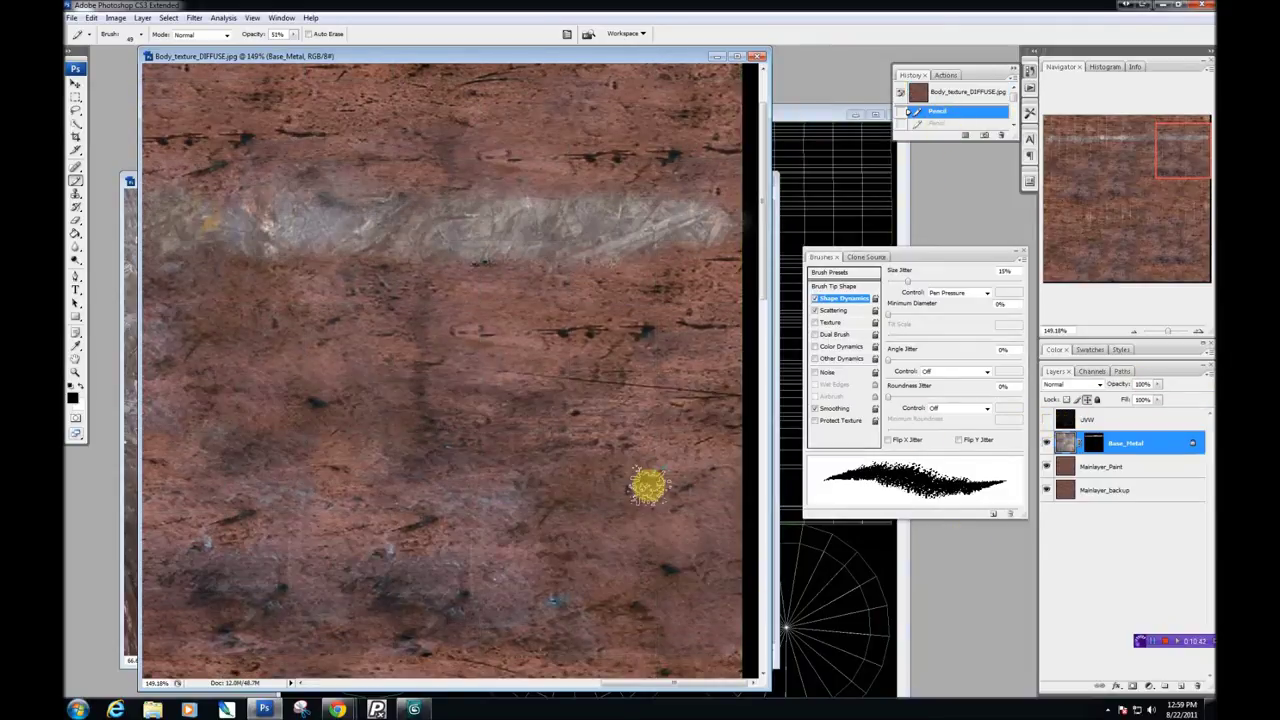
{"action": "mouse_move", "coordinate": [617, 690]}
{"action": "left_mouse_down"}
{"action": "mouse_move", "coordinate": [446, 666]}
{"action": "mouse_move", "coordinate": [486, 666]}
{"action": "mouse_move", "coordinate": [305, 660]}
{"action": "mouse_move", "coordinate": [371, 534]}
{"action": "mouse_move", "coordinate": [408, 515]}
{"action": "left_mouse_up"}
{"action": "right_click", "coordinate": [390, 500]}
{"action": "left_click", "coordinate": [77, 182]}
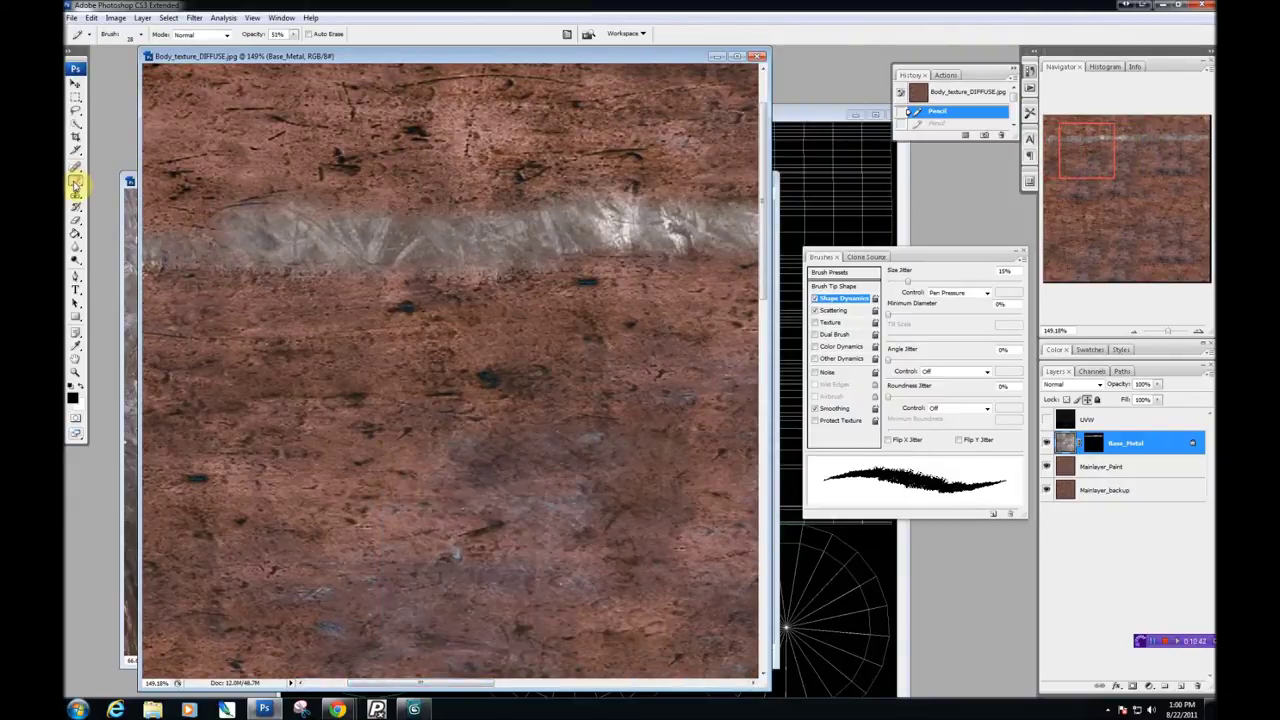
{"action": "left_click", "coordinate": [114, 179]}
{"action": "left_click_drag", "start_coordinate": [248, 228], "coordinate": [214, 226]}
{"action": "left_click_drag", "start_coordinate": [214, 230], "coordinate": [182, 222]}
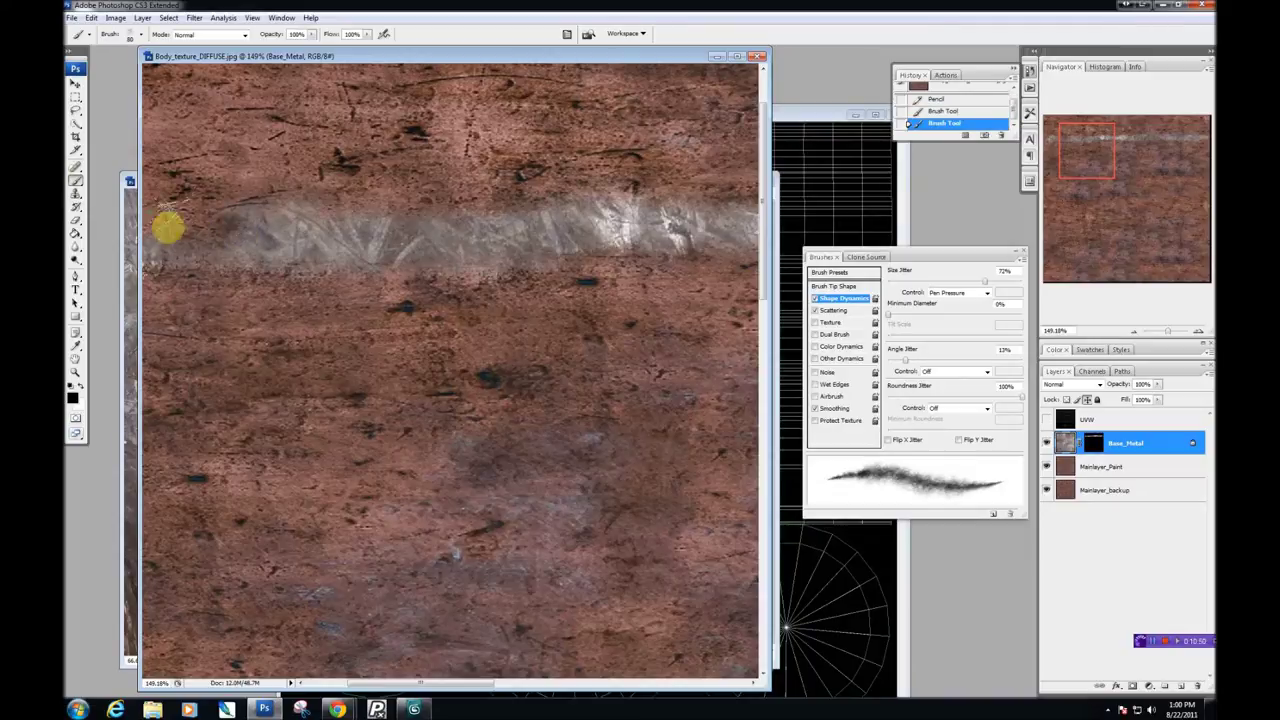
{"action": "key", "text": "ctrl+z"}
Select the Base_Metal layer mask and brush white above and below the metal band's left part to make its edges uneven.
{"action": "left_click", "coordinate": [1097, 444]}
{"action": "mouse_move", "coordinate": [206, 234]}
{"action": "left_mouse_down"}
{"action": "mouse_move", "coordinate": [172, 234]}
{"action": "mouse_move", "coordinate": [303, 241]}
{"action": "mouse_move", "coordinate": [210, 203]}
{"action": "left_mouse_up"}
{"action": "left_click_drag", "start_coordinate": [240, 160], "coordinate": [208, 260]}
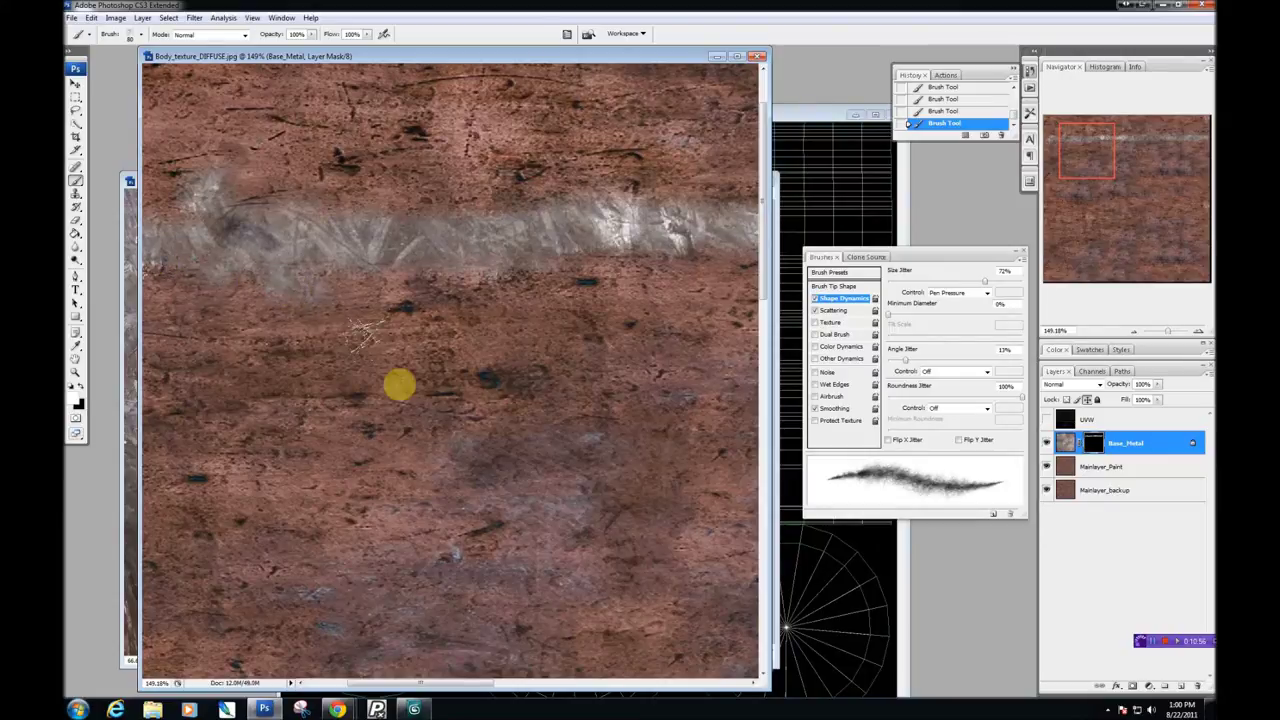
Reduce the brush to 19 px and paint white on the Base_Metal mask to roughen both edges of the band's right part.
{"action": "left_click_drag", "start_coordinate": [457, 686], "coordinate": [688, 685]}
{"action": "right_click", "coordinate": [560, 496]}
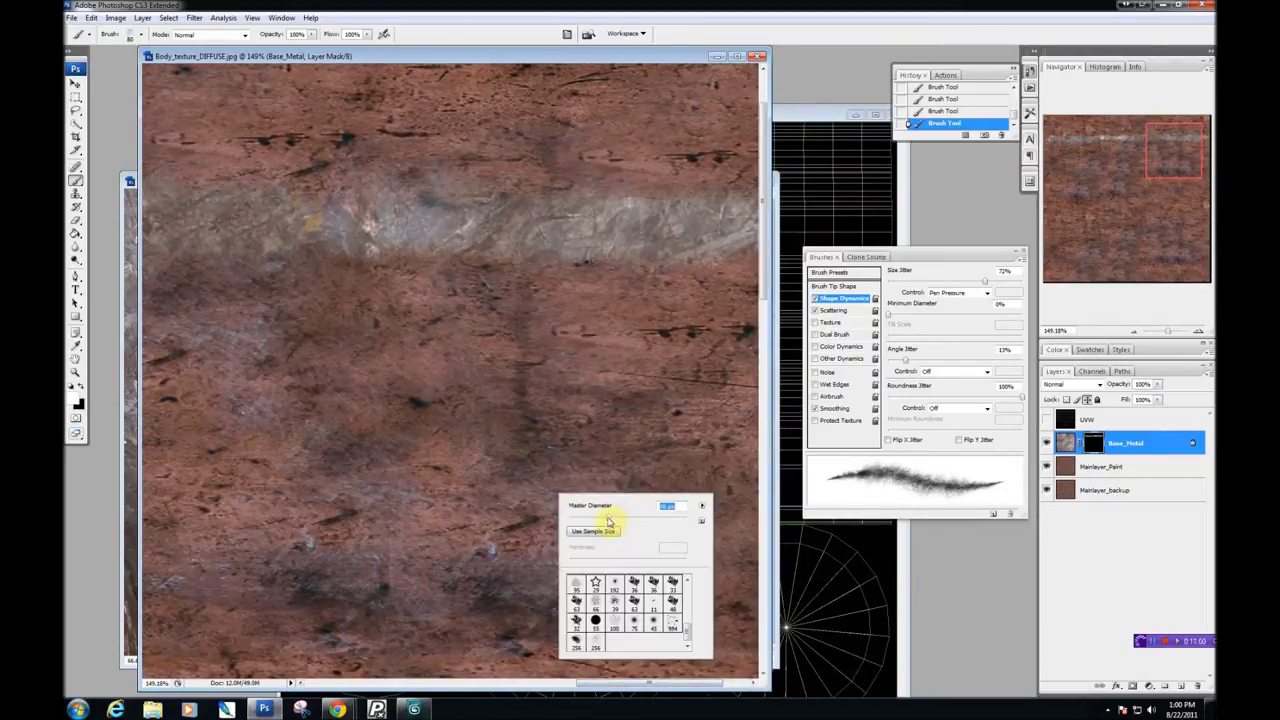
{"action": "left_click_drag", "start_coordinate": [489, 241], "coordinate": [542, 279]}
{"action": "left_click_drag", "start_coordinate": [372, 242], "coordinate": [380, 264]}
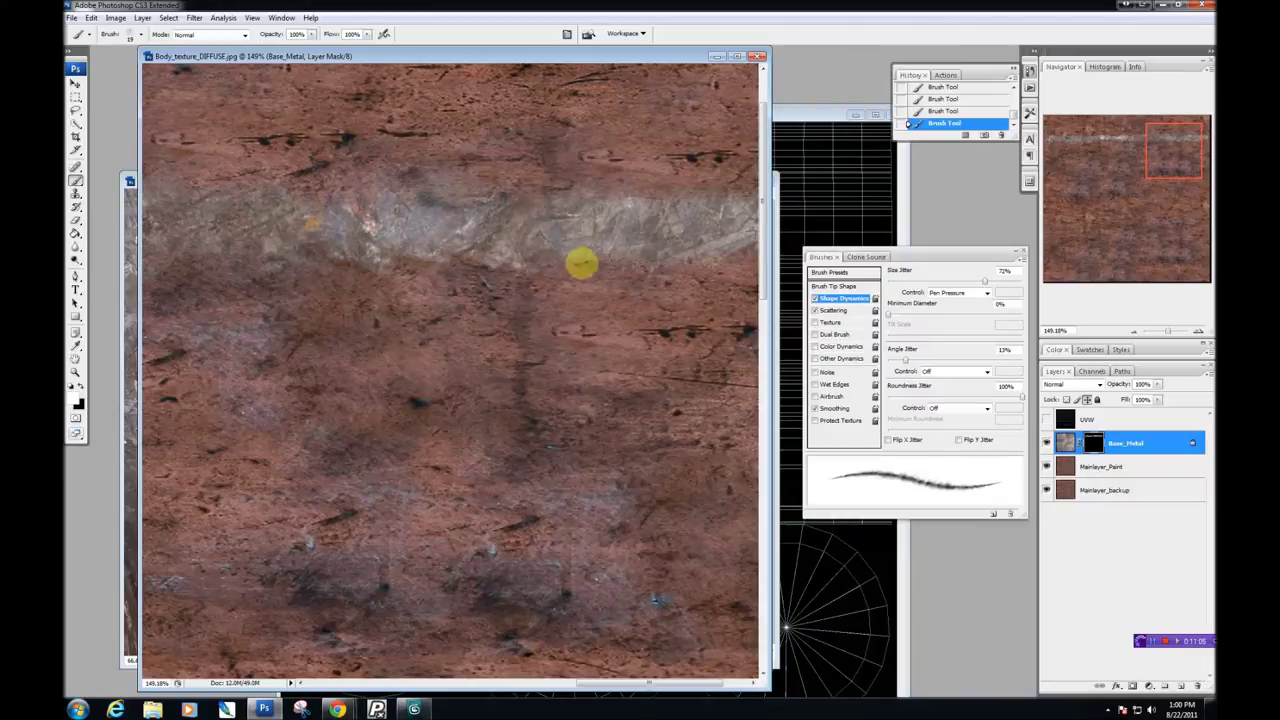
{"action": "left_click", "coordinate": [686, 256]}
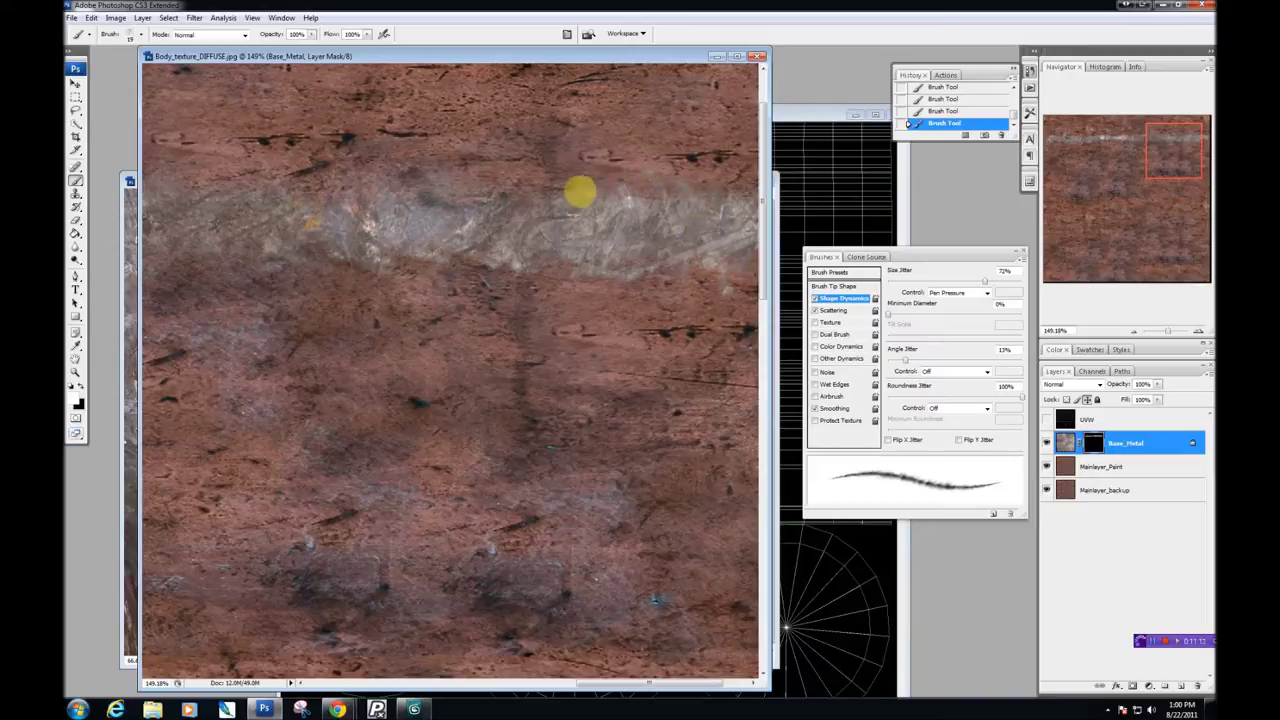
{"action": "left_click", "coordinate": [436, 197]}
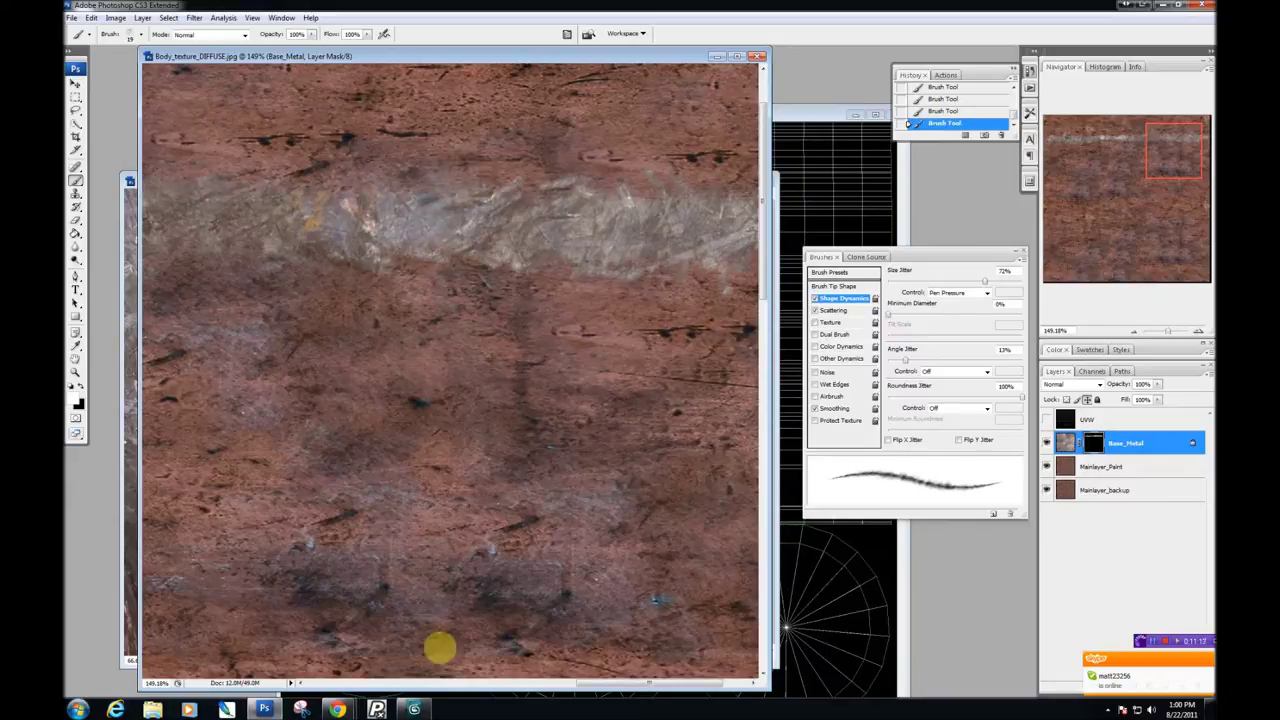
Paint diagonal black strokes across the band on the Base_Metal mask to break up the metal, and widen the document window.
{"action": "left_click_drag", "start_coordinate": [762, 285], "coordinate": [768, 256]}
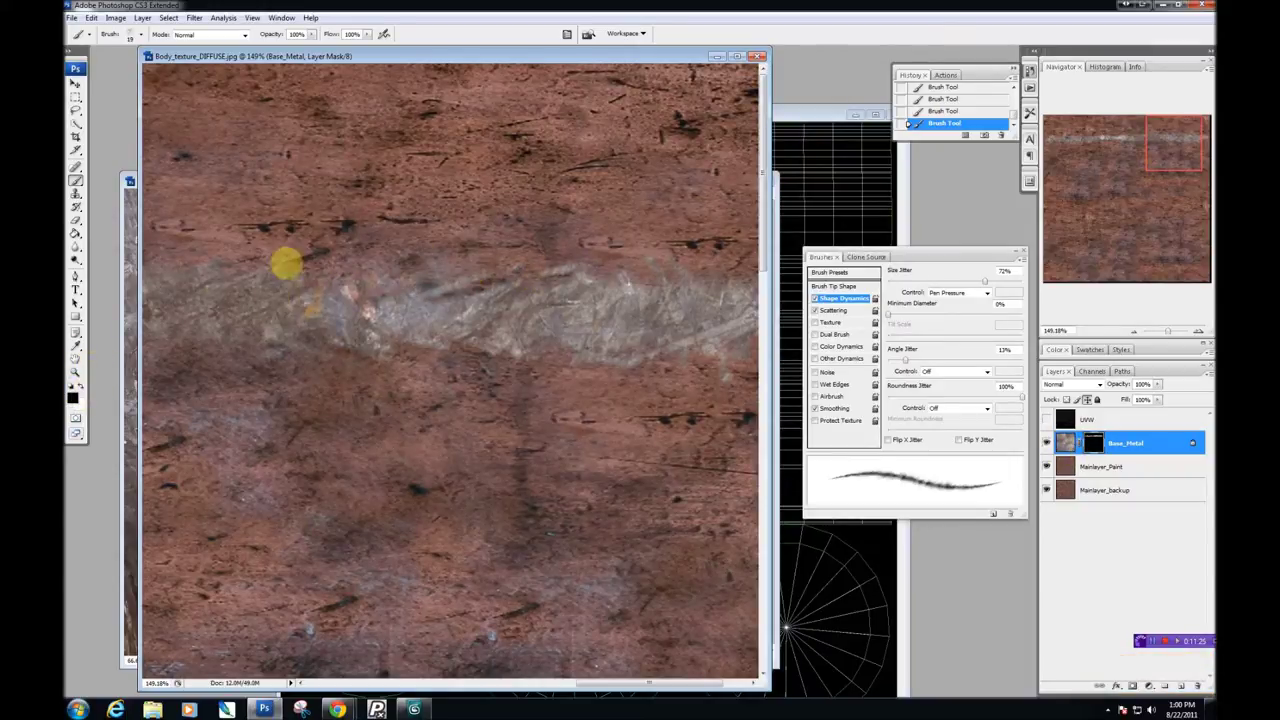
{"action": "mouse_move", "coordinate": [670, 257]}
{"action": "left_mouse_down"}
{"action": "mouse_move", "coordinate": [522, 283]}
{"action": "mouse_move", "coordinate": [523, 308]}
{"action": "mouse_move", "coordinate": [662, 272]}
{"action": "mouse_move", "coordinate": [599, 305]}
{"action": "mouse_move", "coordinate": [703, 282]}
{"action": "mouse_move", "coordinate": [611, 396]}
{"action": "left_mouse_up"}
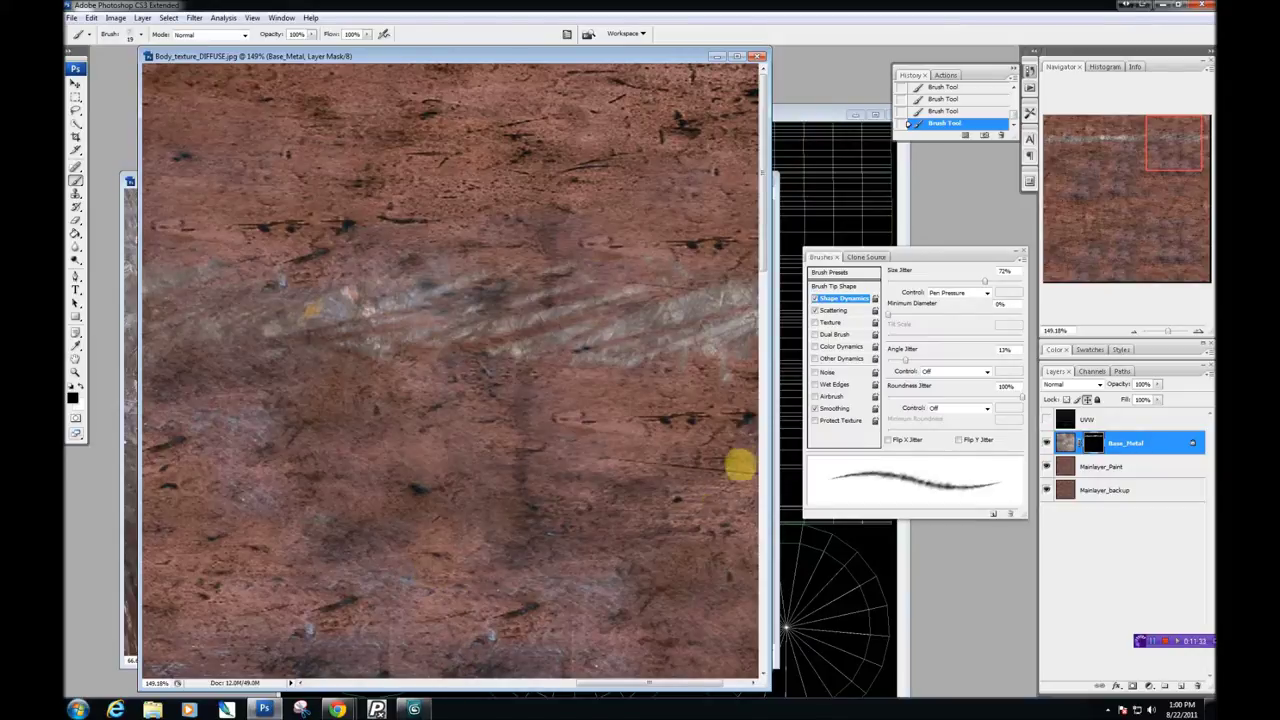
{"action": "left_click_drag", "start_coordinate": [765, 498], "coordinate": [938, 494]}
Choose the 994 px flaky brush tip, reduce its size strongly, and enable Shape Dynamics and Scattering for it.
{"action": "right_click", "coordinate": [549, 405]}
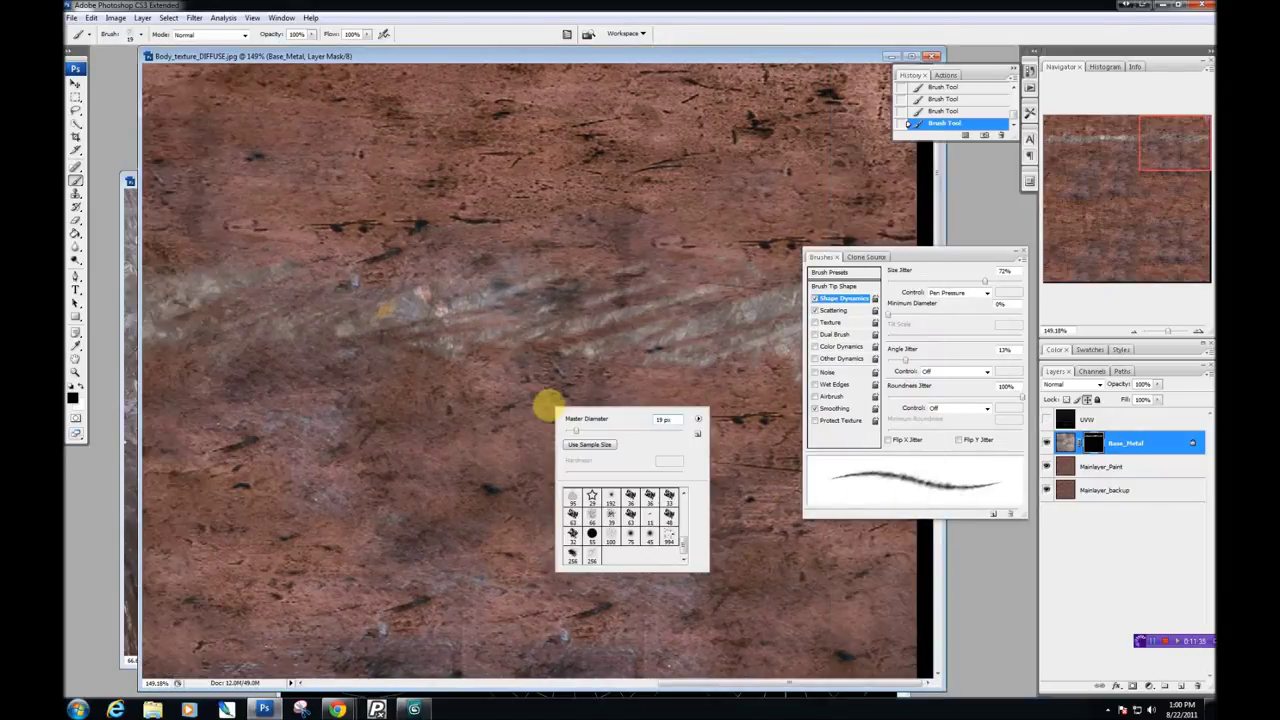
{"action": "left_click", "coordinate": [662, 545]}
{"action": "right_click", "coordinate": [653, 326]}
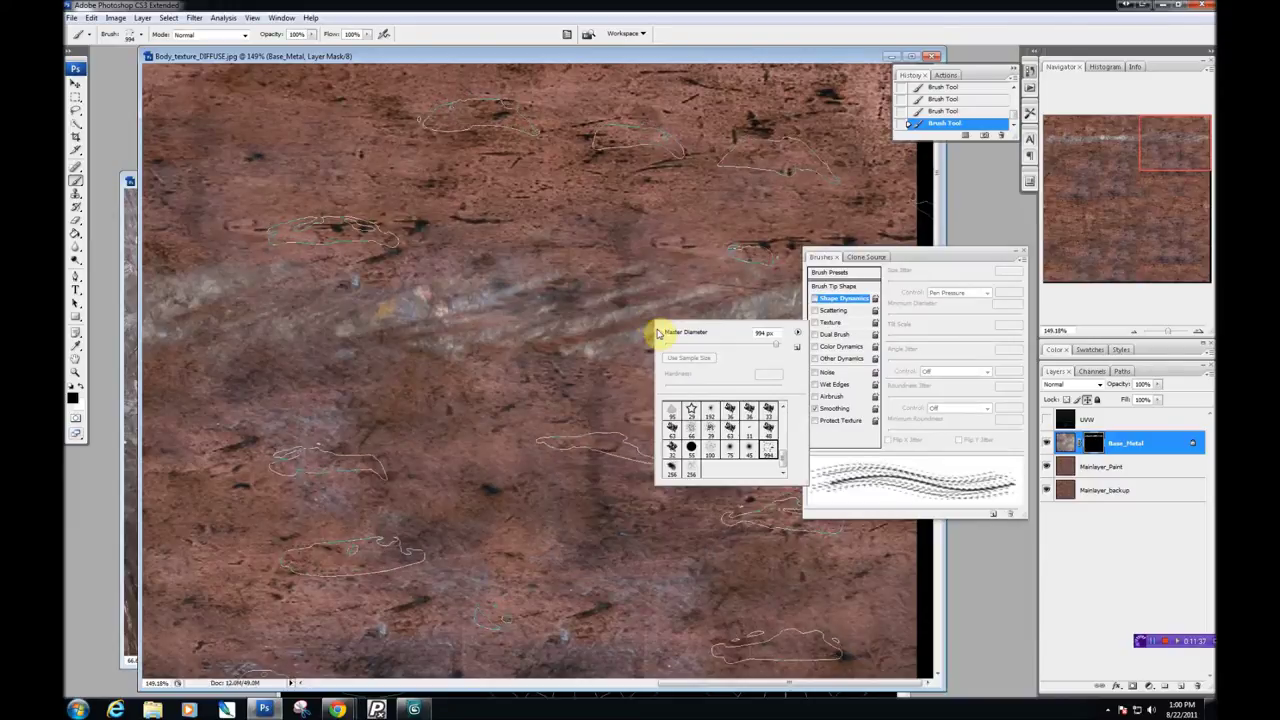
{"action": "left_click", "coordinate": [632, 337]}
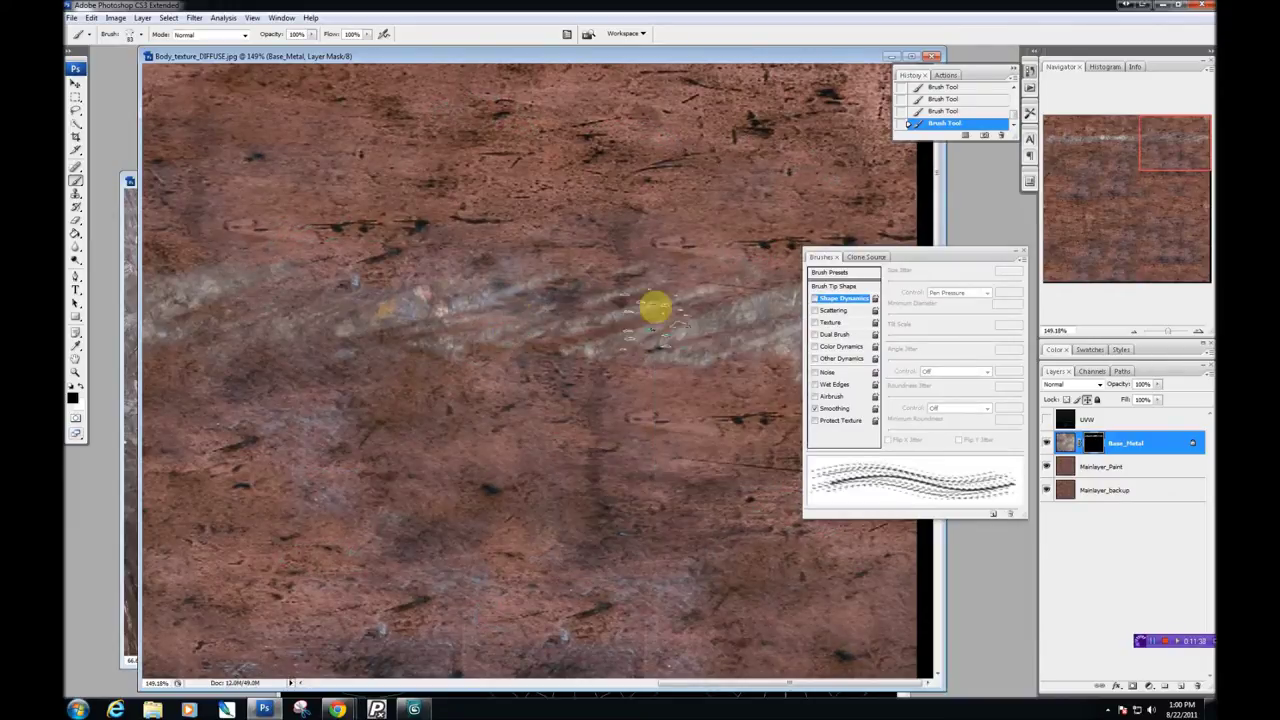
{"action": "left_click", "coordinate": [815, 298]}
{"action": "left_click", "coordinate": [815, 310]}
{"action": "right_click", "coordinate": [560, 385]}
{"action": "left_click", "coordinate": [651, 293]}
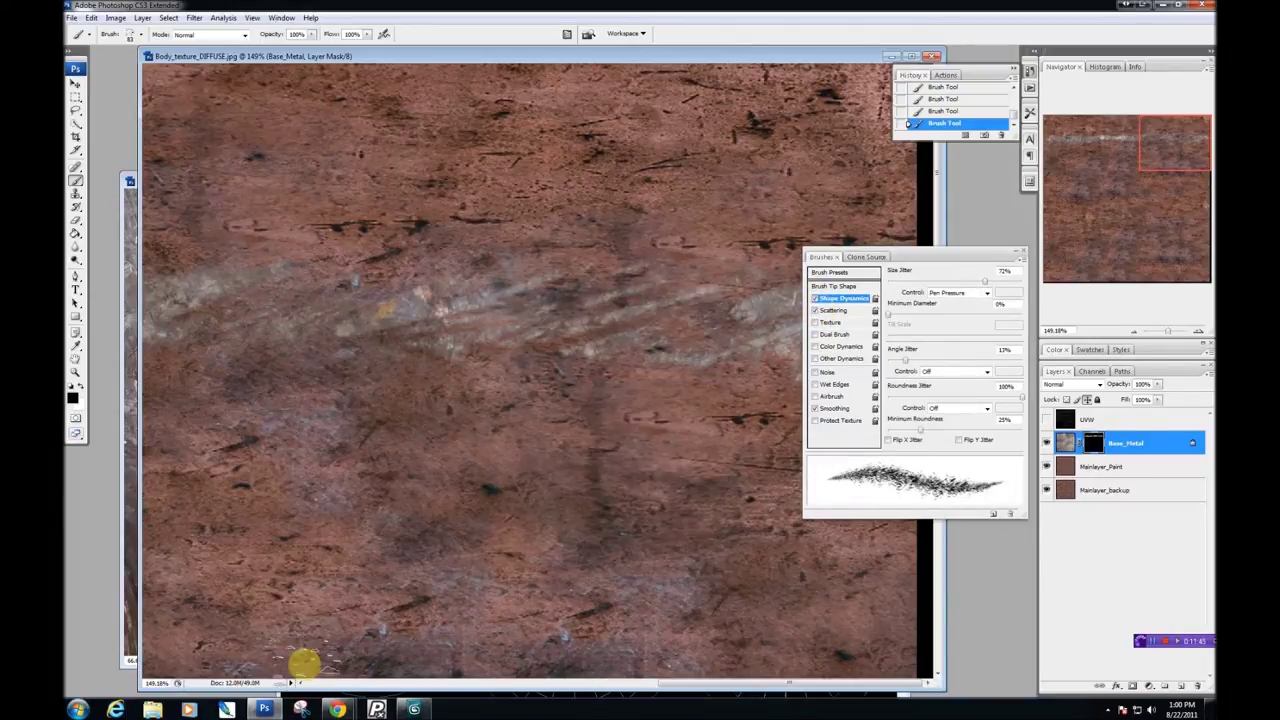
Show the texture in full screen mode, zoomed to about 182% on the metal band, and collapse the Brushes panel away from the canvas.
{"action": "left_click_drag", "start_coordinate": [1166, 337], "coordinate": [1160, 330]}
{"action": "key", "text": "f"}
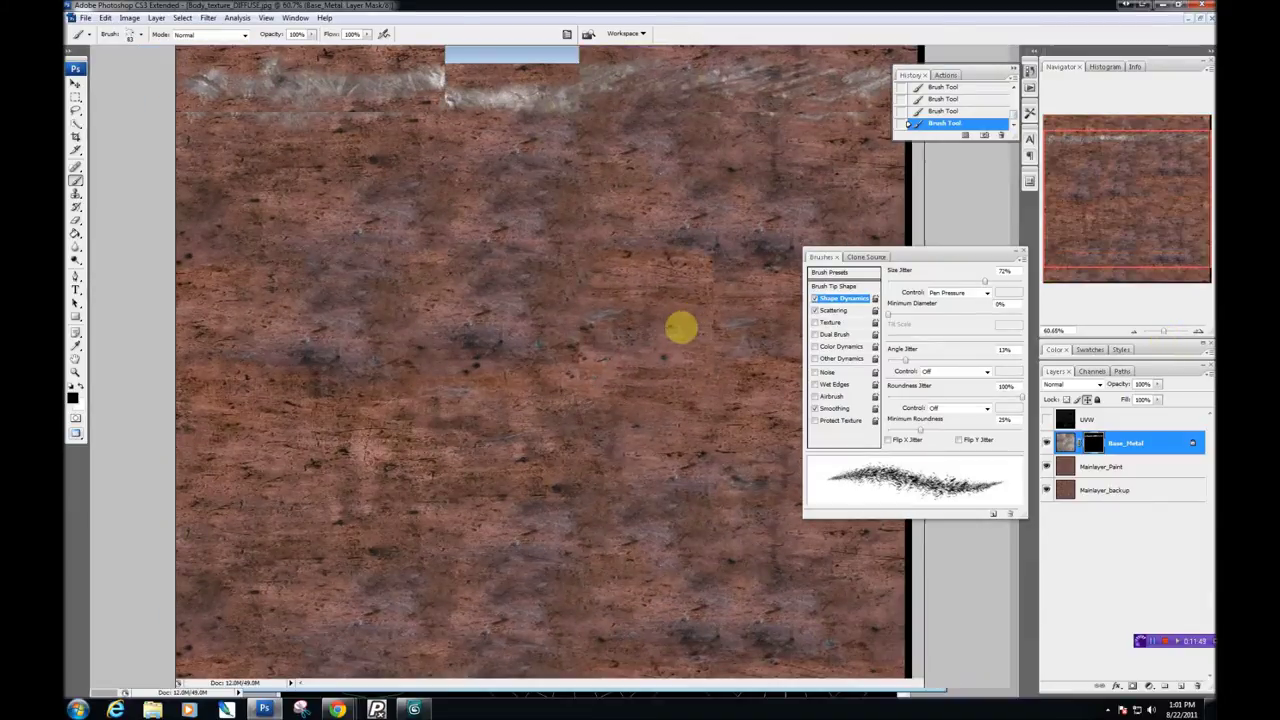
{"action": "key", "text": "alt+space"}
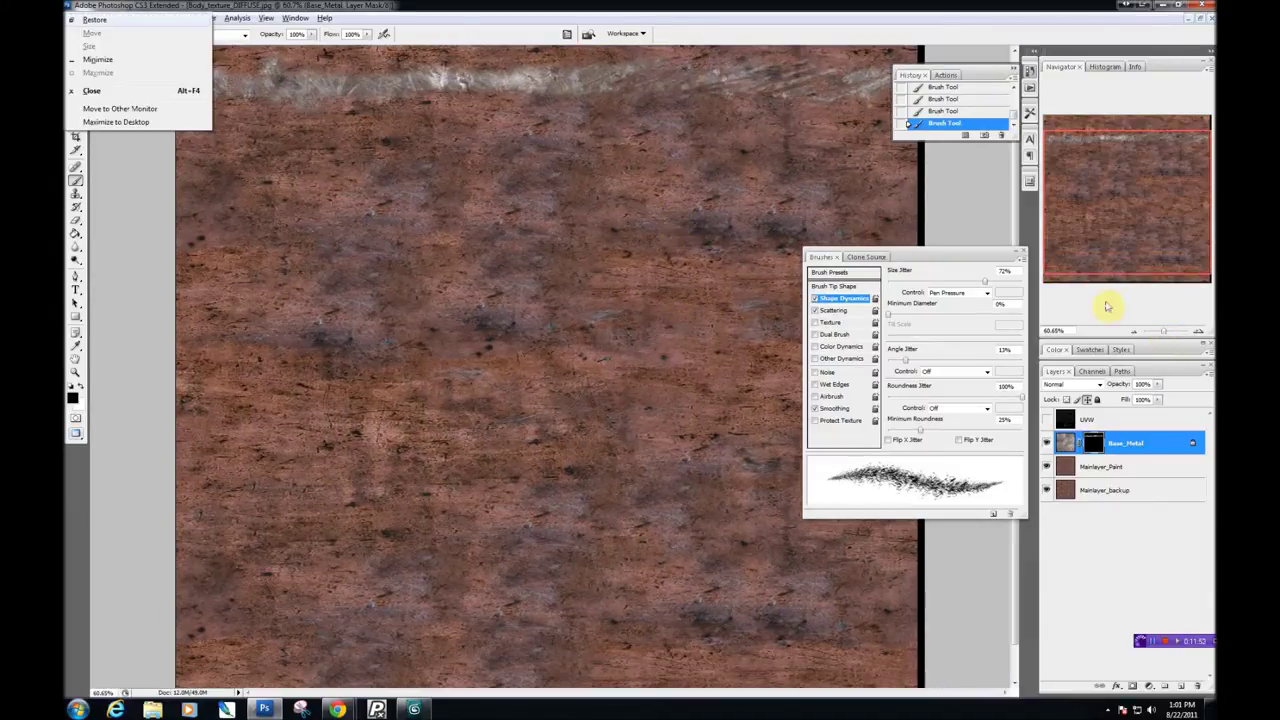
{"action": "left_click_drag", "start_coordinate": [1165, 334], "coordinate": [1171, 334]}
{"action": "left_click_drag", "start_coordinate": [782, 108], "coordinate": [323, 466]}
{"action": "mouse_move", "coordinate": [493, 437]}
{"action": "left_mouse_down"}
{"action": "mouse_move", "coordinate": [563, 309]}
{"action": "mouse_move", "coordinate": [460, 330]}
{"action": "left_mouse_up"}
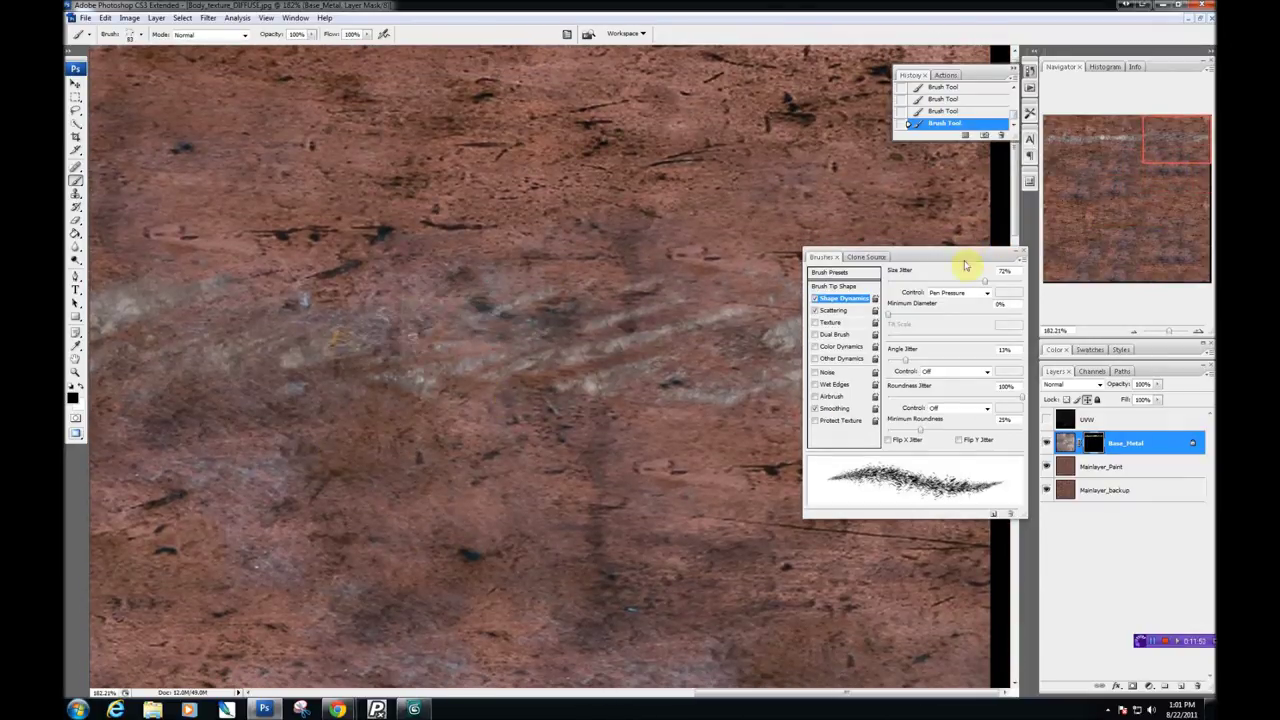
{"action": "left_click", "coordinate": [1015, 256]}
{"action": "mouse_move", "coordinate": [920, 258]}
{"action": "left_mouse_down"}
{"action": "mouse_move", "coordinate": [1005, 343]}
{"action": "mouse_move", "coordinate": [1087, 581]}
{"action": "left_mouse_up"}
Paint black with the flaky brush along the whole metal band on the Base_Metal mask to chip its edges and thin the metal.
{"action": "left_click_drag", "start_coordinate": [886, 323], "coordinate": [731, 313]}
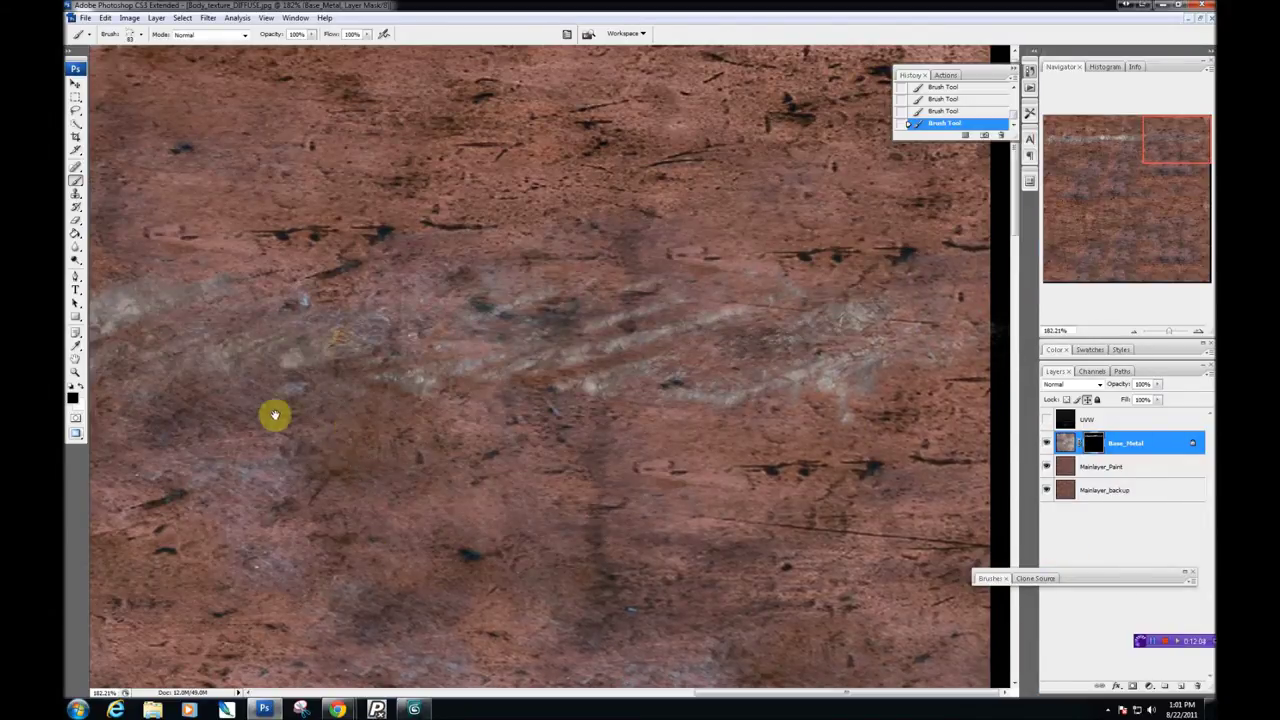
{"action": "left_click_drag", "start_coordinate": [120, 368], "coordinate": [634, 350]}
{"action": "left_click_drag", "start_coordinate": [630, 298], "coordinate": [197, 329]}
{"action": "left_click_drag", "start_coordinate": [325, 445], "coordinate": [720, 409]}
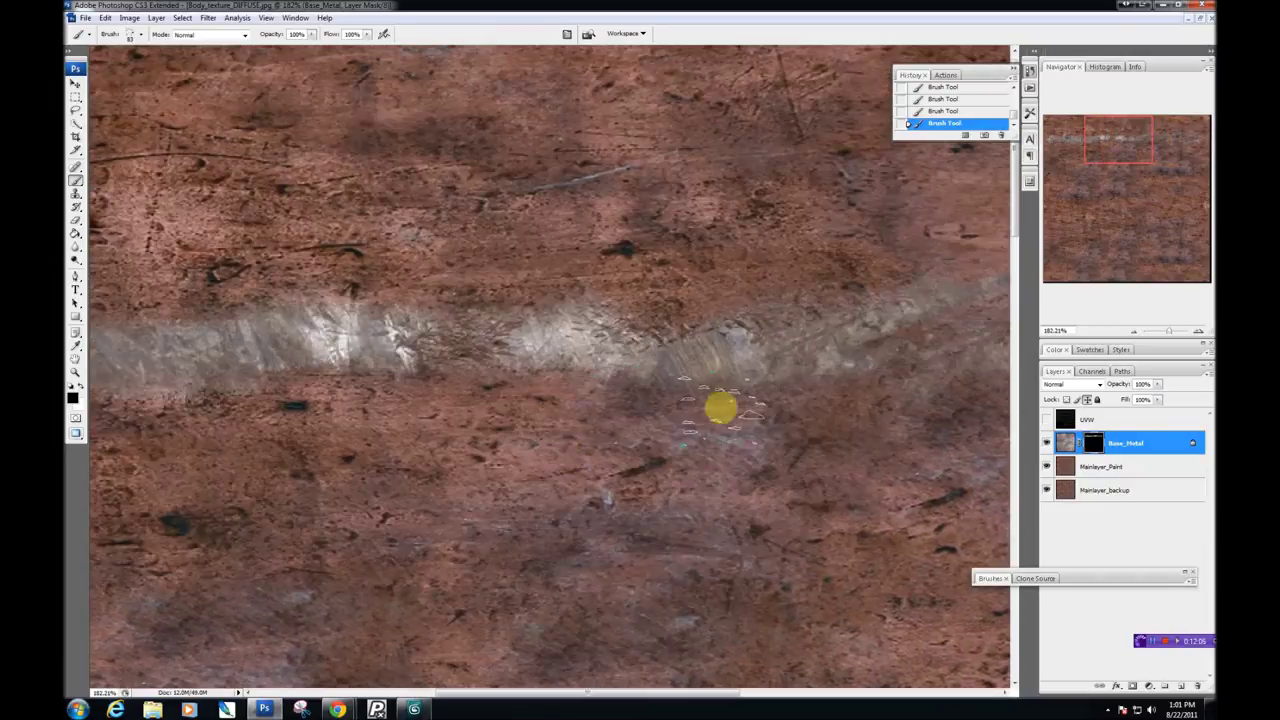
{"action": "left_click_drag", "start_coordinate": [340, 491], "coordinate": [677, 437]}
{"action": "mouse_move", "coordinate": [521, 269]}
{"action": "left_mouse_down"}
{"action": "mouse_move", "coordinate": [240, 300]}
{"action": "mouse_move", "coordinate": [316, 344]}
{"action": "left_mouse_up"}
{"action": "left_click_drag", "start_coordinate": [429, 404], "coordinate": [519, 408]}
{"action": "left_click_drag", "start_coordinate": [257, 248], "coordinate": [181, 286]}
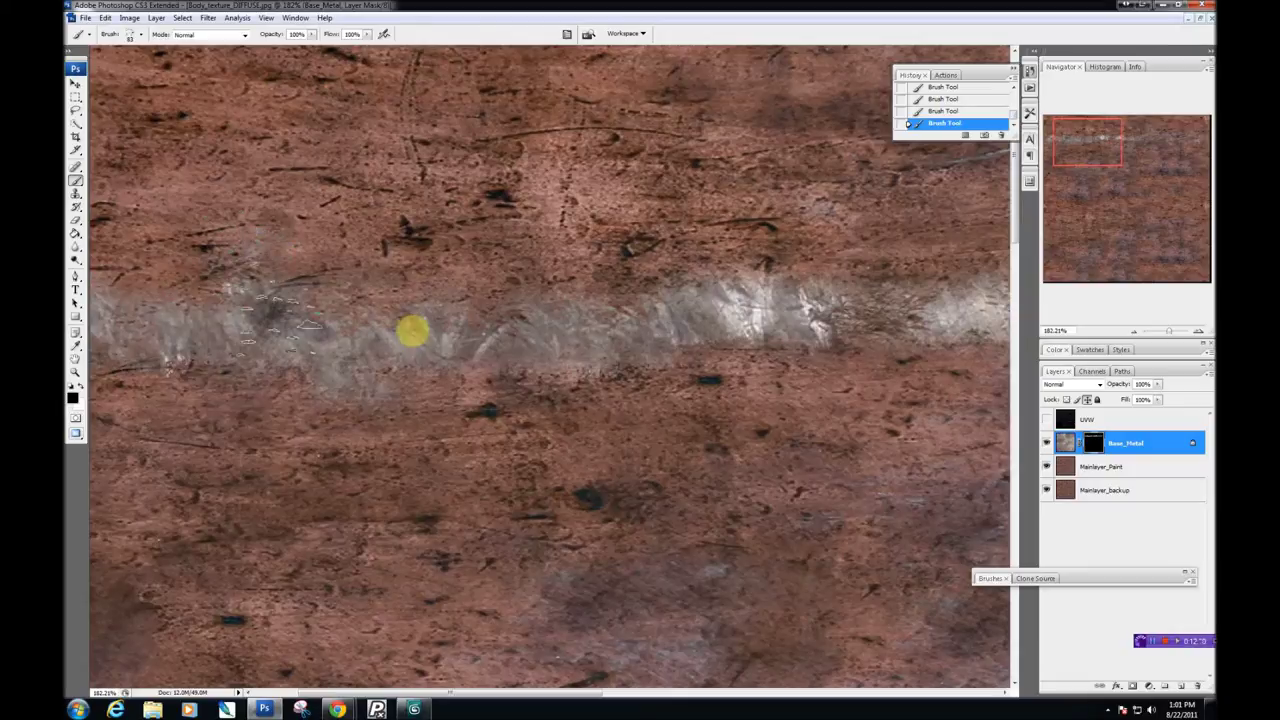
{"action": "left_click_drag", "start_coordinate": [389, 560], "coordinate": [521, 563]}
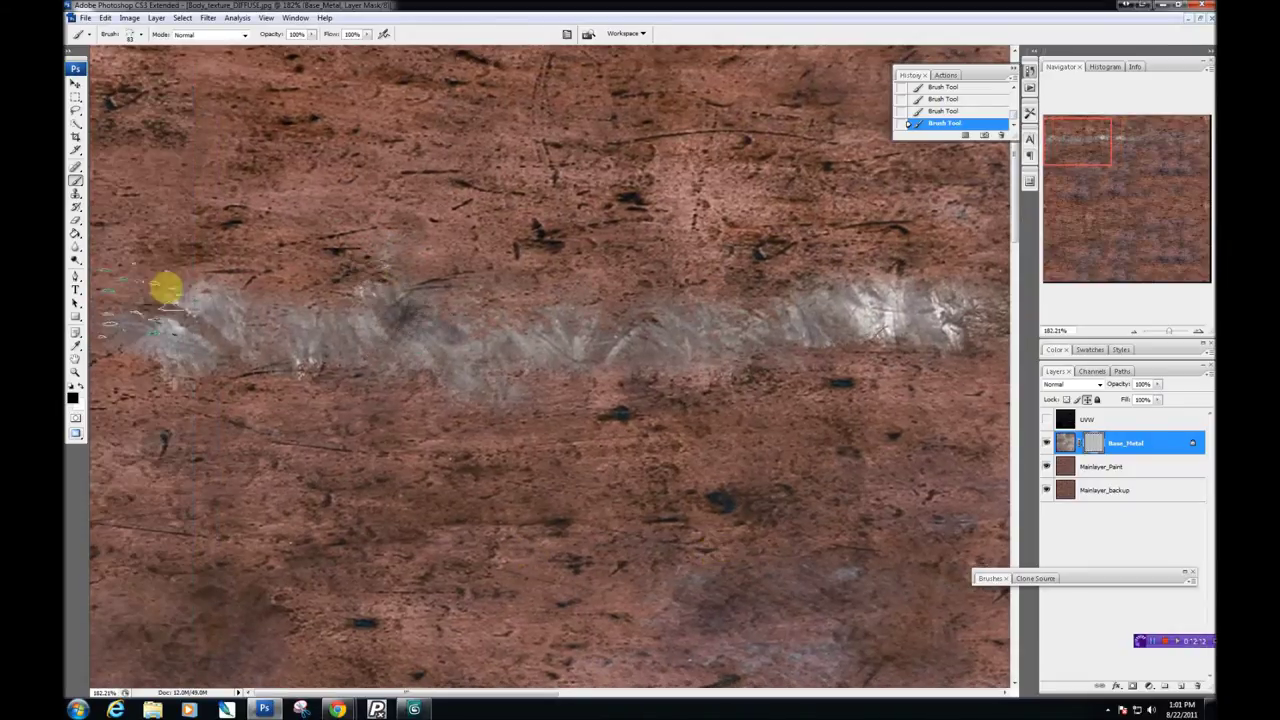
{"action": "left_click_drag", "start_coordinate": [774, 569], "coordinate": [262, 646]}
{"action": "left_click_drag", "start_coordinate": [989, 301], "coordinate": [397, 317]}
{"action": "left_click_drag", "start_coordinate": [763, 514], "coordinate": [514, 500]}
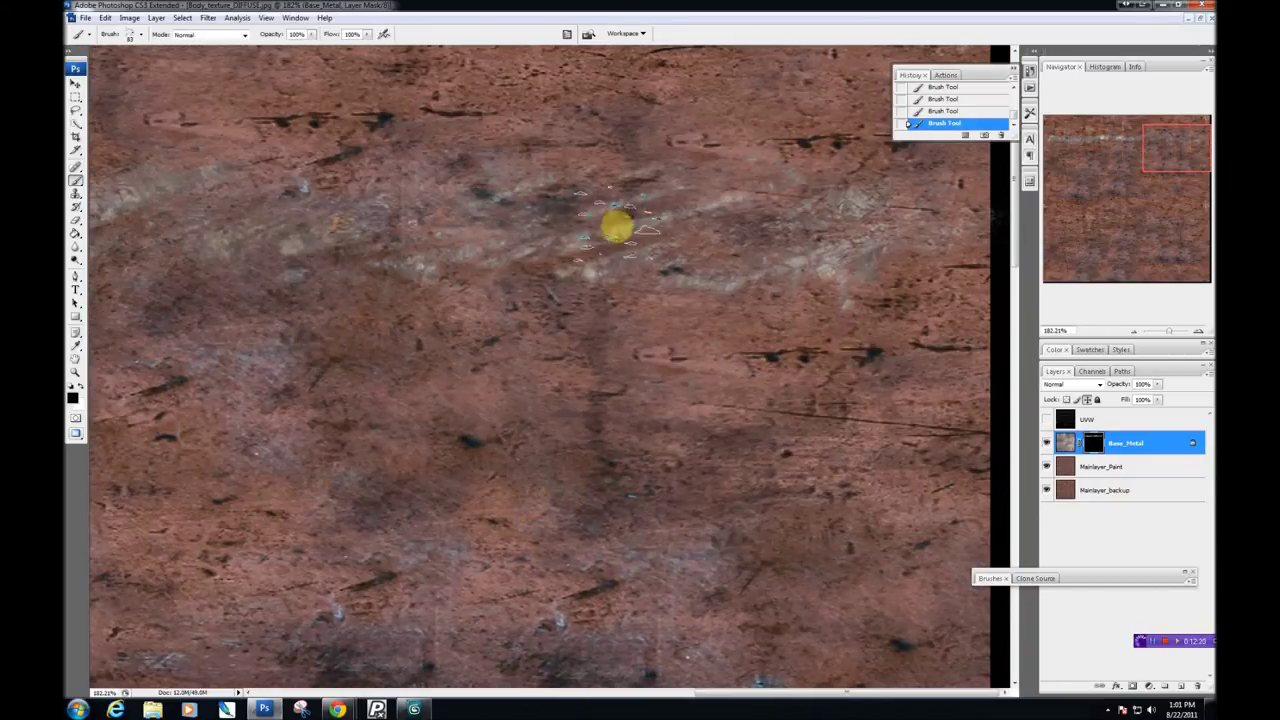
Paint white flaky strokes at the right end of the band on the Base_Metal mask to bring back metal, with a few eraser dabs.
{"action": "mouse_move", "coordinate": [617, 229]}
{"action": "left_mouse_down"}
{"action": "mouse_move", "coordinate": [537, 214]}
{"action": "mouse_move", "coordinate": [300, 223]}
{"action": "mouse_move", "coordinate": [720, 249]}
{"action": "mouse_move", "coordinate": [268, 216]}
{"action": "left_mouse_up"}
{"action": "key", "text": "e"}
{"action": "left_click", "coordinate": [615, 325]}
{"action": "left_click", "coordinate": [548, 367]}
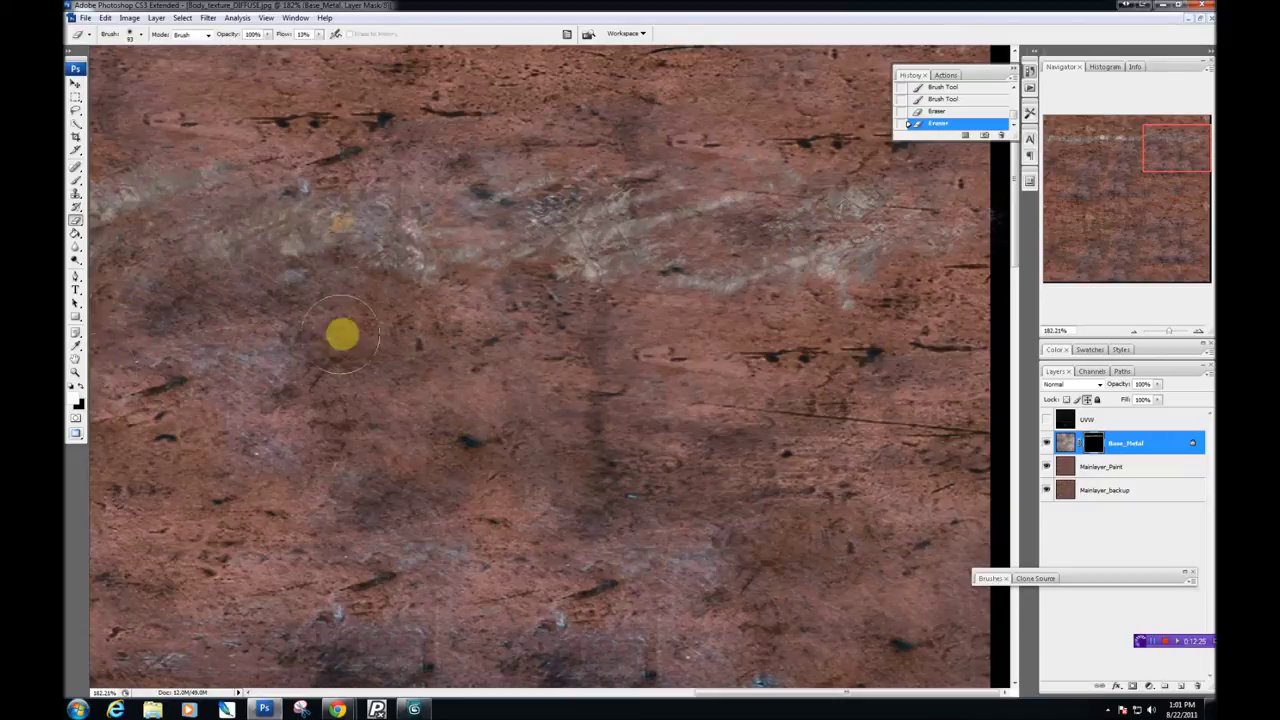
{"action": "left_click", "coordinate": [77, 170]}
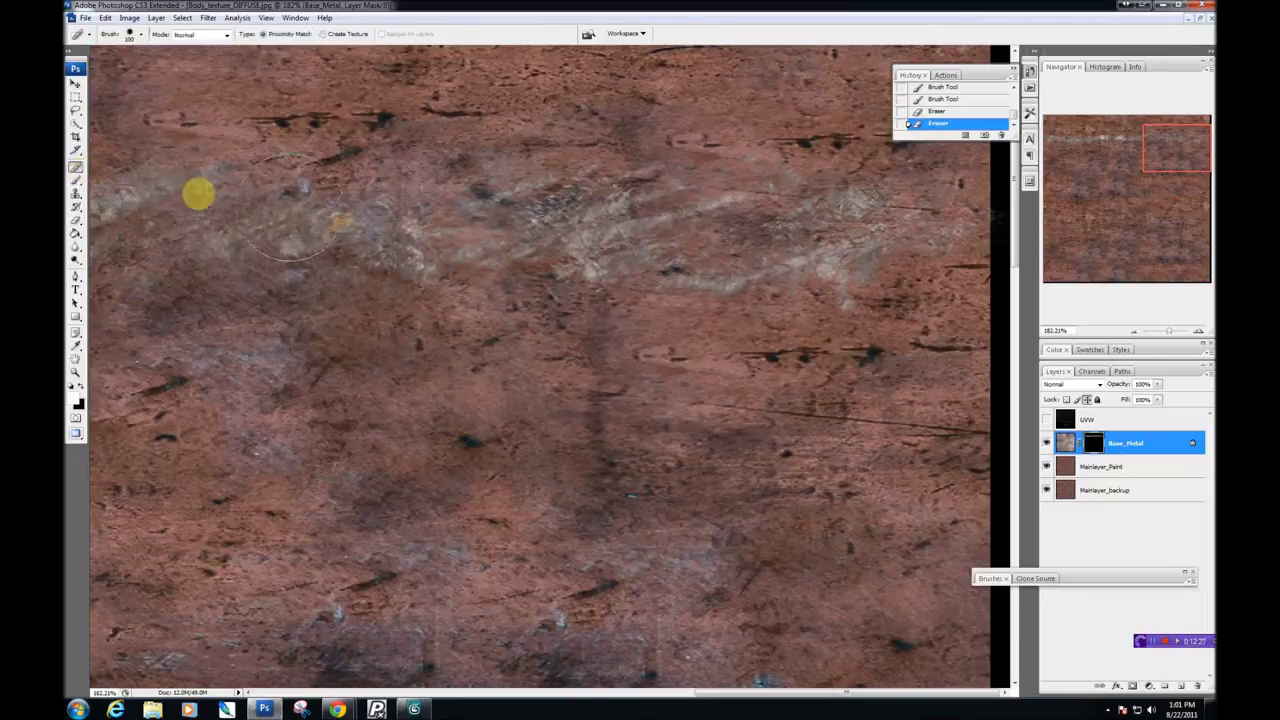
{"action": "left_click", "coordinate": [77, 181]}
{"action": "left_click_drag", "start_coordinate": [334, 229], "coordinate": [404, 233]}
{"action": "left_click", "coordinate": [517, 256]}
{"action": "left_click", "coordinate": [490, 234]}
{"action": "left_click", "coordinate": [414, 199]}
Continue the white flaky strokes along the middle of the metal band on the Base_Metal mask.
{"action": "key", "text": "space"}
{"action": "left_click_drag", "start_coordinate": [378, 484], "coordinate": [860, 523]}
{"action": "left_click_drag", "start_coordinate": [749, 297], "coordinate": [775, 309]}
{"action": "left_click_drag", "start_coordinate": [128, 330], "coordinate": [485, 332]}
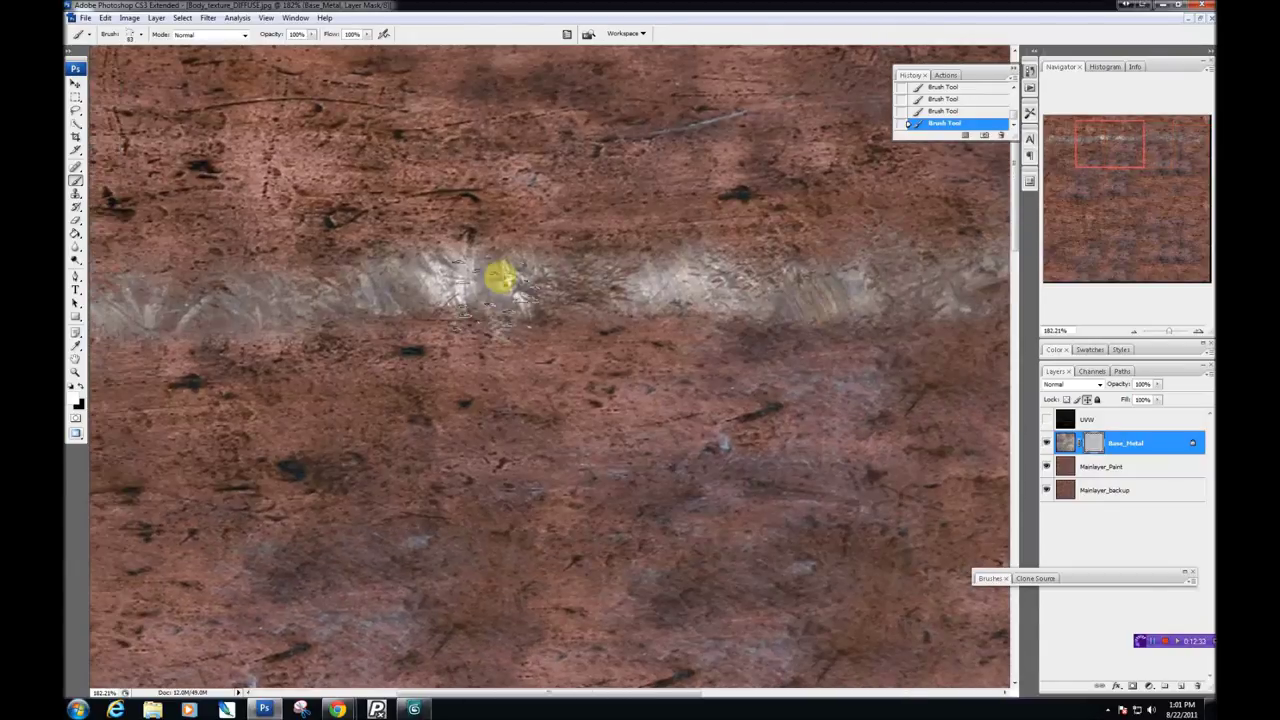
{"action": "key", "text": "space"}
{"action": "left_click_drag", "start_coordinate": [257, 320], "coordinate": [450, 330]}
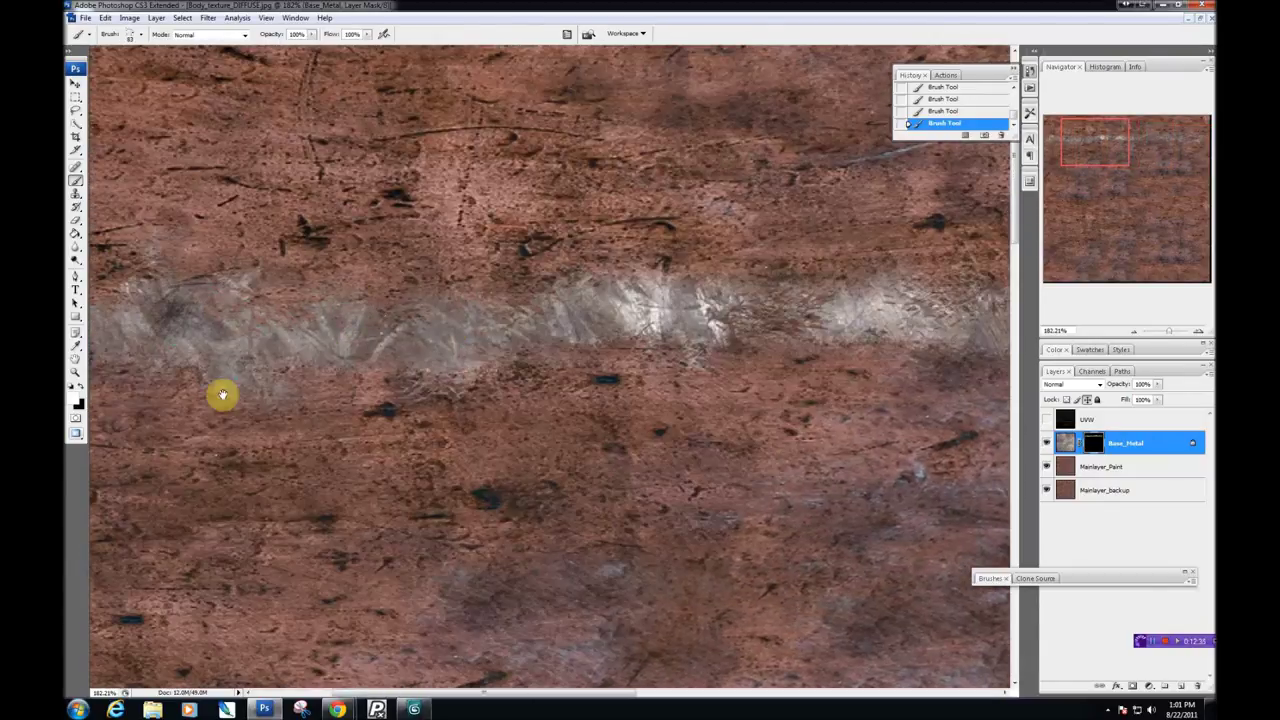
Paint white flakes around the left end of the band on the Base_Metal mask to widen the exposed metal.
{"action": "key", "text": "space"}
{"action": "left_click_drag", "start_coordinate": [220, 397], "coordinate": [508, 397]}
{"action": "left_click_drag", "start_coordinate": [267, 391], "coordinate": [267, 381]}
{"action": "left_click", "coordinate": [148, 350]}
{"action": "left_click", "coordinate": [380, 386]}
{"action": "left_click", "coordinate": [262, 408]}
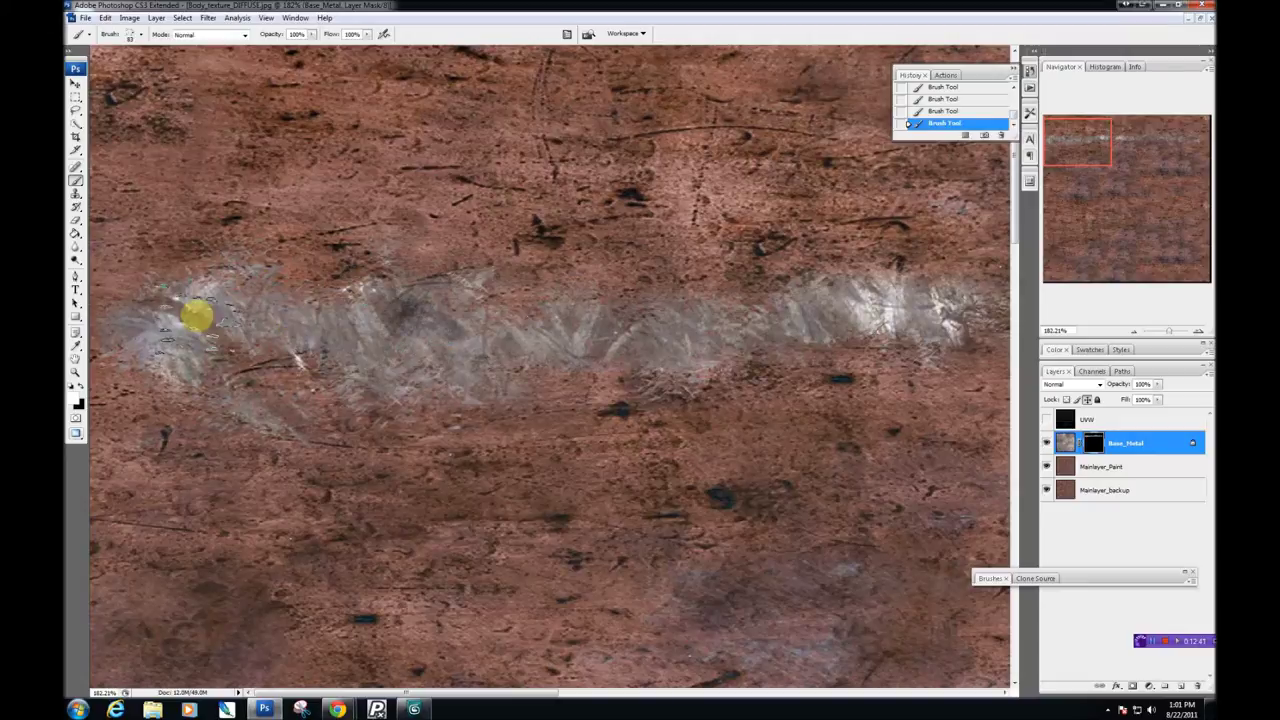
Dock the expanded Brushes panel beside the canvas and paint a flaky patch of metal below the left part of the band.
{"action": "mouse_move", "coordinate": [1085, 579]}
{"action": "left_mouse_down"}
{"action": "mouse_move", "coordinate": [991, 514]}
{"action": "mouse_move", "coordinate": [1007, 485]}
{"action": "mouse_move", "coordinate": [980, 337]}
{"action": "mouse_move", "coordinate": [980, 157]}
{"action": "mouse_move", "coordinate": [1000, 200]}
{"action": "mouse_move", "coordinate": [1046, 200]}
{"action": "left_mouse_up"}
{"action": "left_click", "coordinate": [985, 475]}
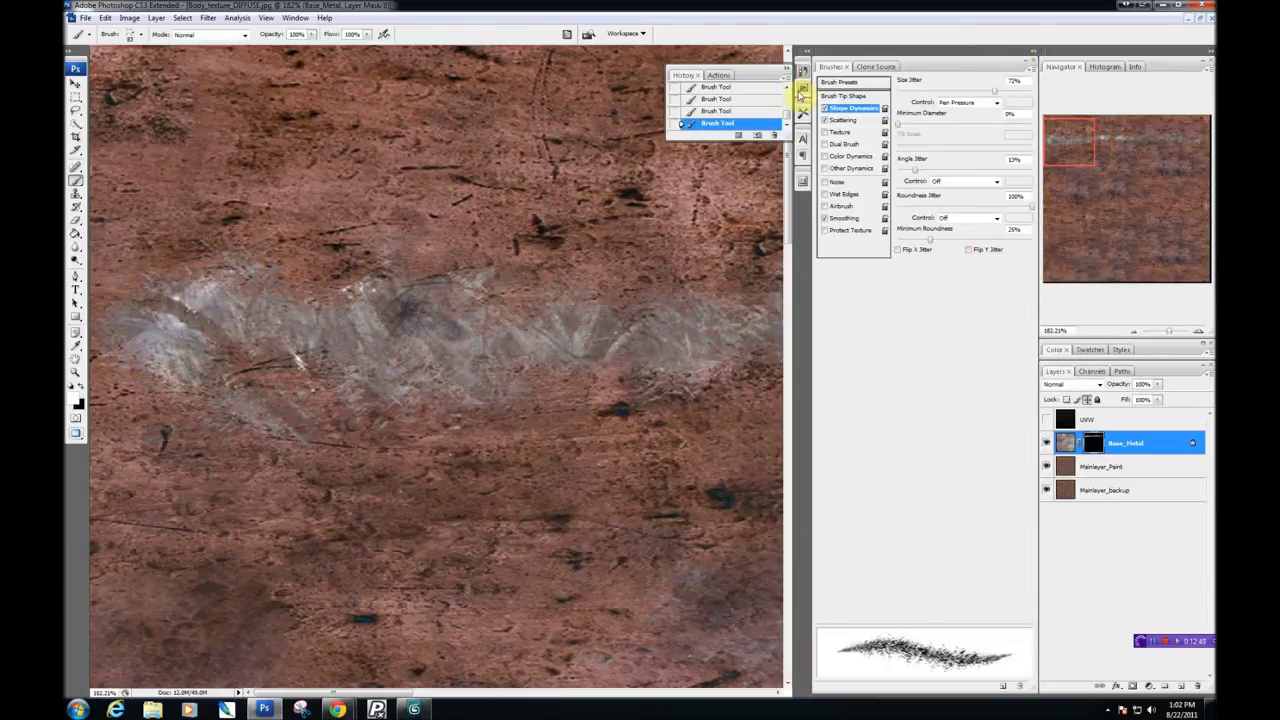
{"action": "left_click_drag", "start_coordinate": [814, 285], "coordinate": [878, 290]}
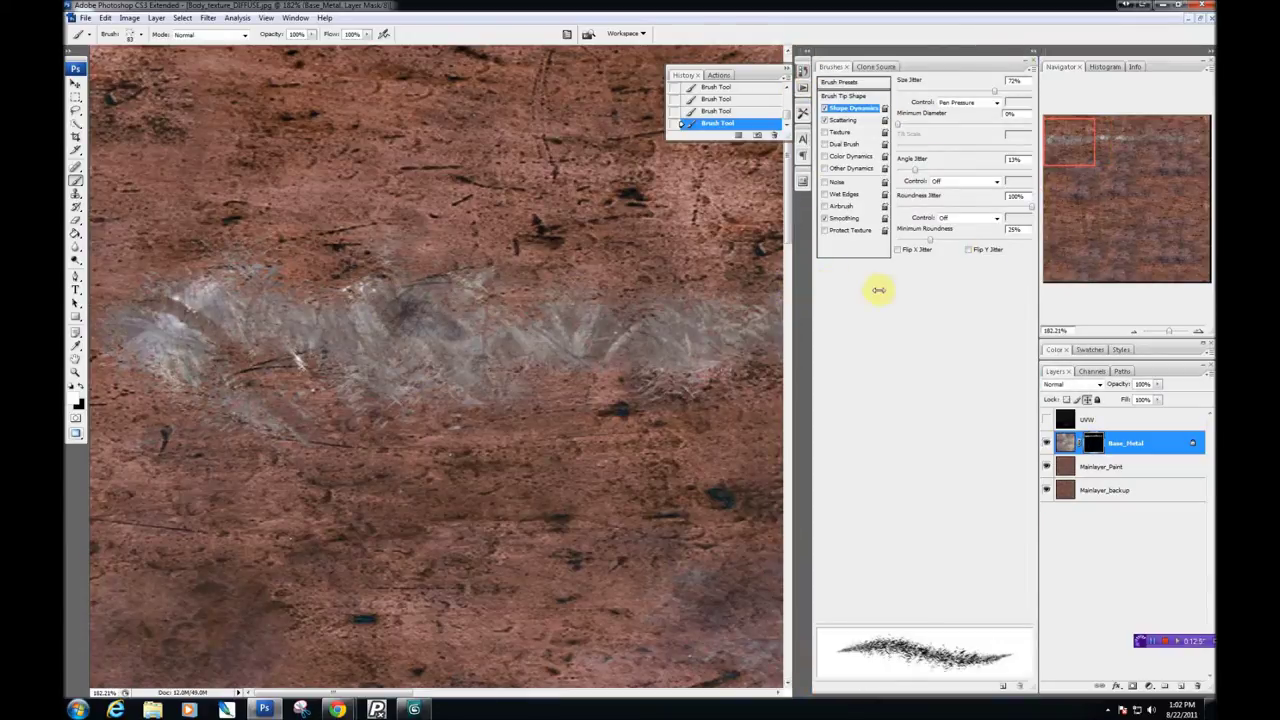
{"action": "left_click", "coordinate": [460, 403]}
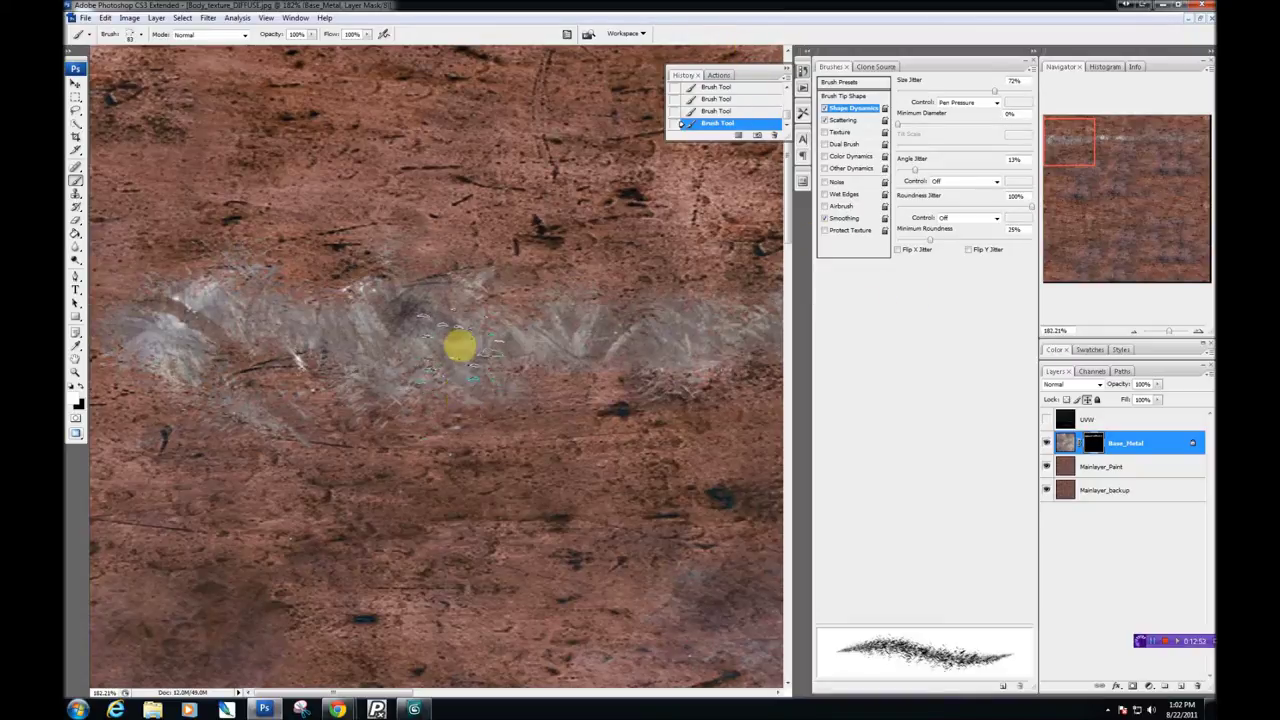
{"action": "mouse_move", "coordinate": [490, 335]}
{"action": "left_mouse_down"}
{"action": "mouse_move", "coordinate": [480, 317]}
{"action": "mouse_move", "coordinate": [449, 337]}
{"action": "mouse_move", "coordinate": [611, 389]}
{"action": "mouse_move", "coordinate": [565, 318]}
{"action": "mouse_move", "coordinate": [457, 374]}
{"action": "mouse_move", "coordinate": [571, 429]}
{"action": "mouse_move", "coordinate": [426, 426]}
{"action": "mouse_move", "coordinate": [502, 442]}
{"action": "mouse_move", "coordinate": [594, 486]}
{"action": "mouse_move", "coordinate": [651, 333]}
{"action": "left_mouse_up"}
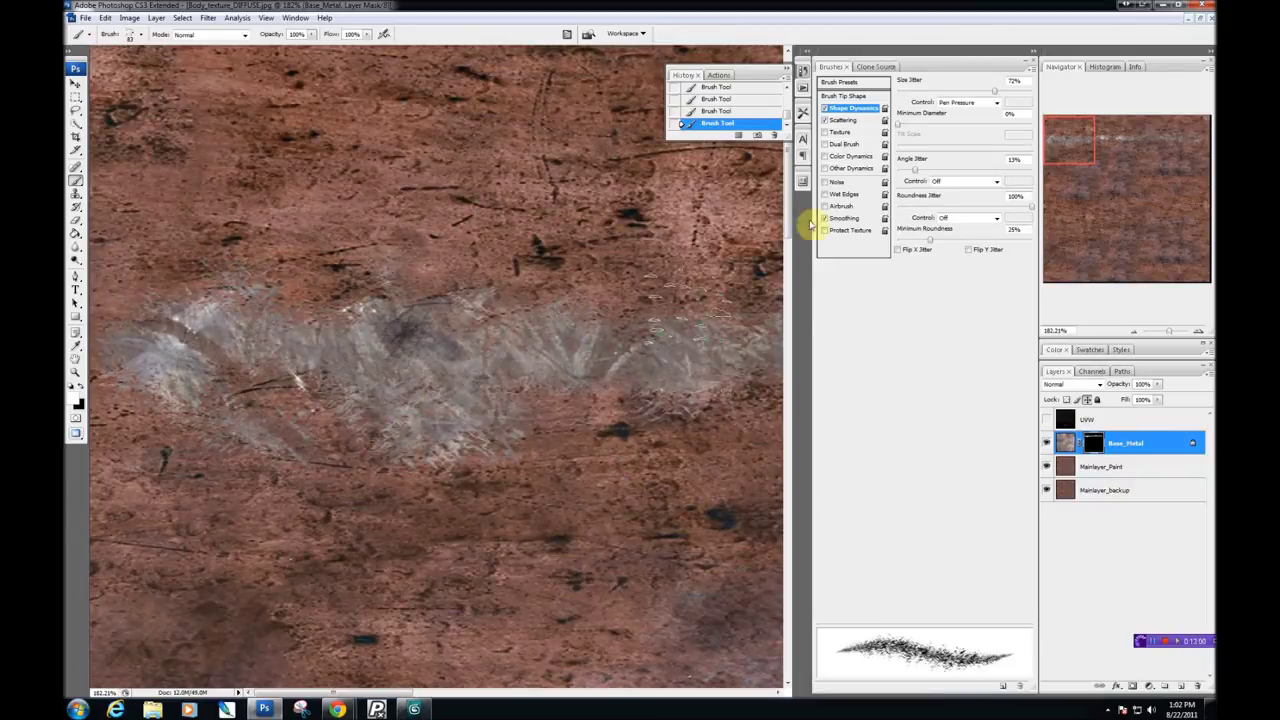
Enable Dual Brush for the flaky brush and choose a 256 px tip as its second tip.
{"action": "left_click", "coordinate": [846, 145]}
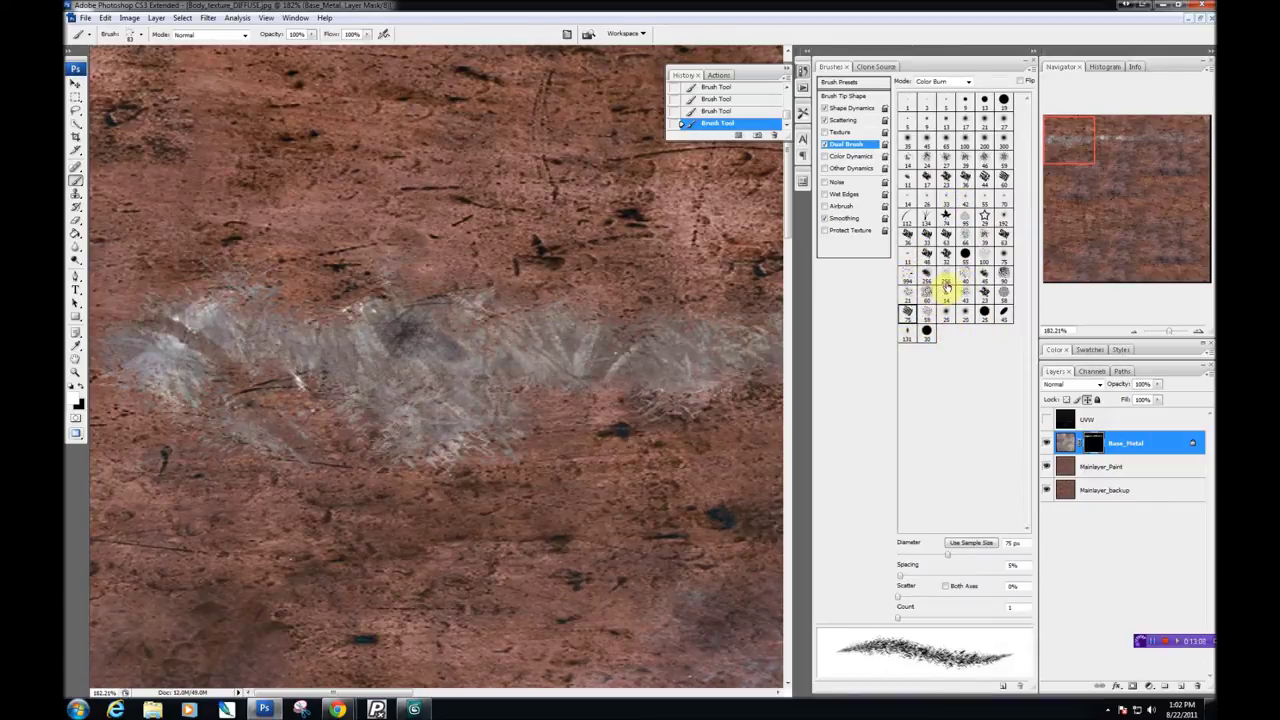
{"action": "left_click", "coordinate": [946, 278]}
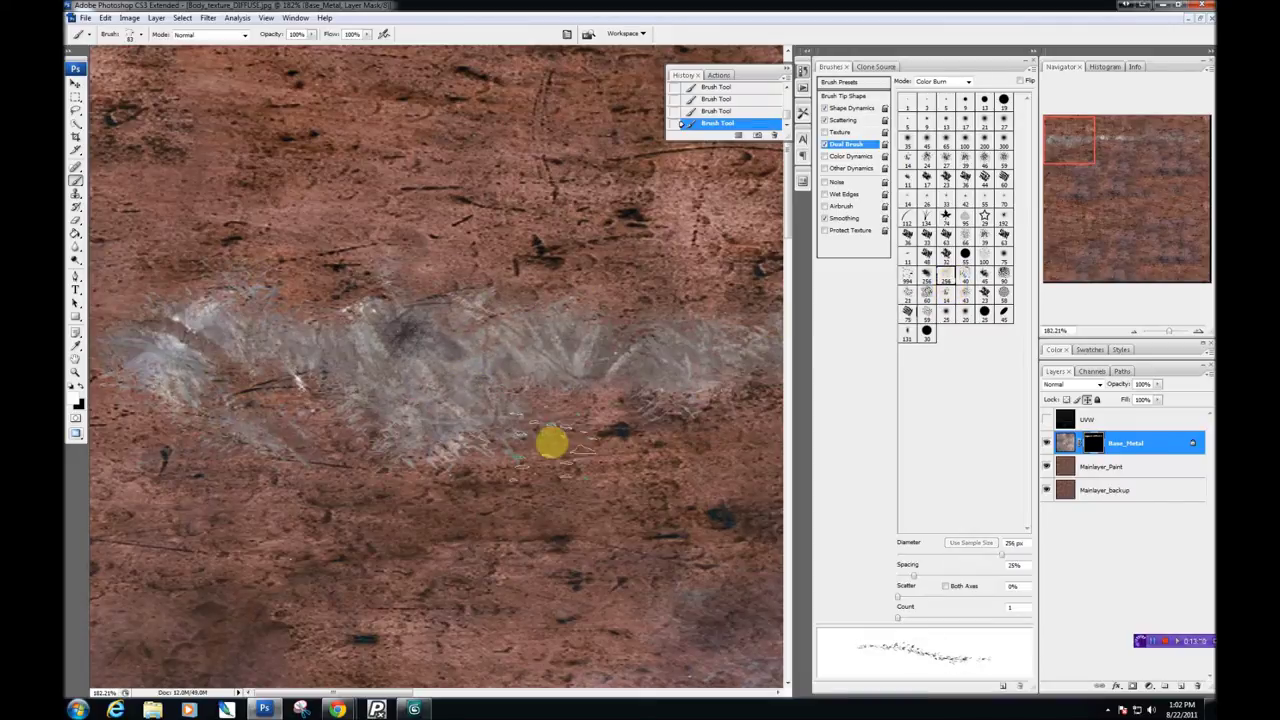
Try the dual brush with loose metal patches below the band and step back through the history to remove them.
{"action": "mouse_move", "coordinate": [530, 526]}
{"action": "left_mouse_down"}
{"action": "mouse_move", "coordinate": [593, 580]}
{"action": "mouse_move", "coordinate": [480, 627]}
{"action": "mouse_move", "coordinate": [271, 520]}
{"action": "mouse_move", "coordinate": [450, 565]}
{"action": "mouse_move", "coordinate": [760, 545]}
{"action": "left_mouse_up"}
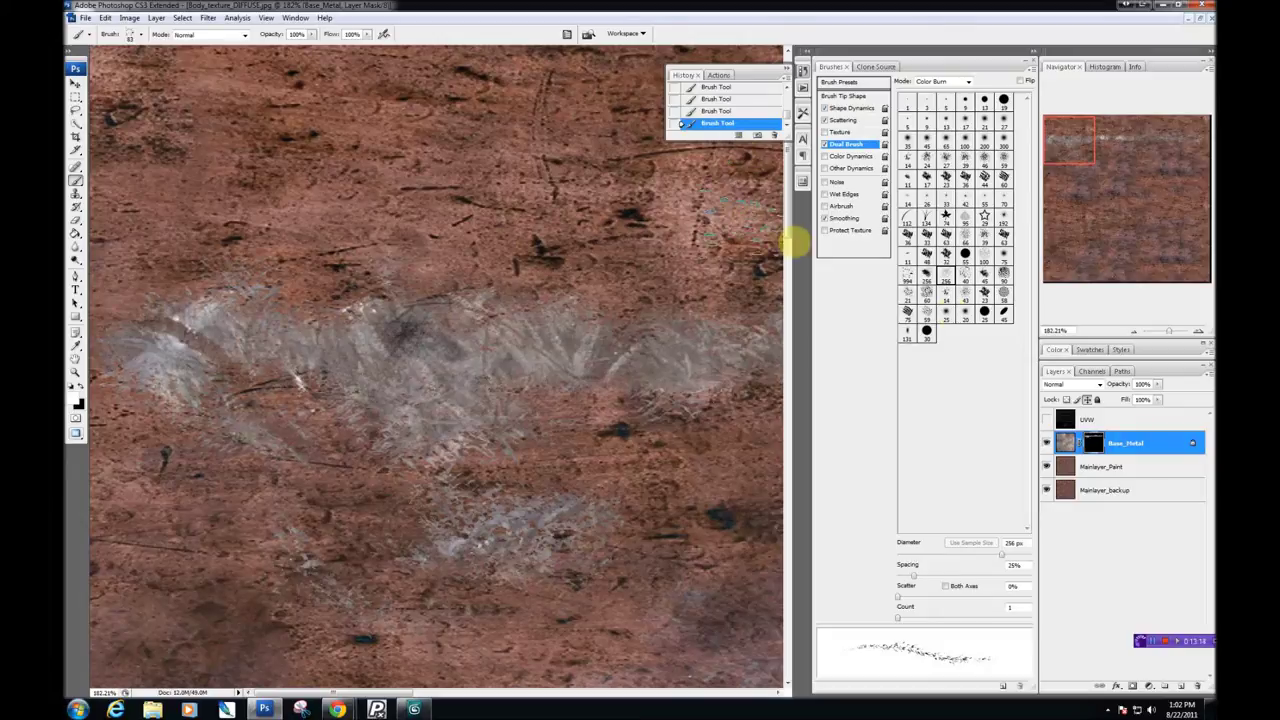
{"action": "left_click", "coordinate": [733, 112]}
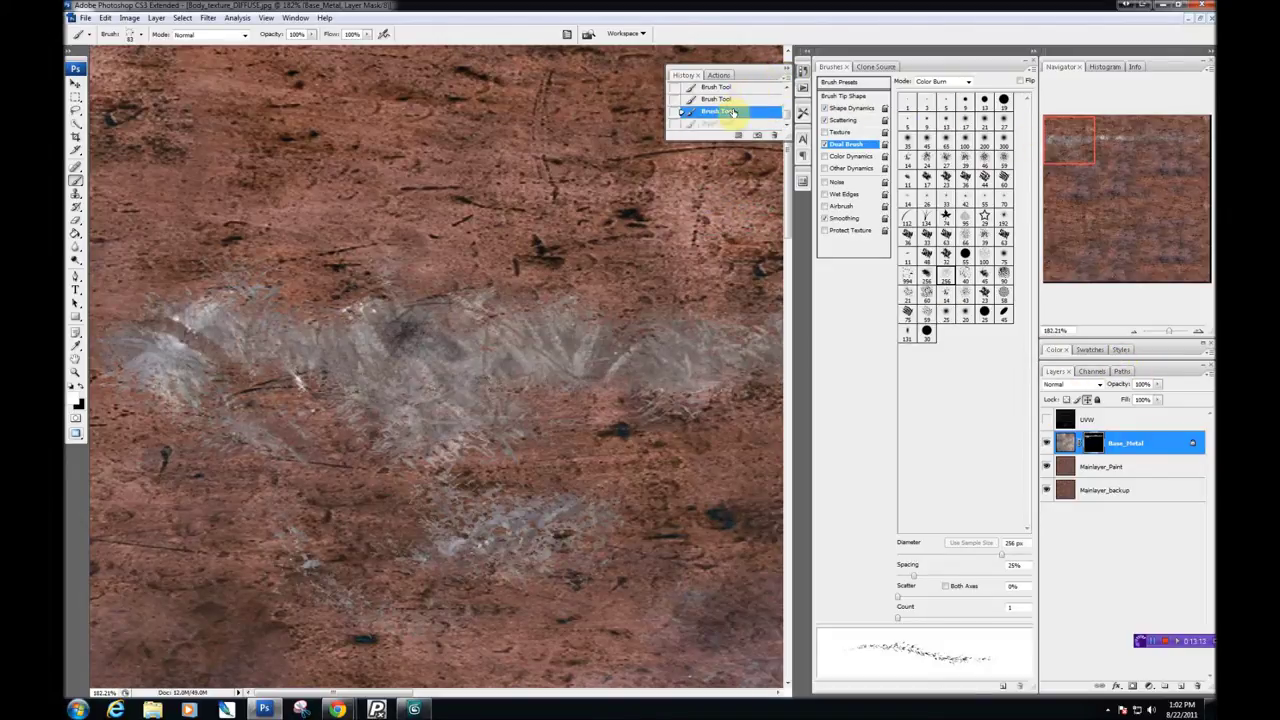
{"action": "left_click", "coordinate": [730, 100]}
{"action": "left_click", "coordinate": [734, 88]}
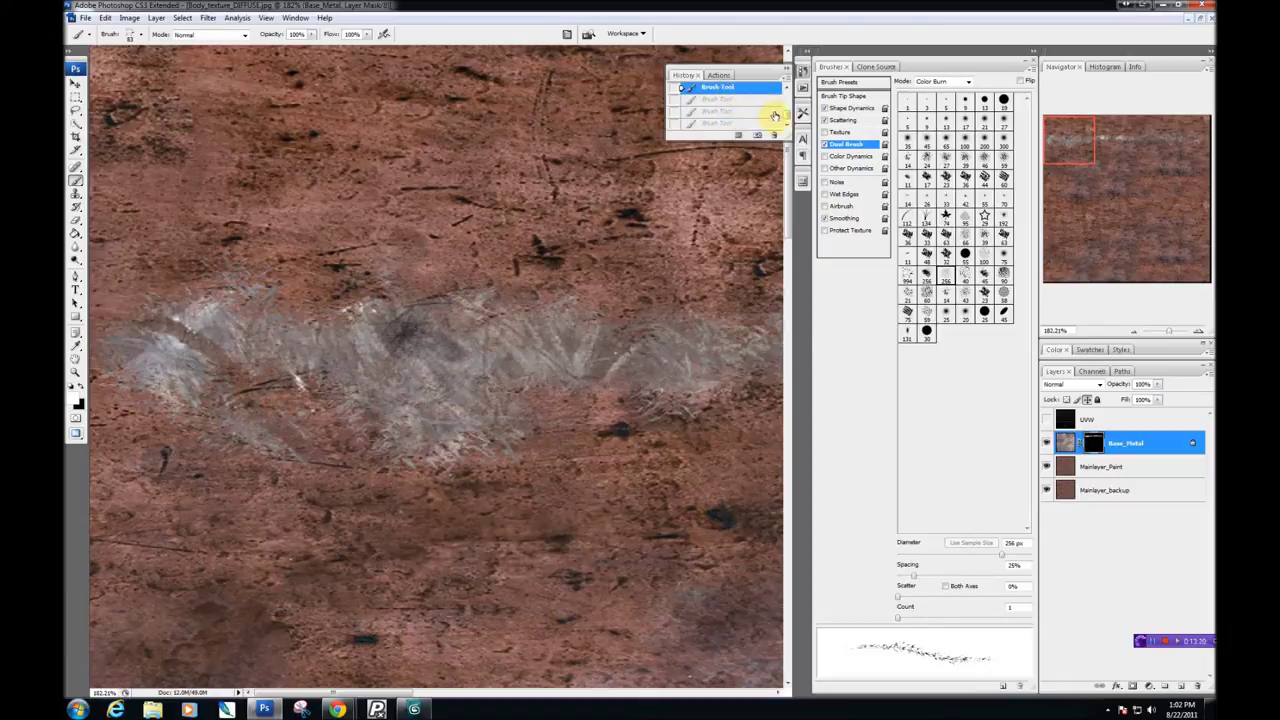
{"action": "left_click", "coordinate": [741, 111]}
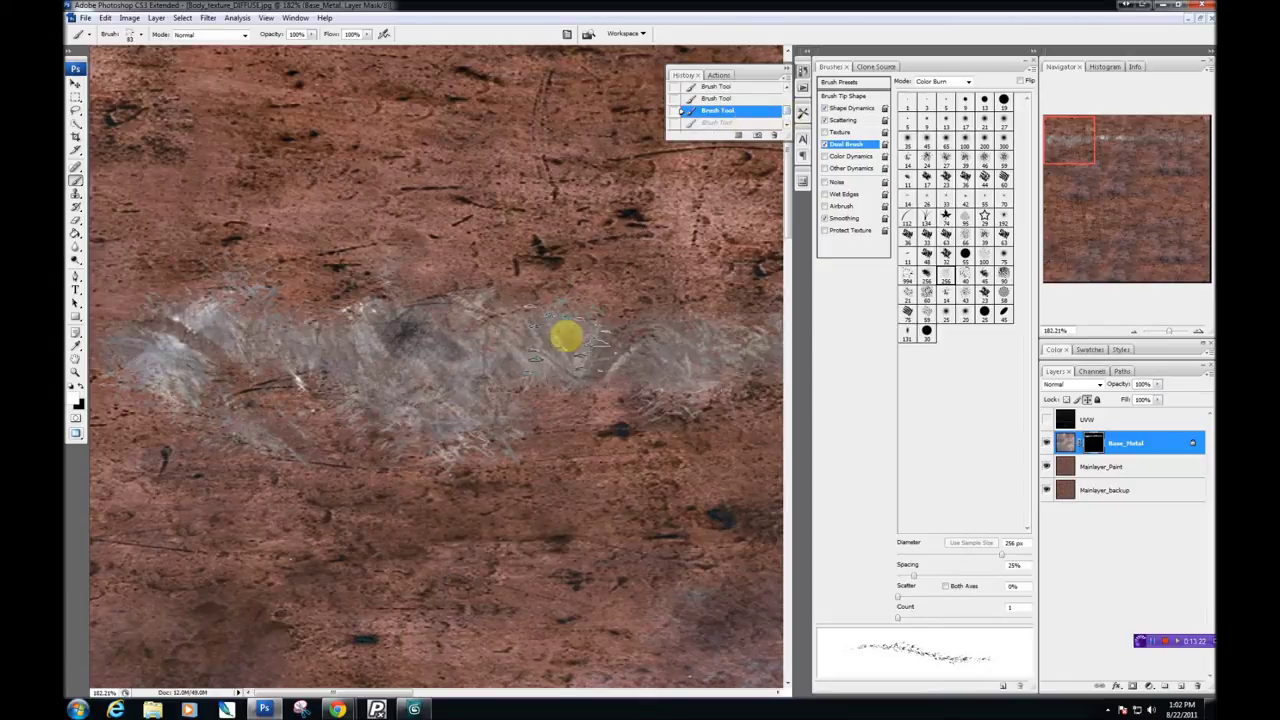
Show the UVW wireframe layer and frame the web-like circular UV shell at about 149% zoom.
{"action": "left_click_drag", "start_coordinate": [622, 369], "coordinate": [419, 293]}
{"action": "left_click_drag", "start_coordinate": [1169, 330], "coordinate": [1171, 334]}
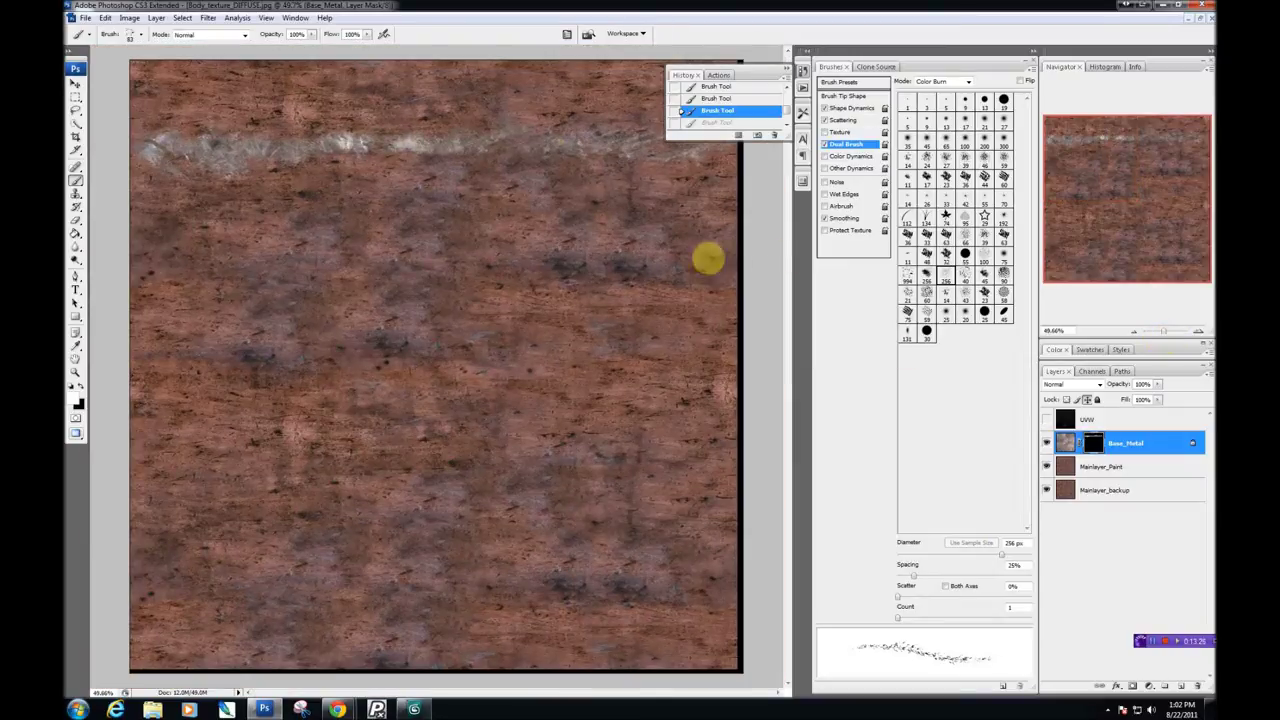
{"action": "left_click", "coordinate": [1046, 419]}
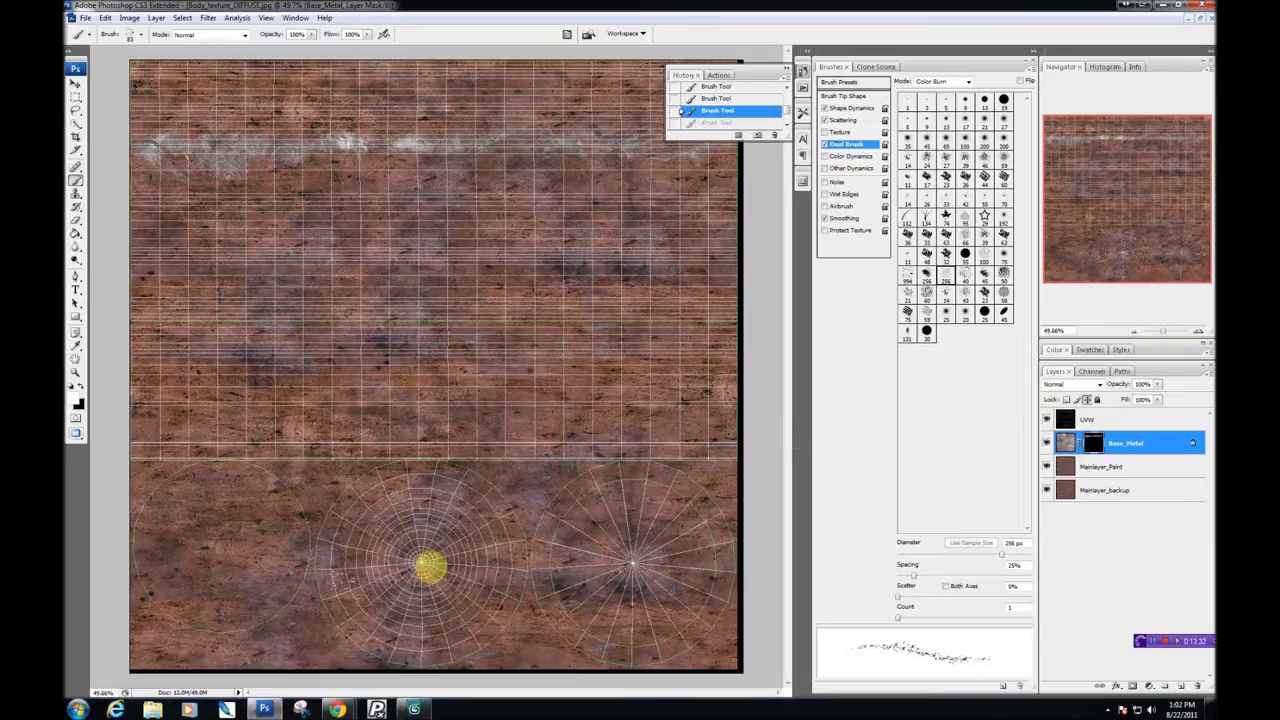
{"action": "left_click_drag", "start_coordinate": [1161, 331], "coordinate": [1168, 331]}
{"action": "left_click_drag", "start_coordinate": [789, 336], "coordinate": [731, 534]}
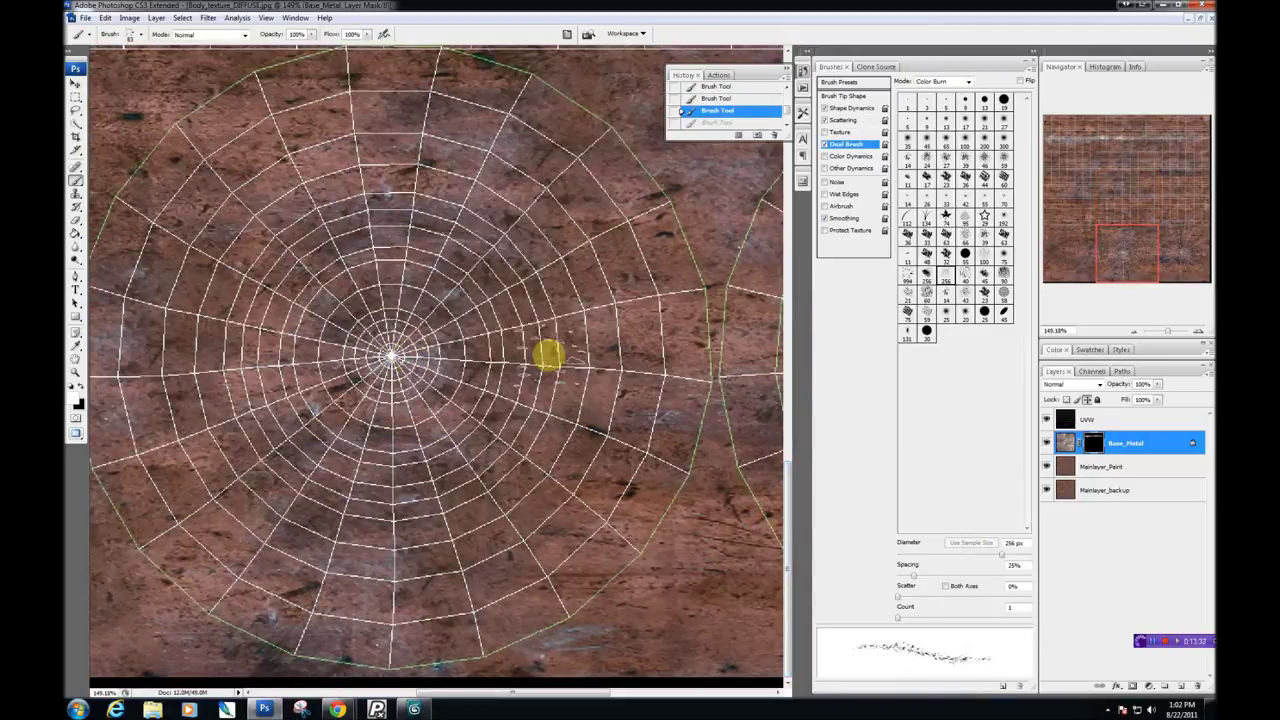
Set the brush to 32 px with 74% flow and paint a metal ring around the centre of the circular UV shell.
{"action": "right_click", "coordinate": [370, 318]}
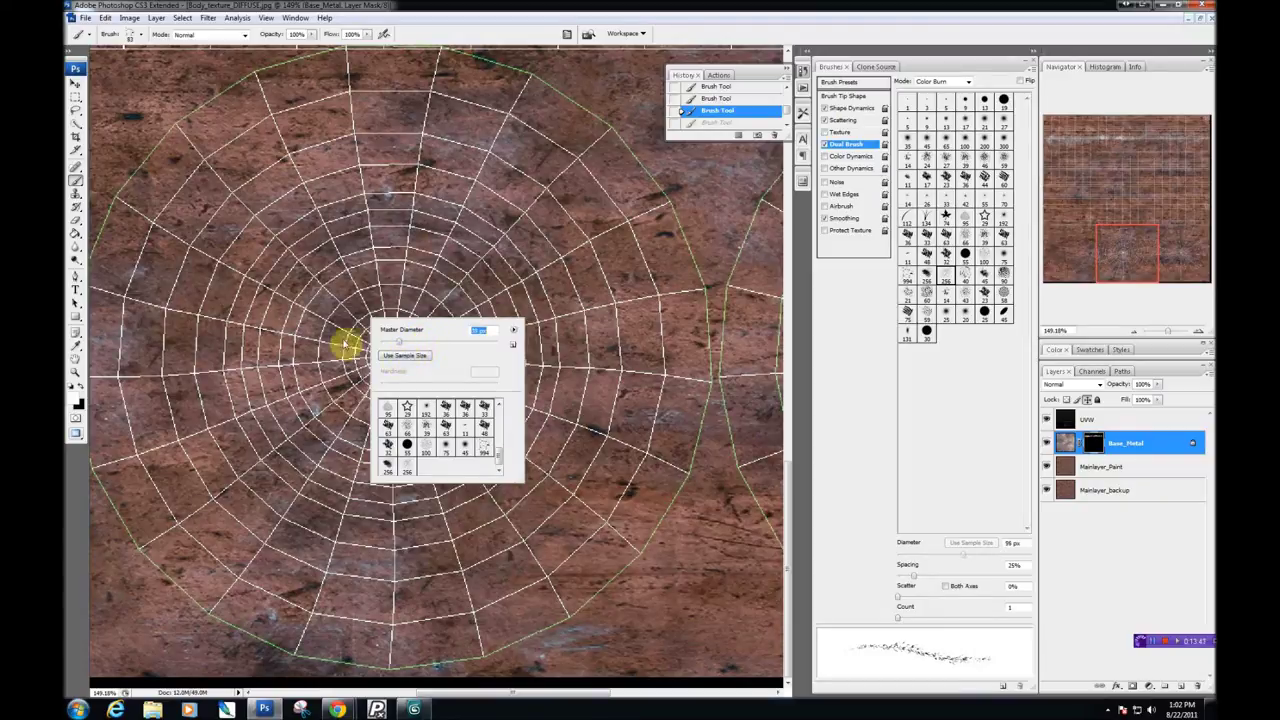
{"action": "left_click", "coordinate": [370, 47]}
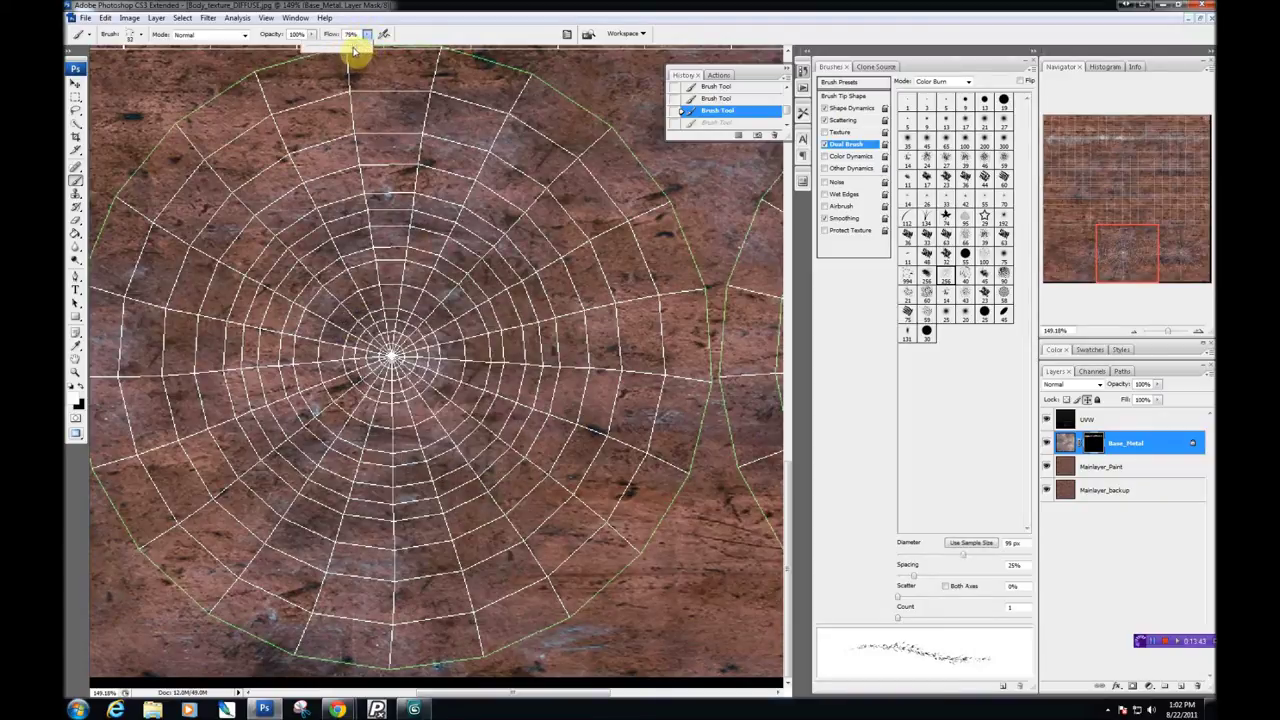
{"action": "mouse_move", "coordinate": [351, 314]}
{"action": "left_mouse_down"}
{"action": "mouse_move", "coordinate": [405, 322]}
{"action": "mouse_move", "coordinate": [331, 320]}
{"action": "left_mouse_up"}
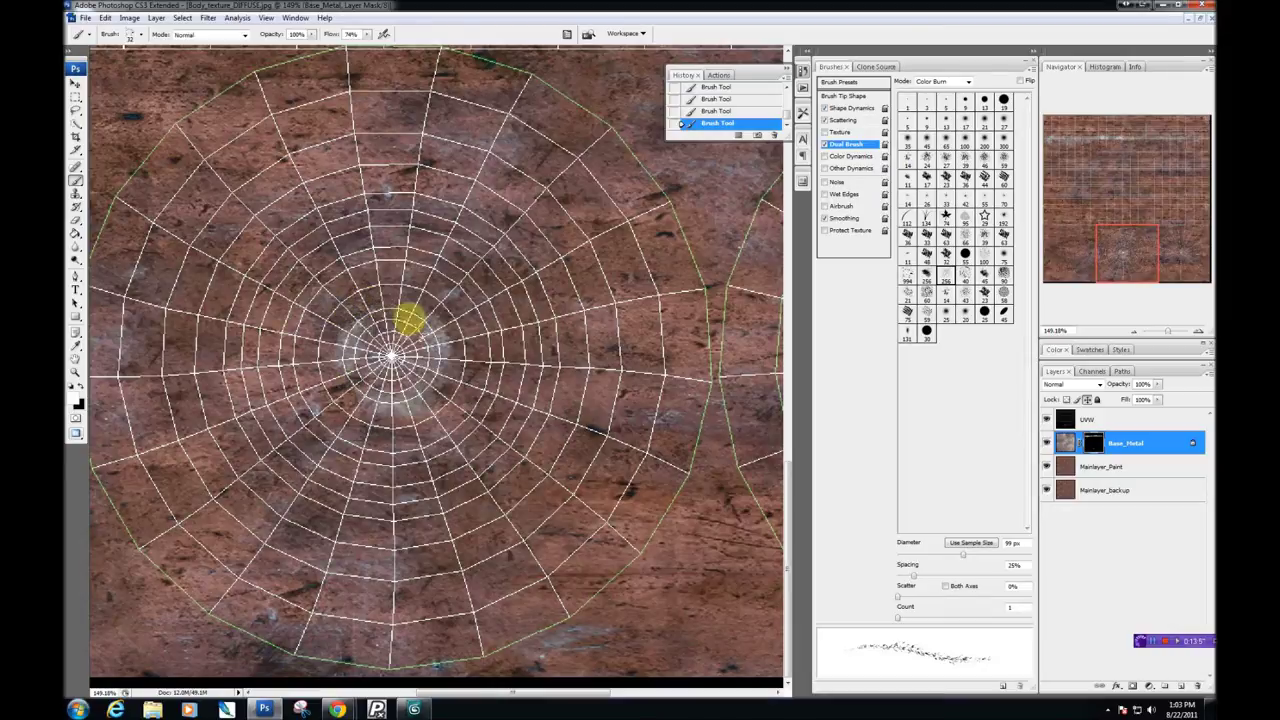
Reduce the brush to 16 px and paint a thin, broken metal ring along a wider edge loop of the circular UV shell.
{"action": "right_click", "coordinate": [285, 344]}
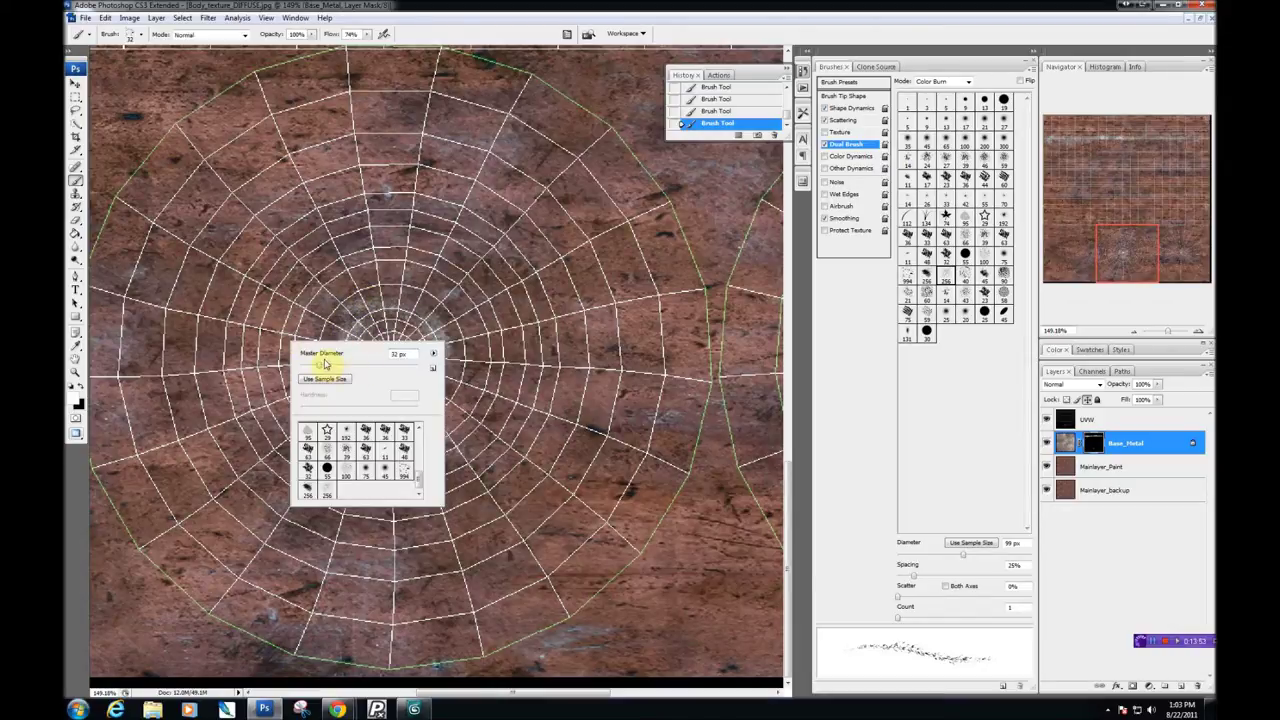
{"action": "left_click", "coordinate": [545, 281]}
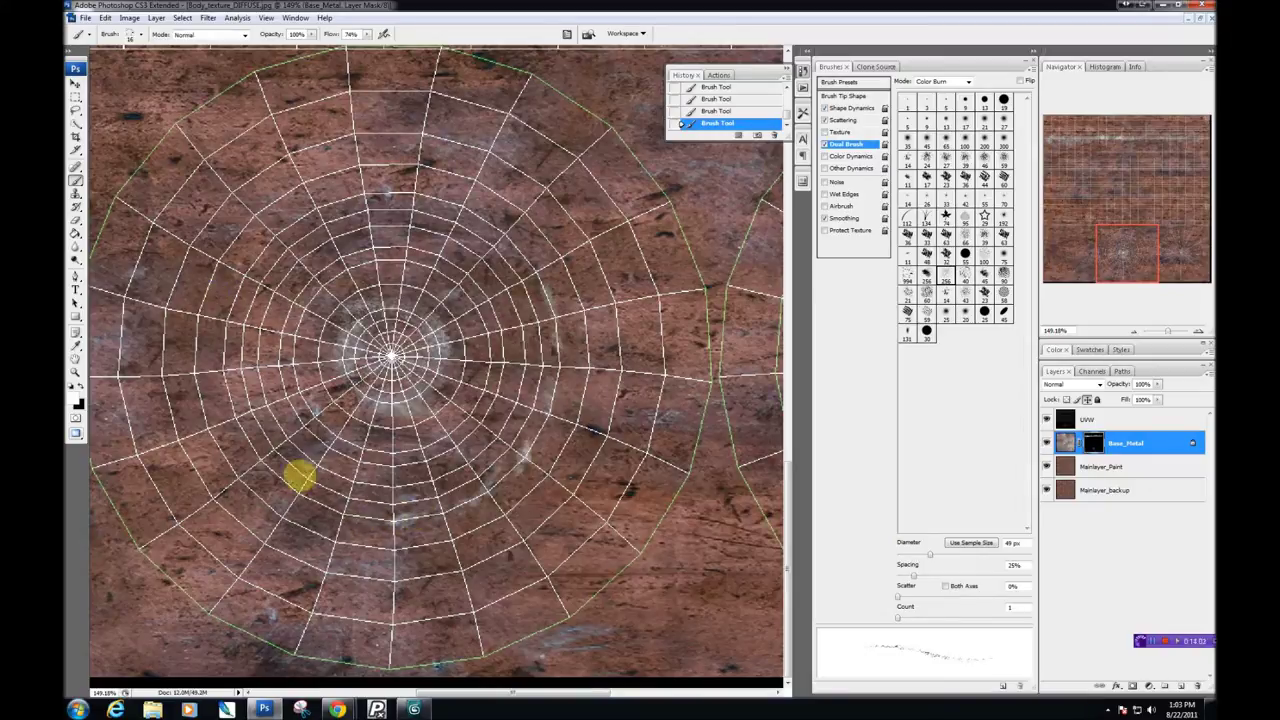
{"action": "left_click_drag", "start_coordinate": [222, 378], "coordinate": [235, 291]}
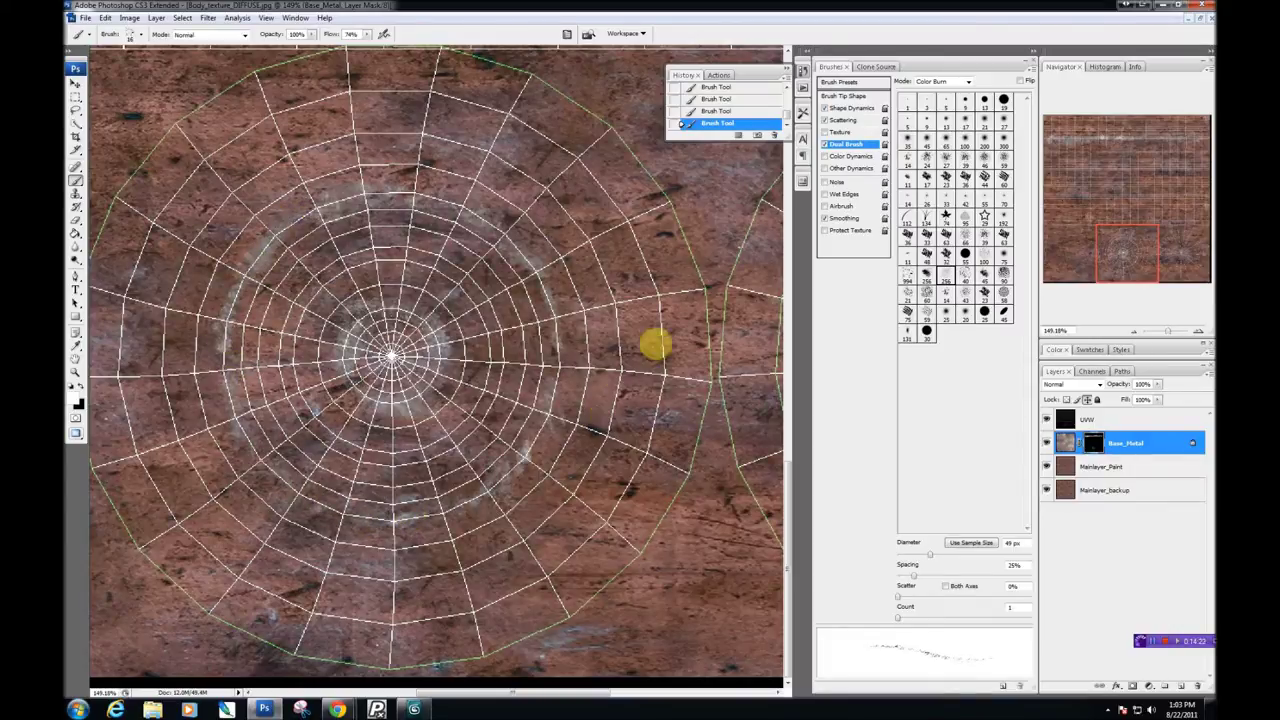
{"action": "left_click", "coordinate": [414, 709]}
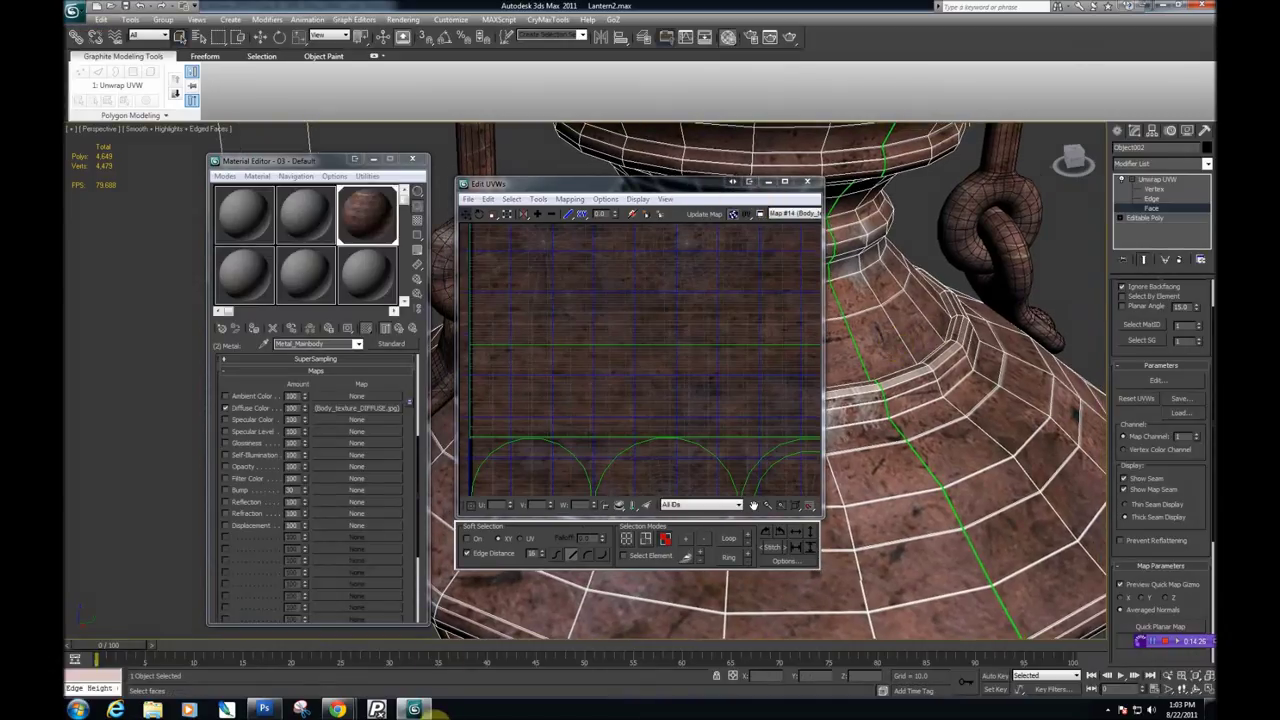
{"action": "left_click", "coordinate": [265, 710]}
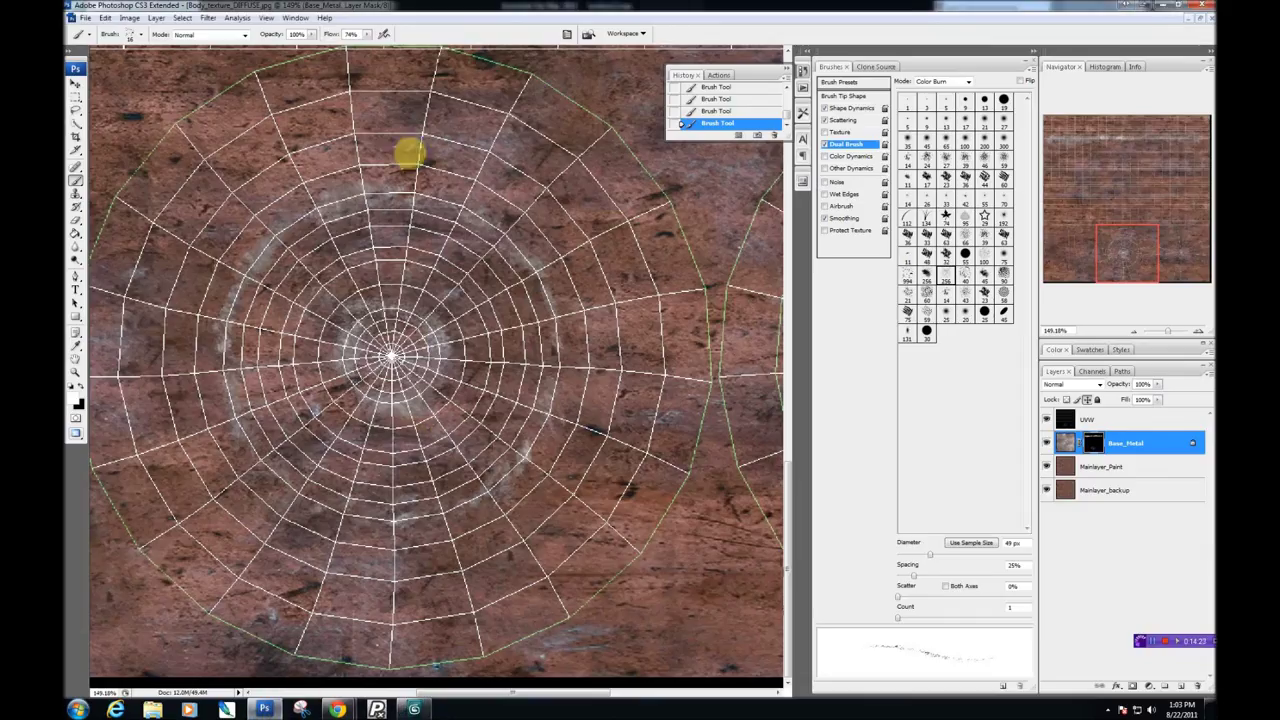
{"action": "left_click", "coordinate": [88, 19]}
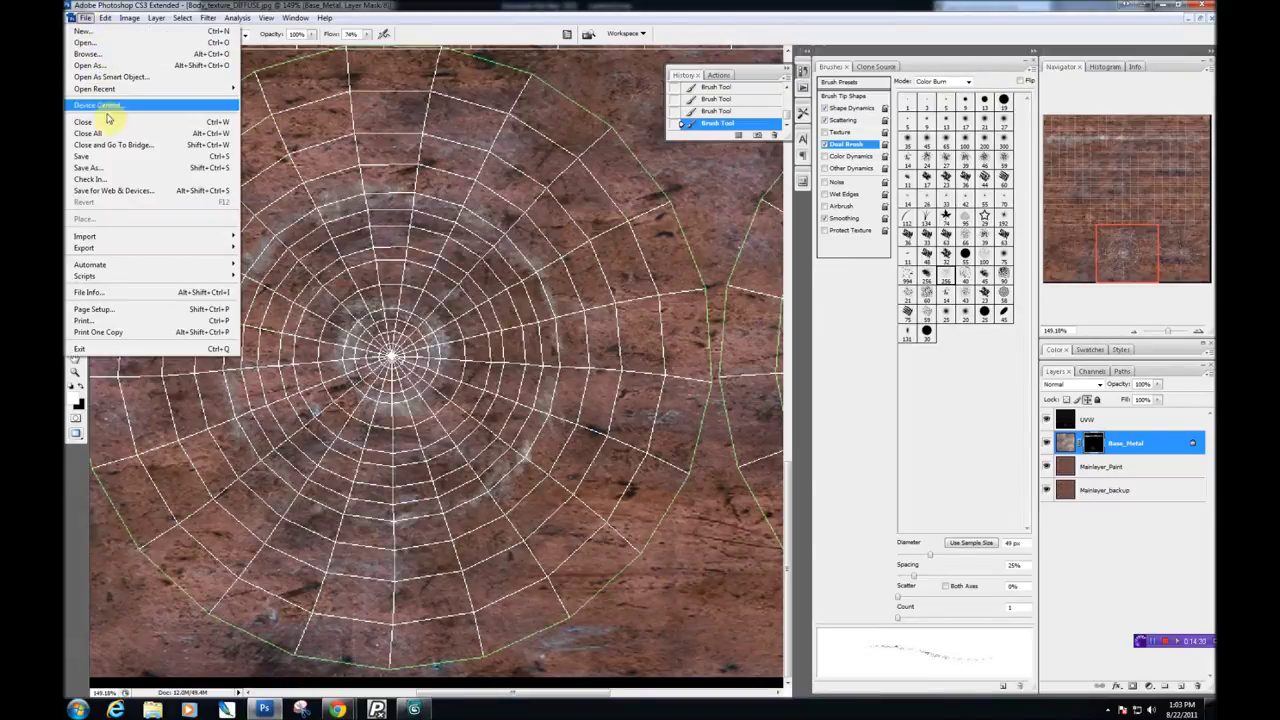
{"action": "left_click", "coordinate": [108, 160]}
{"action": "left_click", "coordinate": [592, 390]}
{"action": "left_click", "coordinate": [573, 472]}
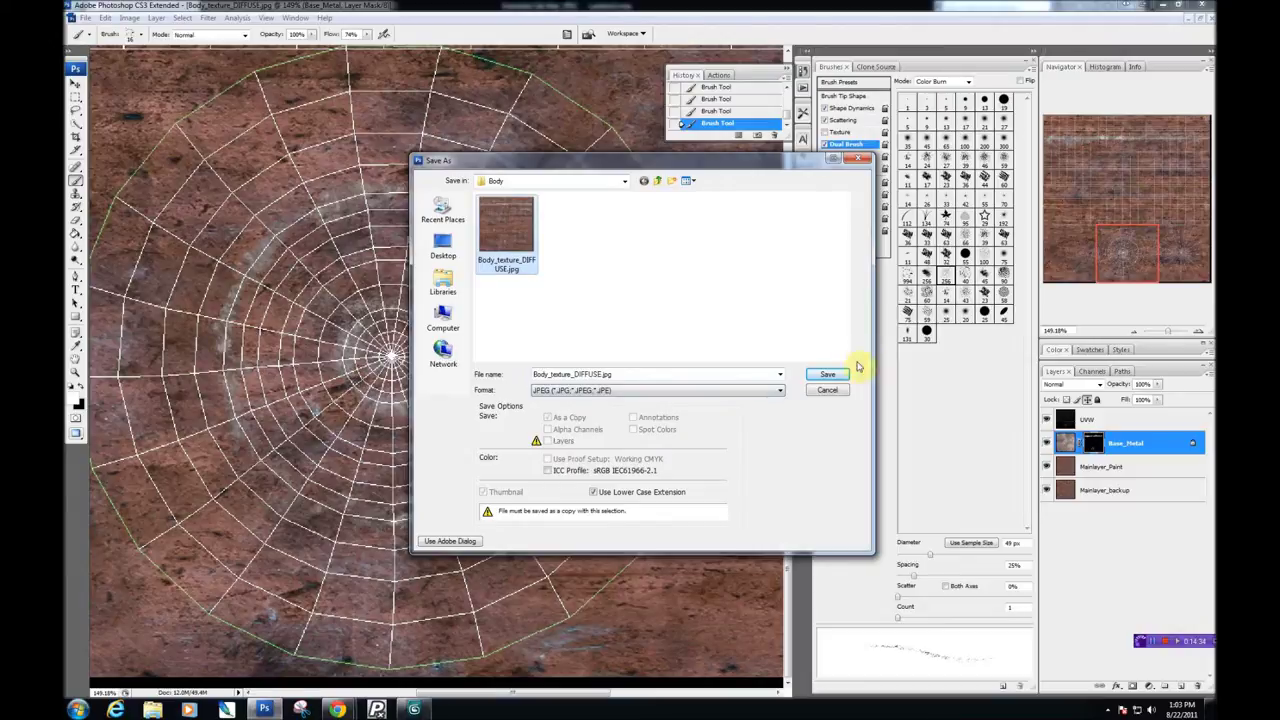
{"action": "left_click", "coordinate": [841, 391]}
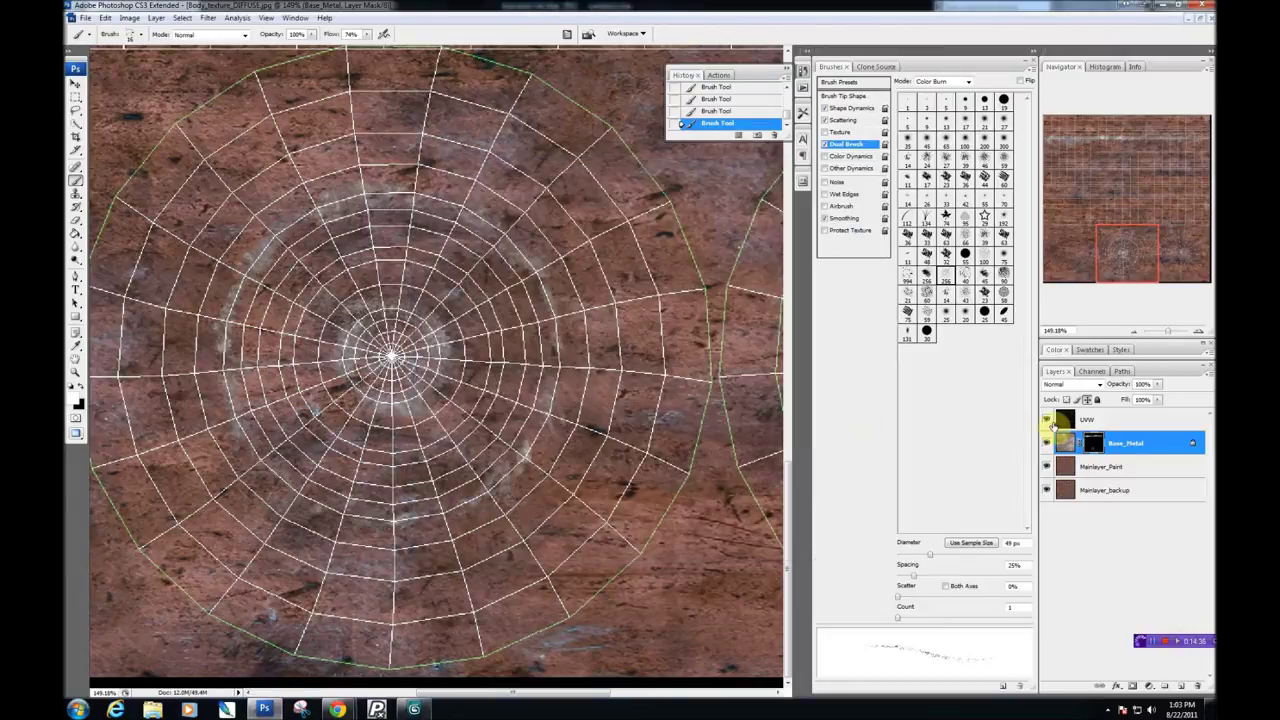
Hide the UVW layer and save the texture as a JPEG over the existing Body_texture_DIFFUSE.jpg in the Body folder.
{"action": "left_click_drag", "start_coordinate": [1052, 424], "coordinate": [1022, 429]}
{"action": "left_click", "coordinate": [1046, 420]}
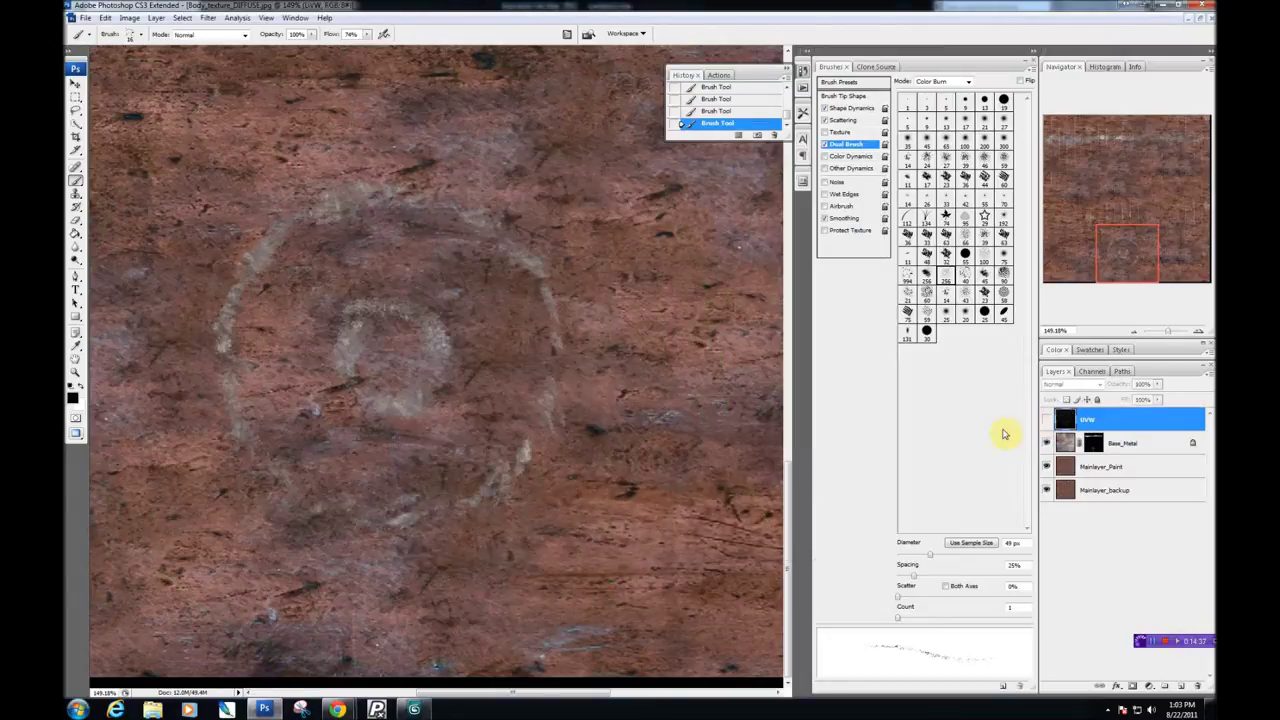
{"action": "key", "text": "ctrl+shift+s"}
{"action": "left_click", "coordinate": [630, 390]}
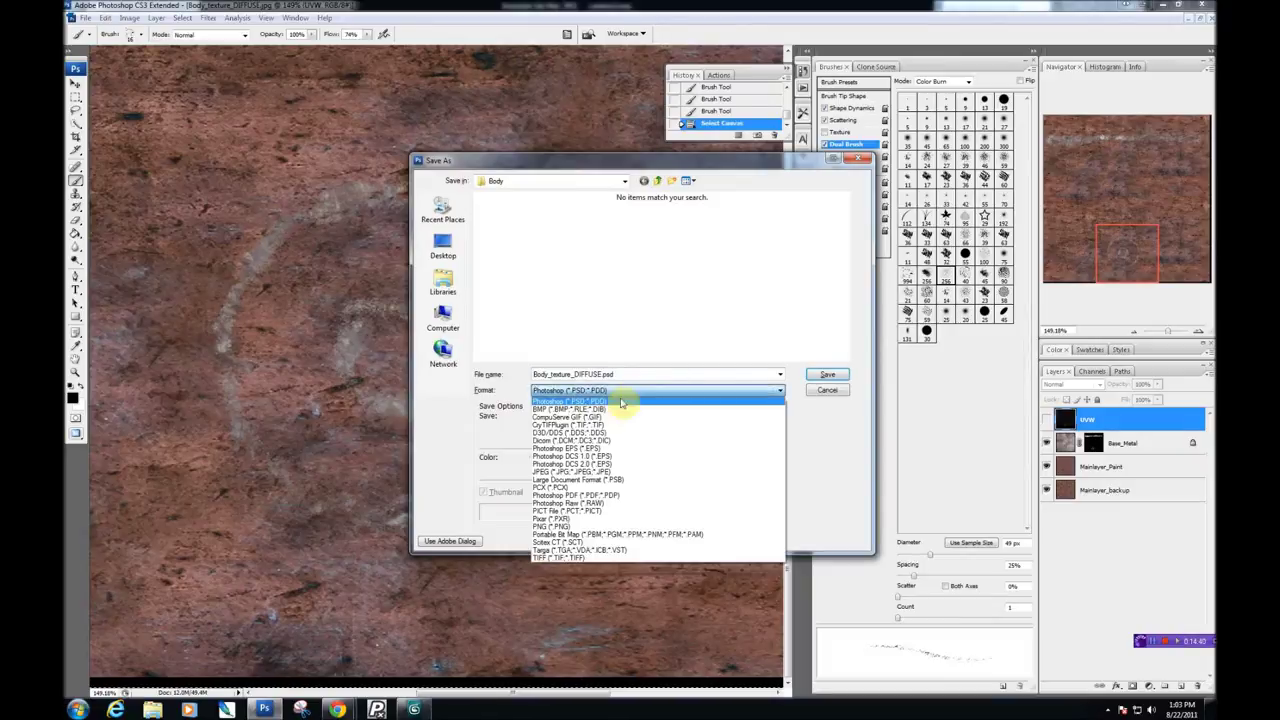
{"action": "left_click", "coordinate": [575, 471]}
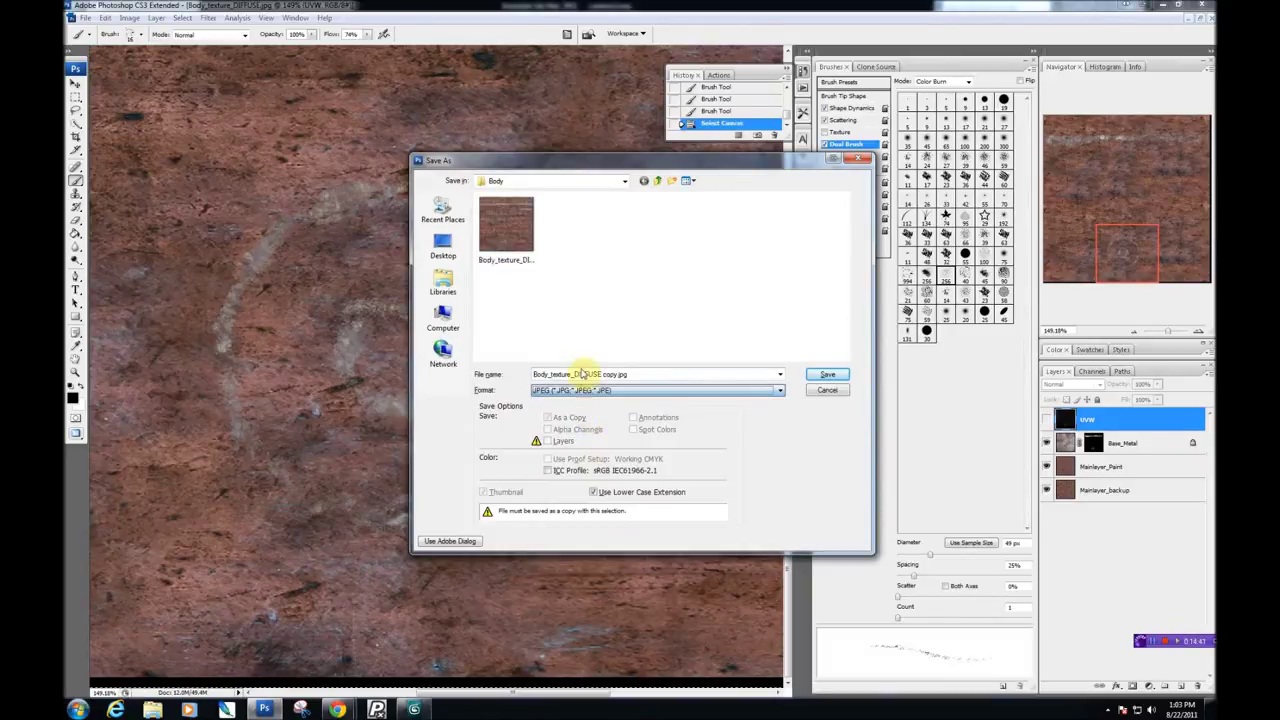
{"action": "left_click", "coordinate": [827, 374]}
{"action": "left_click", "coordinate": [663, 355]}
{"action": "left_click", "coordinate": [707, 176]}
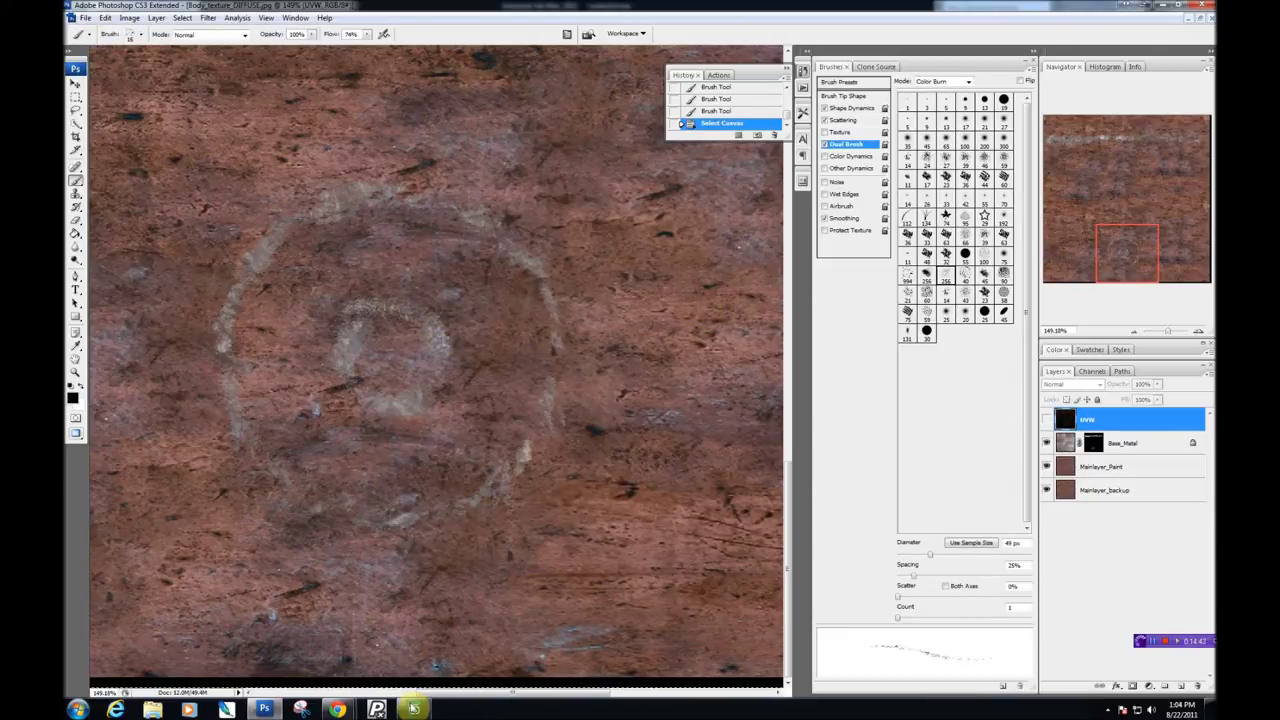
Switch to 3ds Max and inspect the worn metal texture around the lantern's neck, moving the UV editor aside.
{"action": "mouse_move", "coordinate": [415, 709]}
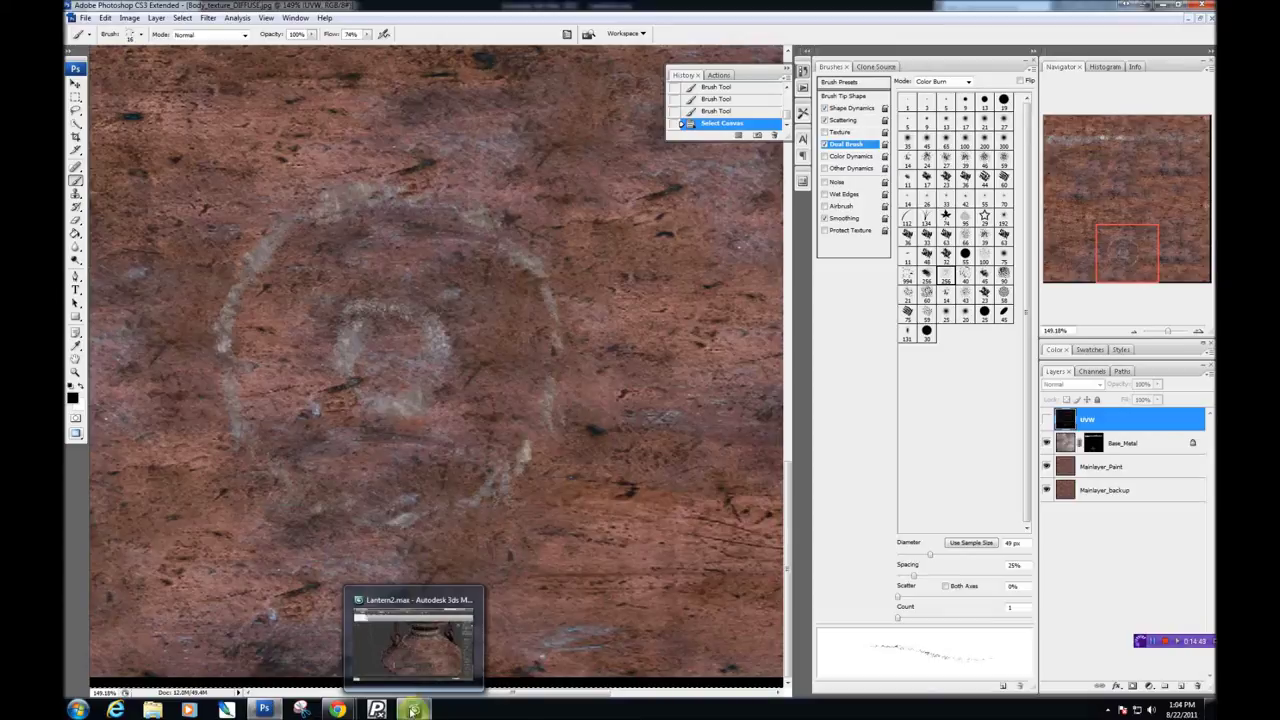
{"action": "left_click", "coordinate": [412, 709]}
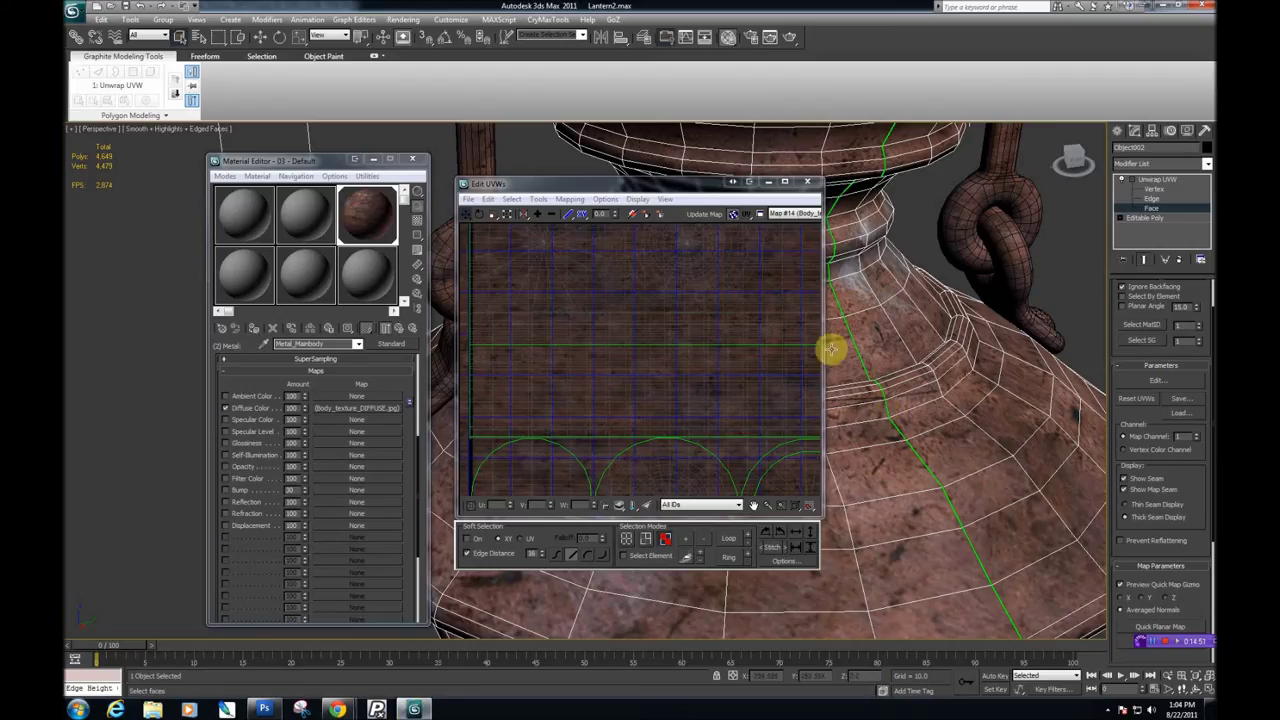
{"action": "left_click_drag", "start_coordinate": [887, 330], "coordinate": [849, 363]}
{"action": "scroll", "coordinate": [849, 363], "scroll_direction": "down", "scroll_amount": 2}
{"action": "left_click_drag", "start_coordinate": [712, 186], "coordinate": [422, 242]}
{"action": "left_click_drag", "start_coordinate": [889, 383], "coordinate": [858, 452]}
{"action": "scroll", "coordinate": [860, 452], "scroll_direction": "up", "scroll_amount": 4}
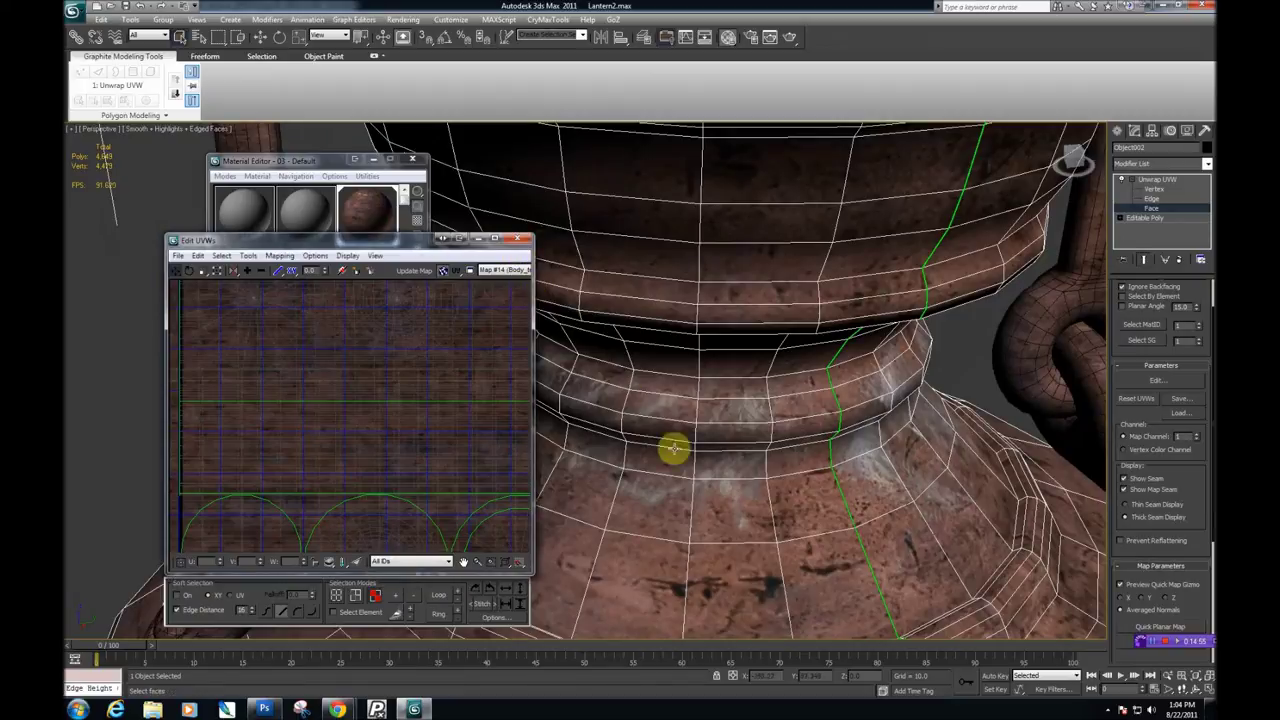
Close the UV editor, convert the lantern body to Editable Poly and deselect it to view the whole shaded lantern.
{"action": "left_click", "coordinate": [520, 240]}
{"action": "scroll", "coordinate": [725, 505], "scroll_direction": "down", "scroll_amount": 4}
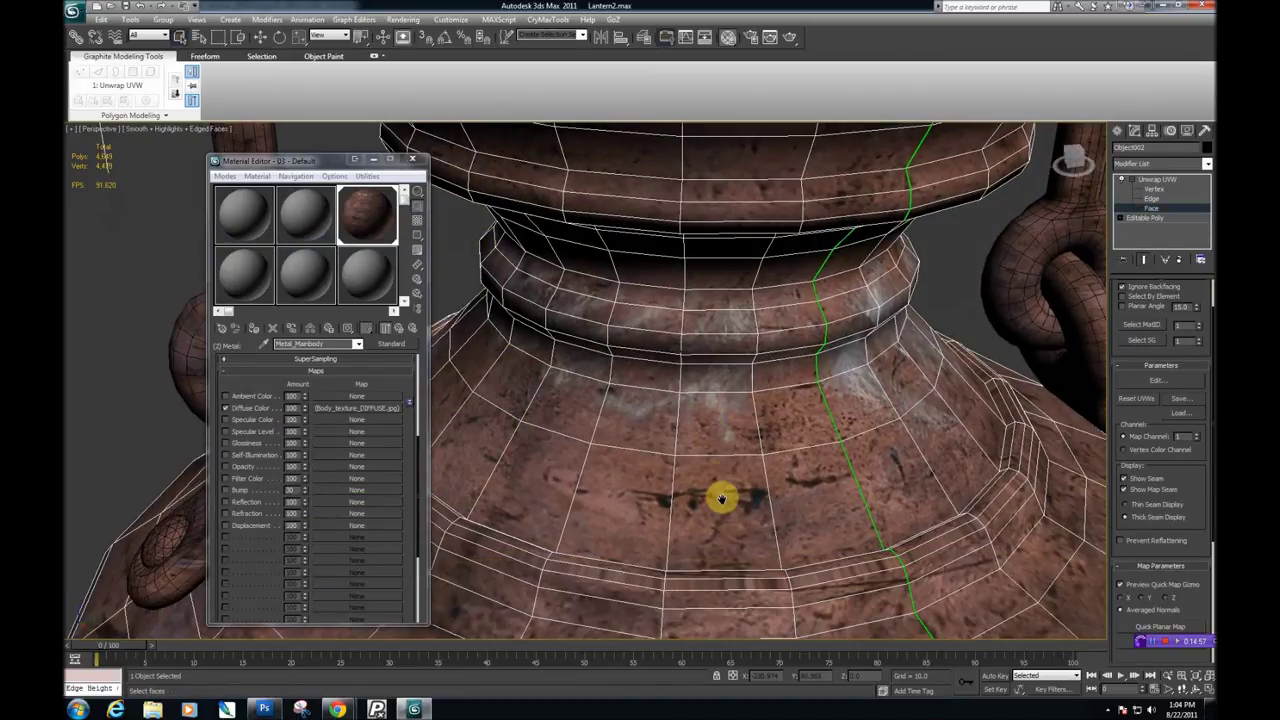
{"action": "right_click", "coordinate": [727, 452]}
{"action": "mouse_move", "coordinate": [797, 555]}
{"action": "left_click", "coordinate": [851, 565]}
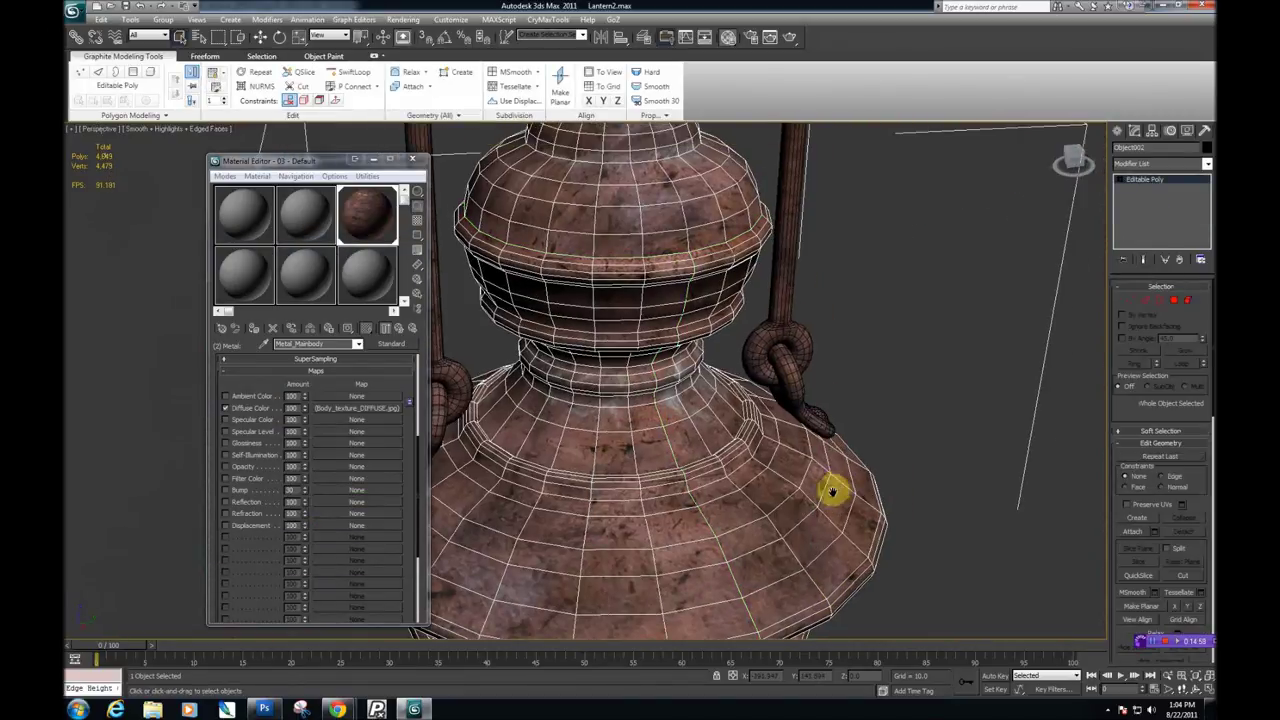
{"action": "left_click", "coordinate": [872, 432]}
{"action": "left_click_drag", "start_coordinate": [728, 527], "coordinate": [771, 531]}
{"action": "left_click_drag", "start_coordinate": [755, 477], "coordinate": [749, 551]}
{"action": "left_click_drag", "start_coordinate": [754, 467], "coordinate": [708, 460]}
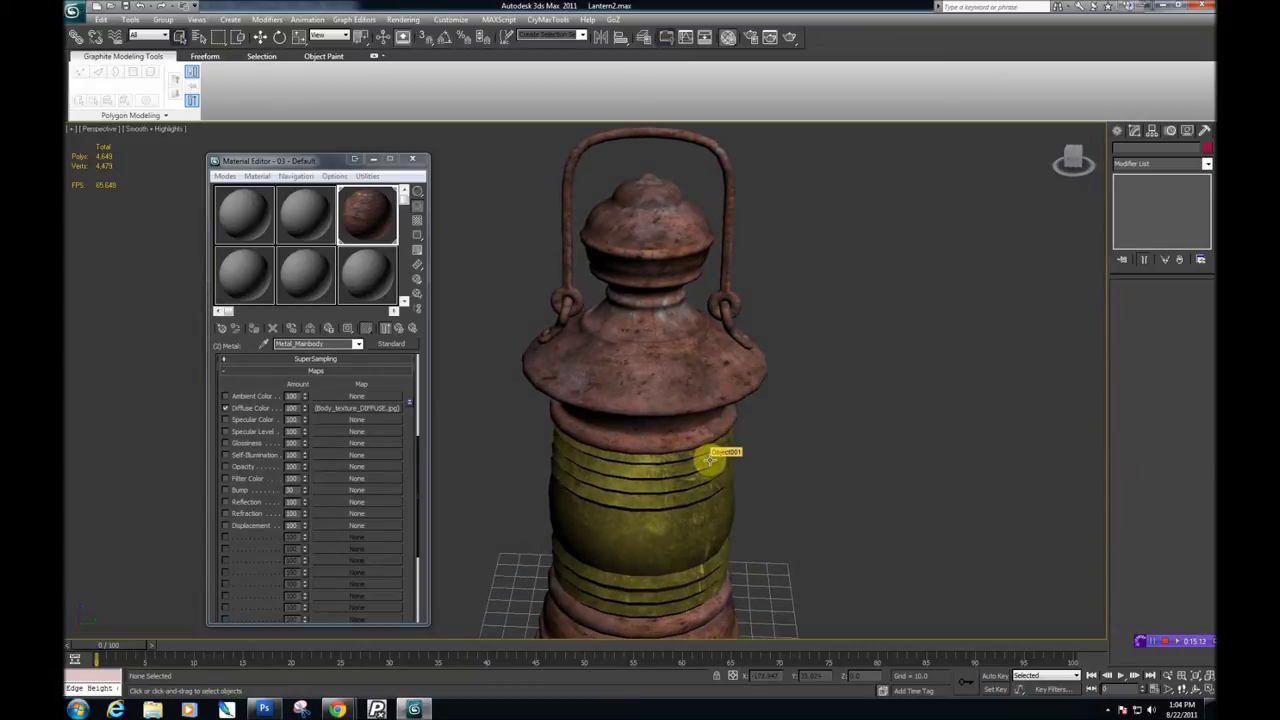
Switch to Photoshop, show the UVW layer and display the whole texture in a floating document window.
{"action": "left_click", "coordinate": [264, 709]}
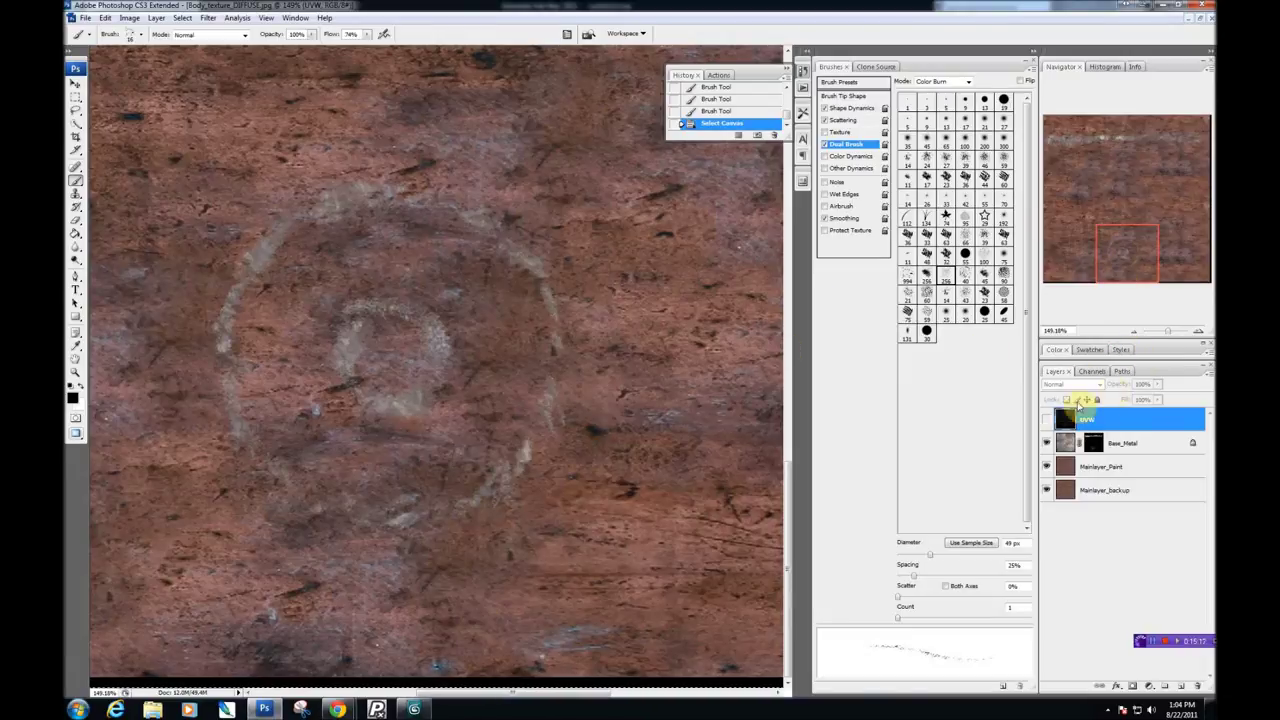
{"action": "left_click", "coordinate": [1047, 419]}
{"action": "left_click_drag", "start_coordinate": [1167, 333], "coordinate": [1163, 338]}
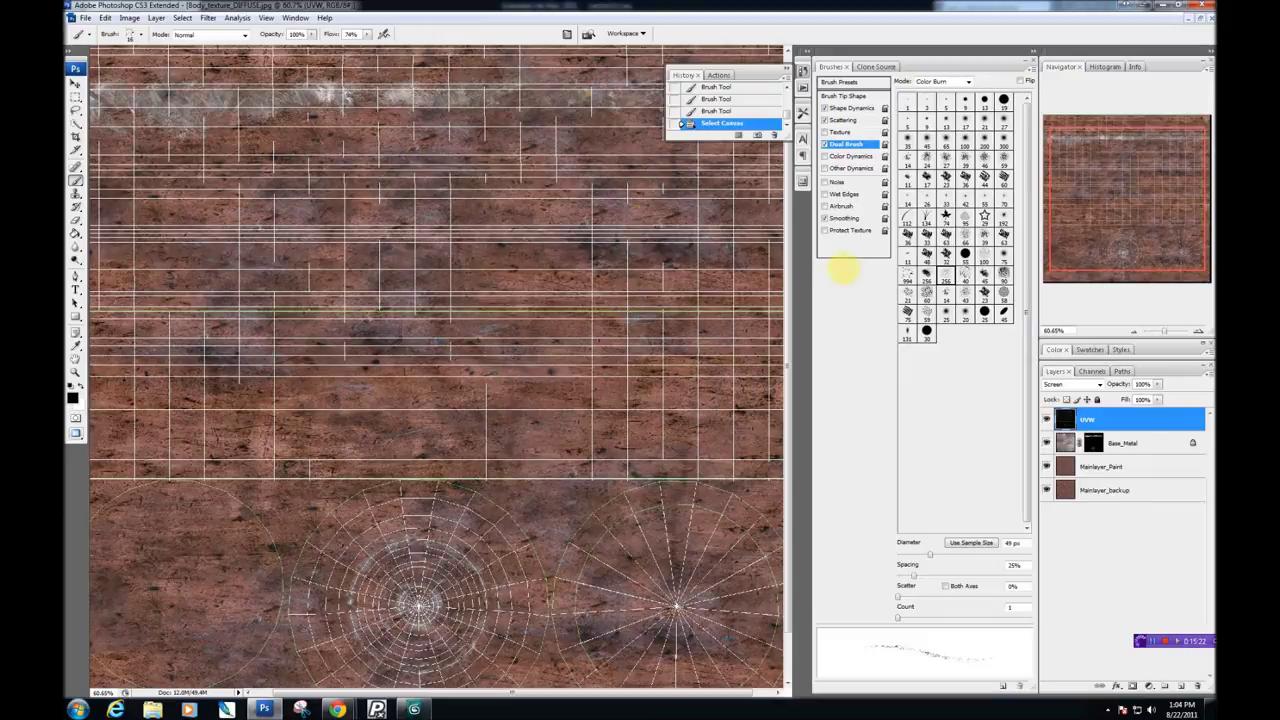
{"action": "left_click_drag", "start_coordinate": [1163, 336], "coordinate": [1160, 334]}
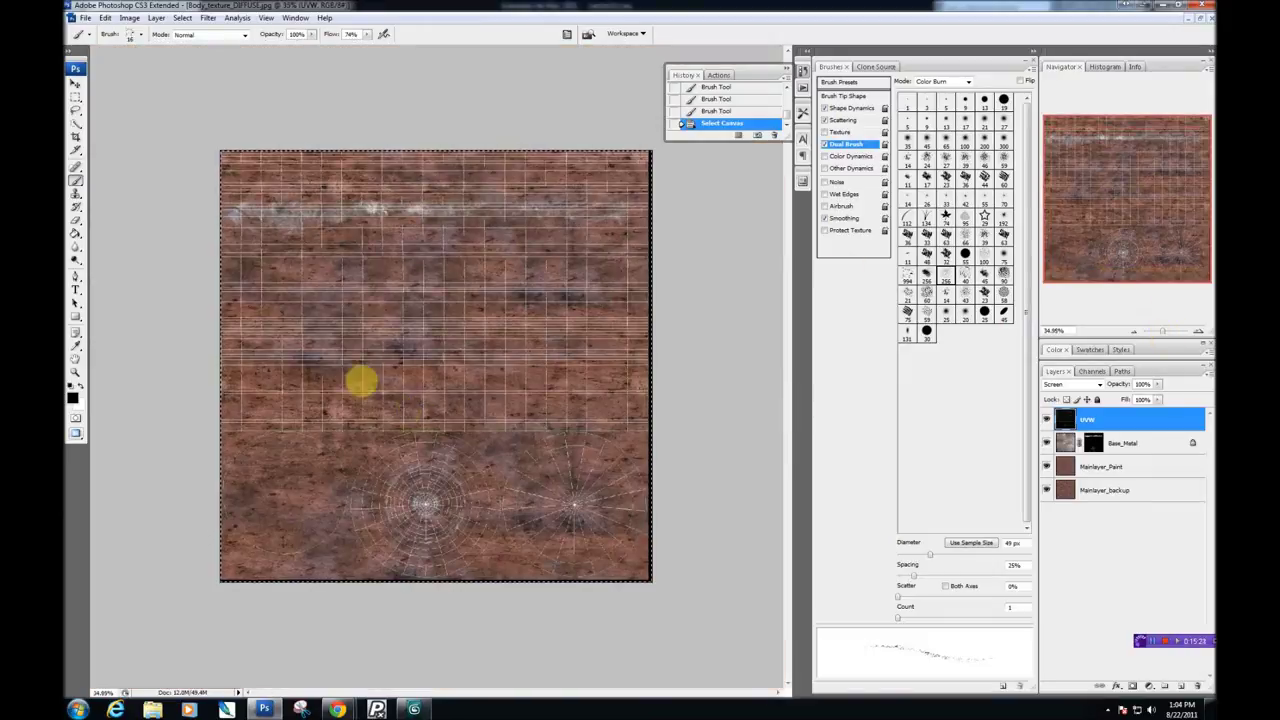
{"action": "key", "text": "f"}
{"action": "key", "text": "f"}
{"action": "key", "text": "f"}
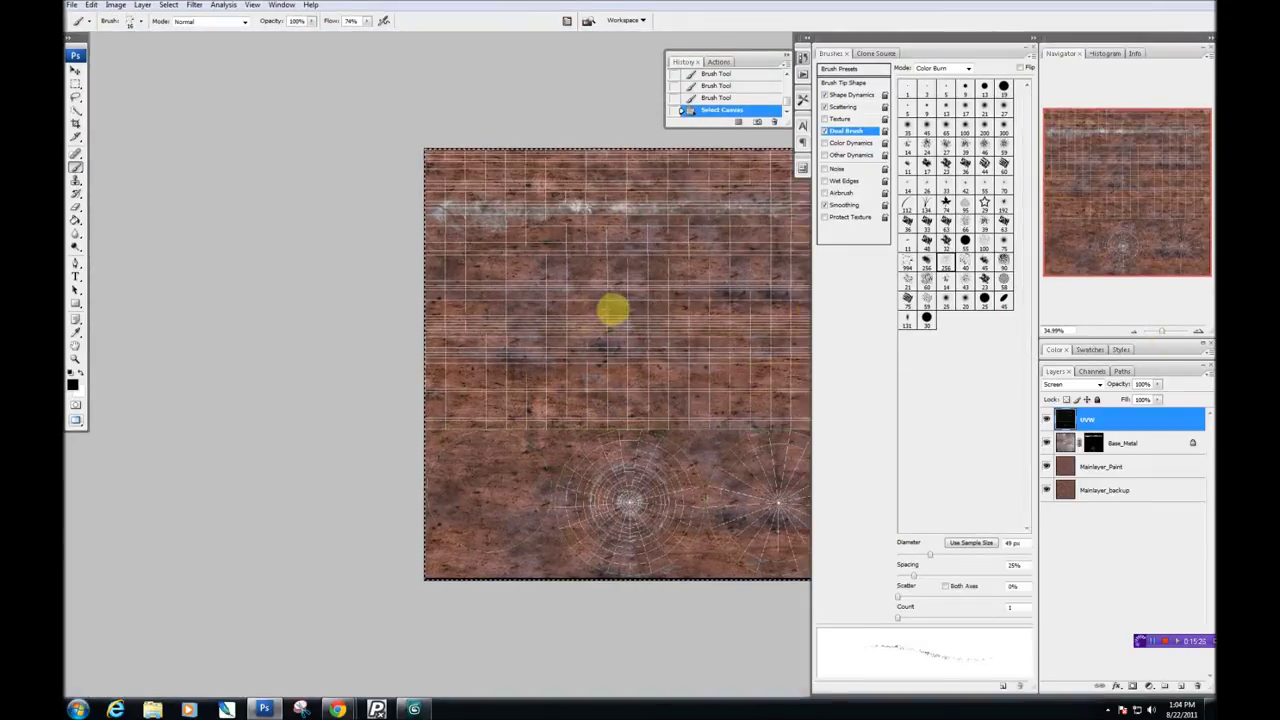
{"action": "key", "text": "f"}
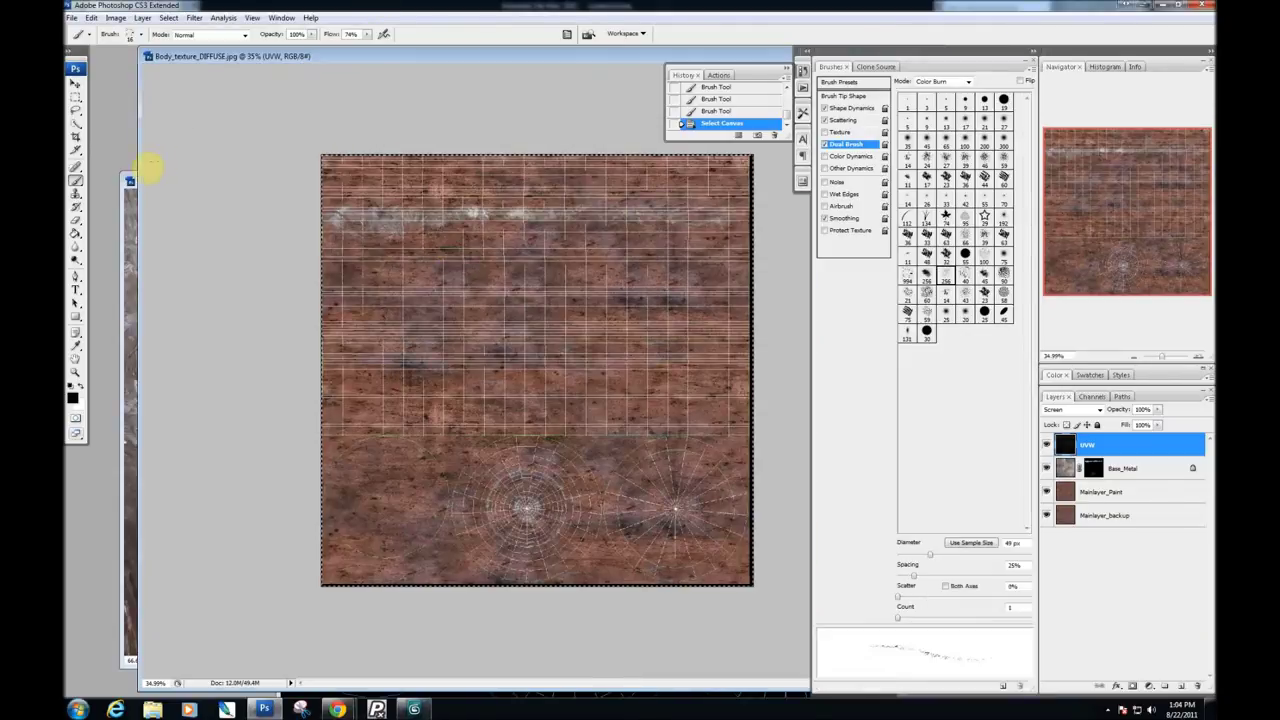
Close the metal_Underlayer.jpg and Lantern_body.jpg documents.
{"action": "left_click", "coordinate": [127, 182]}
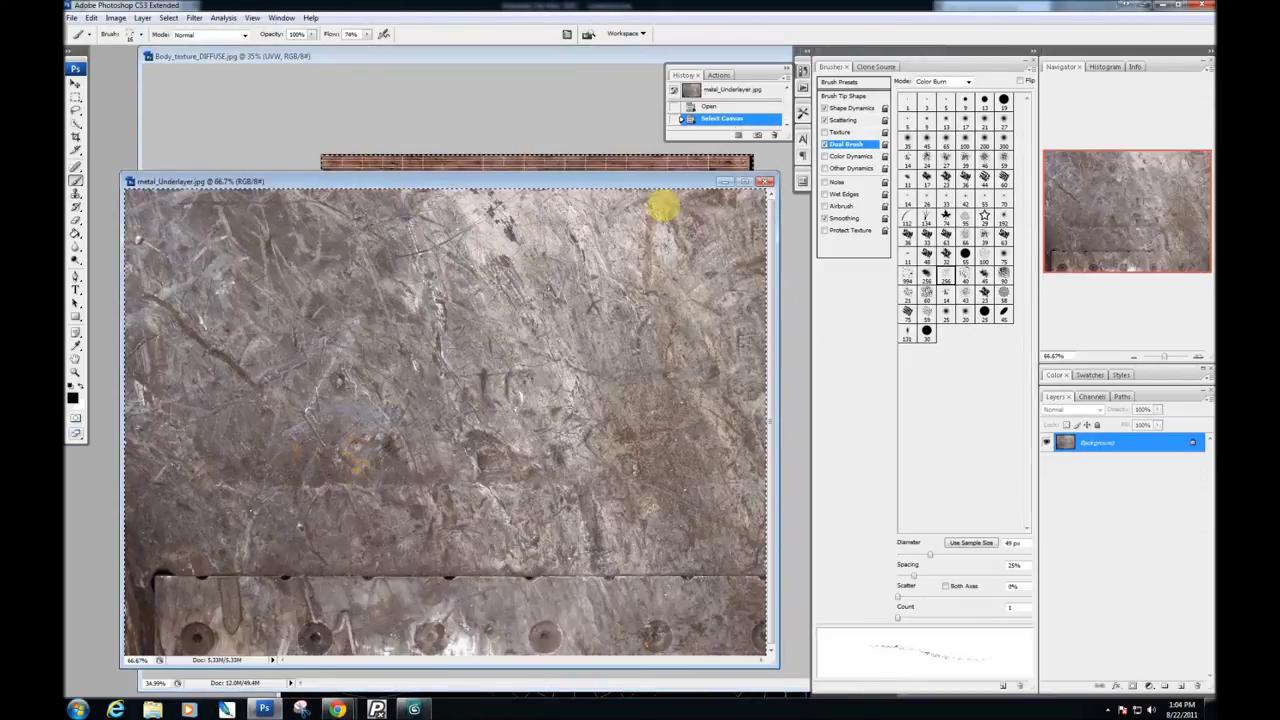
{"action": "left_click", "coordinate": [768, 183]}
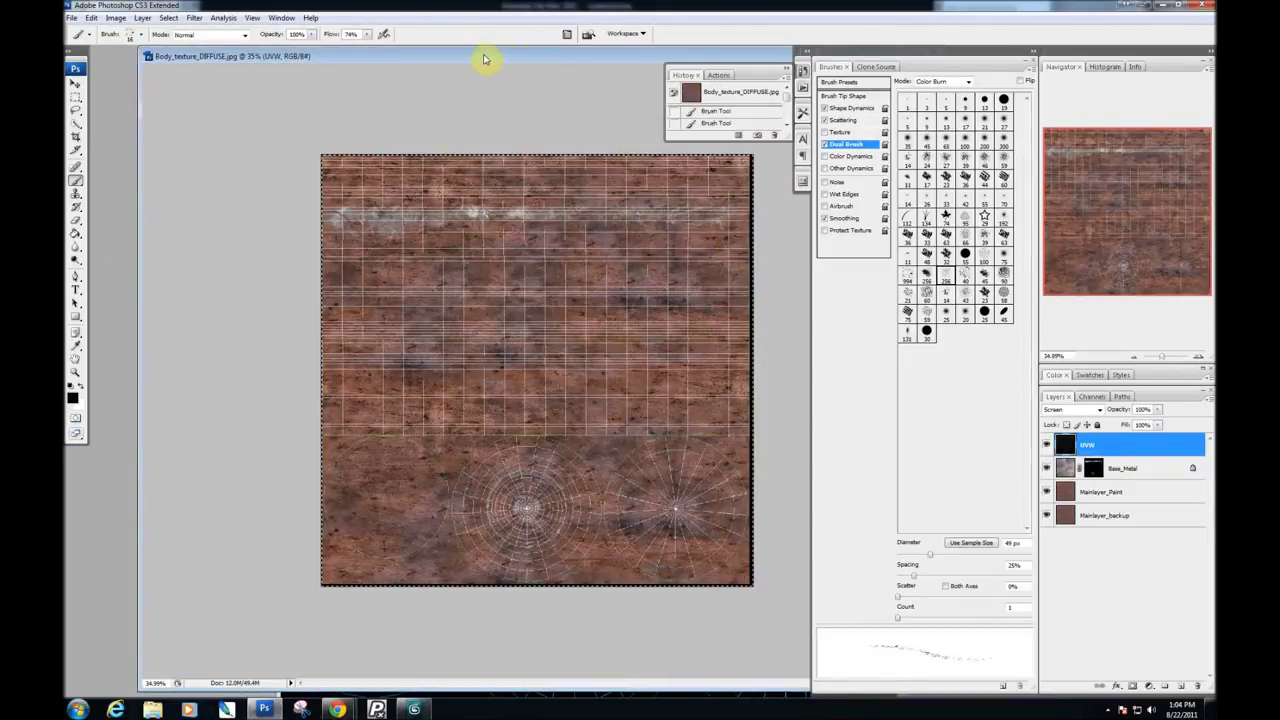
{"action": "left_click_drag", "start_coordinate": [483, 49], "coordinate": [401, 151]}
{"action": "left_click", "coordinate": [597, 128]}
{"action": "left_click_drag", "start_coordinate": [608, 114], "coordinate": [516, 150]}
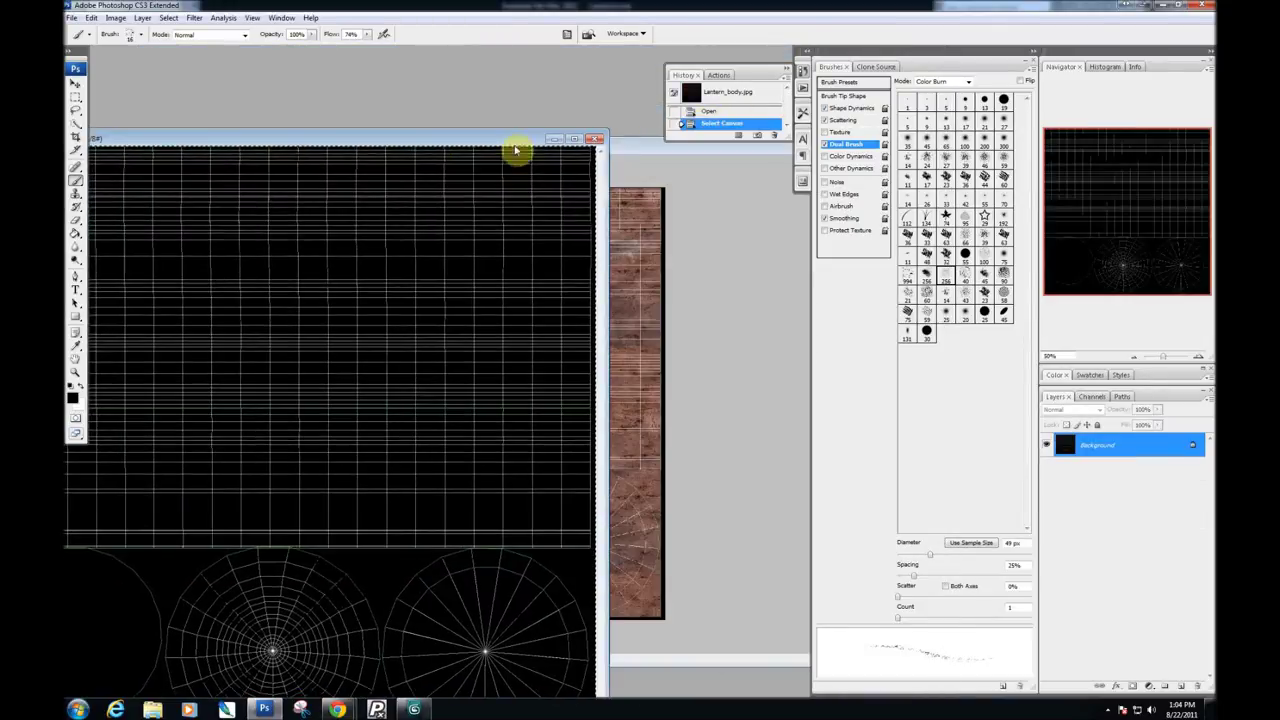
{"action": "left_click", "coordinate": [597, 144]}
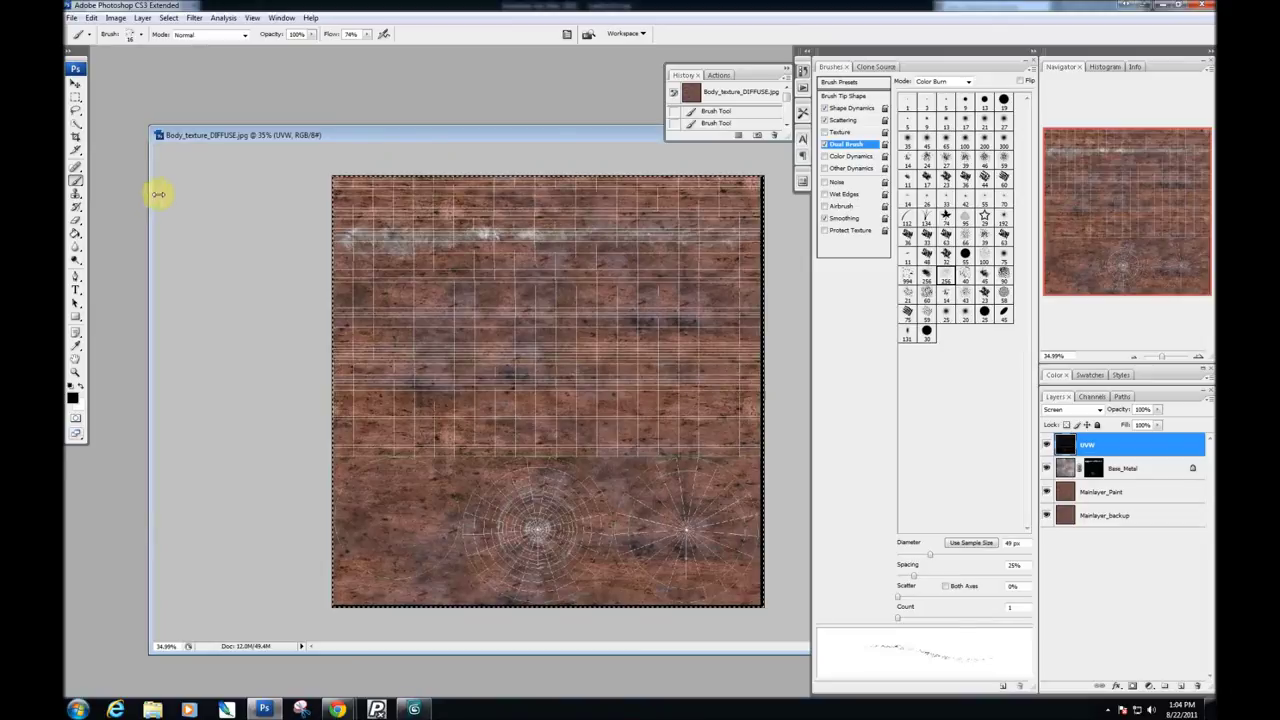
Copy the entire Leaking_Detailmap.png image and paste it into Body_texture_DIFFUSE.jpg as a new layer.
{"action": "left_click_drag", "start_coordinate": [158, 194], "coordinate": [298, 194]}
{"action": "mouse_move", "coordinate": [340, 163]}
{"action": "left_mouse_down"}
{"action": "mouse_move", "coordinate": [371, 166]}
{"action": "mouse_move", "coordinate": [337, 166]}
{"action": "left_mouse_up"}
{"action": "key", "text": "ctrl+a"}
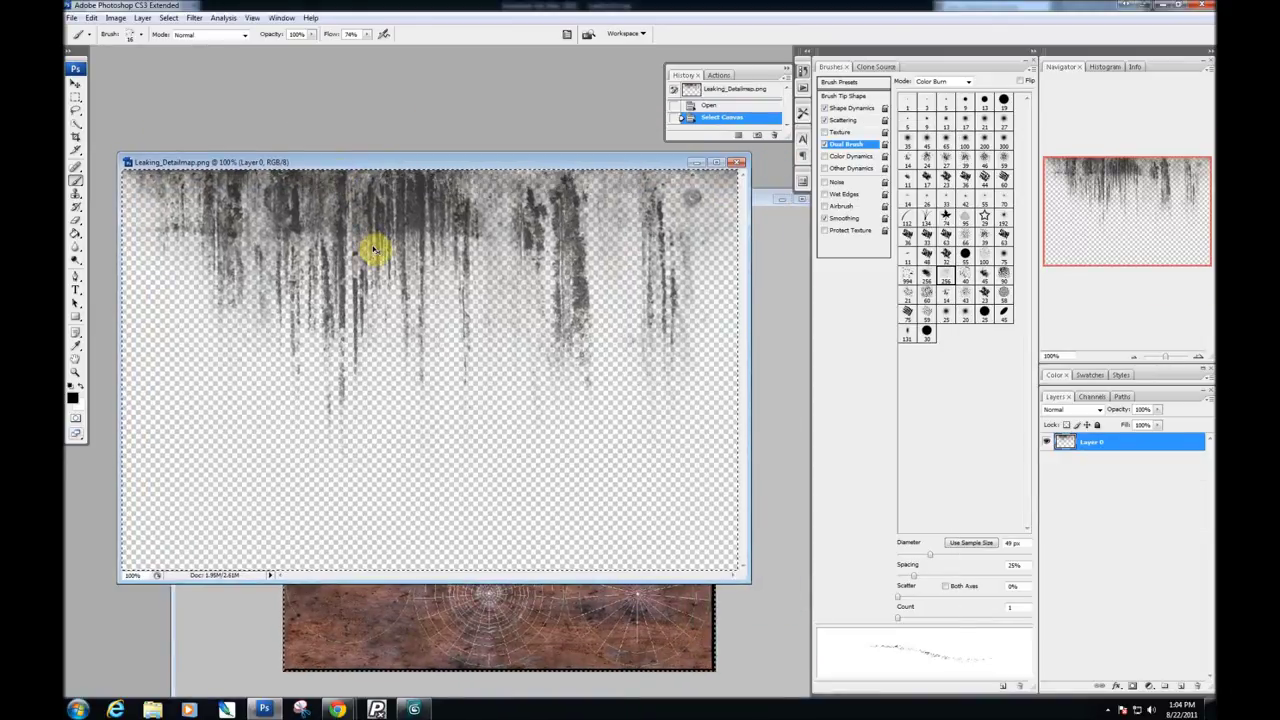
{"action": "left_click", "coordinate": [557, 600]}
{"action": "key", "text": "ctrl+v"}
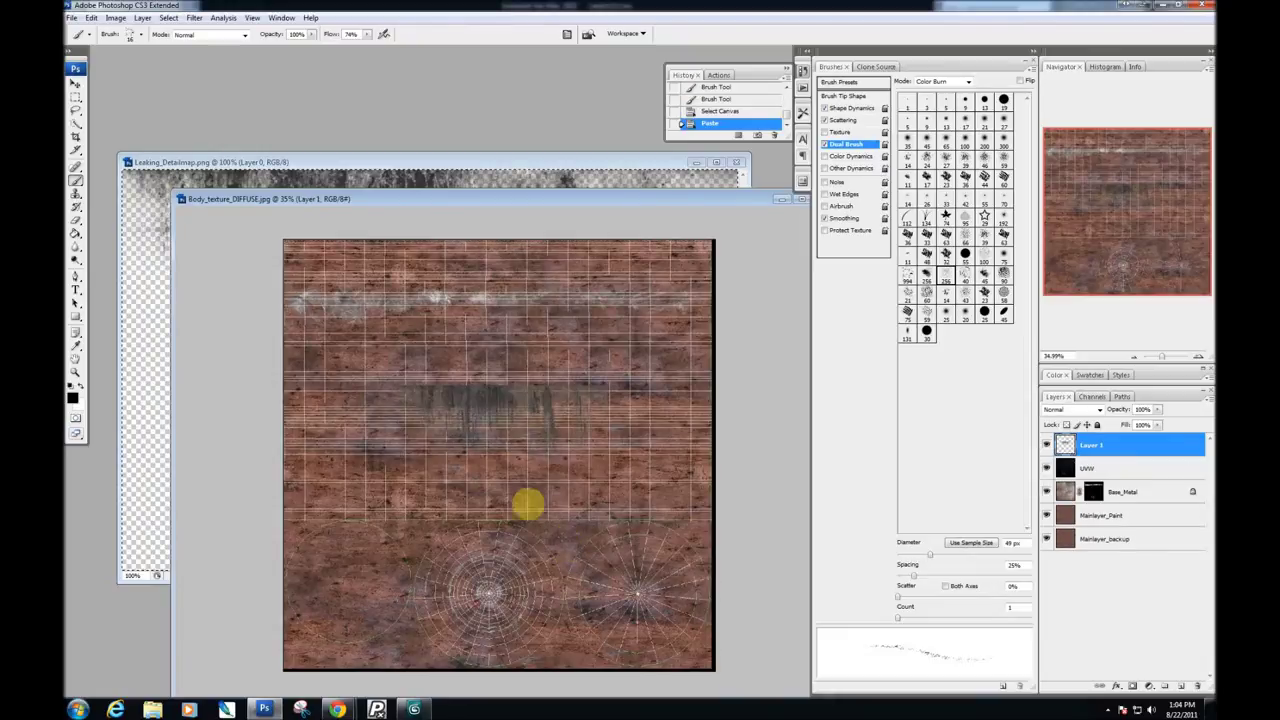
Scale the pasted leak layer to about 205.5% so it spans the texture's width, and position it across the middle.
{"action": "left_click", "coordinate": [77, 86]}
{"action": "left_click_drag", "start_coordinate": [470, 420], "coordinate": [380, 363]}
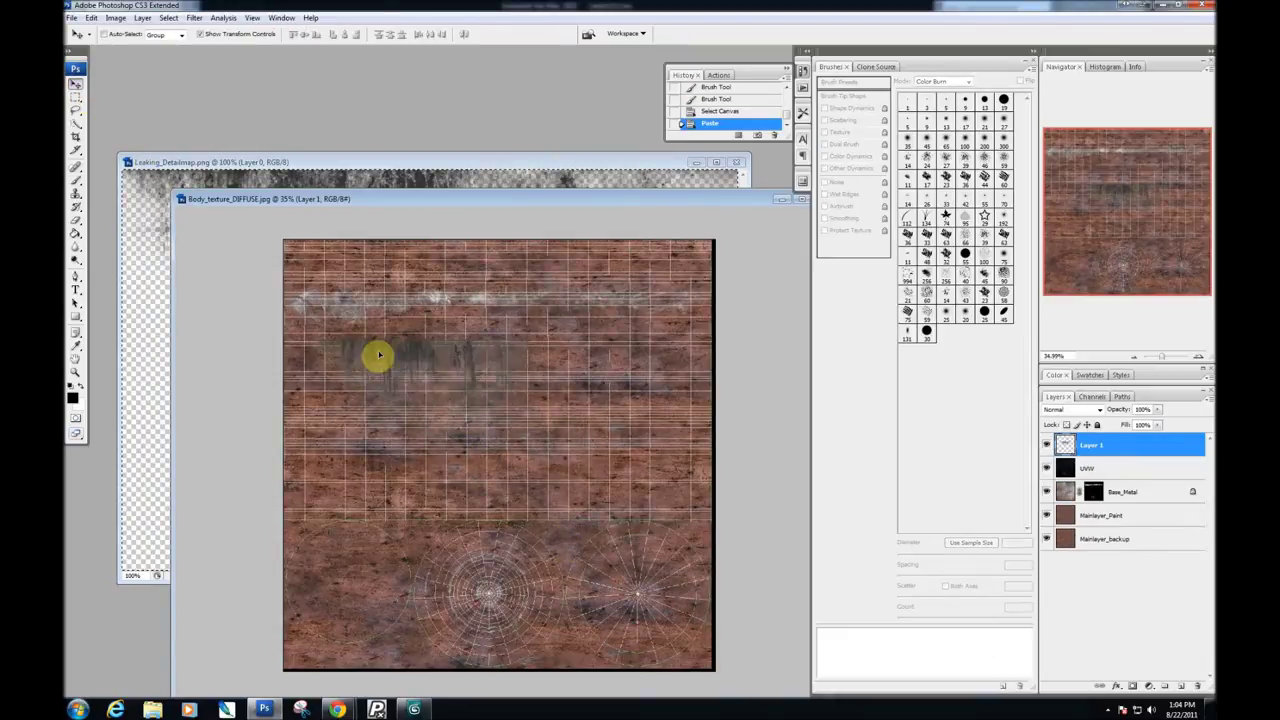
{"action": "left_click_drag", "start_coordinate": [520, 460], "coordinate": [743, 606]}
{"action": "left_click_drag", "start_coordinate": [488, 388], "coordinate": [451, 389]}
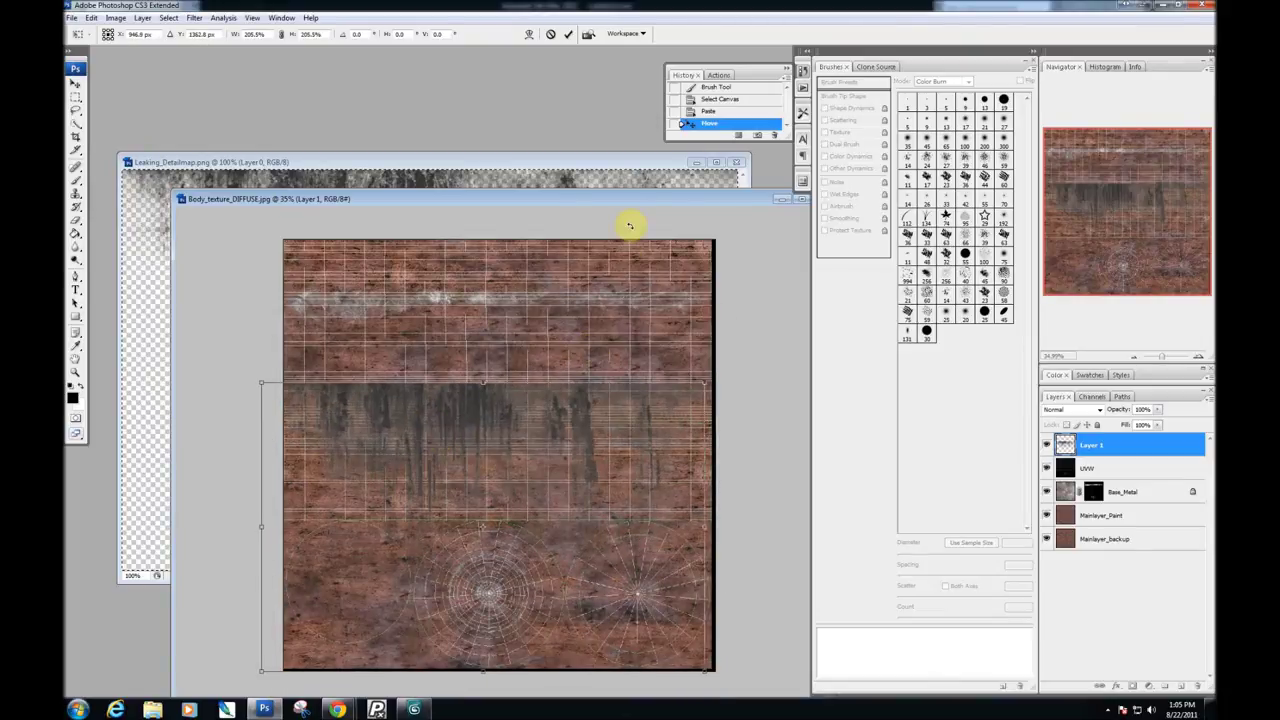
{"action": "left_click_drag", "start_coordinate": [602, 195], "coordinate": [556, 158]}
{"action": "left_click_drag", "start_coordinate": [527, 330], "coordinate": [591, 309]}
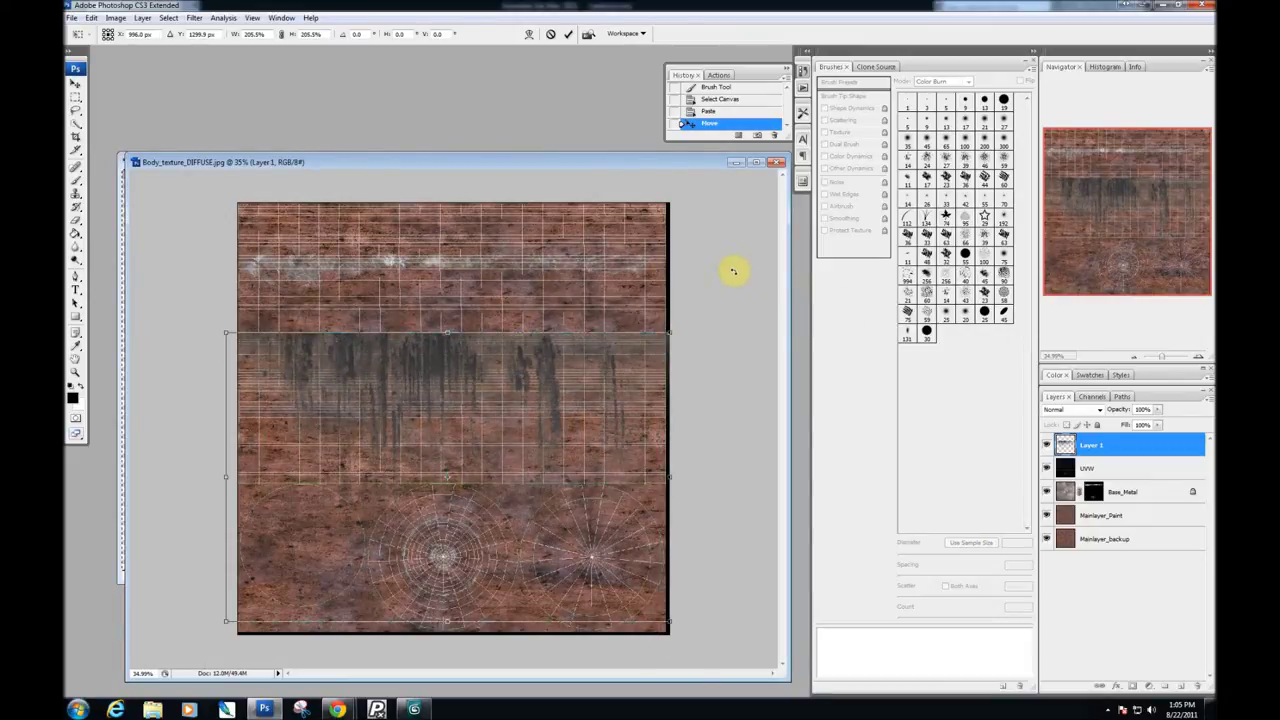
{"action": "key", "text": "Return"}
Move the leak layer up in full-screen view, aligning its upper edge with a horizontal UV line near the texture's top edge.
{"action": "key", "text": "f"}
{"action": "key", "text": "f"}
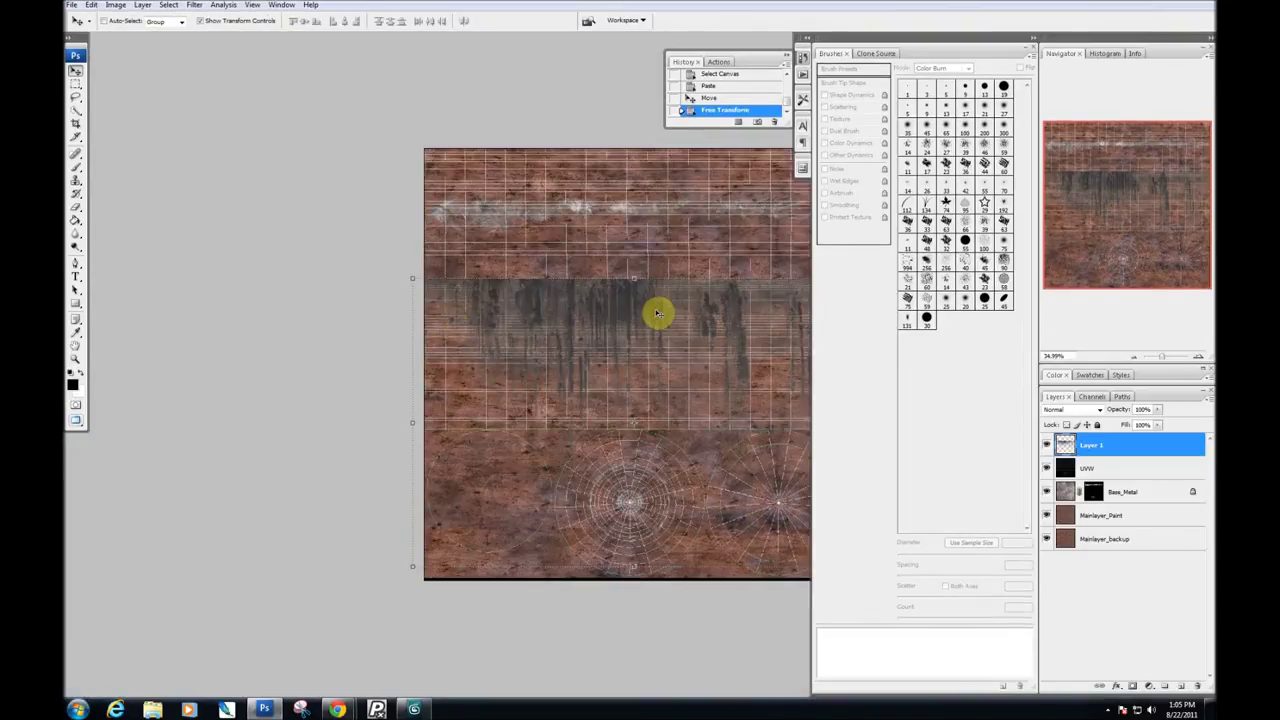
{"action": "left_click_drag", "start_coordinate": [526, 214], "coordinate": [303, 283]}
{"action": "left_click_drag", "start_coordinate": [355, 412], "coordinate": [355, 320]}
{"action": "left_click_drag", "start_coordinate": [1163, 360], "coordinate": [1166, 361]}
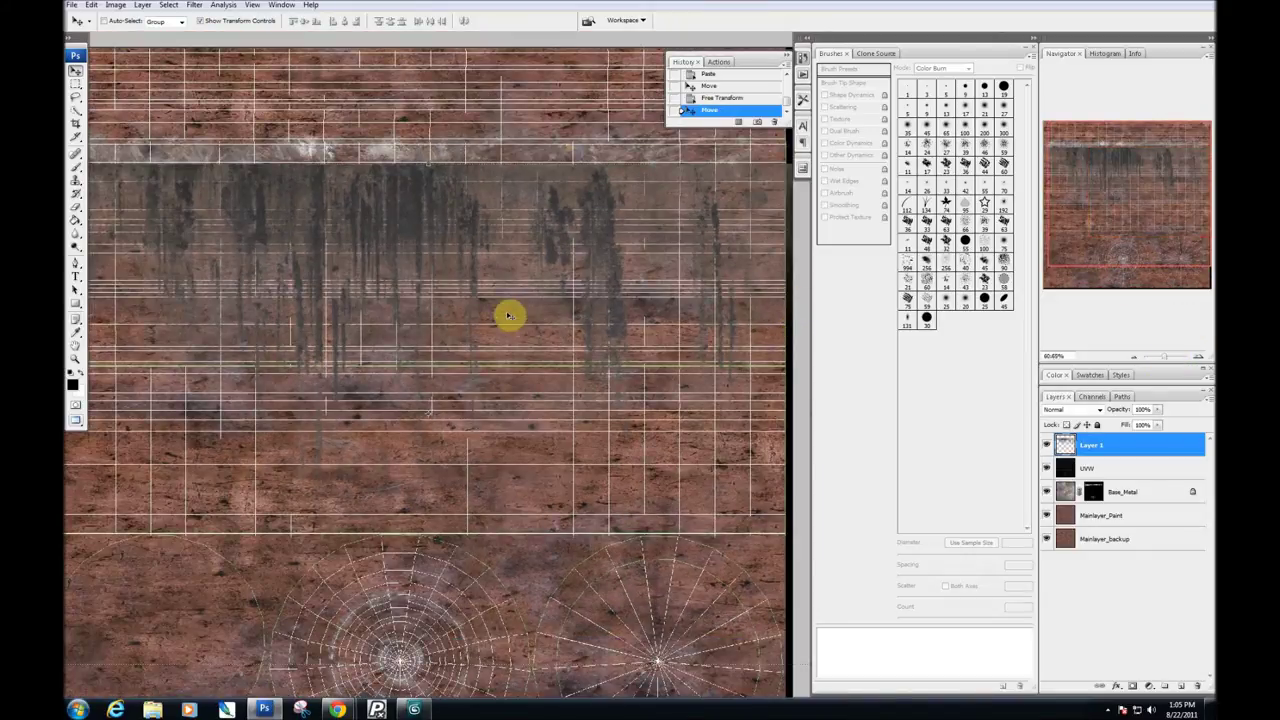
{"action": "left_click_drag", "start_coordinate": [483, 310], "coordinate": [586, 517]}
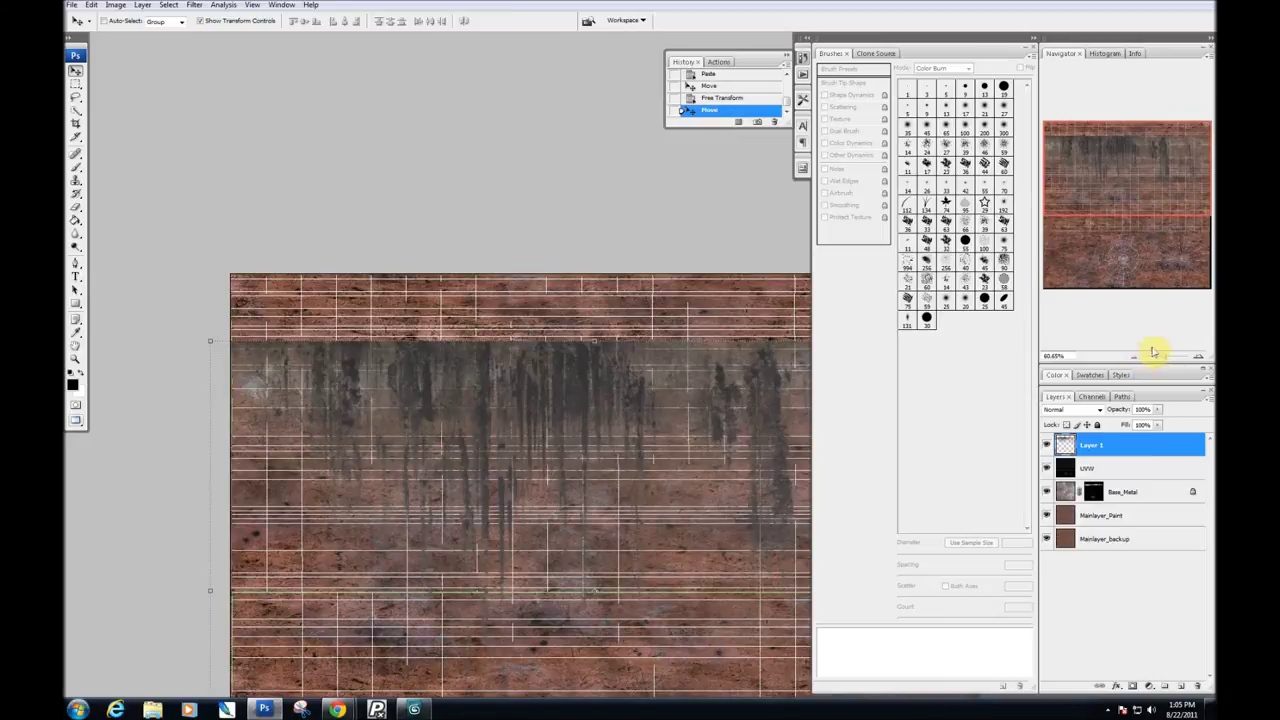
{"action": "left_click_drag", "start_coordinate": [1166, 361], "coordinate": [1168, 360]}
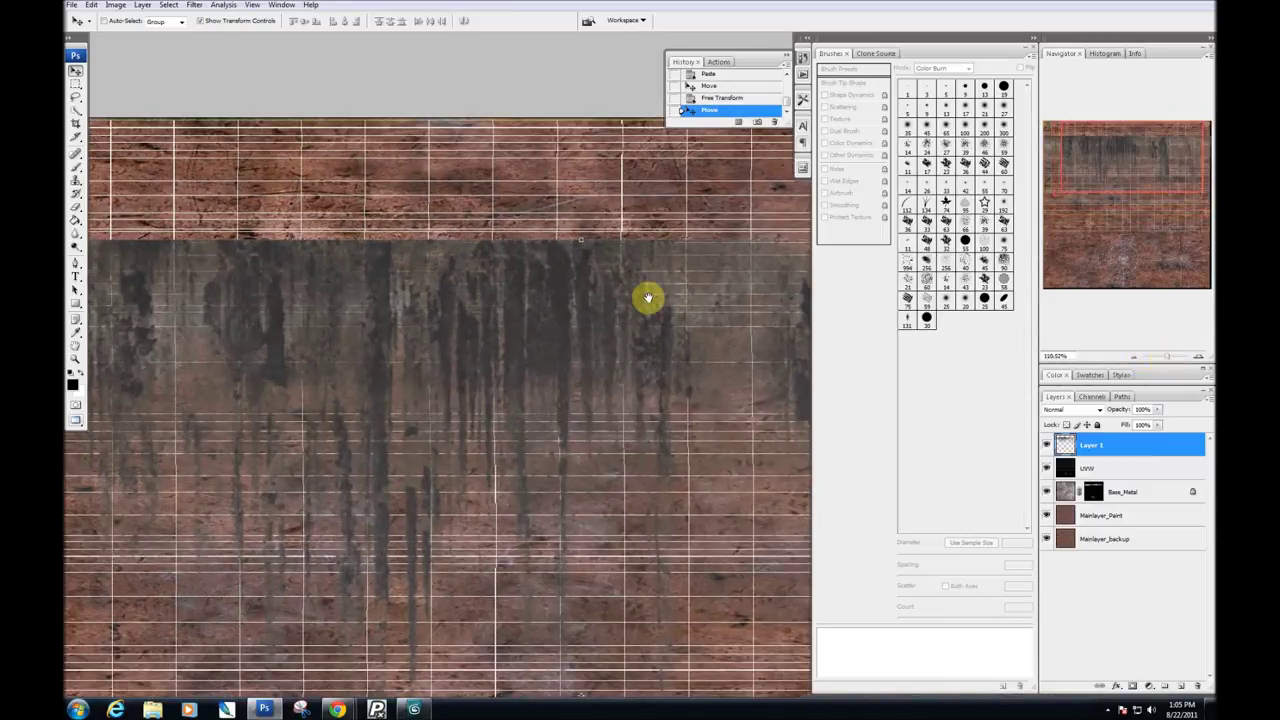
{"action": "left_click_drag", "start_coordinate": [409, 420], "coordinate": [611, 228]}
{"action": "left_click_drag", "start_coordinate": [457, 537], "coordinate": [571, 345]}
{"action": "left_click_drag", "start_coordinate": [531, 483], "coordinate": [406, 441]}
{"action": "left_click_drag", "start_coordinate": [451, 400], "coordinate": [471, 220]}
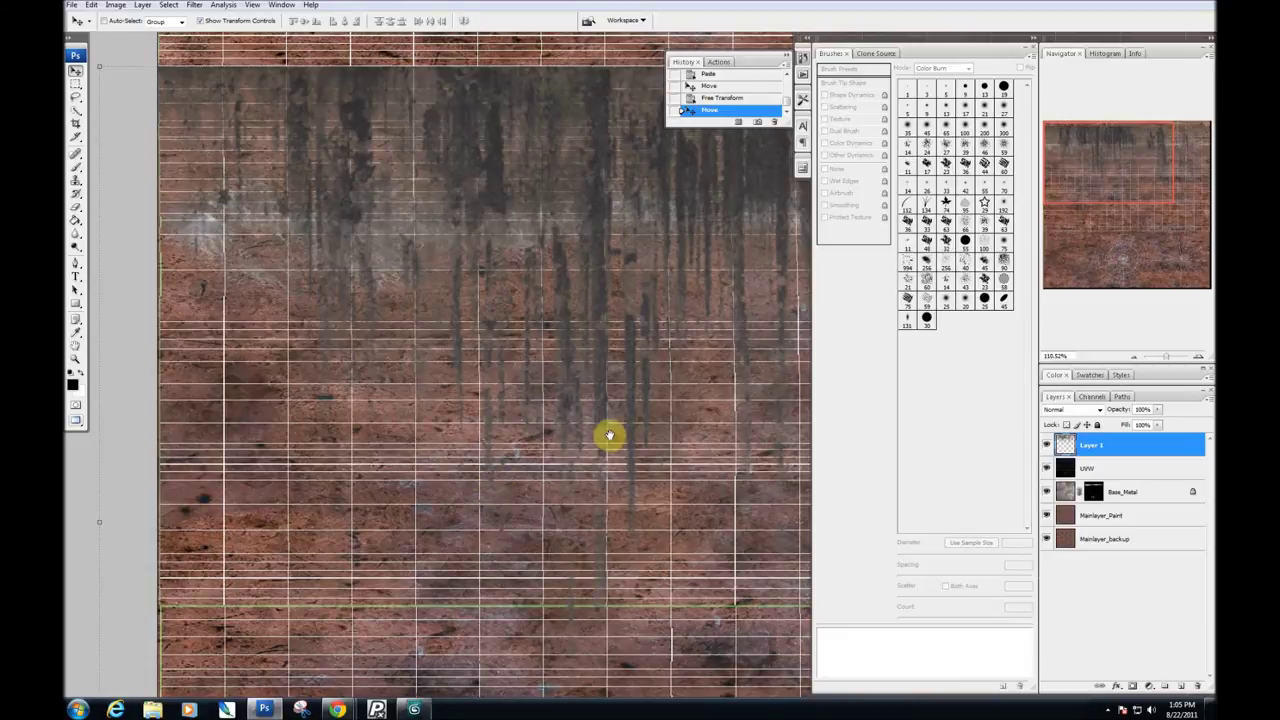
Adjust the leak layer's width so its side edges line up with the texture's left and right borders.
{"action": "left_click_drag", "start_coordinate": [622, 442], "coordinate": [343, 540]}
{"action": "left_click_drag", "start_coordinate": [735, 437], "coordinate": [355, 478]}
{"action": "left_click_drag", "start_coordinate": [800, 432], "coordinate": [491, 465]}
{"action": "left_click_drag", "start_coordinate": [501, 249], "coordinate": [512, 250]}
{"action": "left_click_drag", "start_coordinate": [347, 430], "coordinate": [623, 386]}
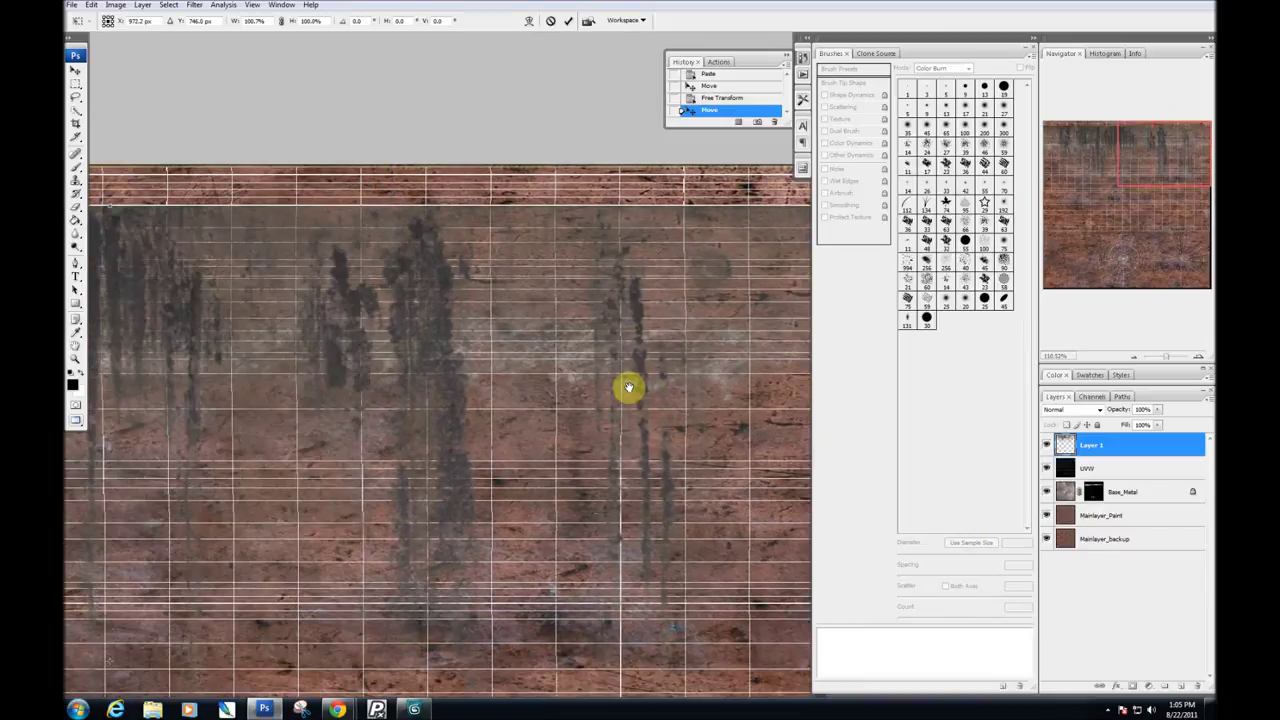
{"action": "left_click_drag", "start_coordinate": [523, 499], "coordinate": [705, 558]}
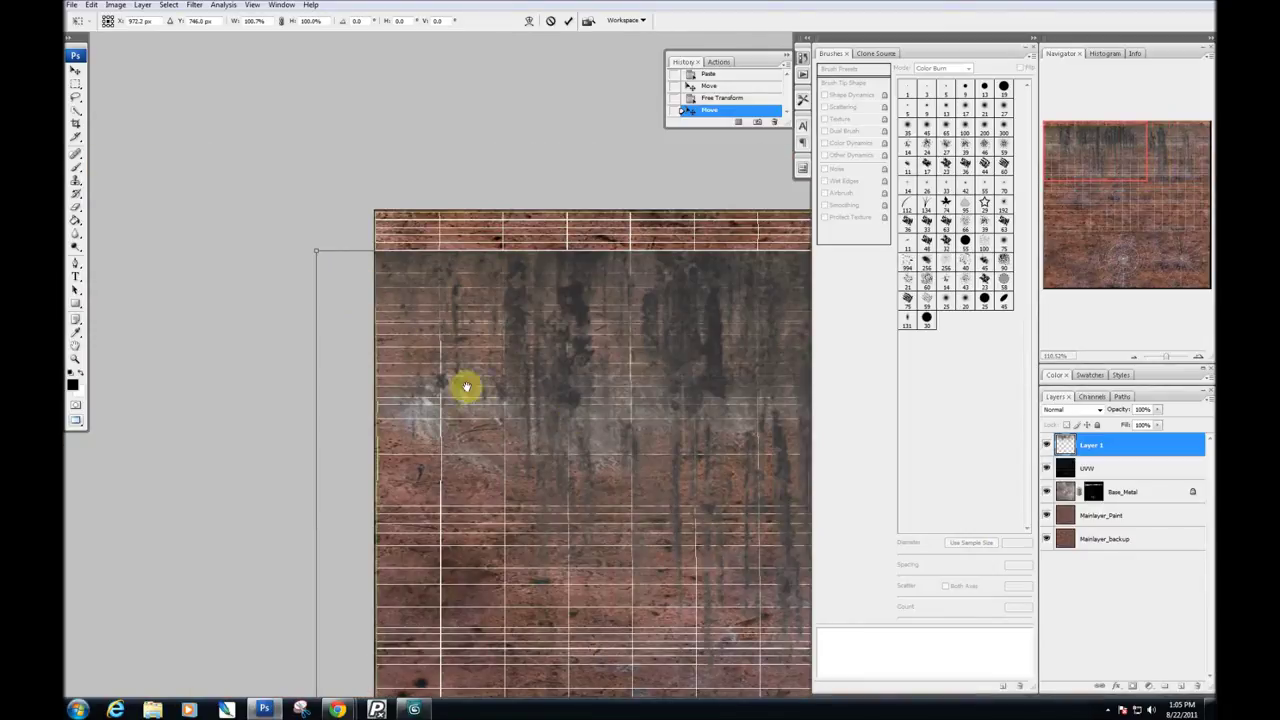
{"action": "left_click_drag", "start_coordinate": [315, 250], "coordinate": [371, 251]}
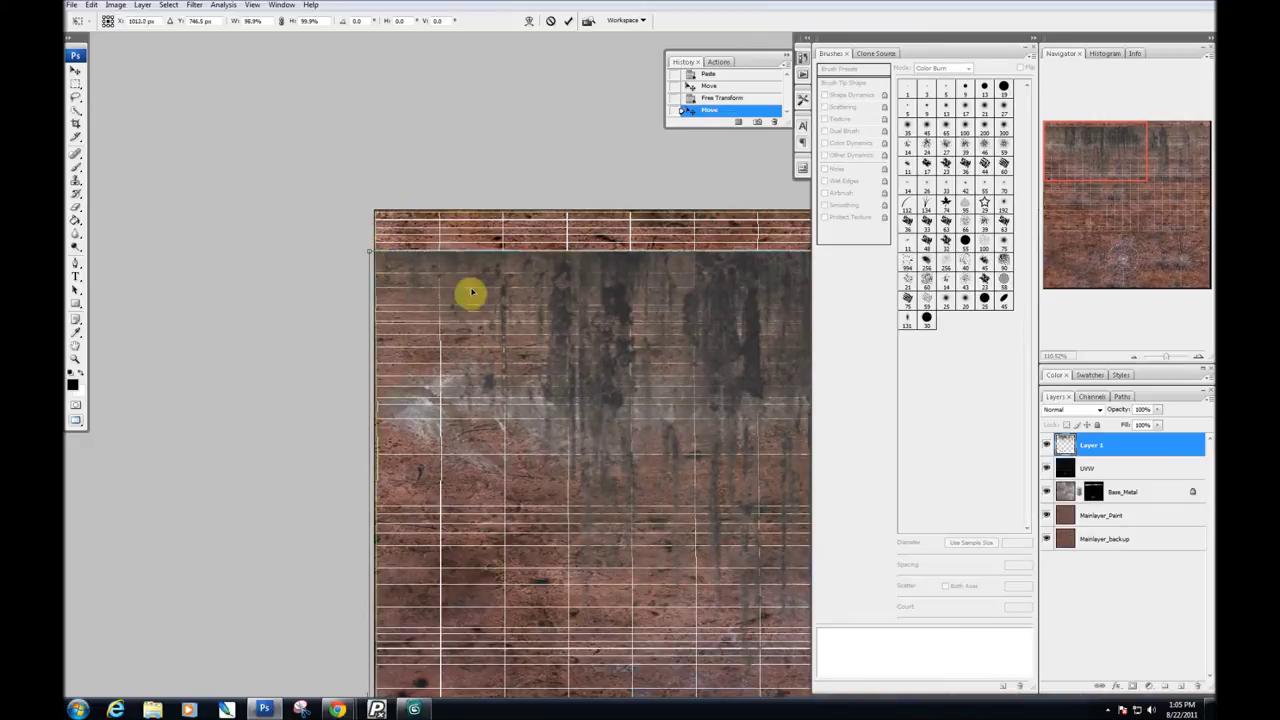
{"action": "left_click_drag", "start_coordinate": [367, 251], "coordinate": [367, 250]}
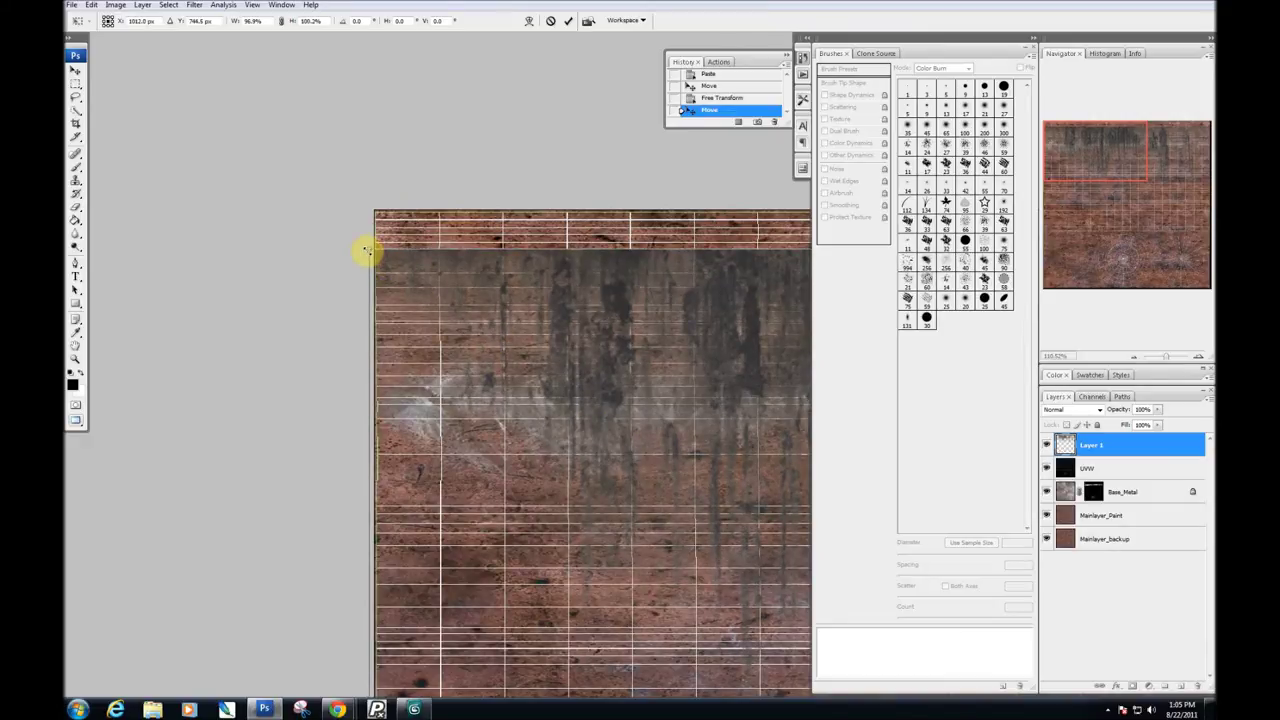
Try the Darken blend mode on the leak layer.
{"action": "left_click", "coordinate": [1070, 409]}
{"action": "left_click", "coordinate": [1070, 437]}
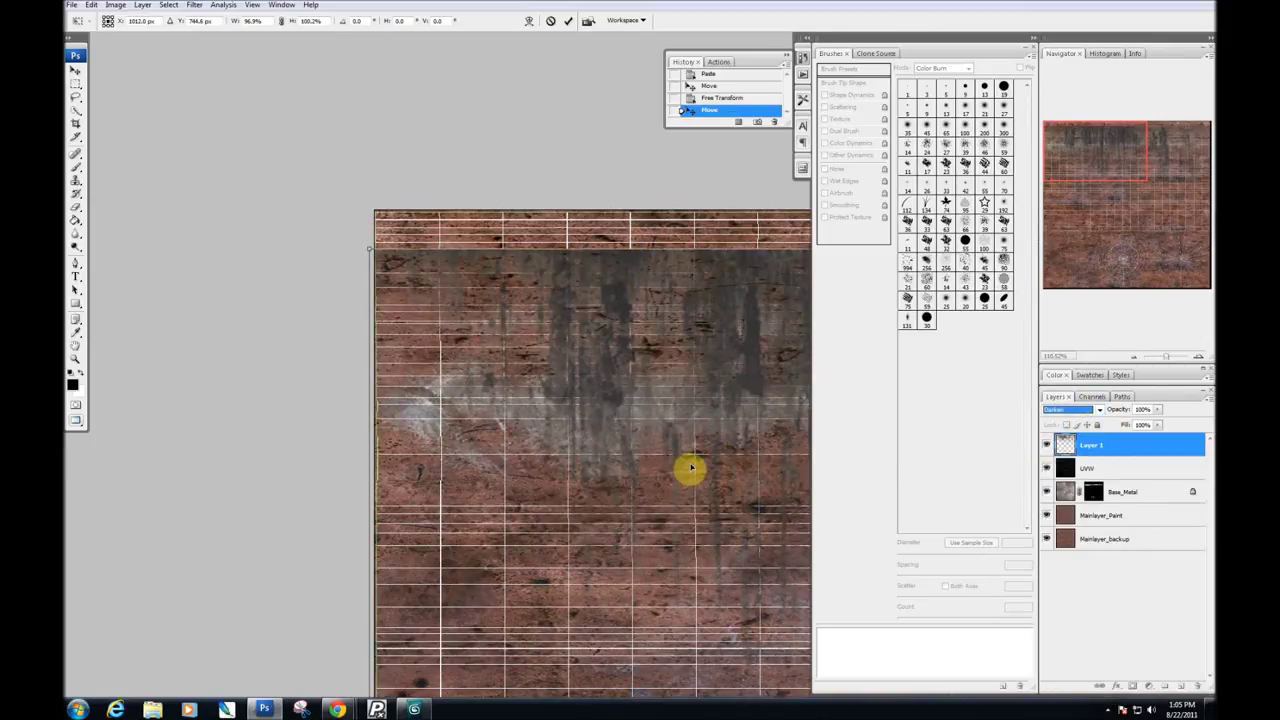
{"action": "key", "text": "Up"}
{"action": "key", "text": "Up"}
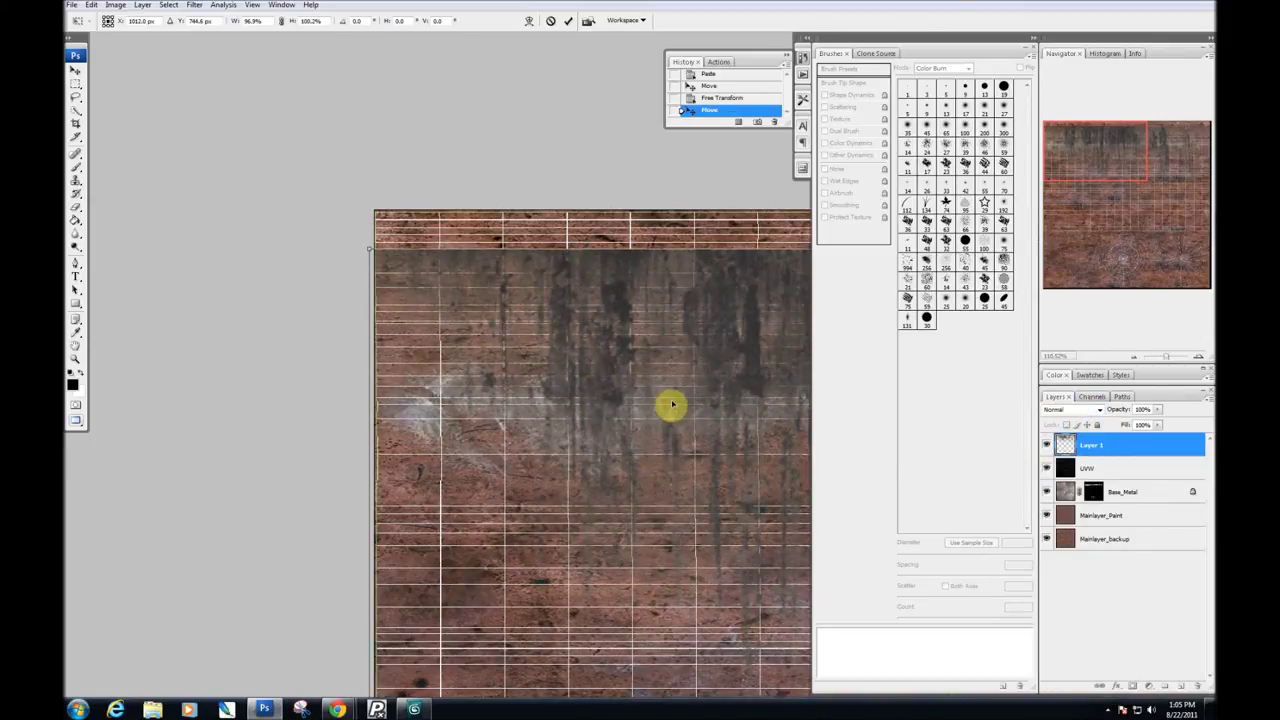
Apply the leak layer's transform and set its blend mode to Multiply.
{"action": "key", "text": "Return"}
{"action": "left_click", "coordinate": [1078, 409]}
{"action": "left_click", "coordinate": [1060, 432]}
{"action": "key", "text": "Down"}
{"action": "key", "text": "Down"}
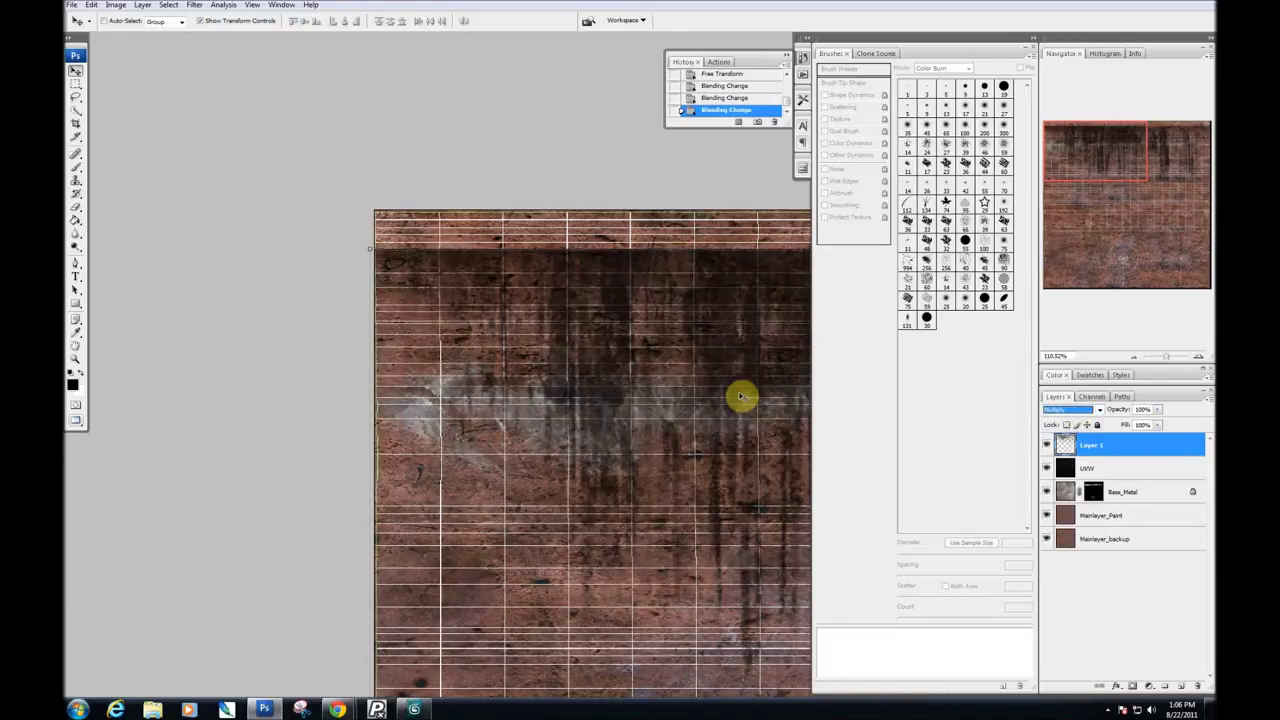
Reduce the leak layer's fill to 42%.
{"action": "left_click_drag", "start_coordinate": [700, 431], "coordinate": [297, 386]}
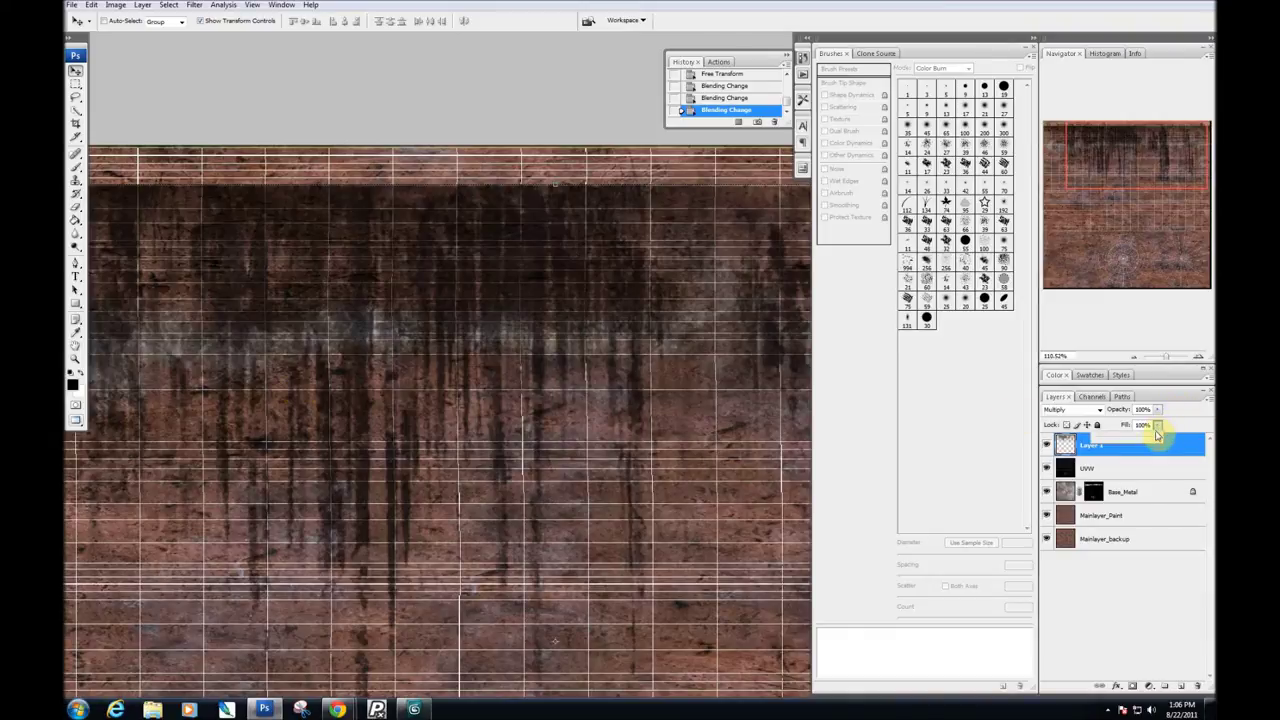
{"action": "left_click_drag", "start_coordinate": [1133, 441], "coordinate": [1128, 443]}
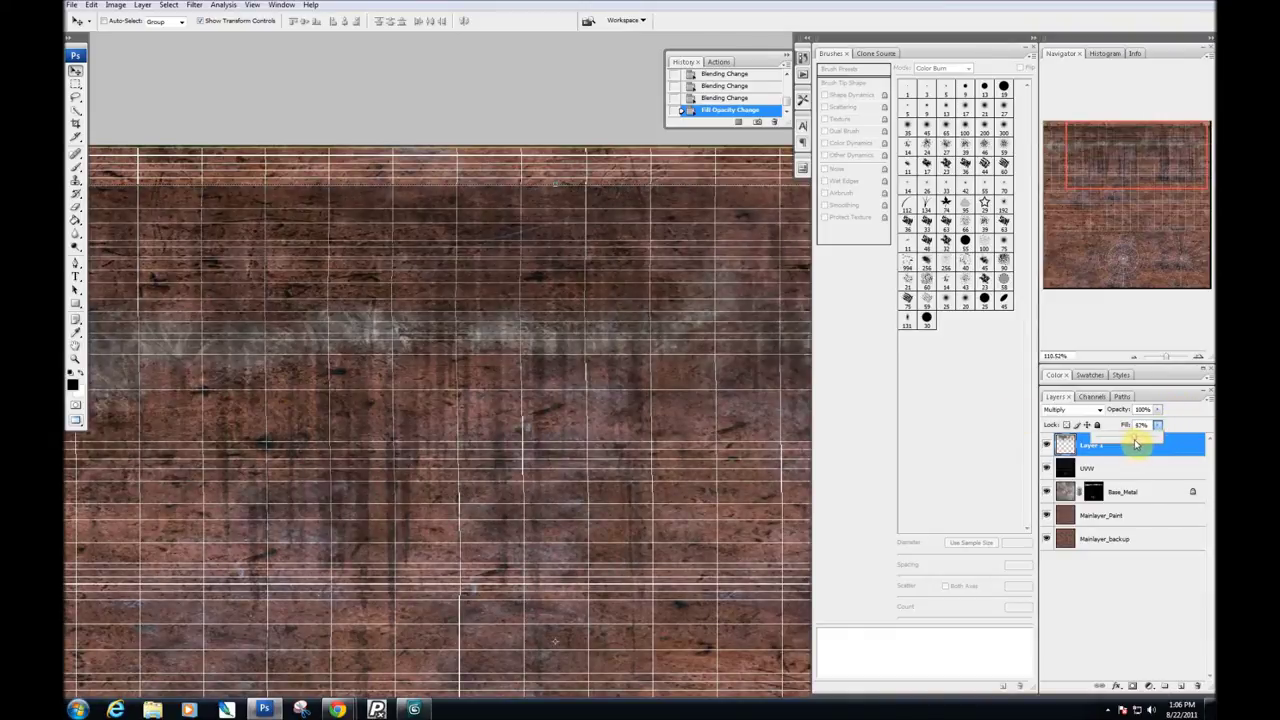
{"action": "left_click", "coordinate": [74, 6]}
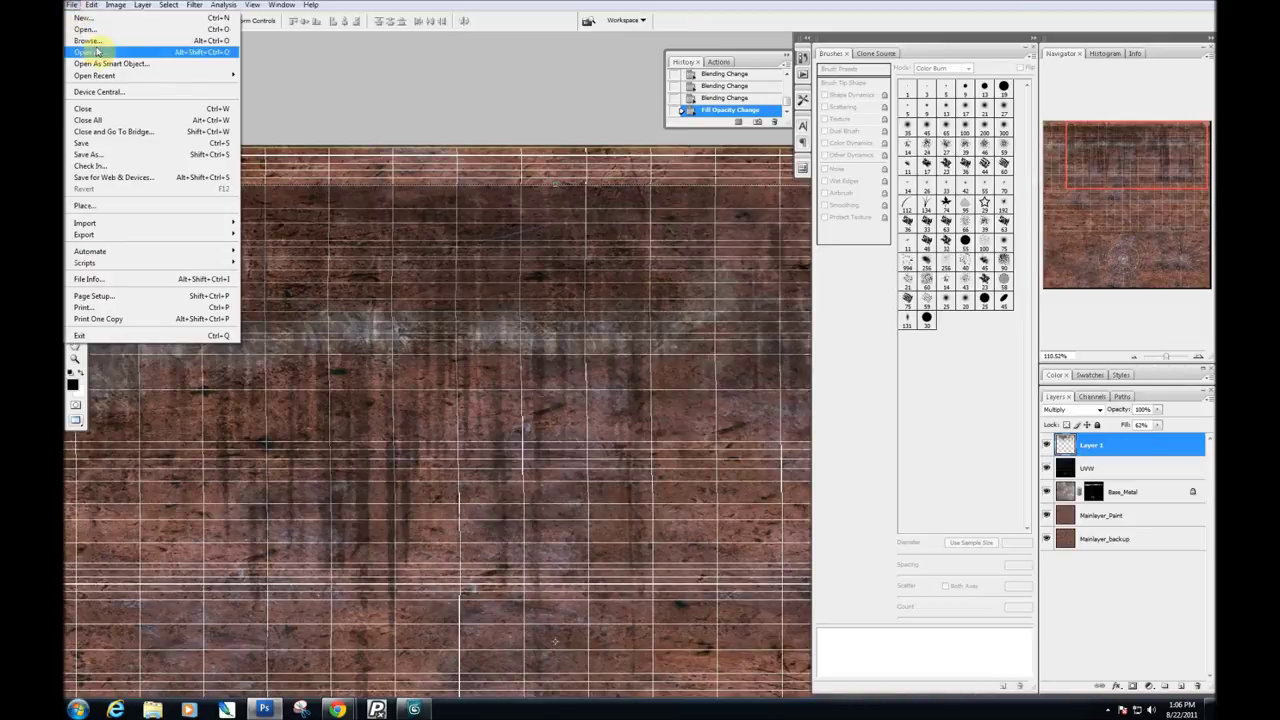
{"action": "left_click", "coordinate": [428, 145]}
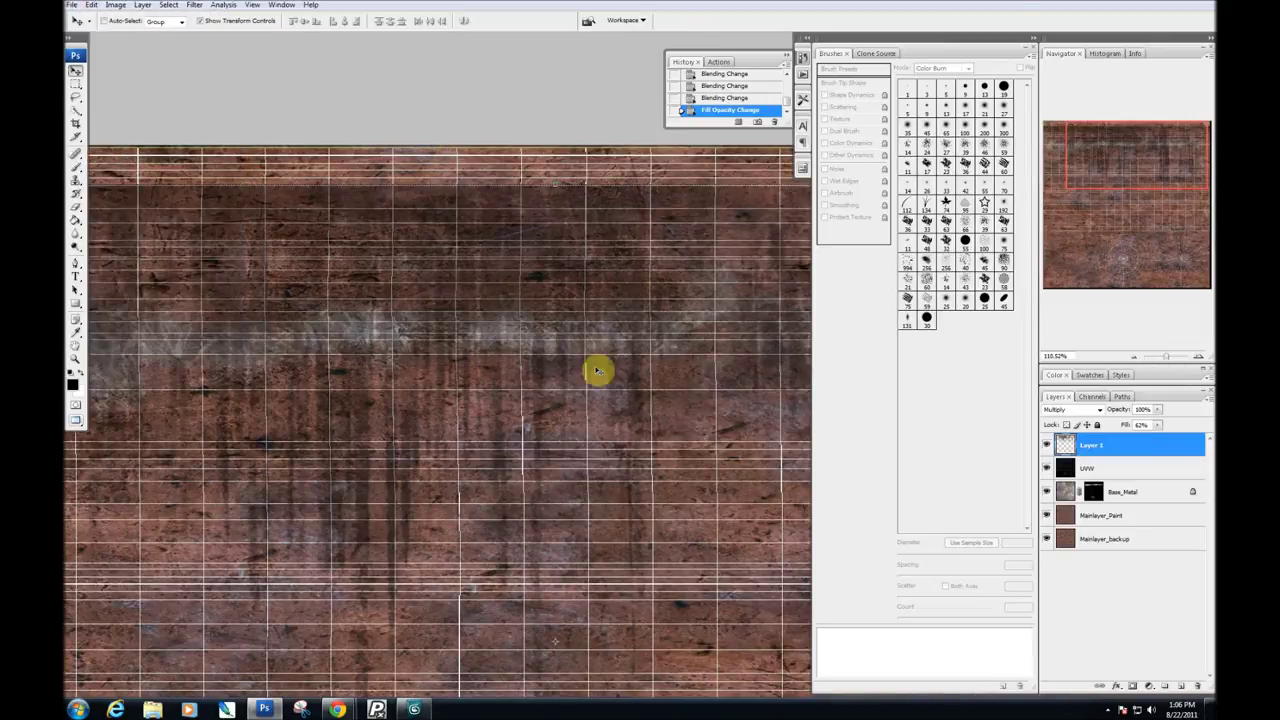
Choose the Blur tool and set its strength to 100%.
{"action": "left_click_drag", "start_coordinate": [505, 338], "coordinate": [516, 471]}
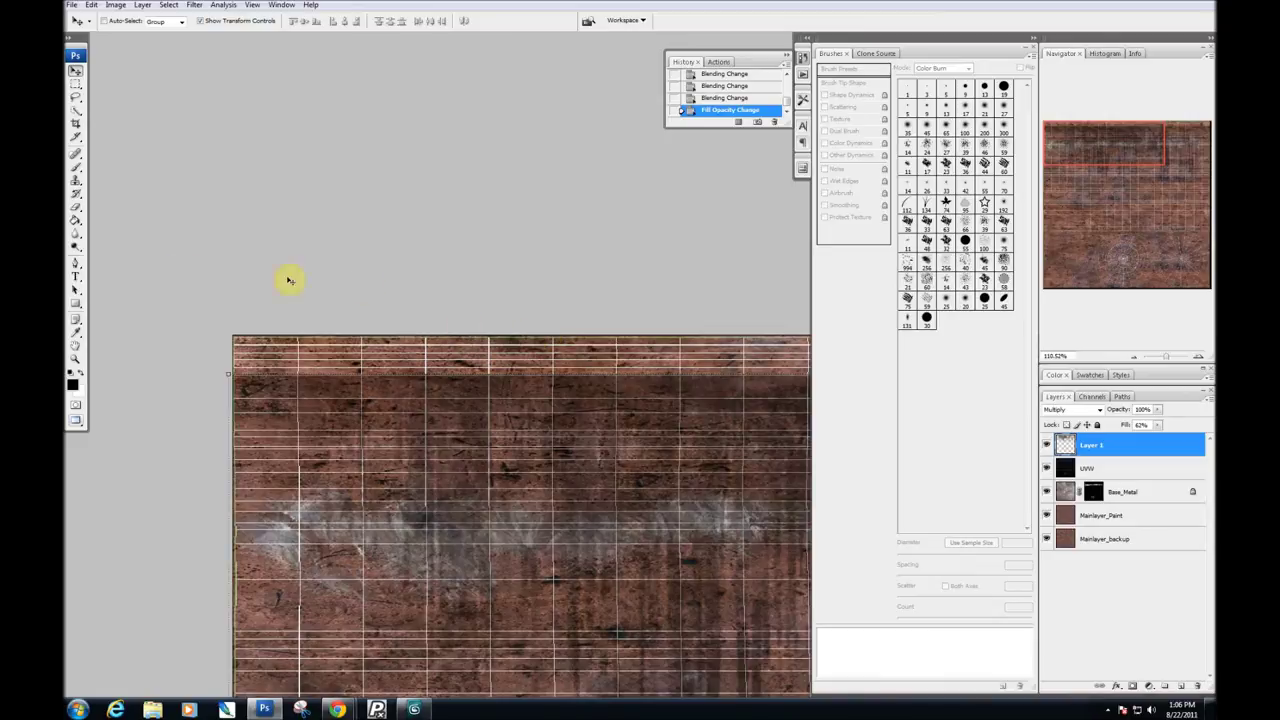
{"action": "left_click", "coordinate": [76, 238]}
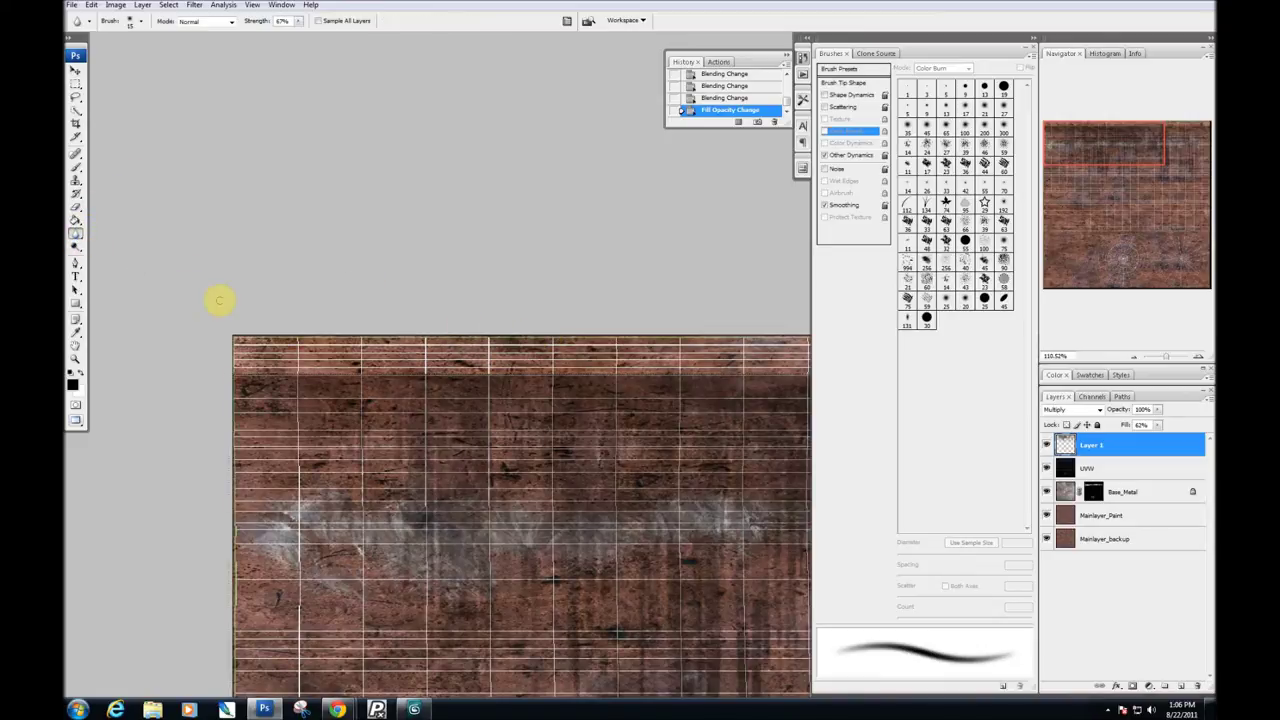
{"action": "right_click", "coordinate": [258, 375]}
{"action": "left_click", "coordinate": [298, 21]}
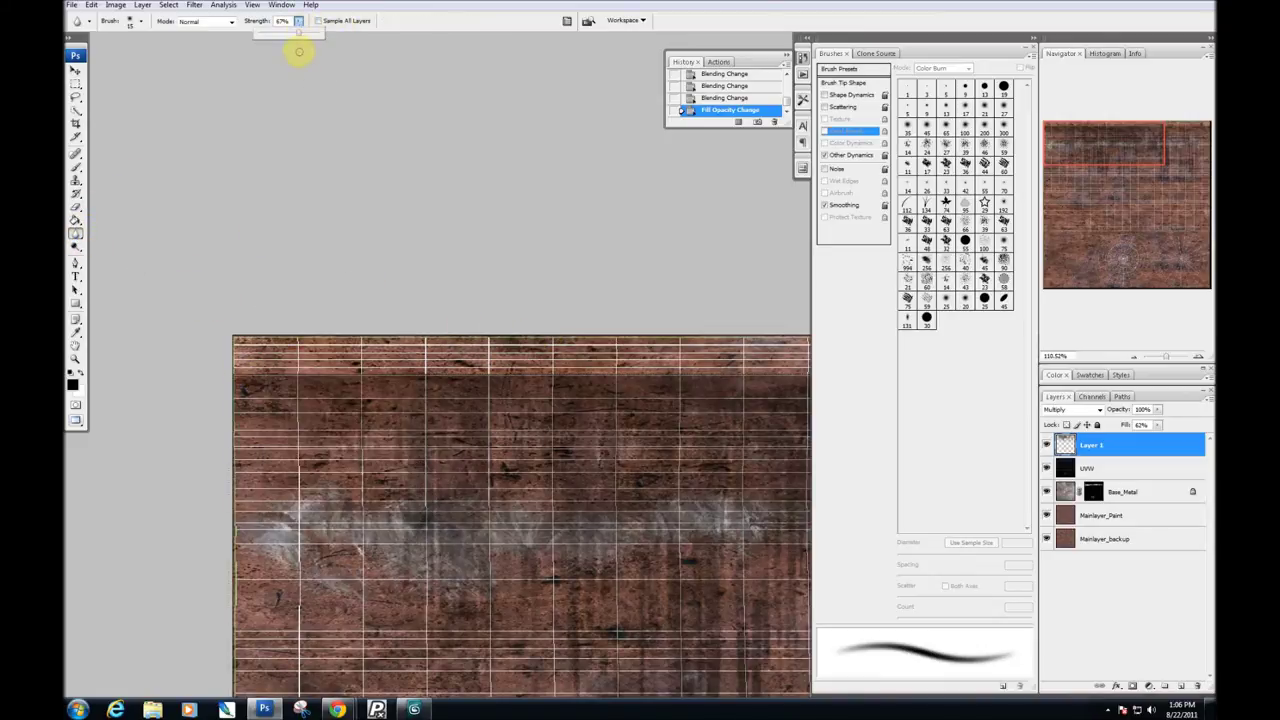
{"action": "left_click", "coordinate": [269, 382]}
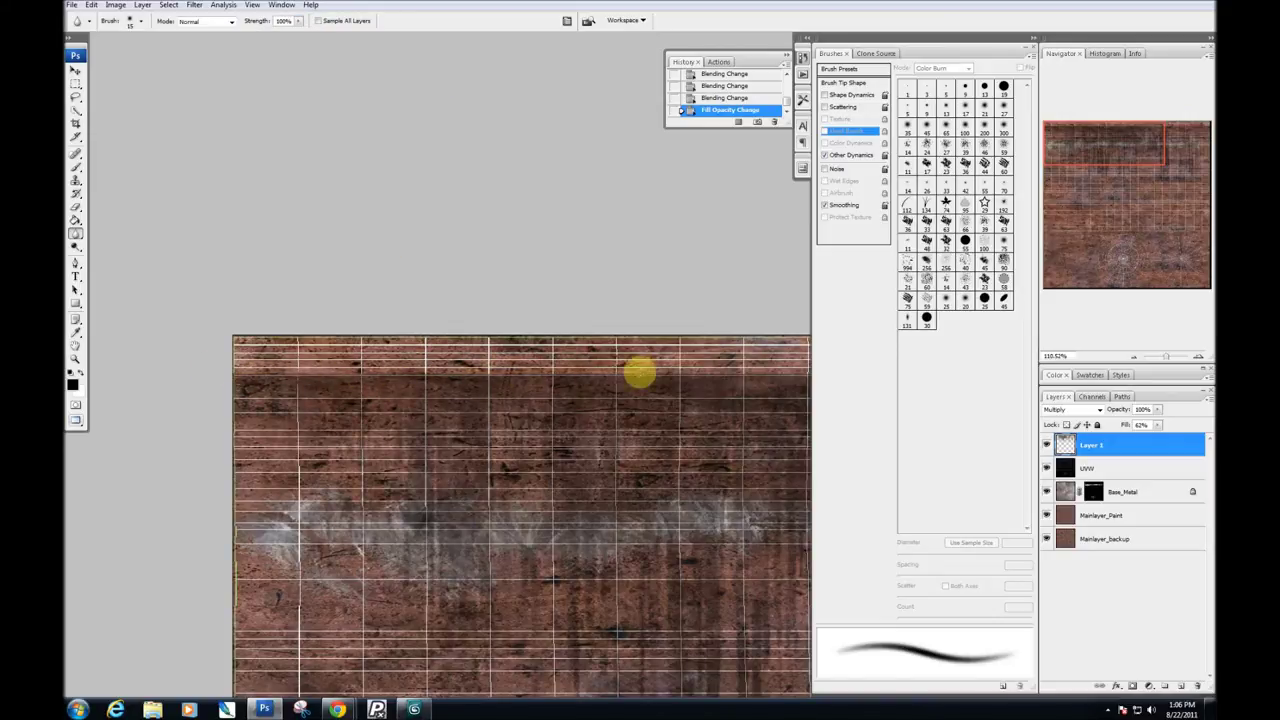
Blur the hard upper edge of the leak layer along the full width of the texture.
{"action": "mouse_move", "coordinate": [628, 376]}
{"action": "left_mouse_down"}
{"action": "mouse_move", "coordinate": [712, 385]}
{"action": "mouse_move", "coordinate": [314, 369]}
{"action": "left_mouse_up"}
{"action": "right_click", "coordinate": [712, 385]}
{"action": "left_click_drag", "start_coordinate": [516, 373], "coordinate": [189, 371]}
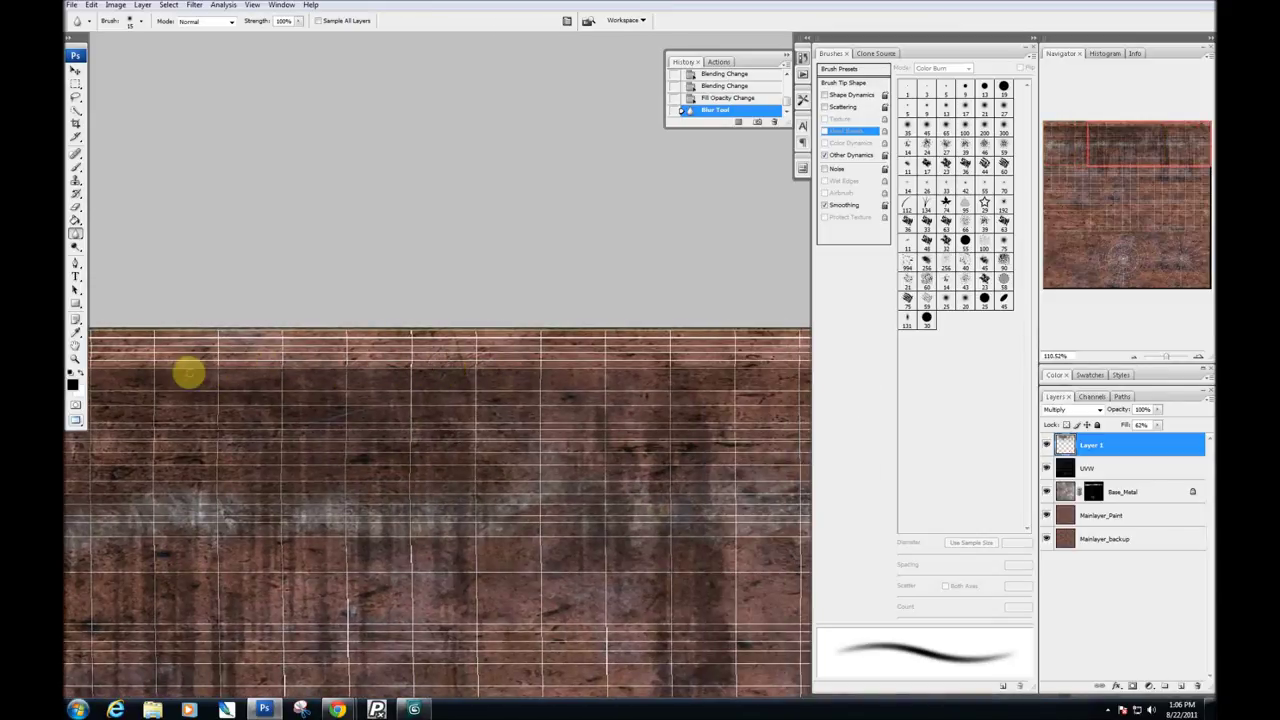
{"action": "mouse_move", "coordinate": [617, 357]}
{"action": "left_mouse_down"}
{"action": "mouse_move", "coordinate": [597, 371]}
{"action": "mouse_move", "coordinate": [489, 371]}
{"action": "left_mouse_up"}
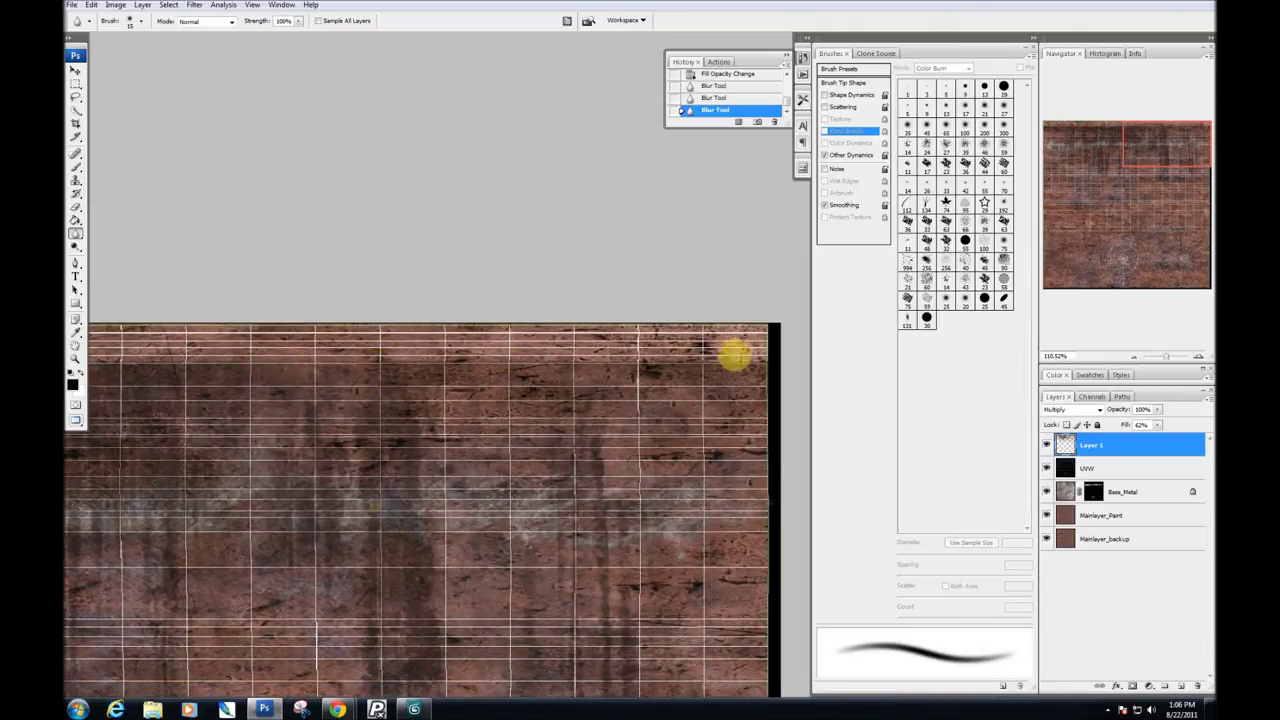
{"action": "mouse_move", "coordinate": [323, 371]}
{"action": "left_mouse_down"}
{"action": "mouse_move", "coordinate": [279, 381]}
{"action": "mouse_move", "coordinate": [339, 393]}
{"action": "left_mouse_up"}
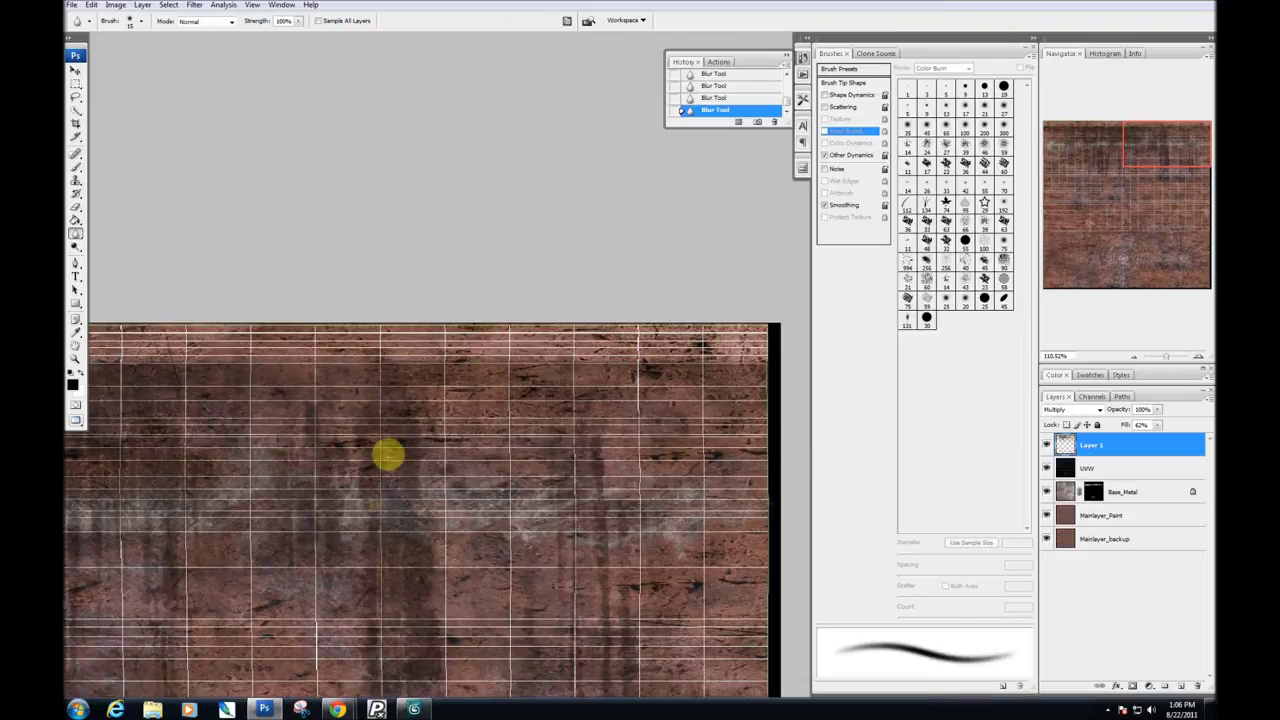
{"action": "scroll", "coordinate": [431, 443], "scroll_direction": "down", "scroll_amount": 2}
{"action": "scroll", "coordinate": [434, 426], "scroll_direction": "up", "scroll_amount": 2}
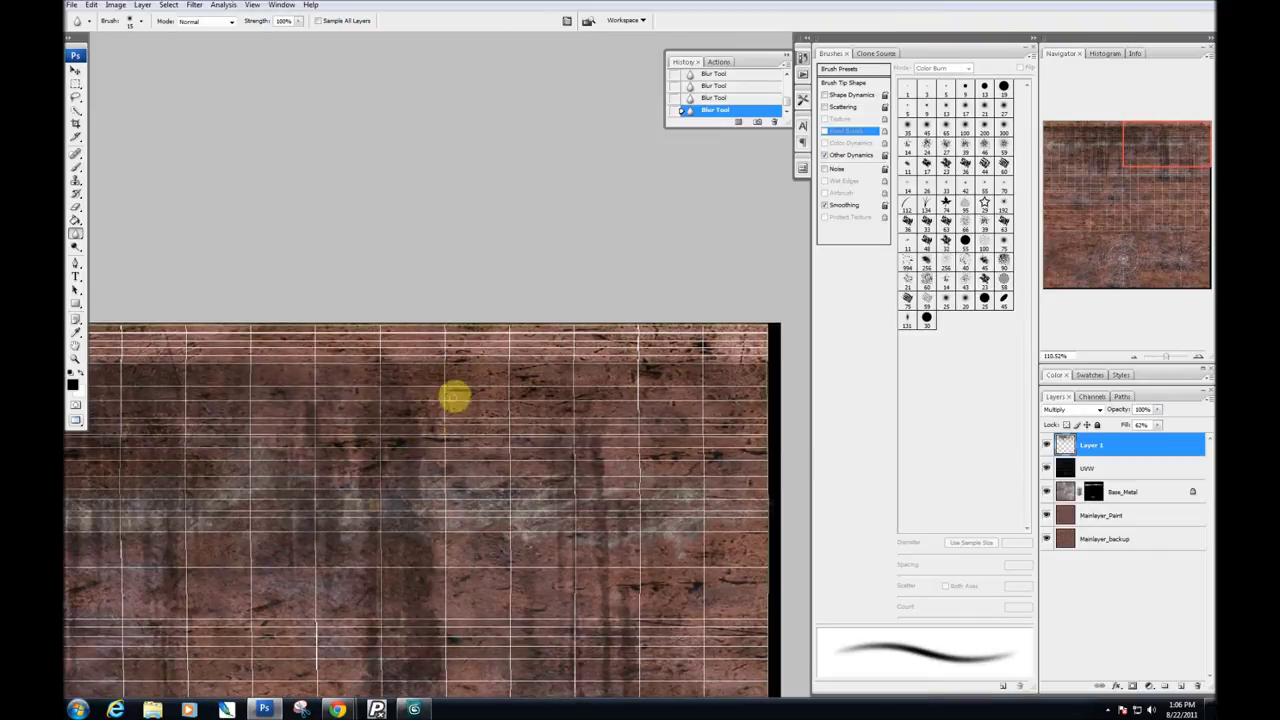
Hide the UVW layer and save the texture as a maximum-quality JPEG over Body_texture_DIFFUSE.jpg.
{"action": "scroll", "coordinate": [420, 430], "scroll_direction": "down", "scroll_amount": 3}
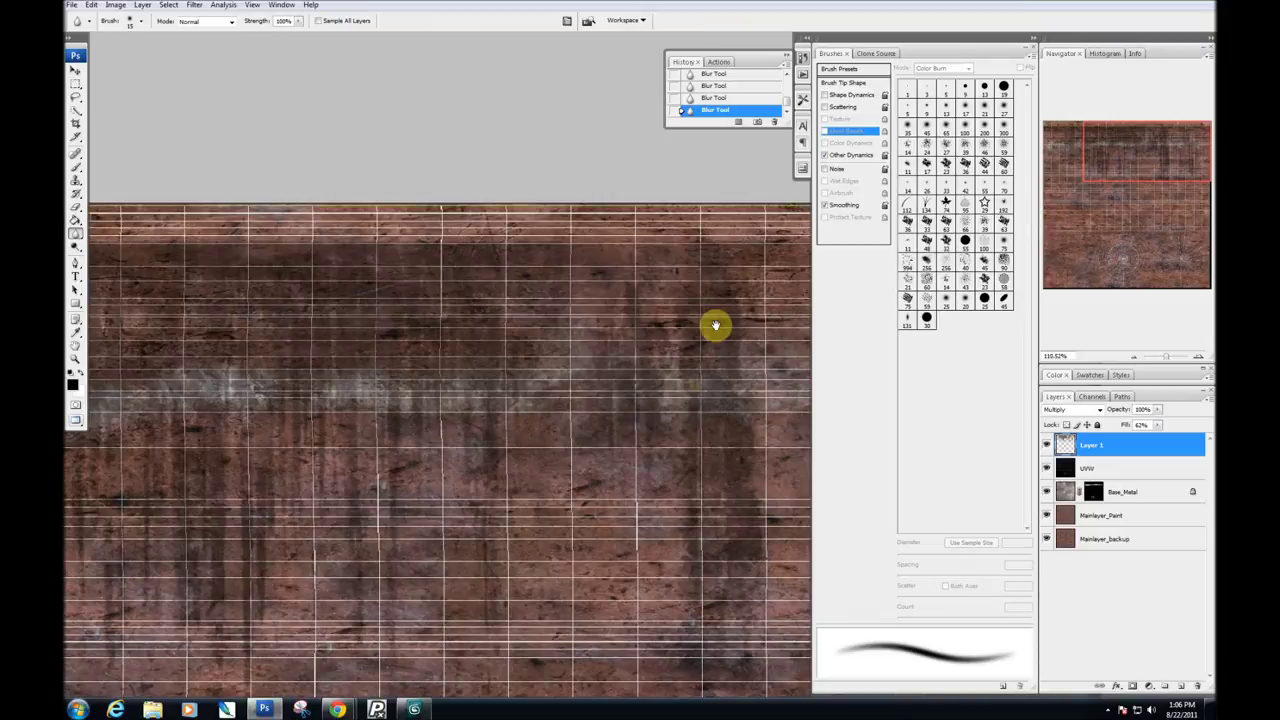
{"action": "left_click", "coordinate": [1046, 468]}
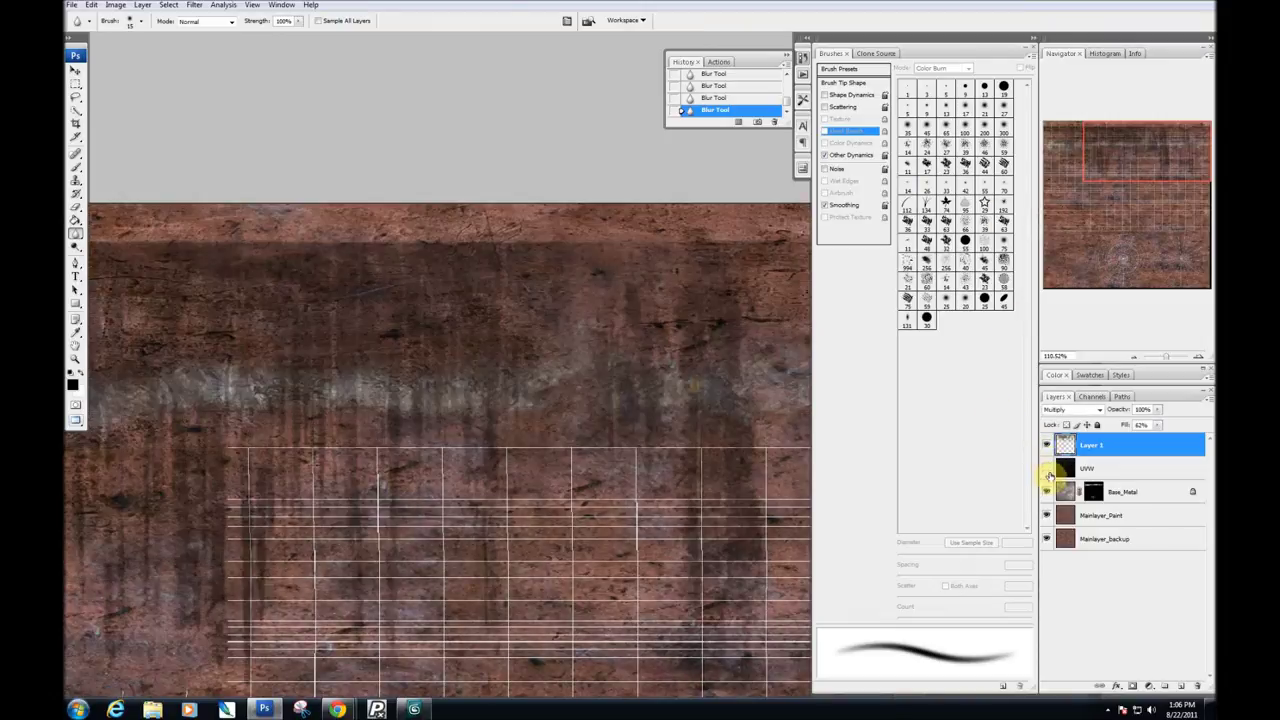
{"action": "left_click", "coordinate": [73, 5]}
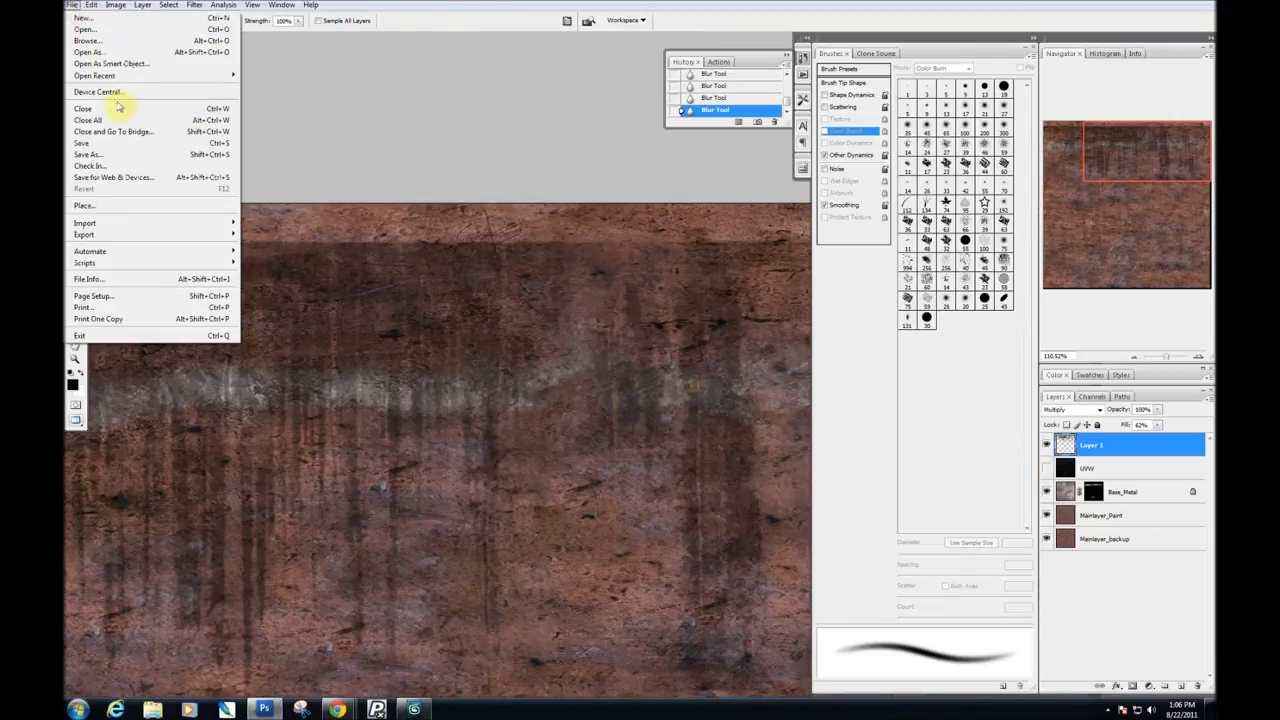
{"action": "left_click", "coordinate": [88, 154]}
{"action": "left_click", "coordinate": [600, 390]}
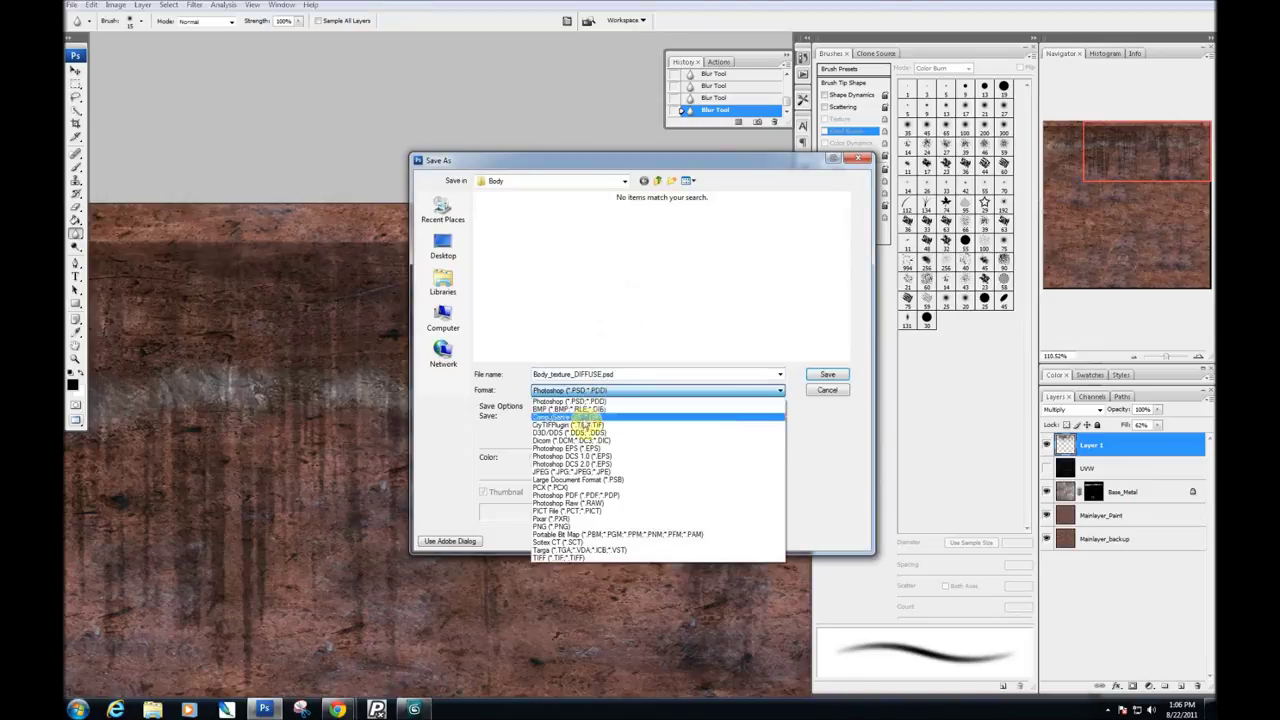
{"action": "left_click", "coordinate": [570, 471]}
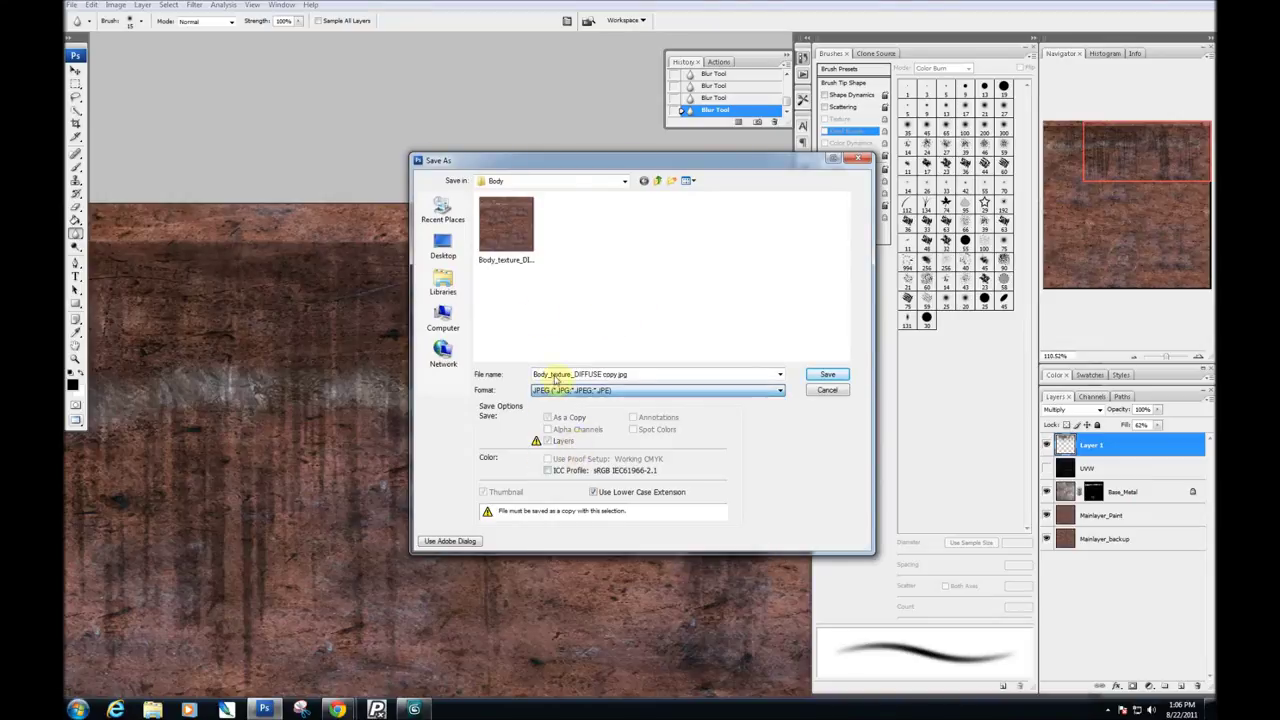
{"action": "left_click", "coordinate": [826, 374]}
{"action": "left_click", "coordinate": [680, 354]}
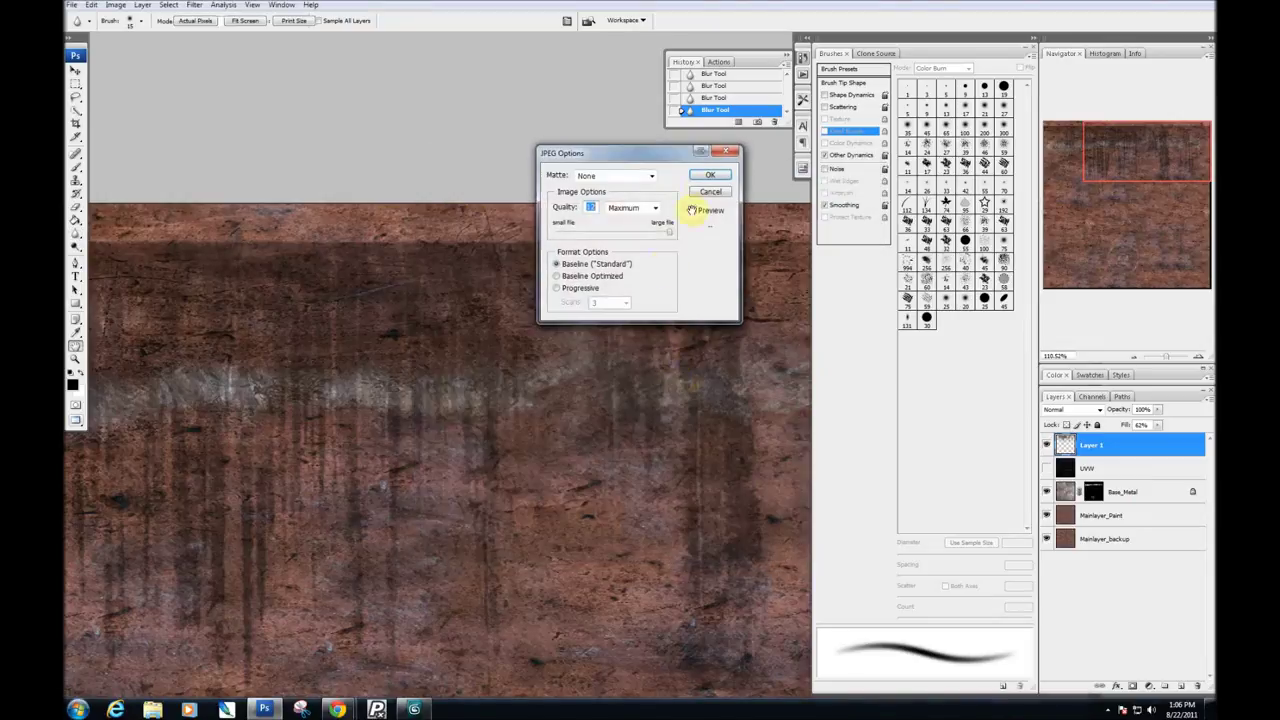
{"action": "key", "text": "Return"}
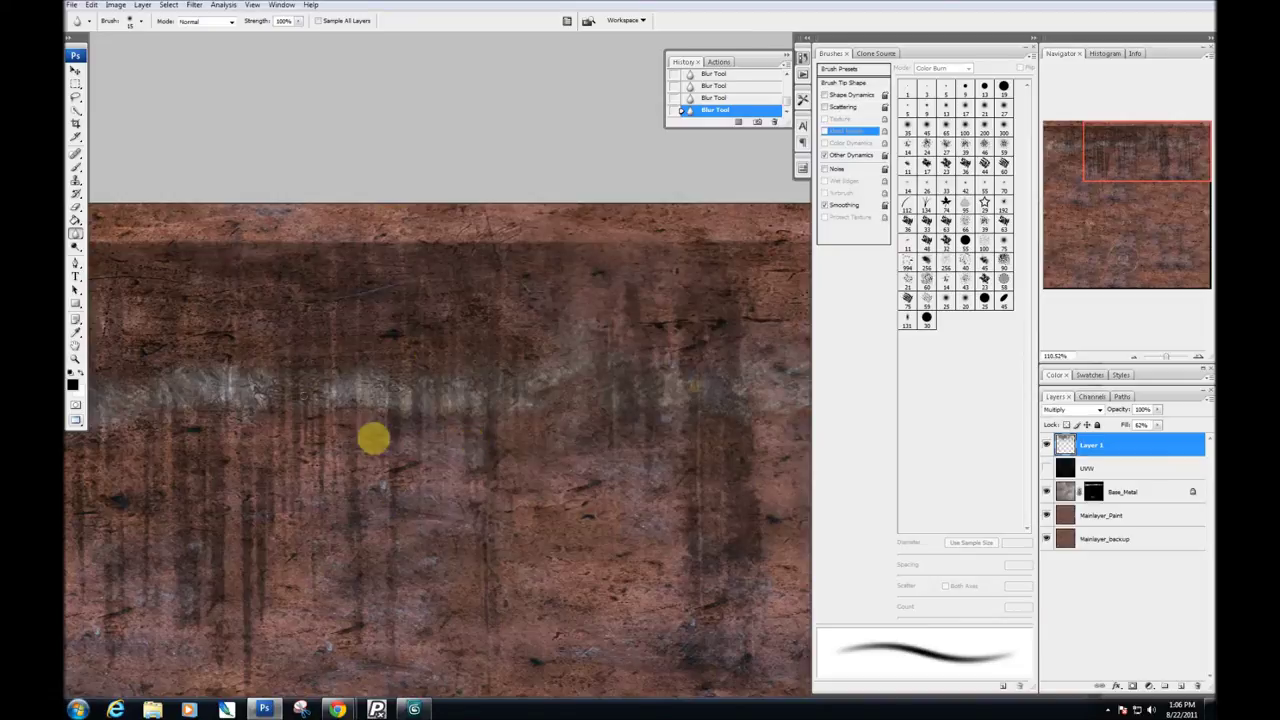
Switch to 3ds Max and inspect the updated diffuse texture up close on the lantern's cap and upper body.
{"action": "left_click", "coordinate": [415, 709]}
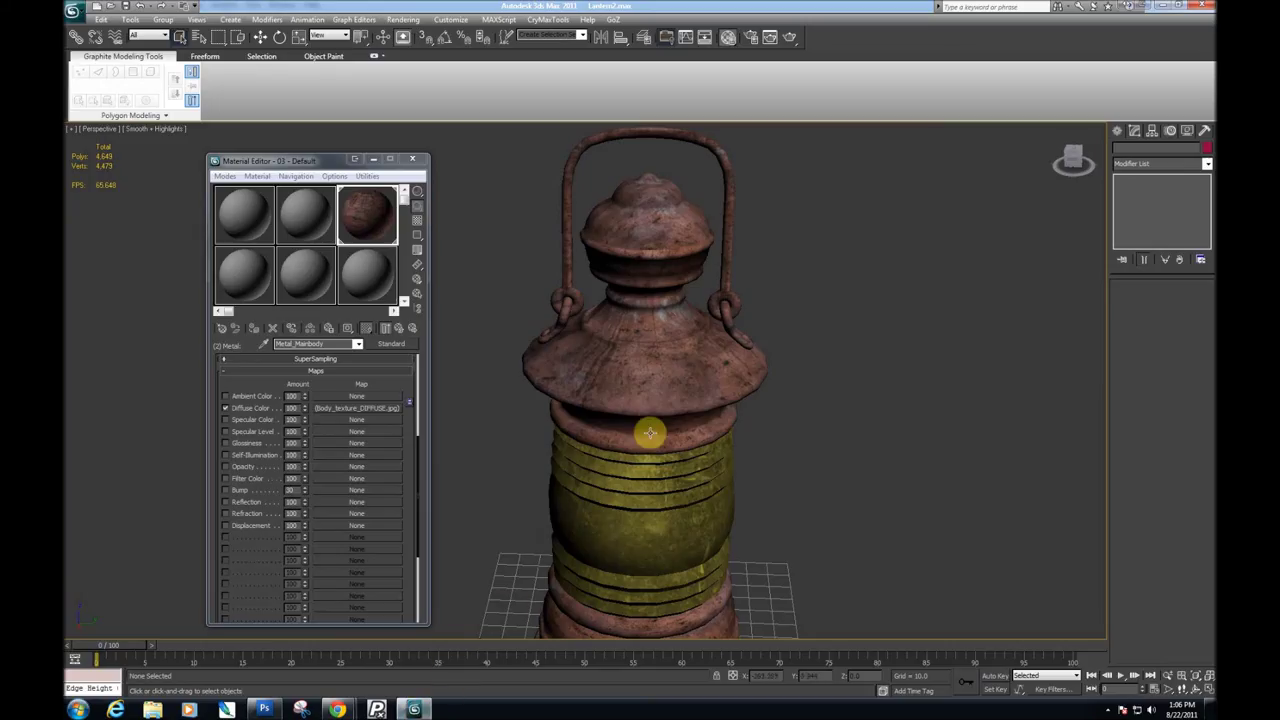
{"action": "scroll", "coordinate": [723, 409], "scroll_direction": "up", "scroll_amount": 5}
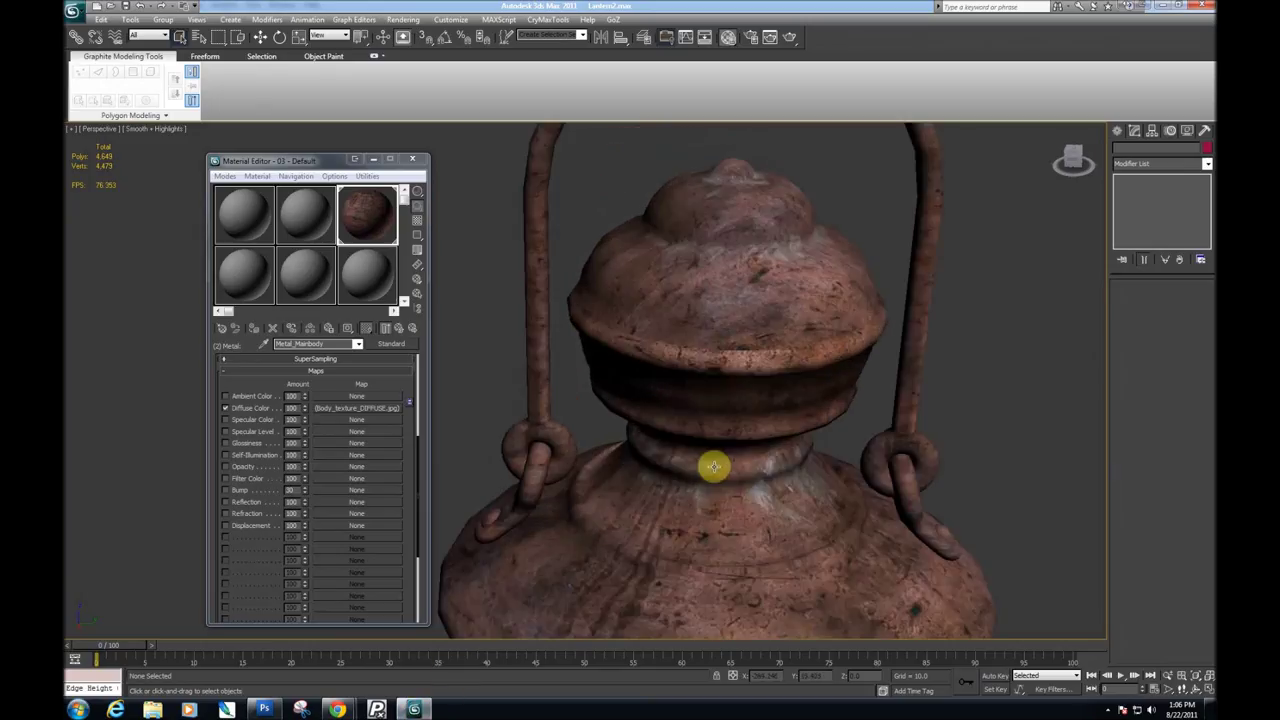
{"action": "left_click_drag", "start_coordinate": [761, 529], "coordinate": [752, 497]}
{"action": "key", "text": "alt+space"}
{"action": "left_click", "coordinate": [720, 537]}
Render the perspective view with the lantern's top and upper body in frame.
{"action": "left_click_drag", "start_coordinate": [851, 469], "coordinate": [760, 483]}
{"action": "scroll", "coordinate": [805, 512], "scroll_direction": "down", "scroll_amount": 2}
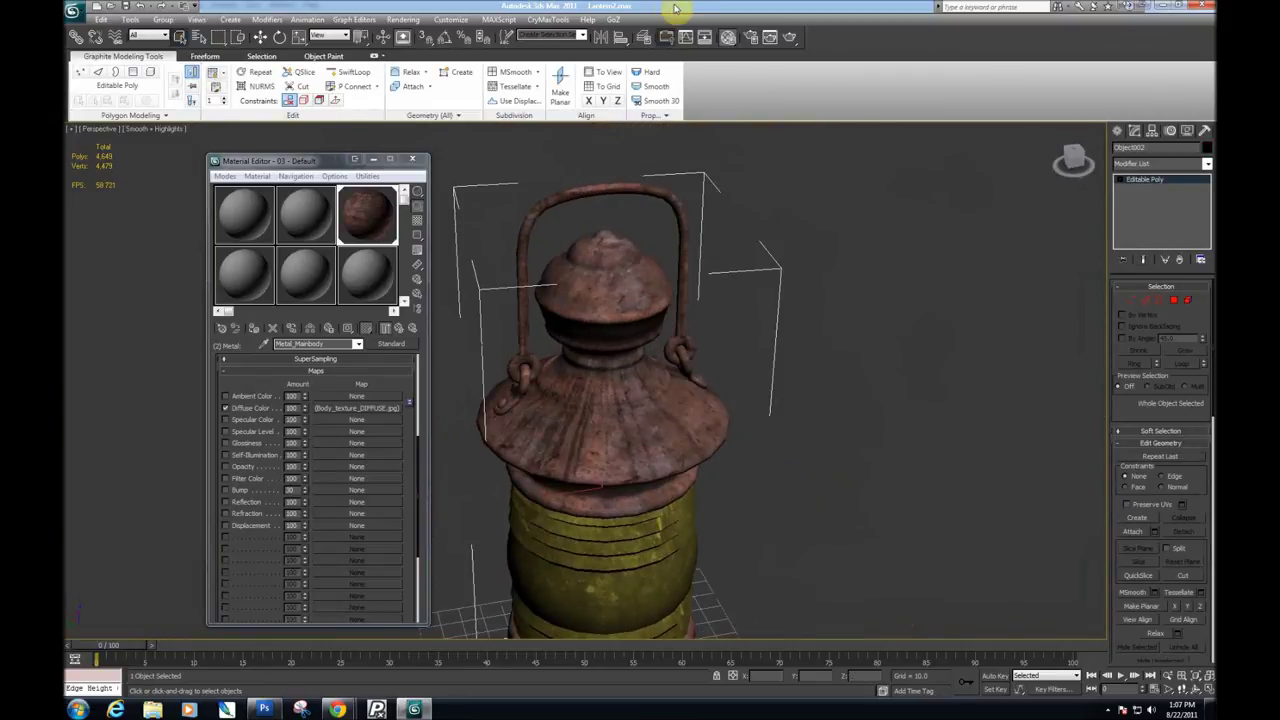
{"action": "left_click", "coordinate": [790, 37]}
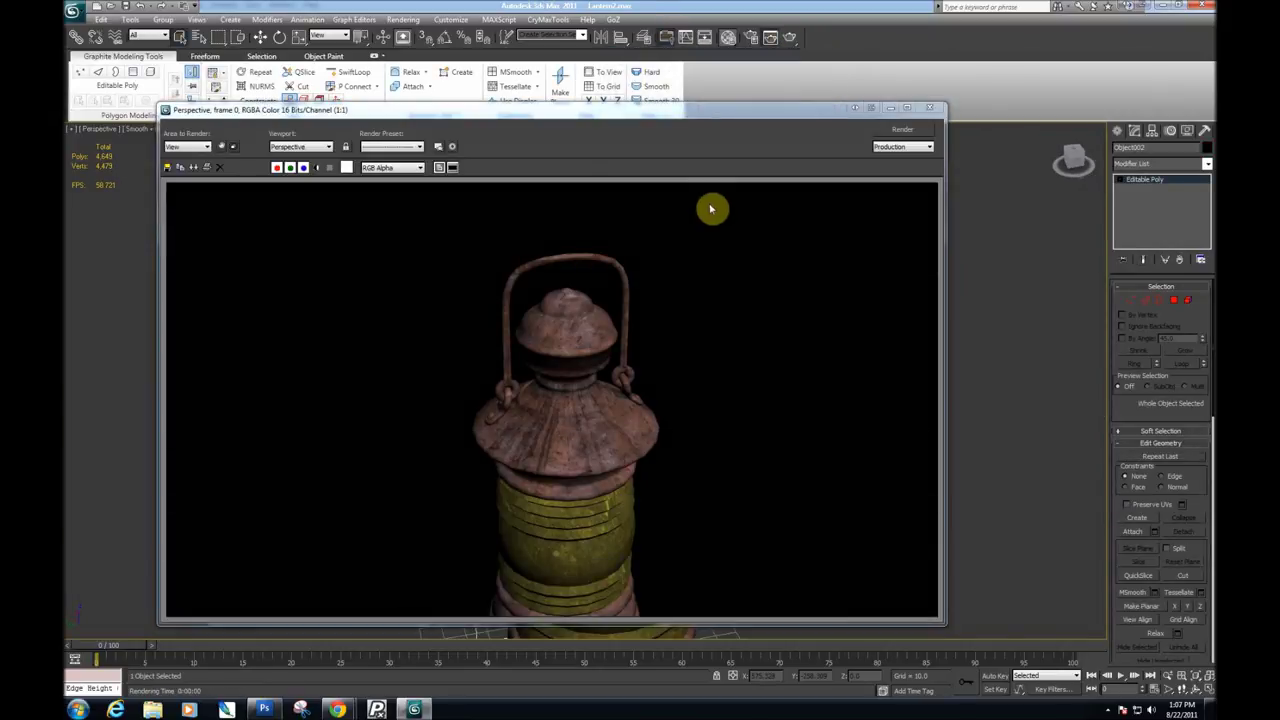